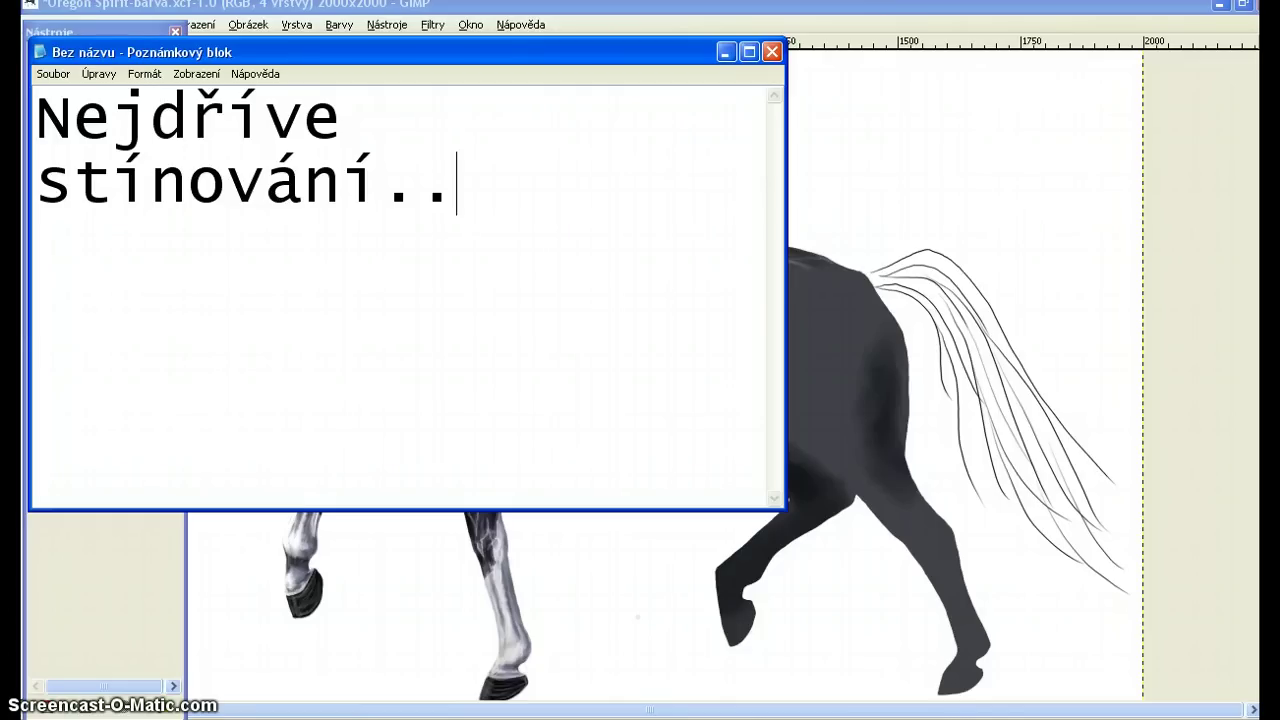
Switch from the text note to the horse painting in GIMP and show the Lineart layer.
click(958, 16)
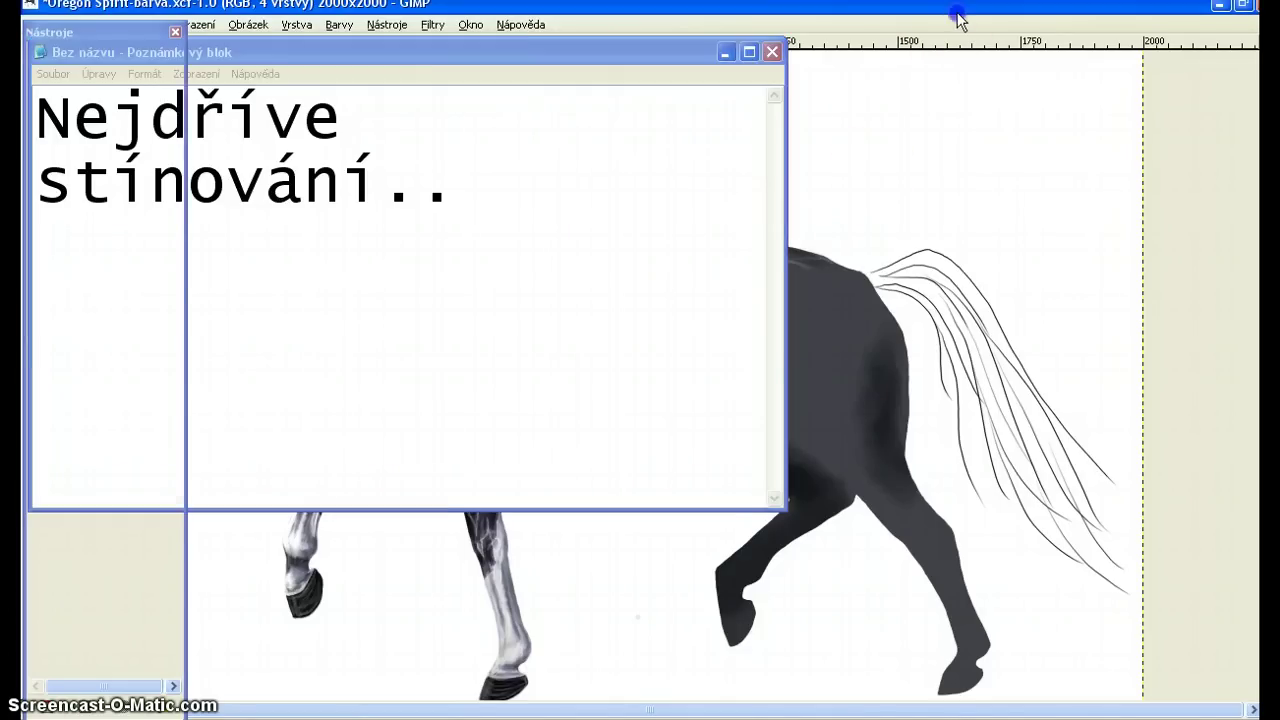
click(892, 422)
drag(852, 407, 779, 360)
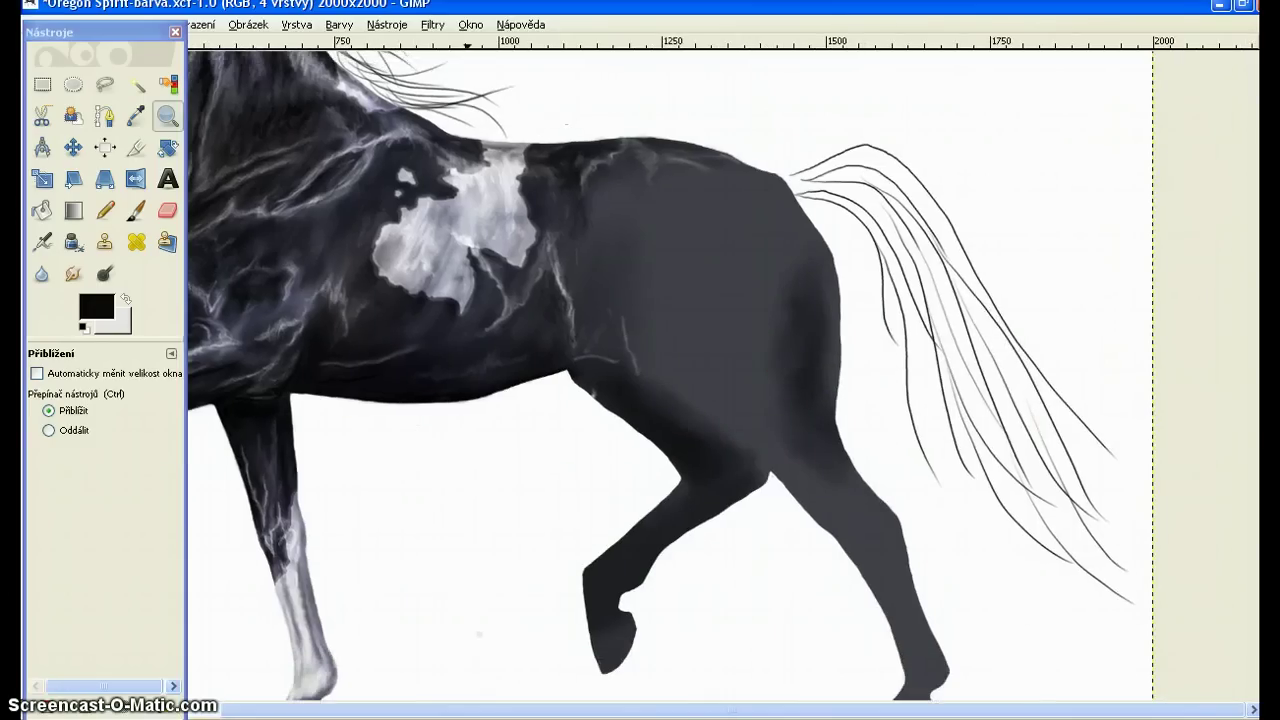
click(1095, 257)
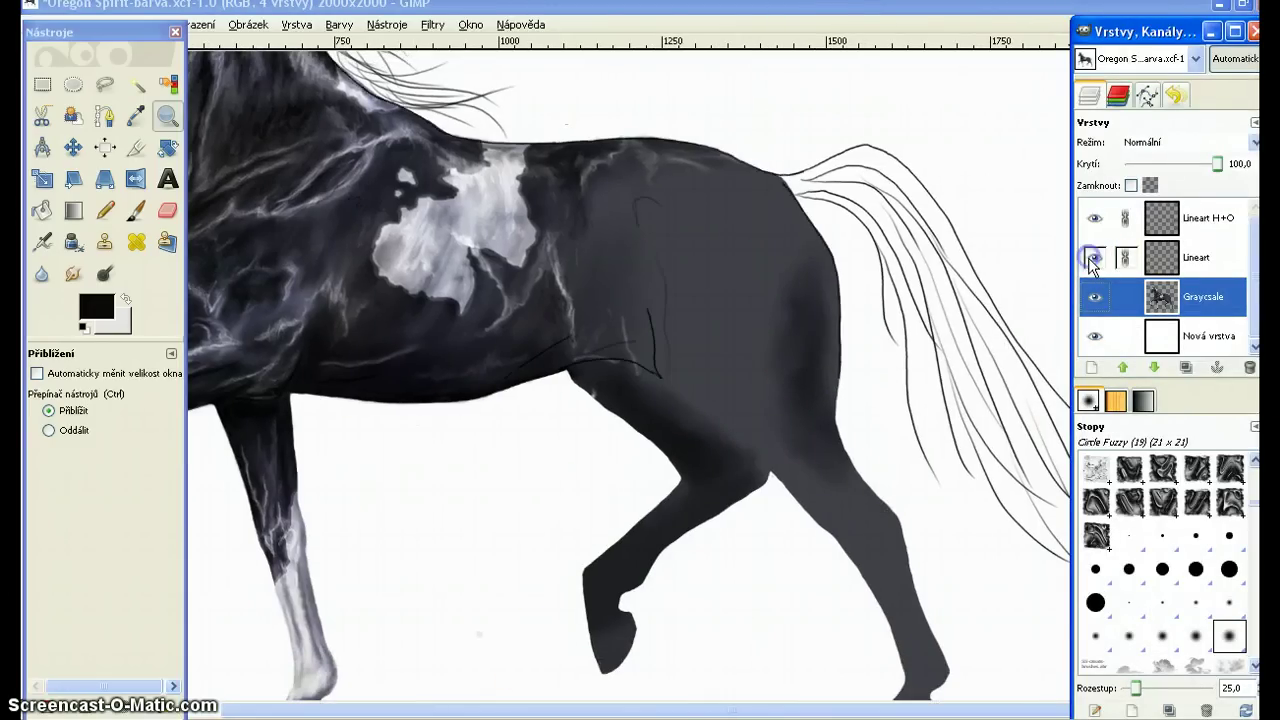
drag(564, 416, 580, 360)
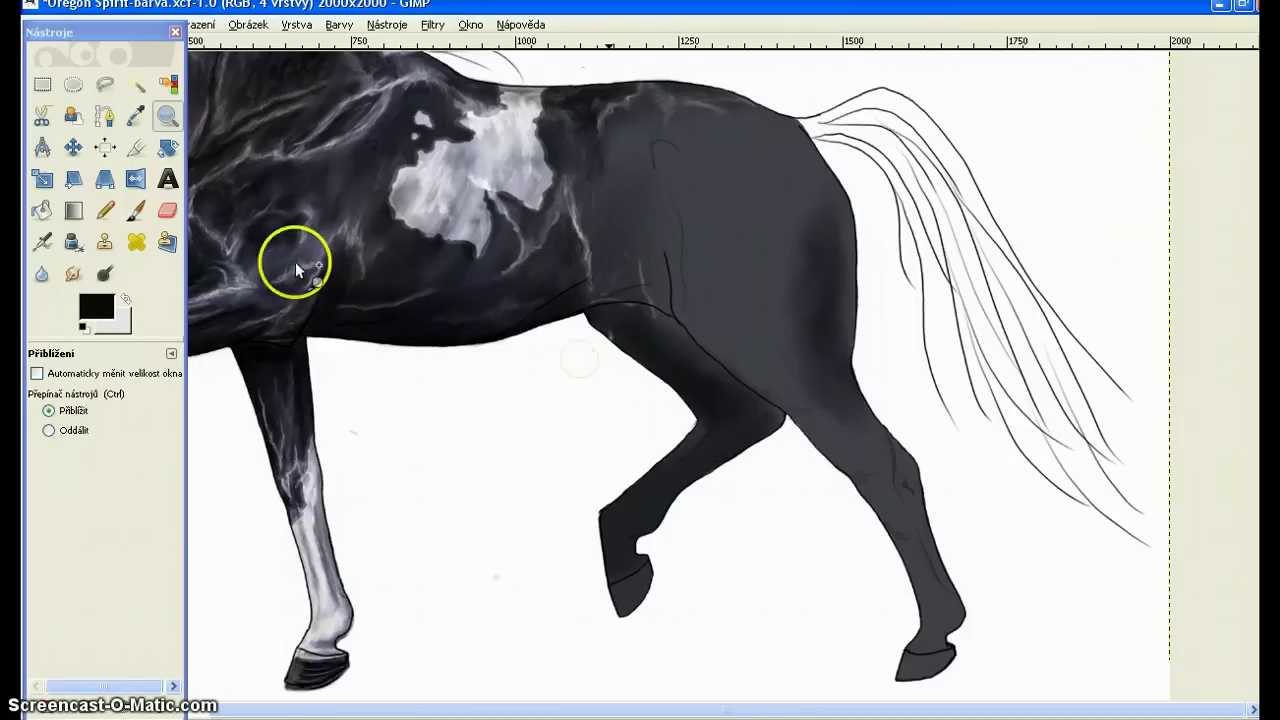
drag(294, 263, 165, 252)
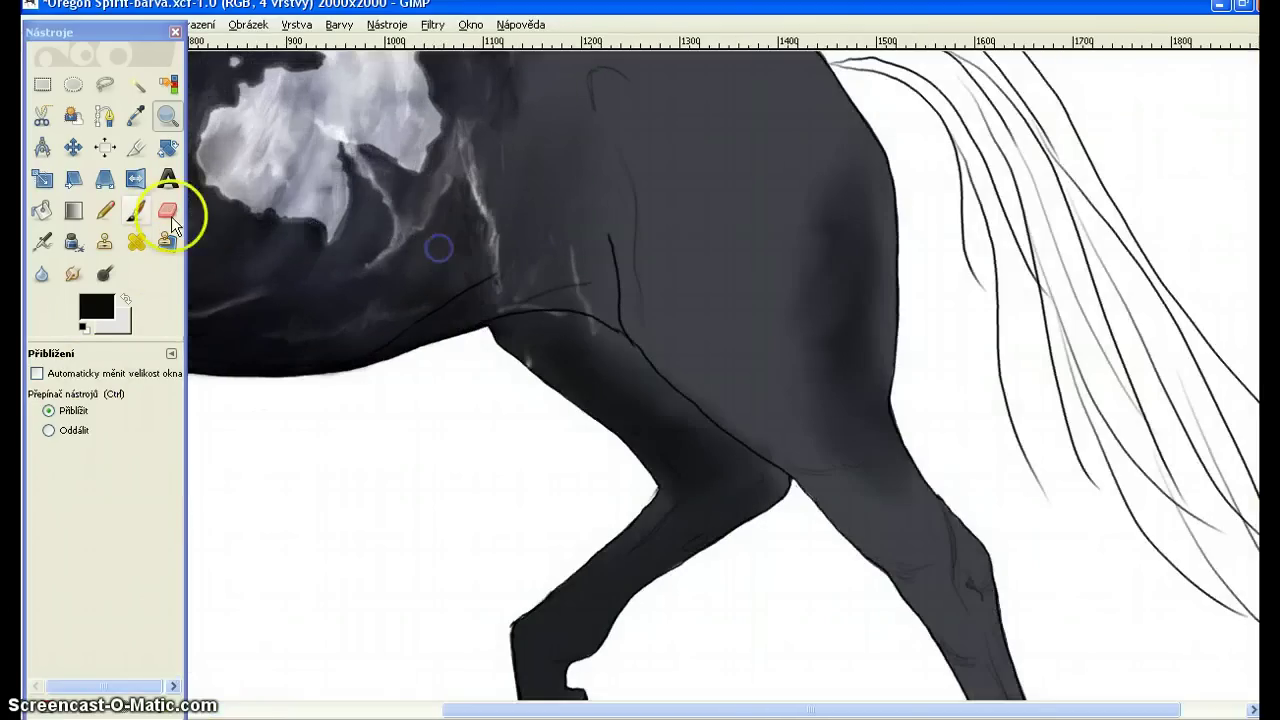
Pick the dark grey of the flank in front of the thigh as the foreground colour.
click(135, 116)
click(608, 226)
click(581, 239)
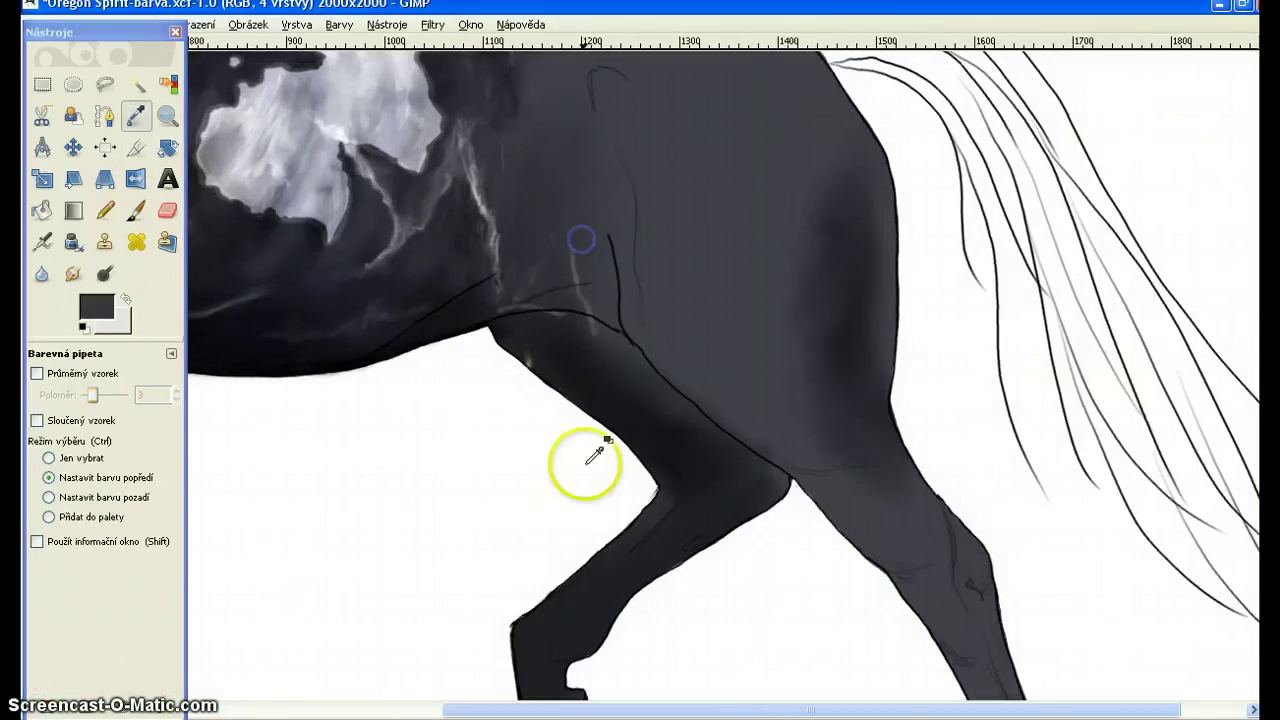
click(584, 220)
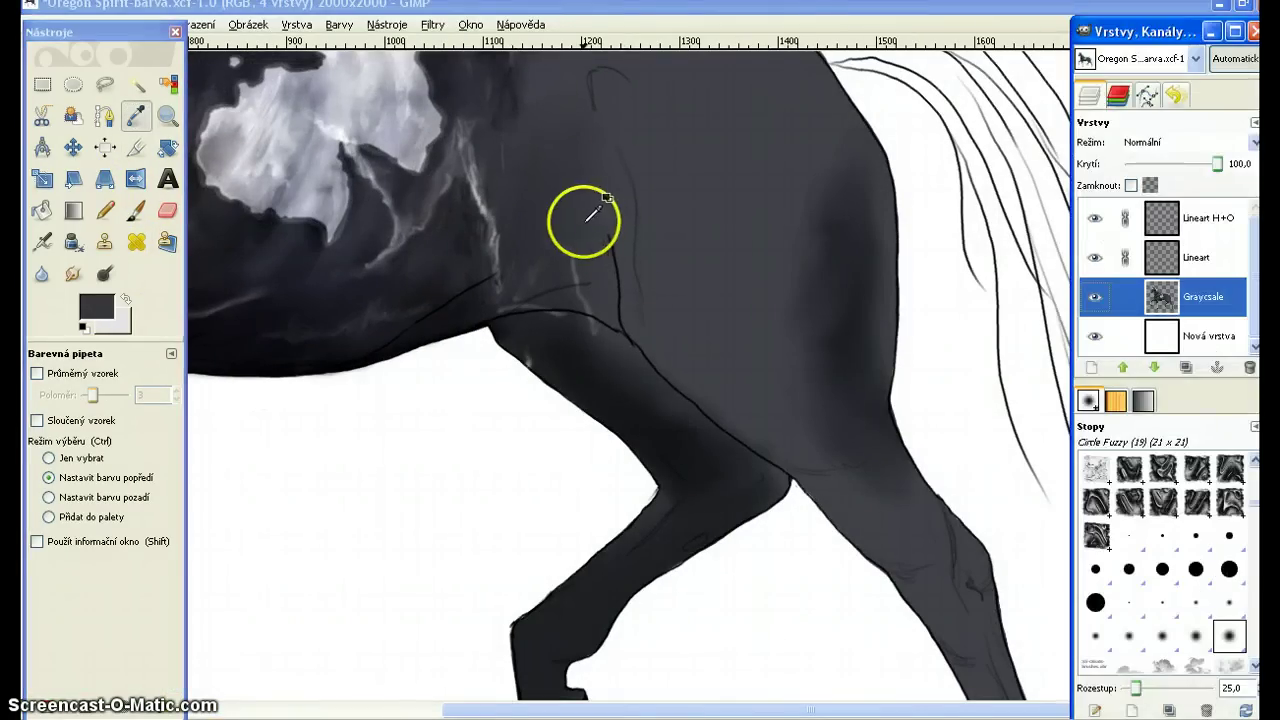
Paint over the light streak on the flank in front of the thigh using the Paintbrush at scale 0.83.
click(164, 222)
key(p)
click(598, 268)
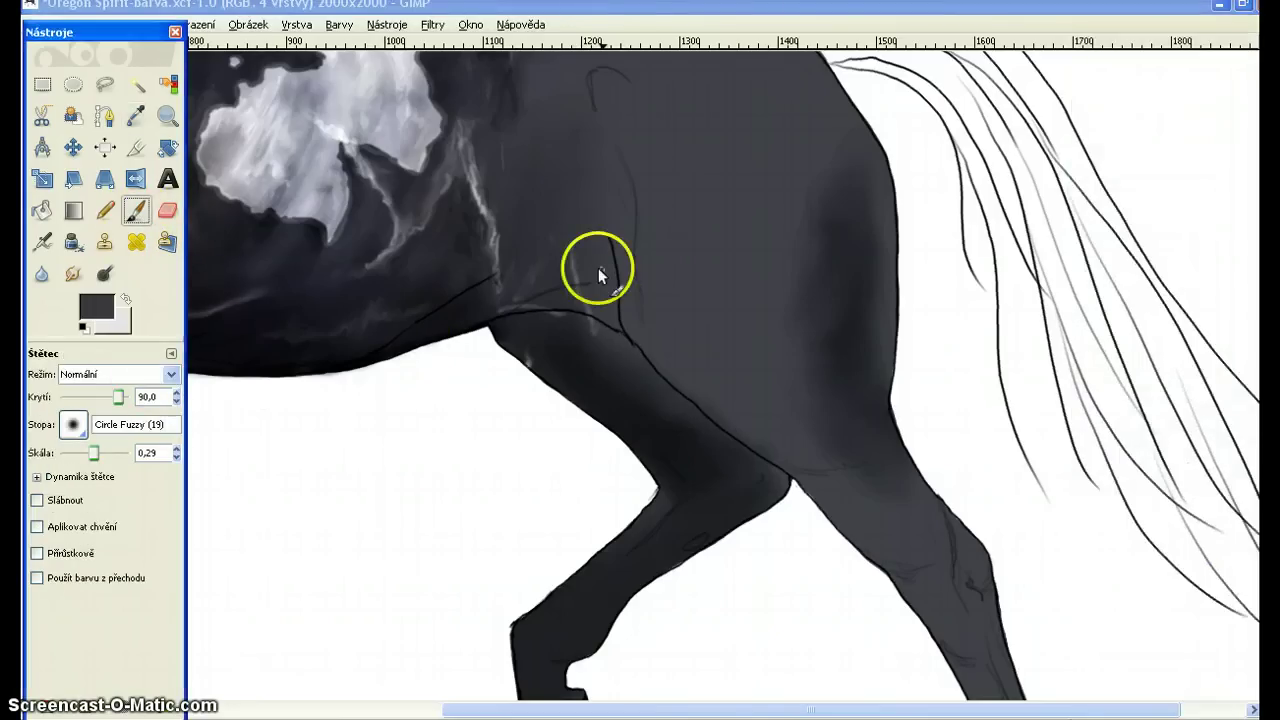
click(98, 455)
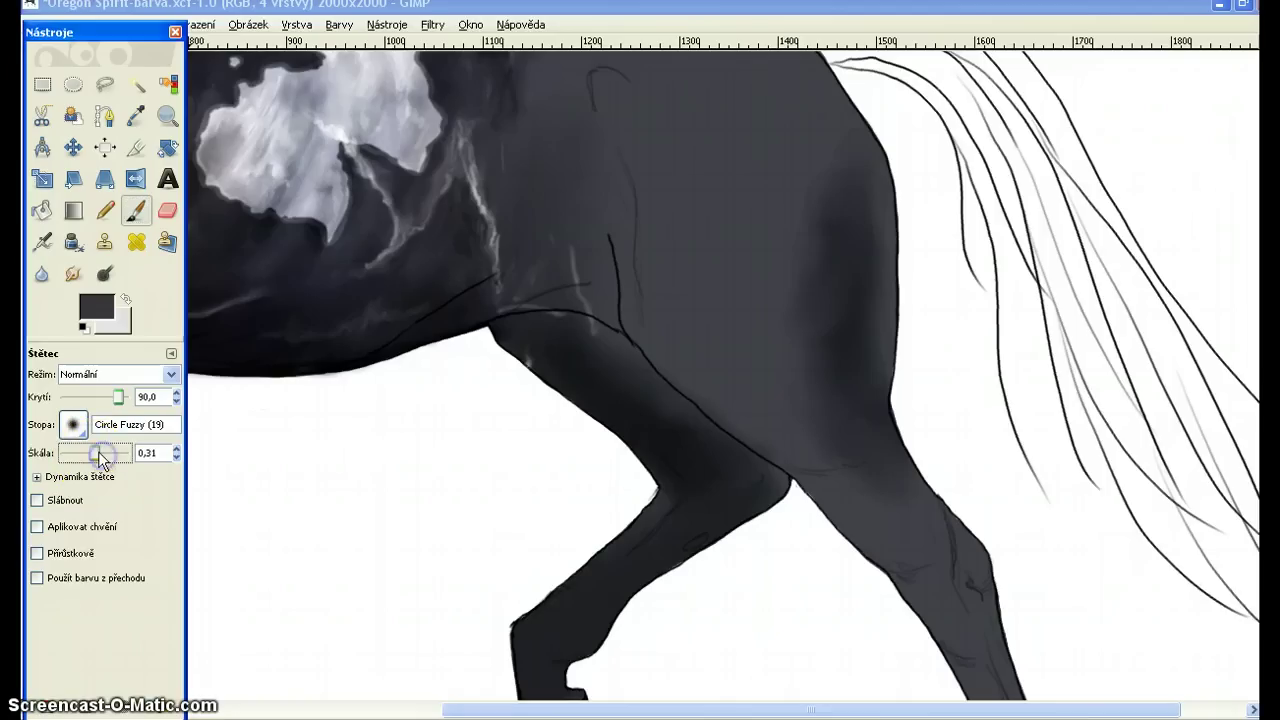
click(578, 236)
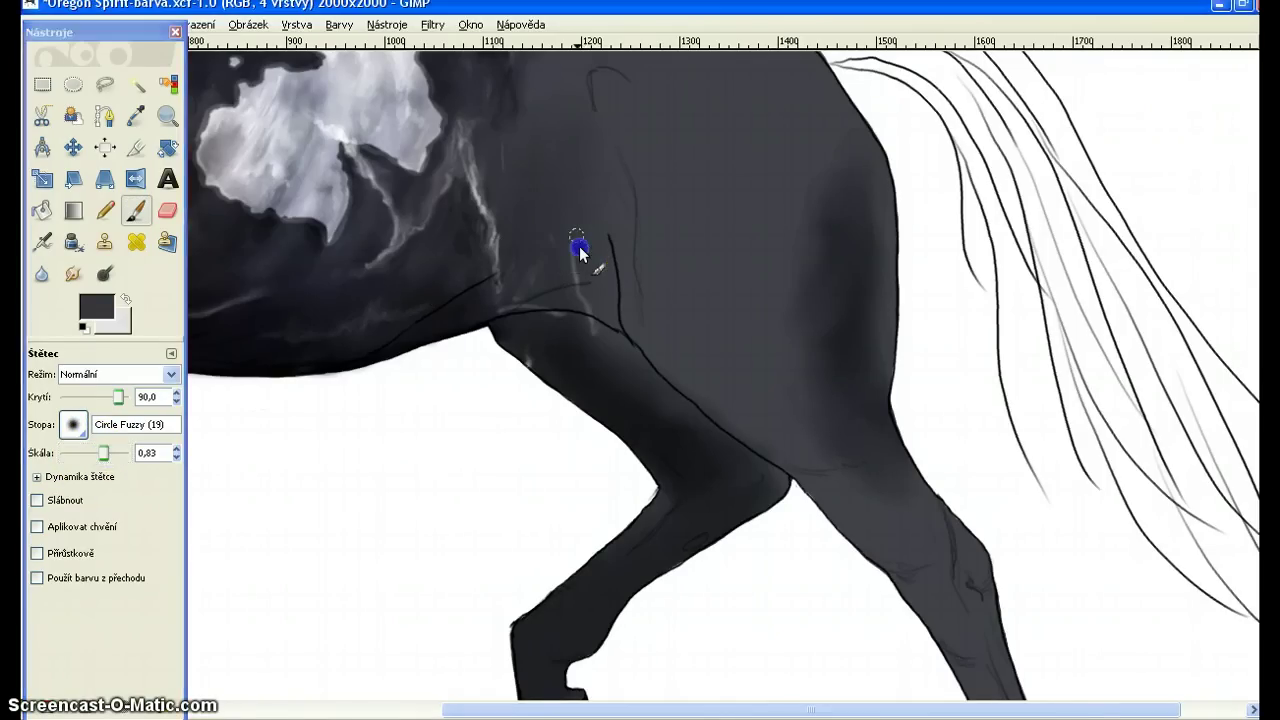
mouse_move(579, 246)
mouse_down()
mouse_move(579, 325)
mouse_move(557, 314)
mouse_move(600, 337)
mouse_move(576, 276)
mouse_move(556, 290)
mouse_up()
Change the foreground colour to black and set the Paintbrush to scale 0.37 and opacity 70.
click(98, 306)
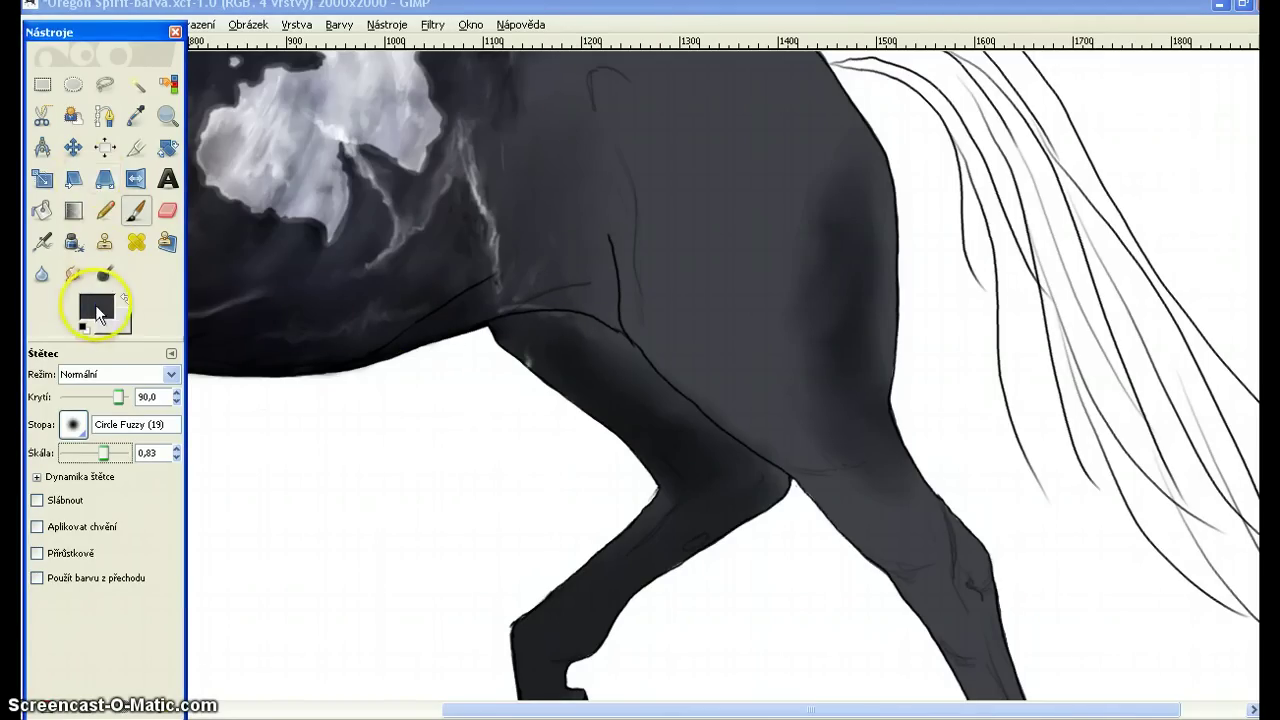
drag(99, 180, 22, 222)
click(342, 298)
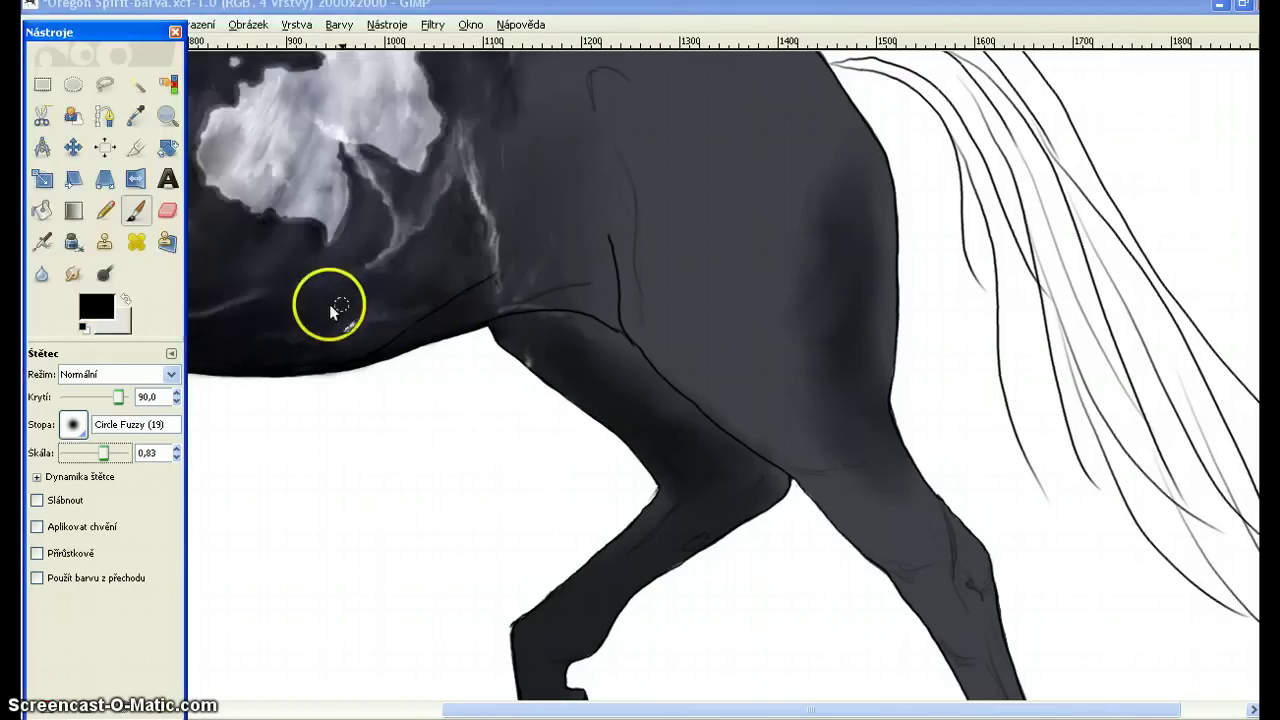
drag(103, 453, 99, 457)
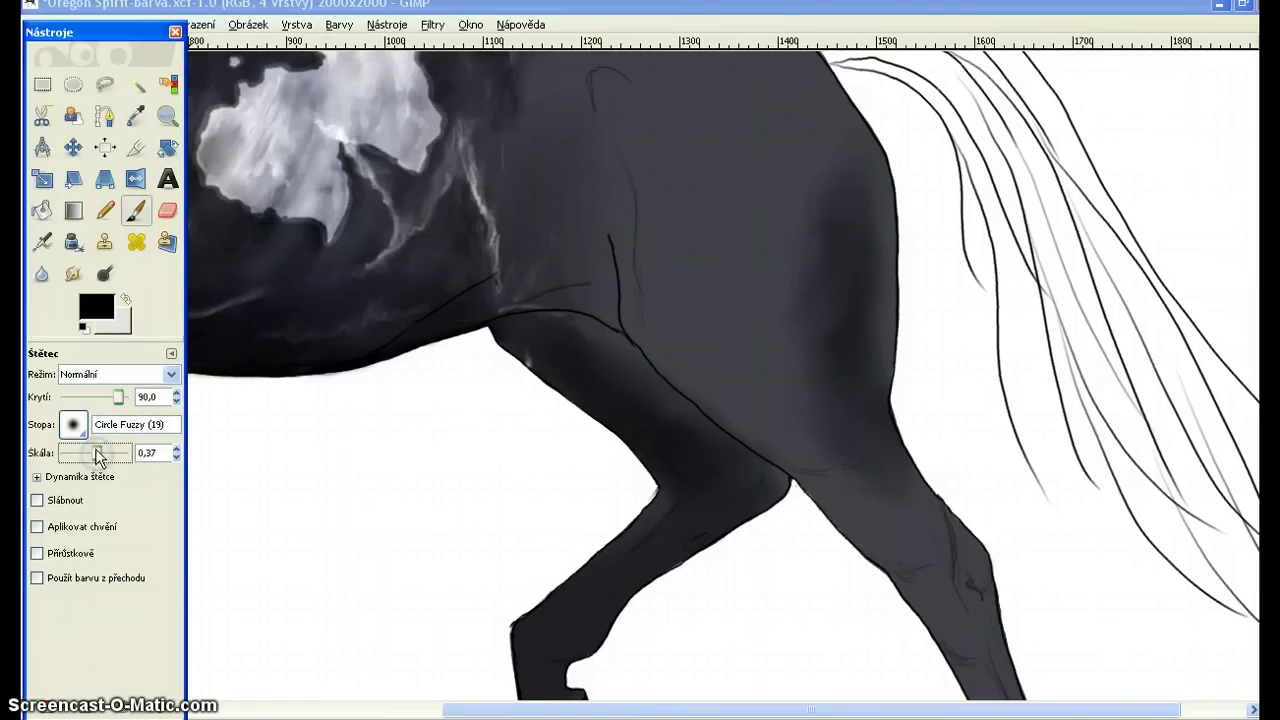
drag(100, 398, 86, 397)
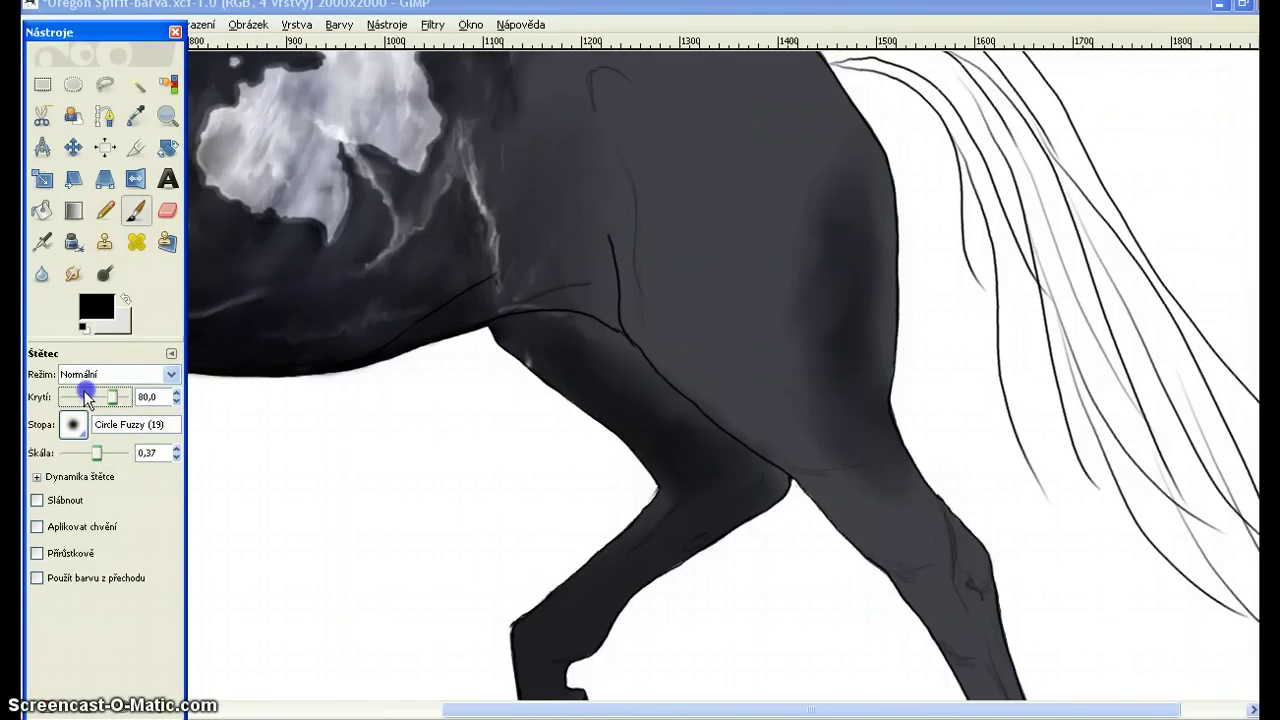
Trace the flank fold and the line separating the near thigh from the far hind leg in black on the Graycsale layer.
click(622, 337)
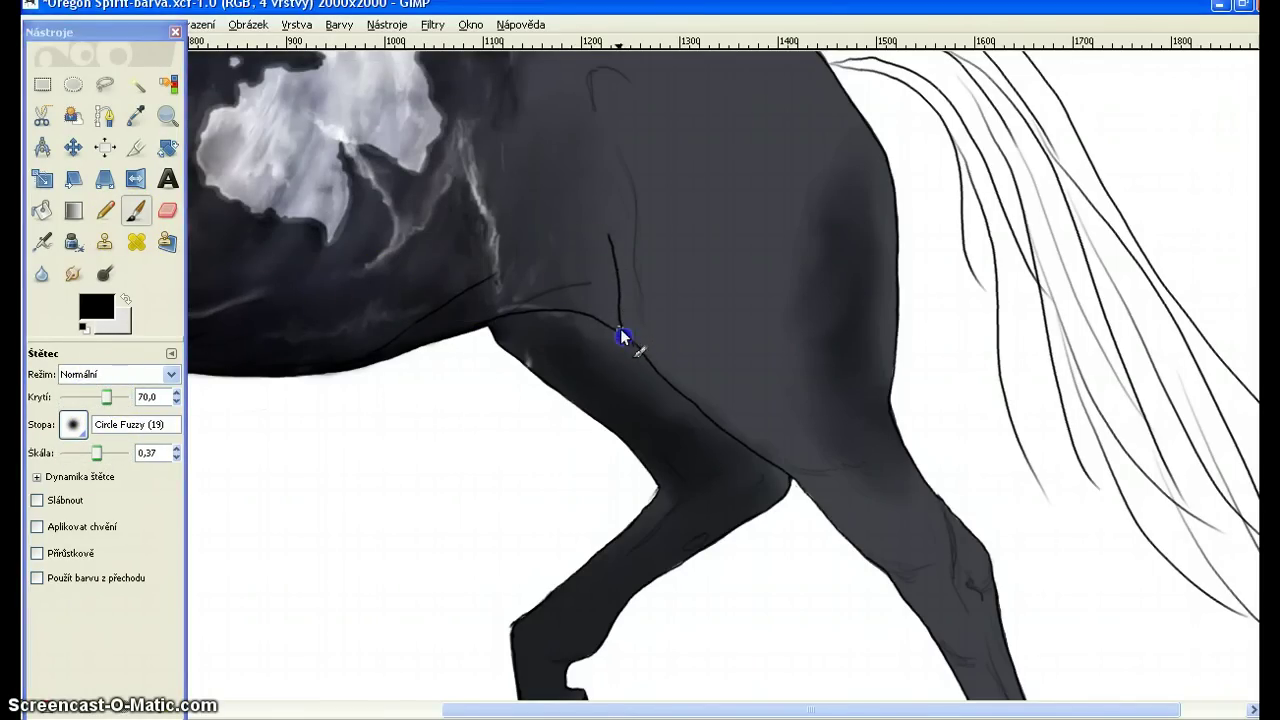
drag(611, 262, 608, 255)
mouse_move(501, 322)
mouse_down()
mouse_move(626, 338)
mouse_move(587, 318)
mouse_up()
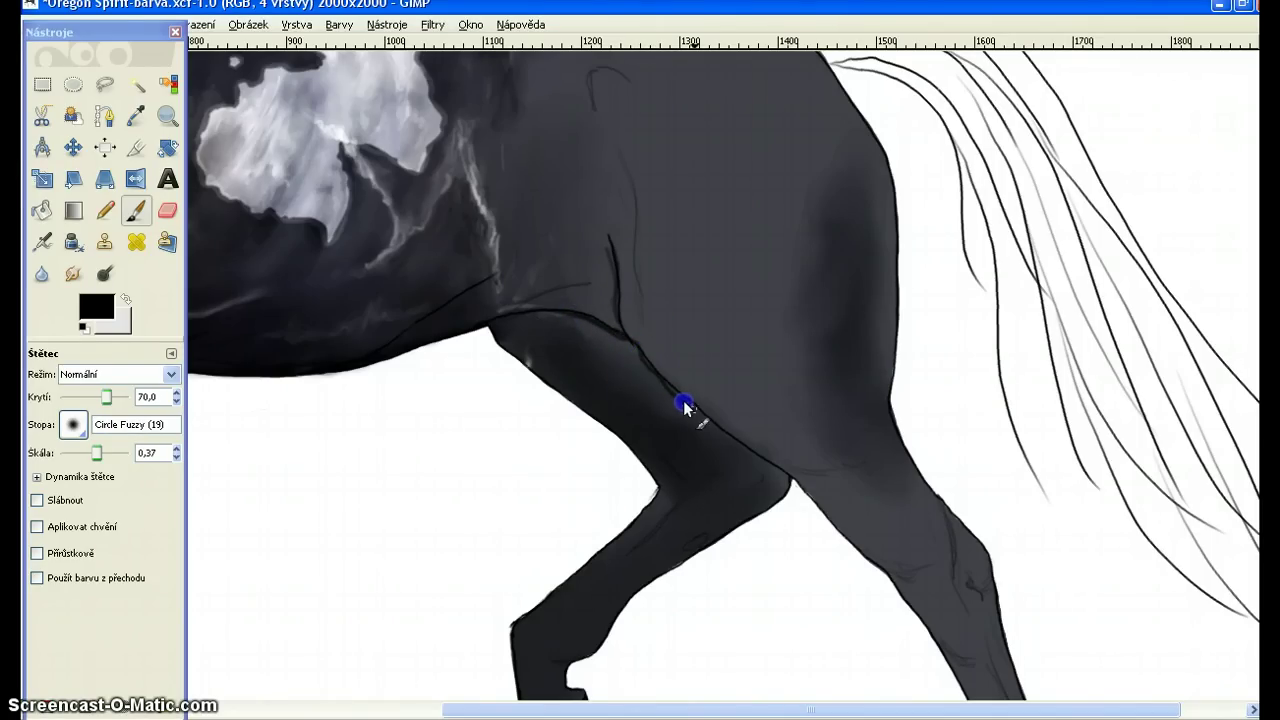
drag(773, 464, 787, 476)
drag(454, 309, 428, 303)
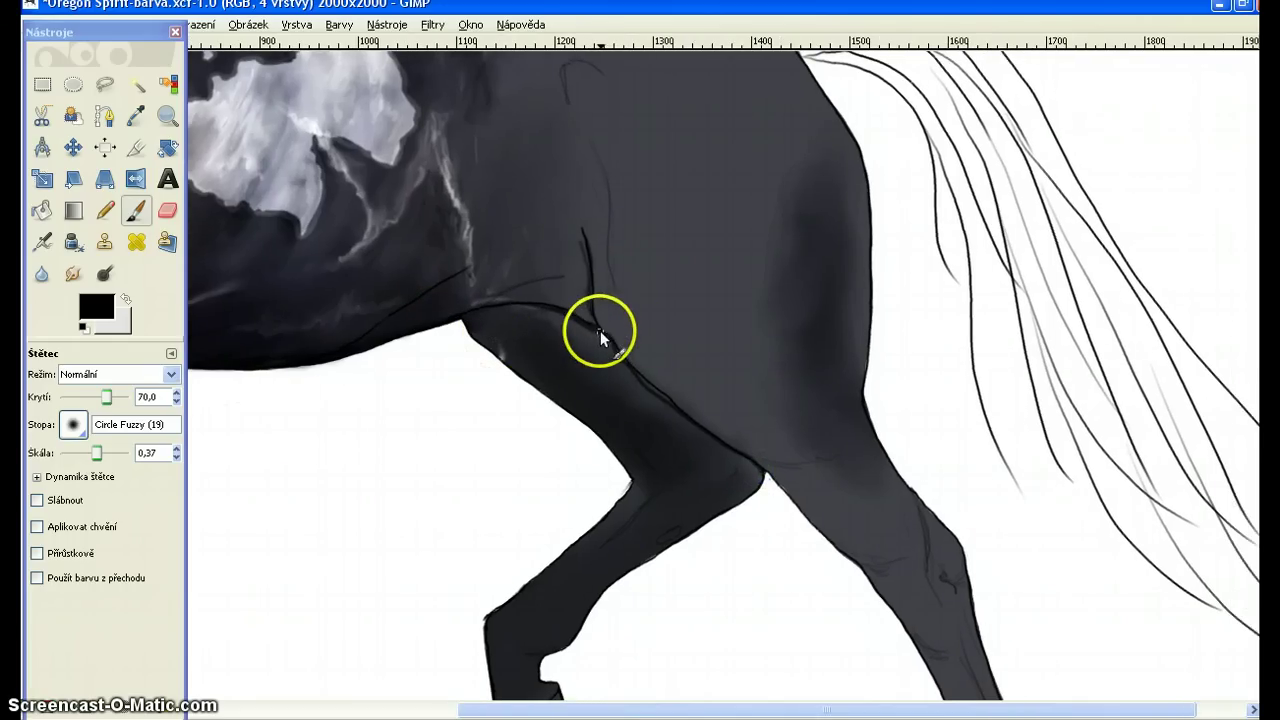
mouse_move(600, 333)
mouse_down()
mouse_move(667, 399)
mouse_move(599, 342)
mouse_up()
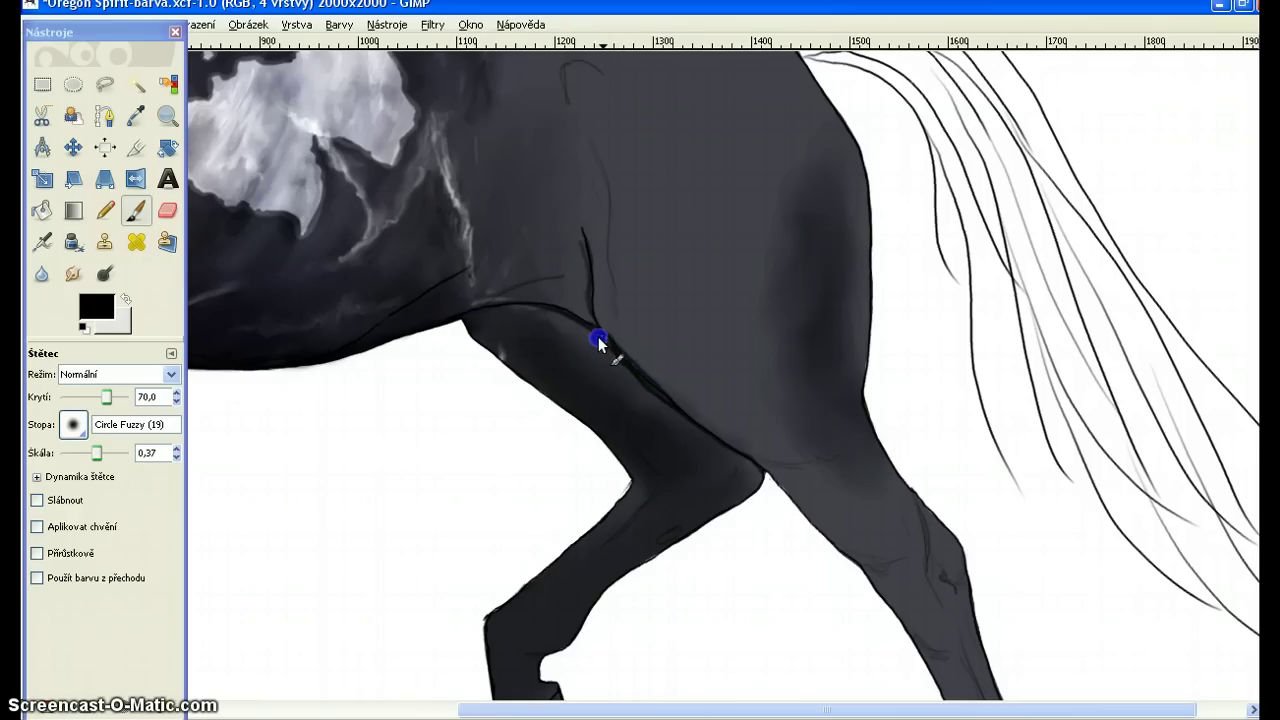
Set up the Dodge/Burn tool for burning with opacity 100 and brush scale 3.81.
click(104, 273)
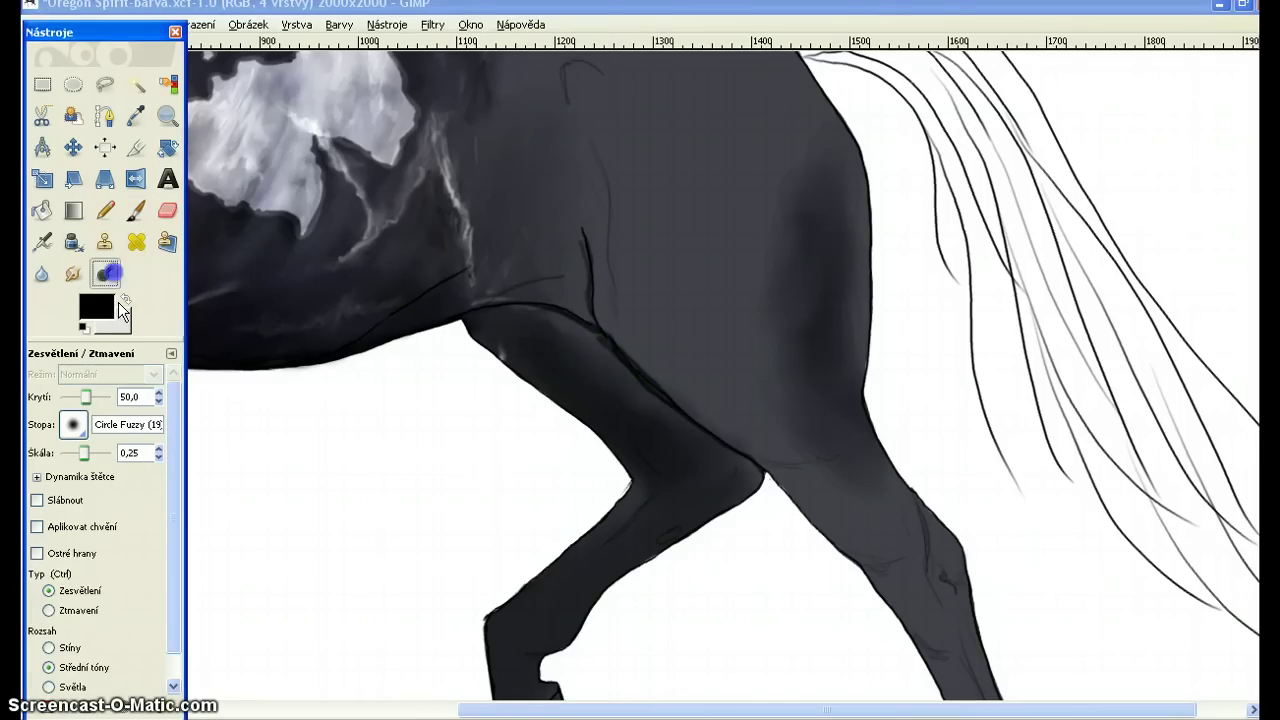
click(70, 612)
click(49, 609)
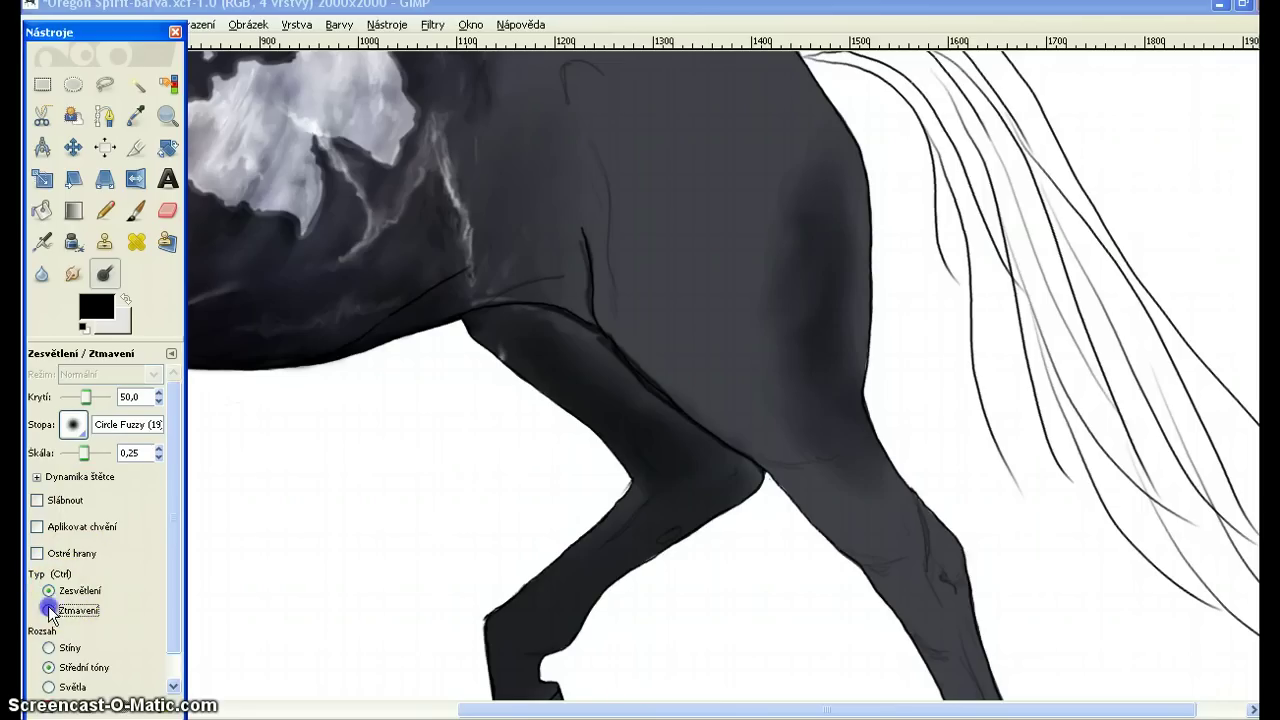
click(72, 610)
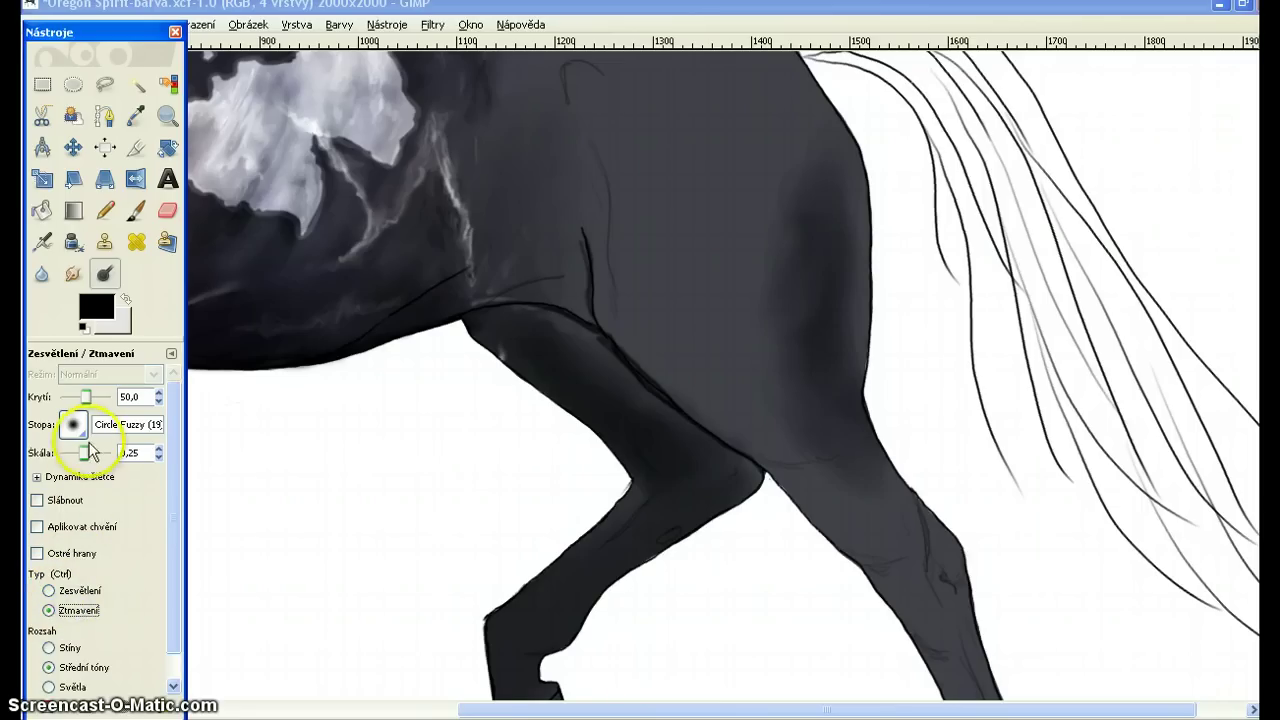
drag(84, 453, 97, 455)
drag(86, 397, 134, 400)
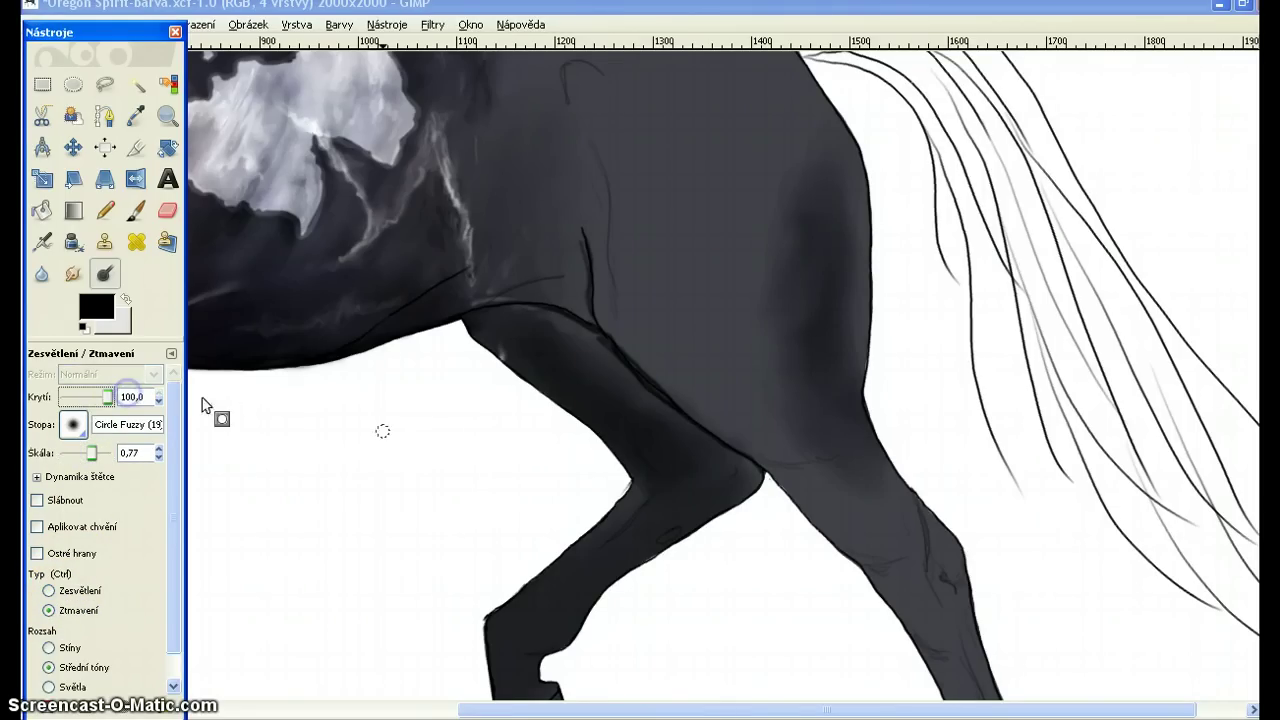
drag(86, 451, 100, 452)
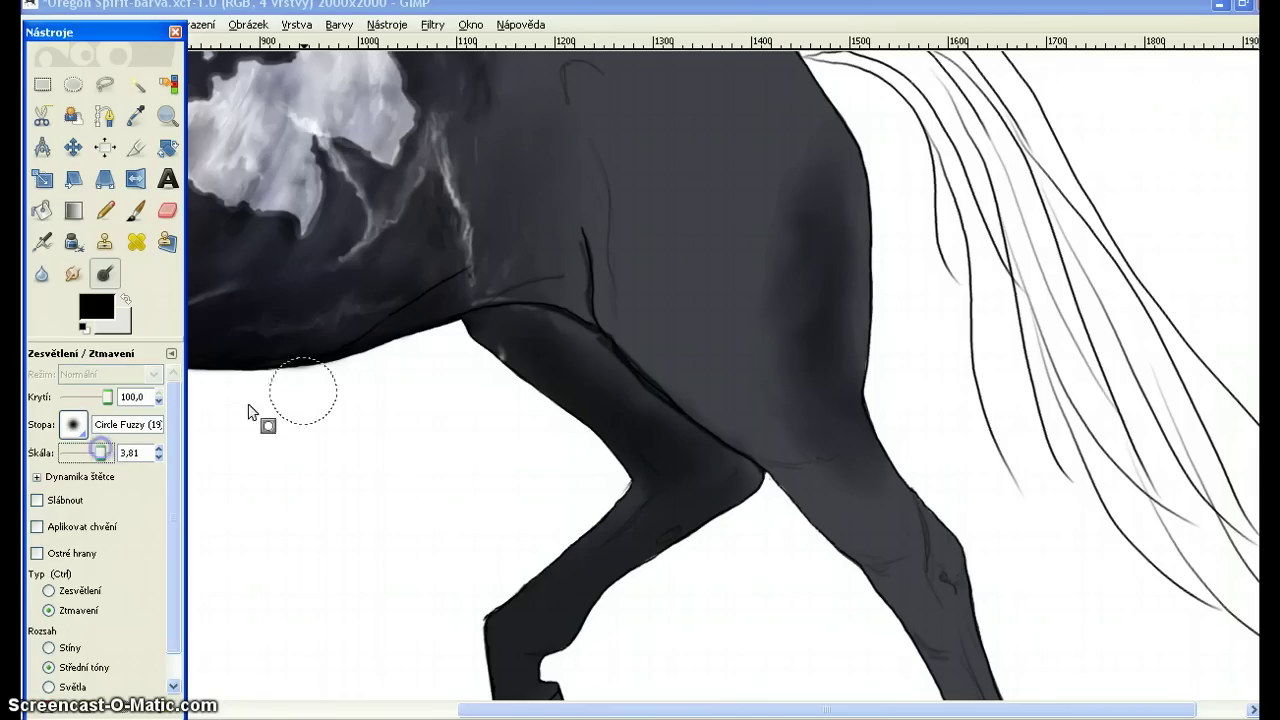
Burn the upper part of the far hind leg from the belly down to the hock.
click(548, 340)
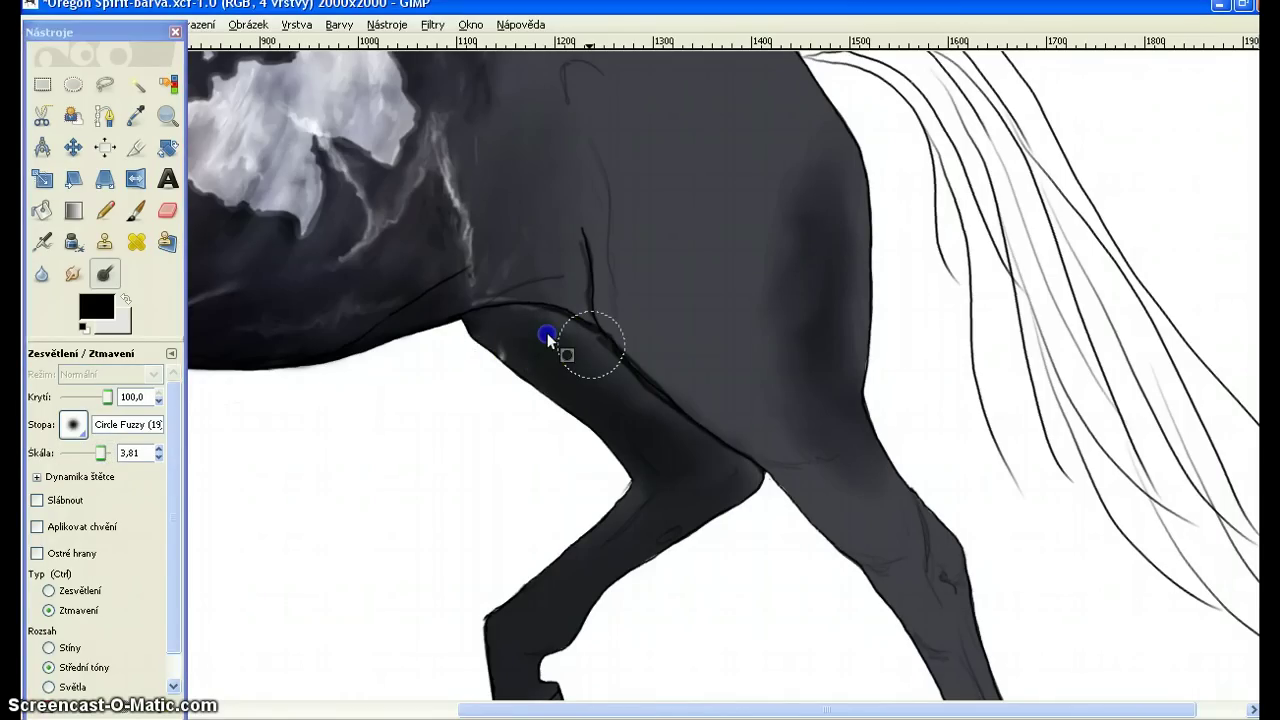
mouse_move(548, 340)
mouse_down()
mouse_move(696, 443)
mouse_move(718, 497)
mouse_up()
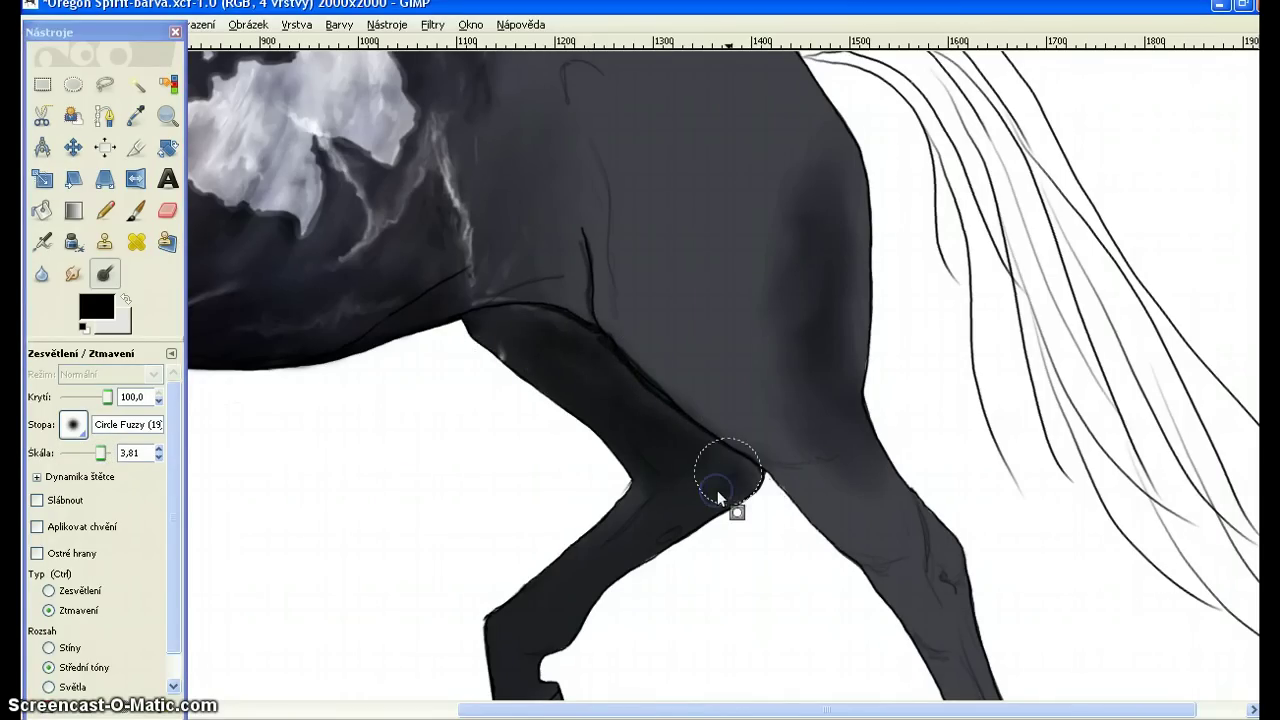
drag(491, 334, 494, 330)
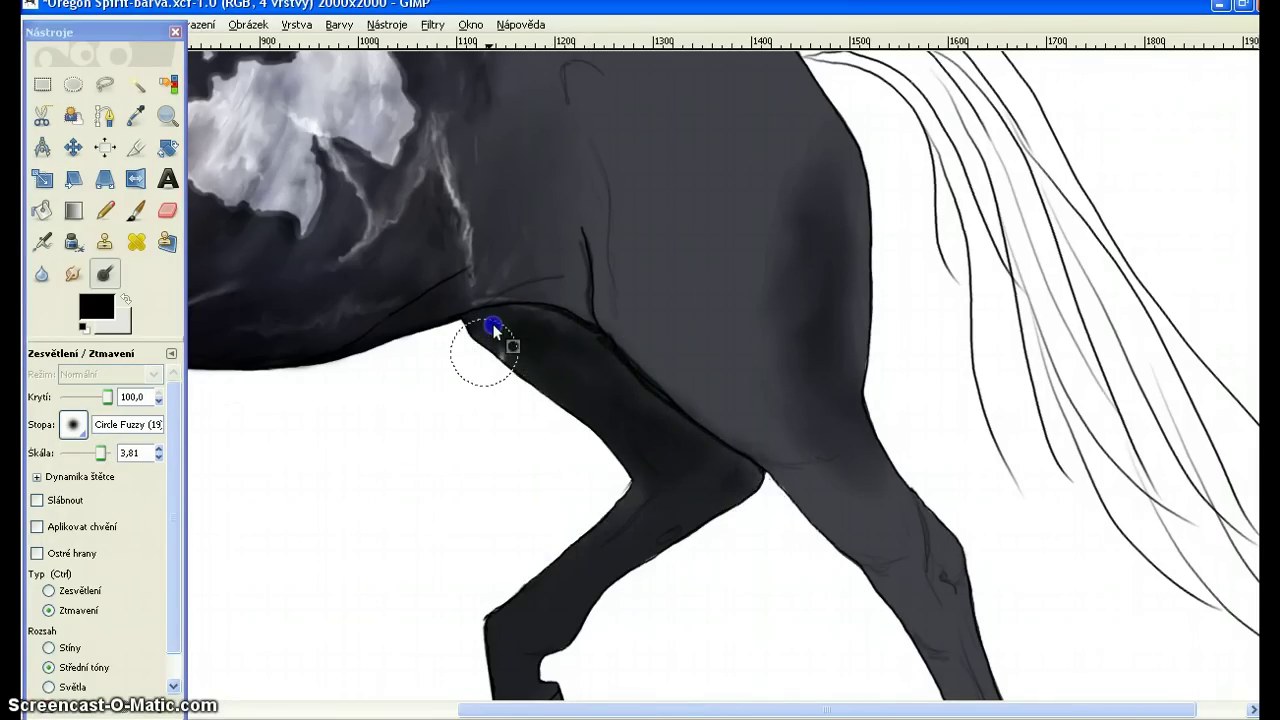
Cover the light spot on the far hind leg's front edge and darken just under the thigh line with the black Paintbrush.
click(133, 212)
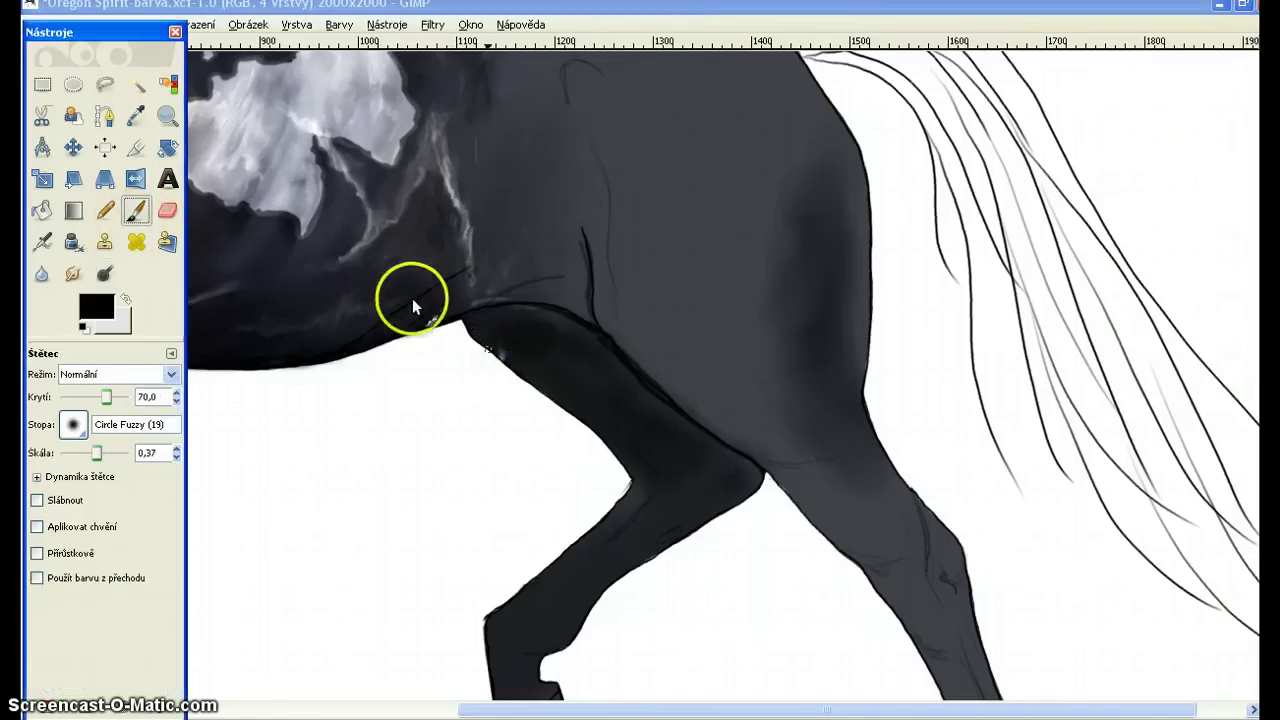
click(507, 358)
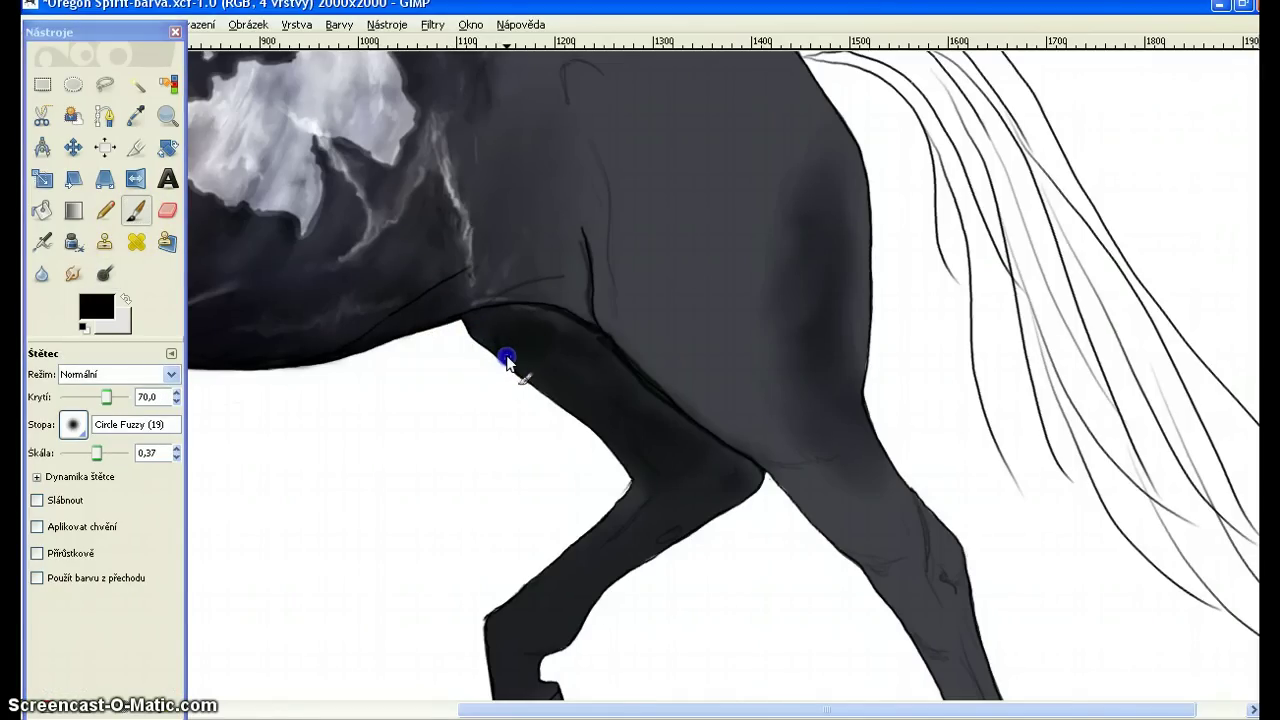
mouse_move(504, 356)
mouse_down()
mouse_move(492, 338)
mouse_move(506, 361)
mouse_up()
drag(514, 311, 546, 319)
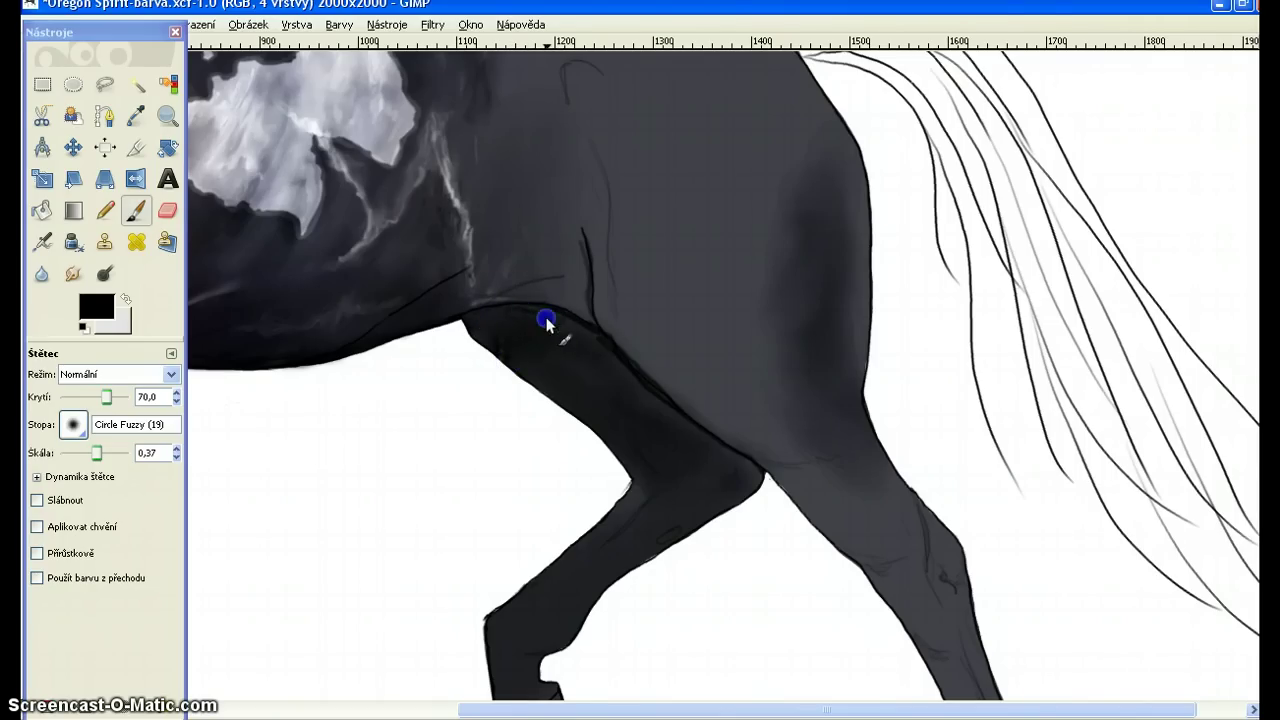
Hide the Lineart layer and deepen the shadow on the far hind leg along the thigh line in black at brush scale 0.83.
key(ctrl+l)
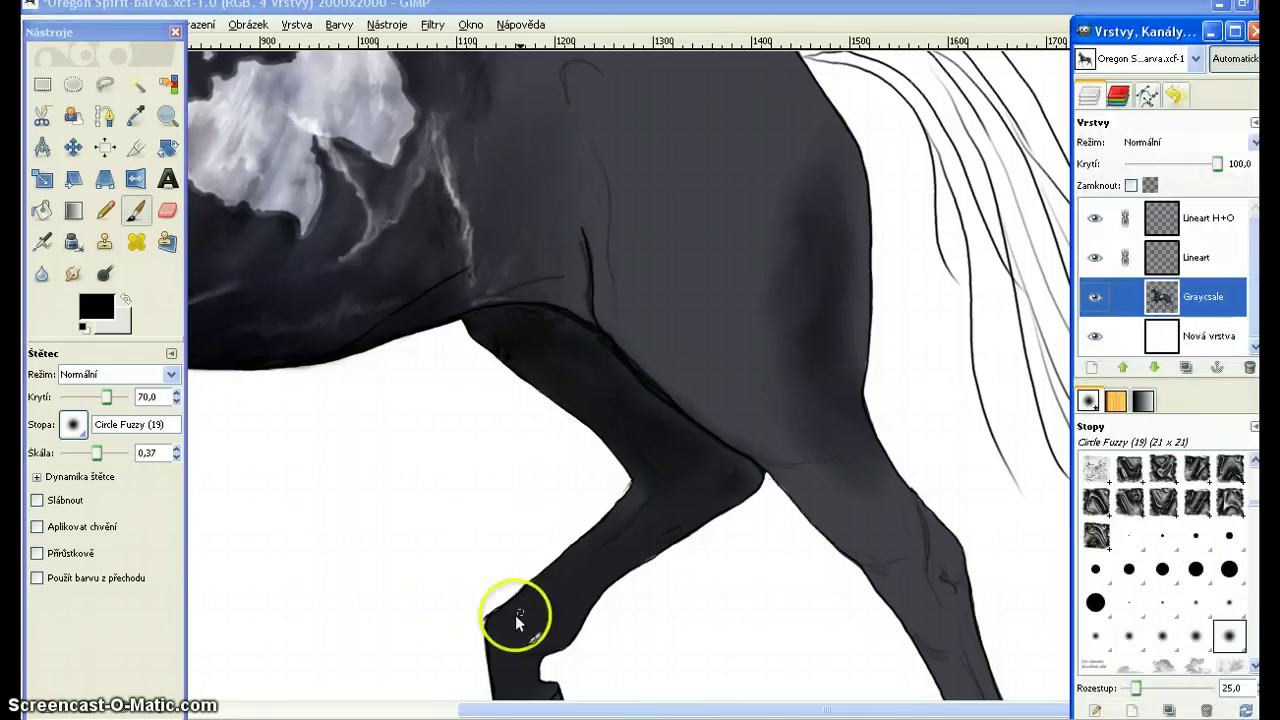
click(1095, 258)
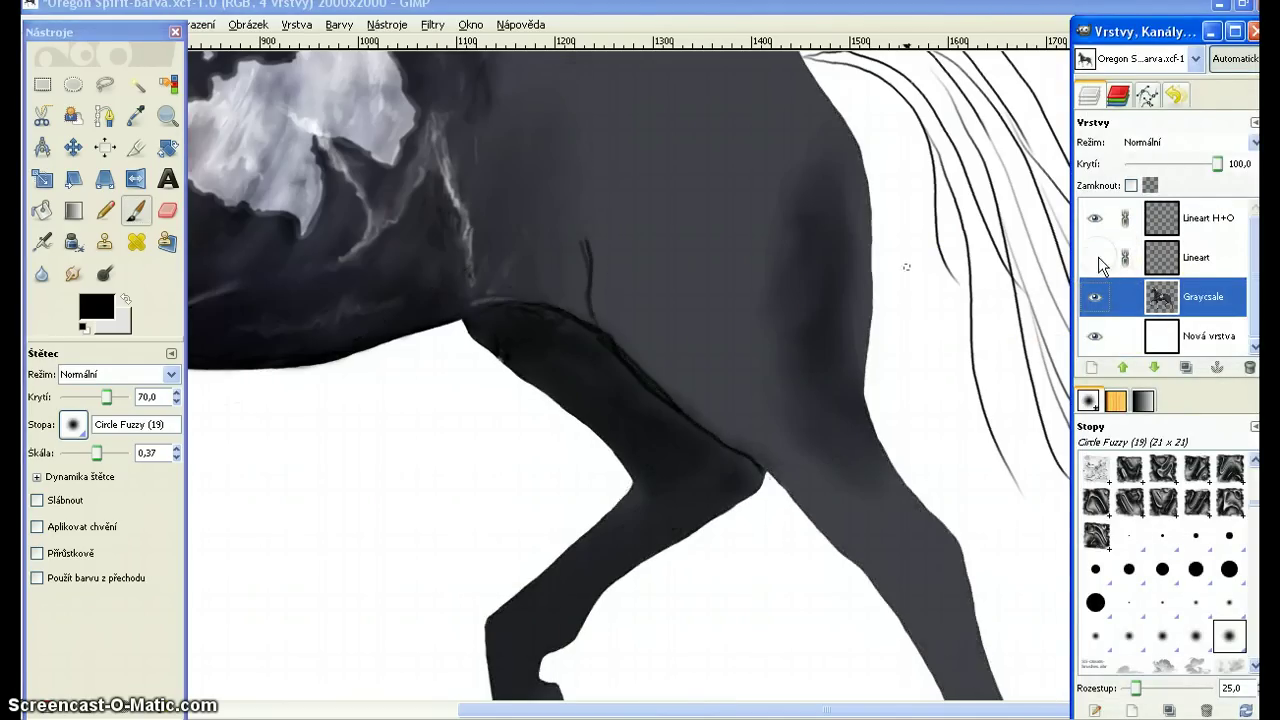
drag(95, 457, 98, 460)
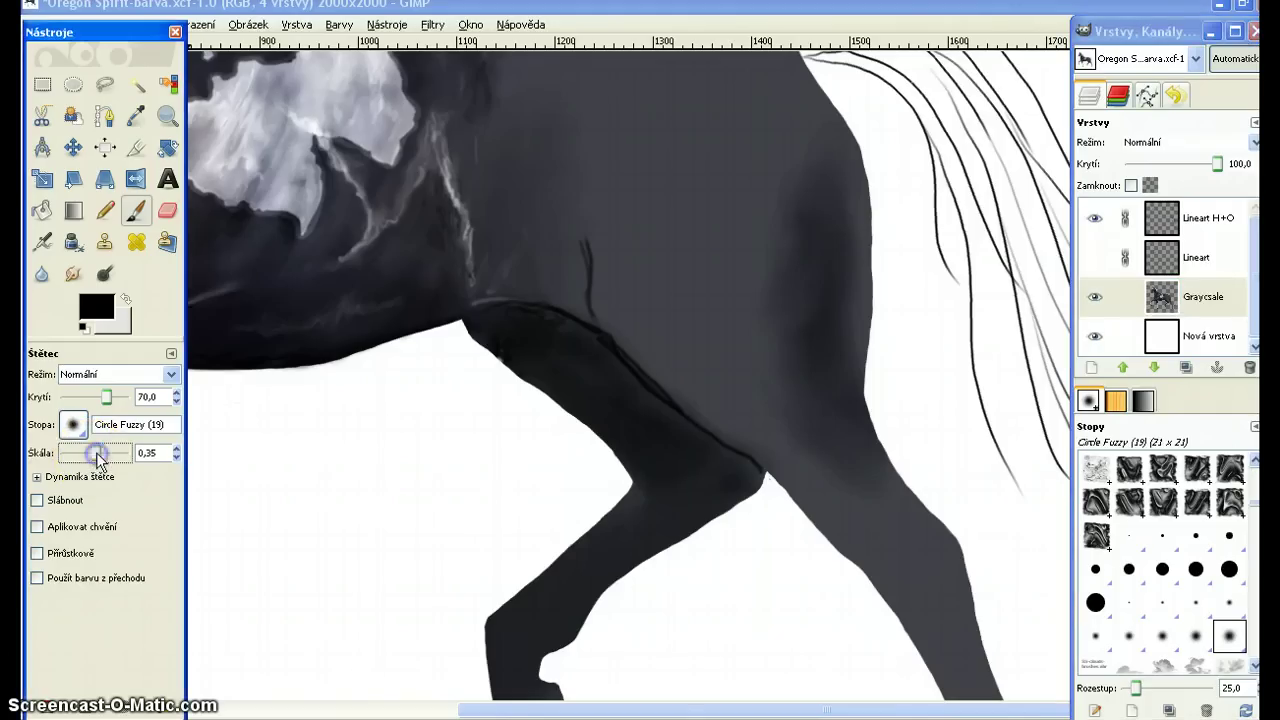
click(605, 352)
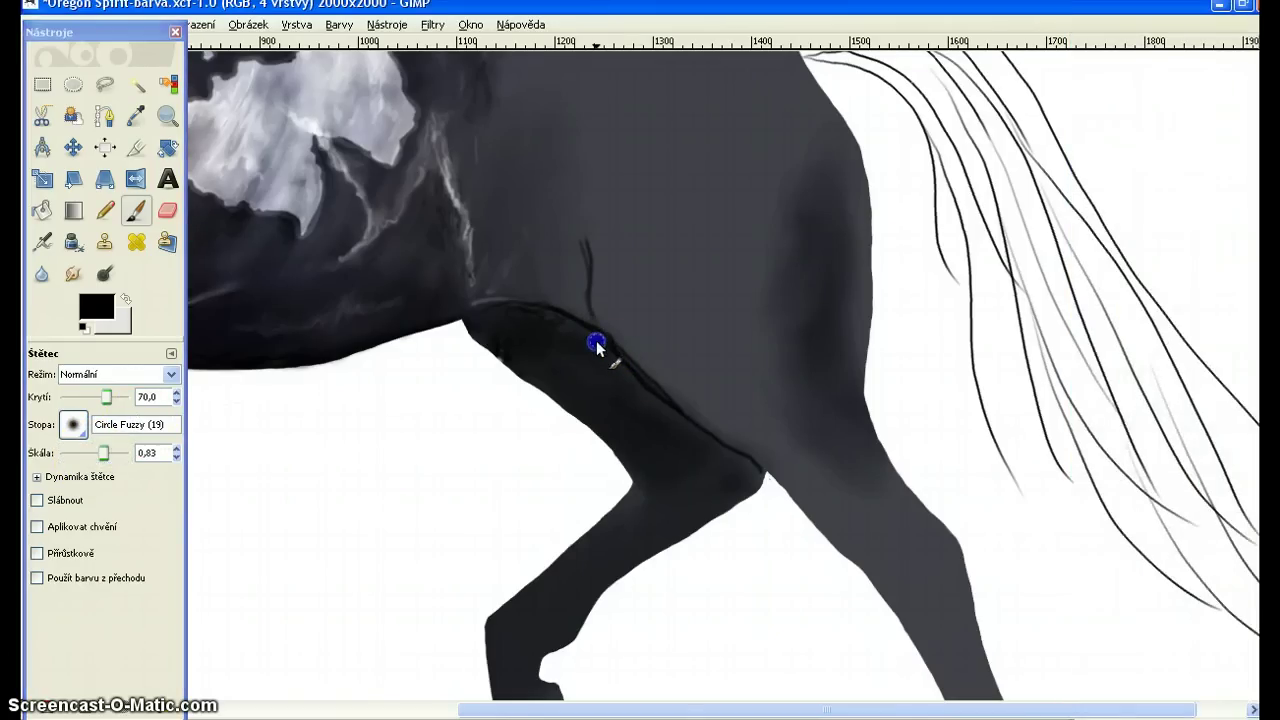
mouse_move(571, 328)
mouse_down()
mouse_move(505, 316)
mouse_move(560, 317)
mouse_move(625, 372)
mouse_move(603, 345)
mouse_move(630, 377)
mouse_up()
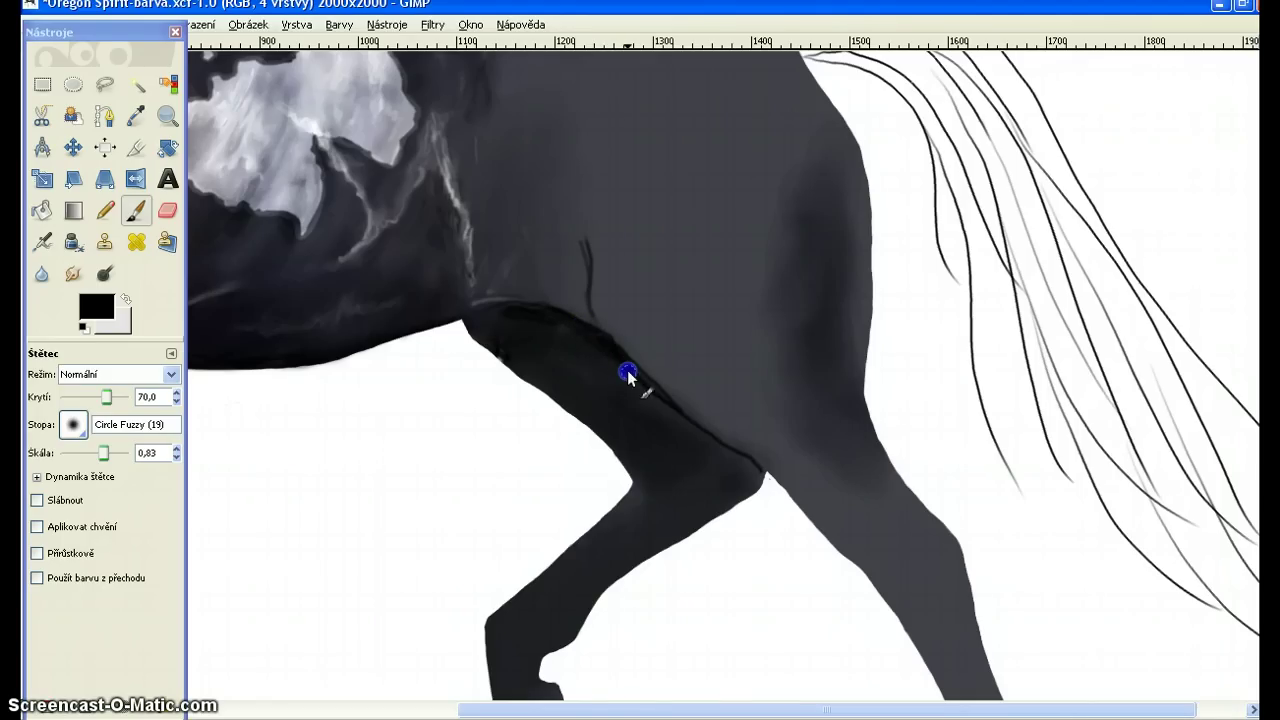
click(127, 297)
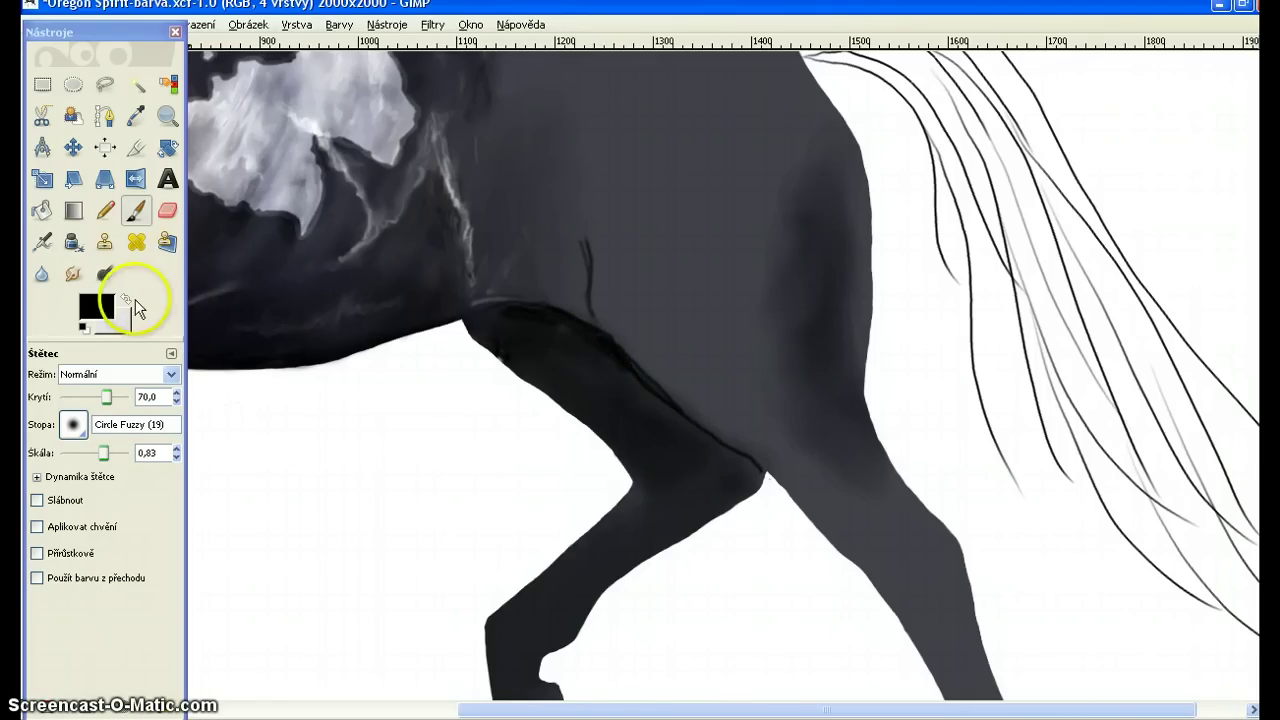
Thin the dark thigh line by painting over its upper edge with the thigh's sampled grey at 100 opacity.
click(136, 116)
click(648, 238)
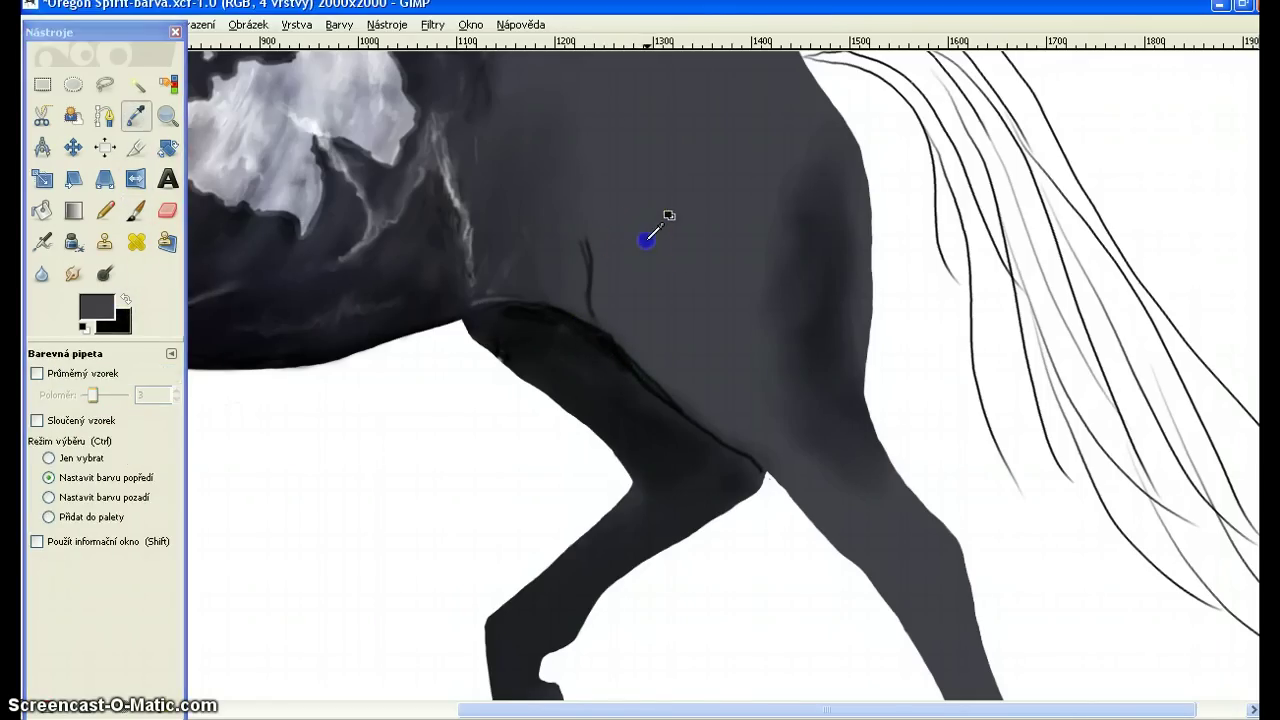
click(136, 210)
mouse_move(636, 340)
mouse_down()
mouse_move(609, 329)
mouse_move(632, 358)
mouse_up()
drag(107, 397, 140, 397)
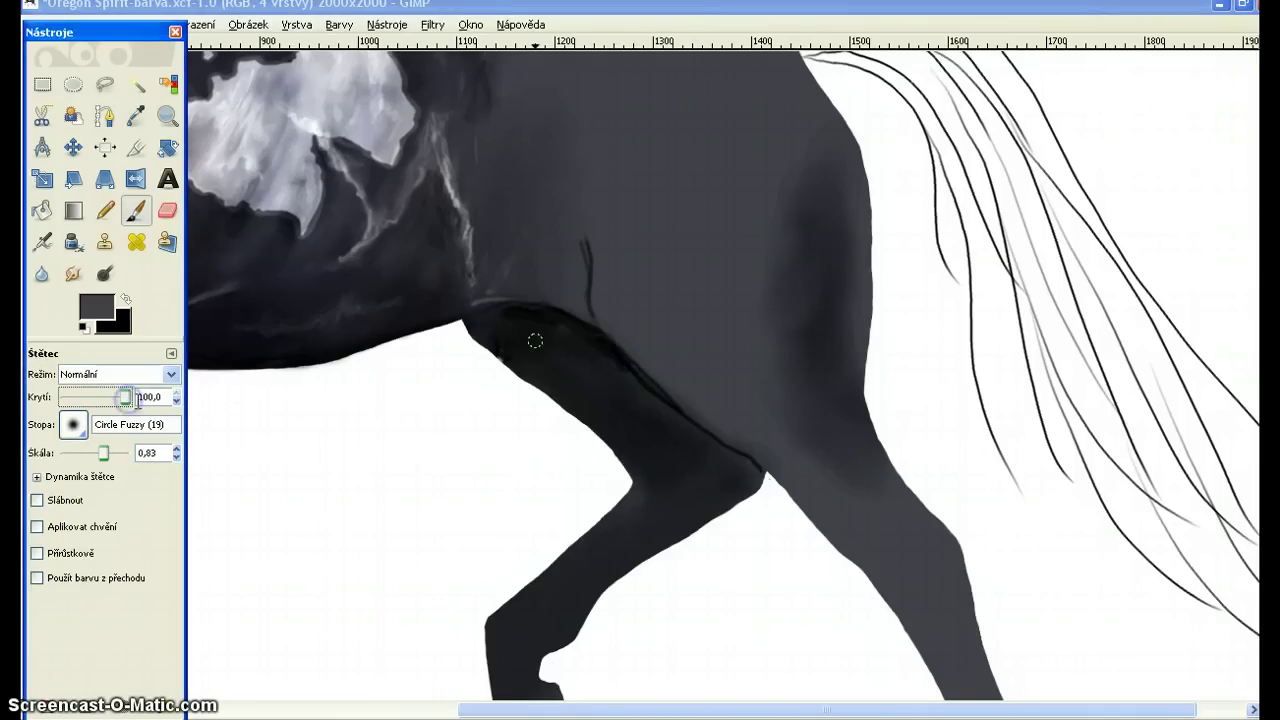
drag(613, 327, 666, 381)
mouse_move(631, 342)
mouse_down()
mouse_move(697, 423)
mouse_move(649, 372)
mouse_up()
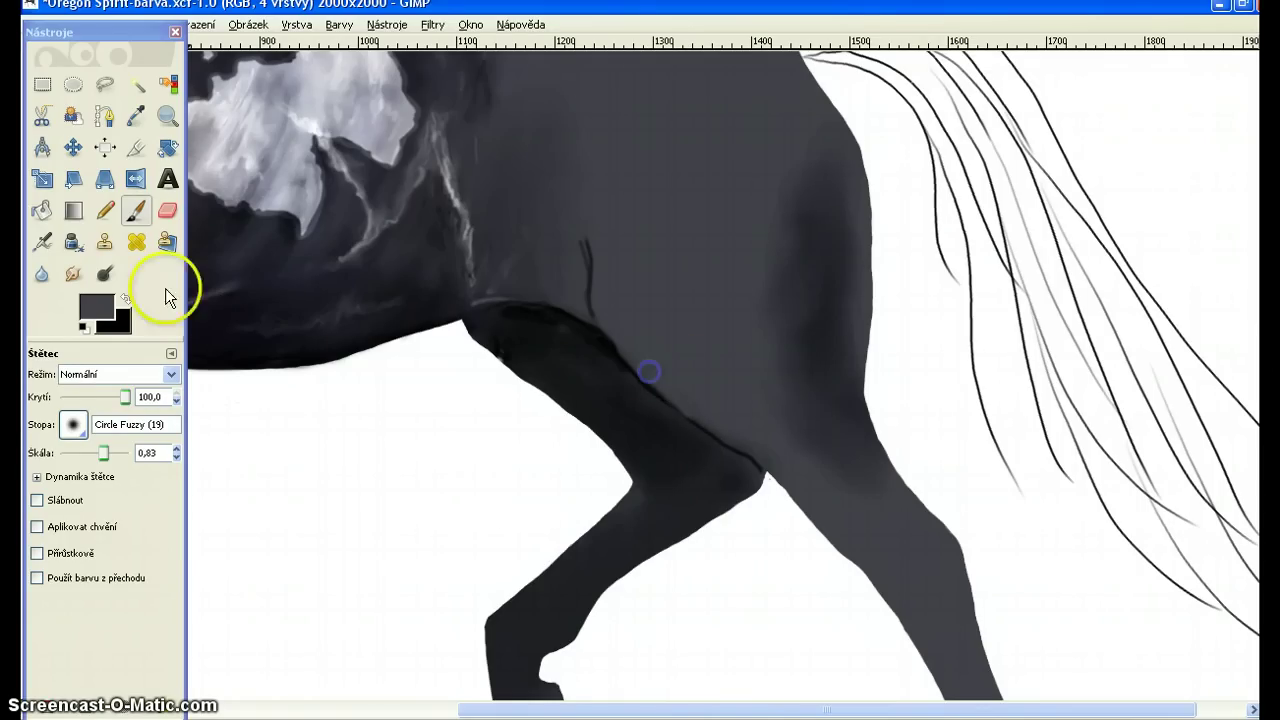
Blend the thigh line into the thigh with the Smudge tool, raising the brush scale to 1.16 for the lower part.
click(73, 273)
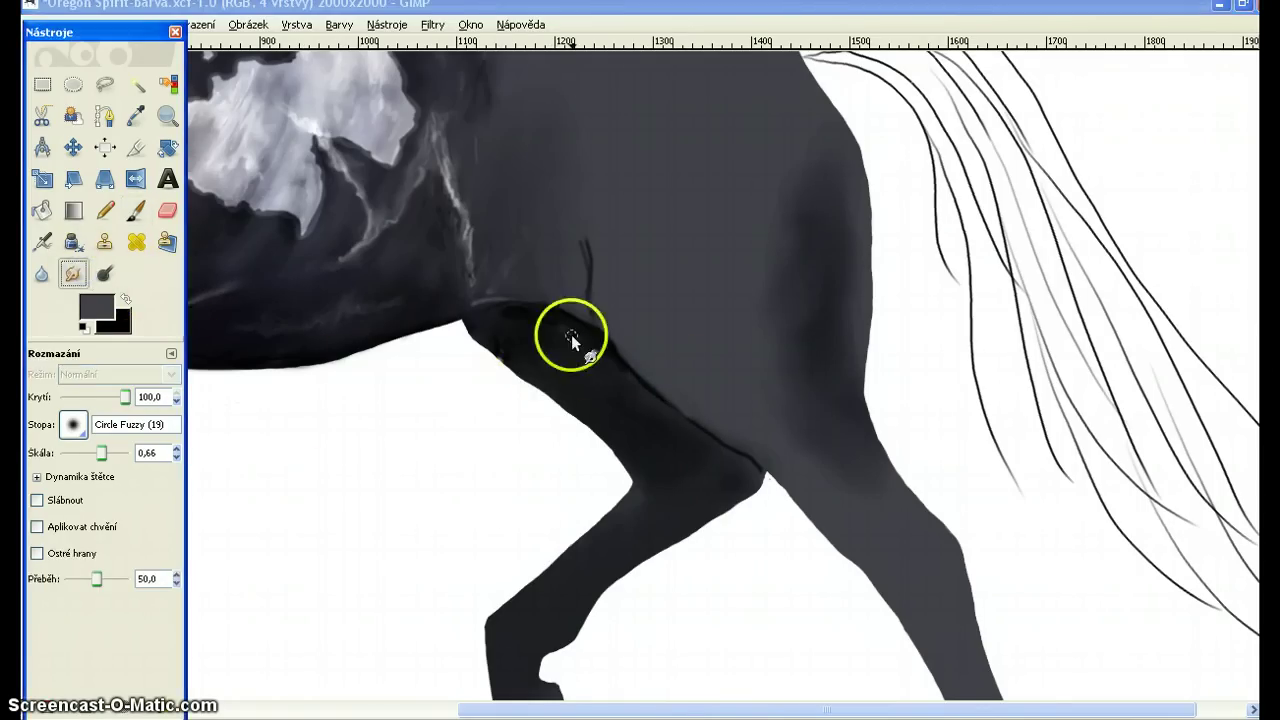
mouse_move(563, 327)
mouse_down()
mouse_move(654, 398)
mouse_move(629, 374)
mouse_up()
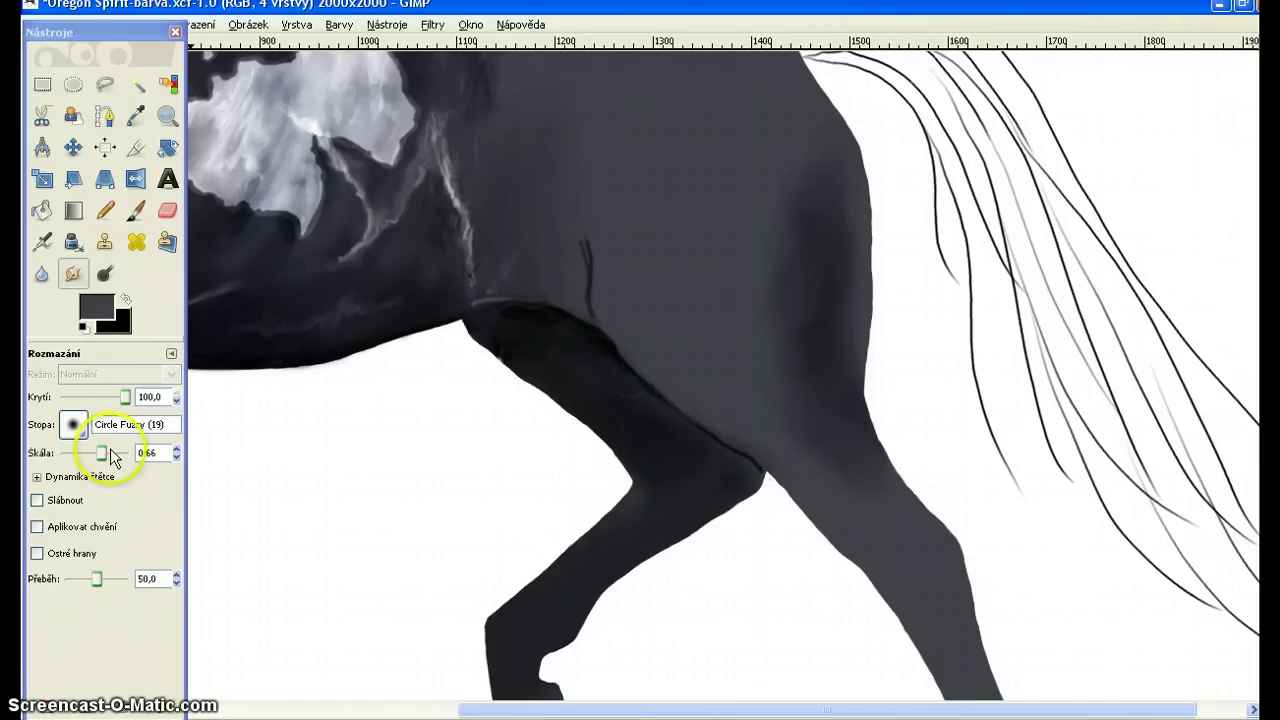
drag(101, 455, 110, 455)
mouse_move(709, 449)
mouse_down()
mouse_move(758, 471)
mouse_move(669, 409)
mouse_move(726, 446)
mouse_move(678, 414)
mouse_up()
Darken the far hind leg just below the thigh line with the black Paintbrush at scale 1.30.
click(126, 298)
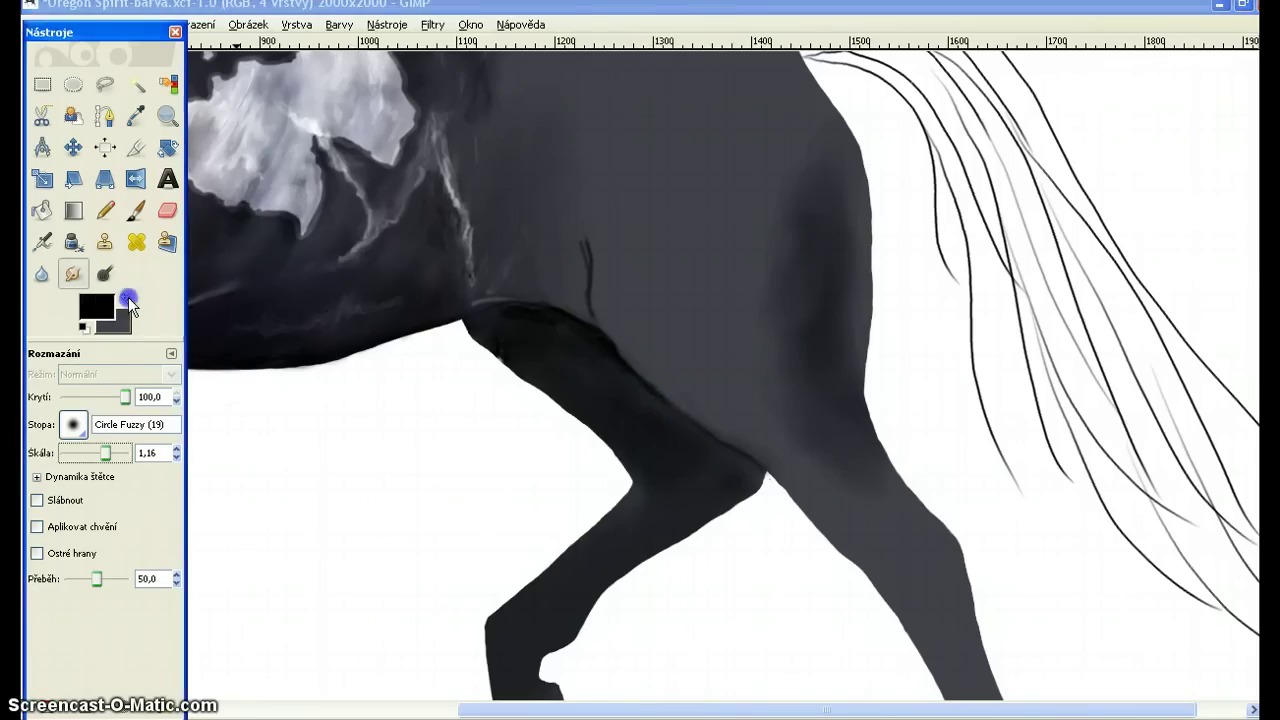
click(135, 210)
drag(104, 452, 109, 455)
click(655, 407)
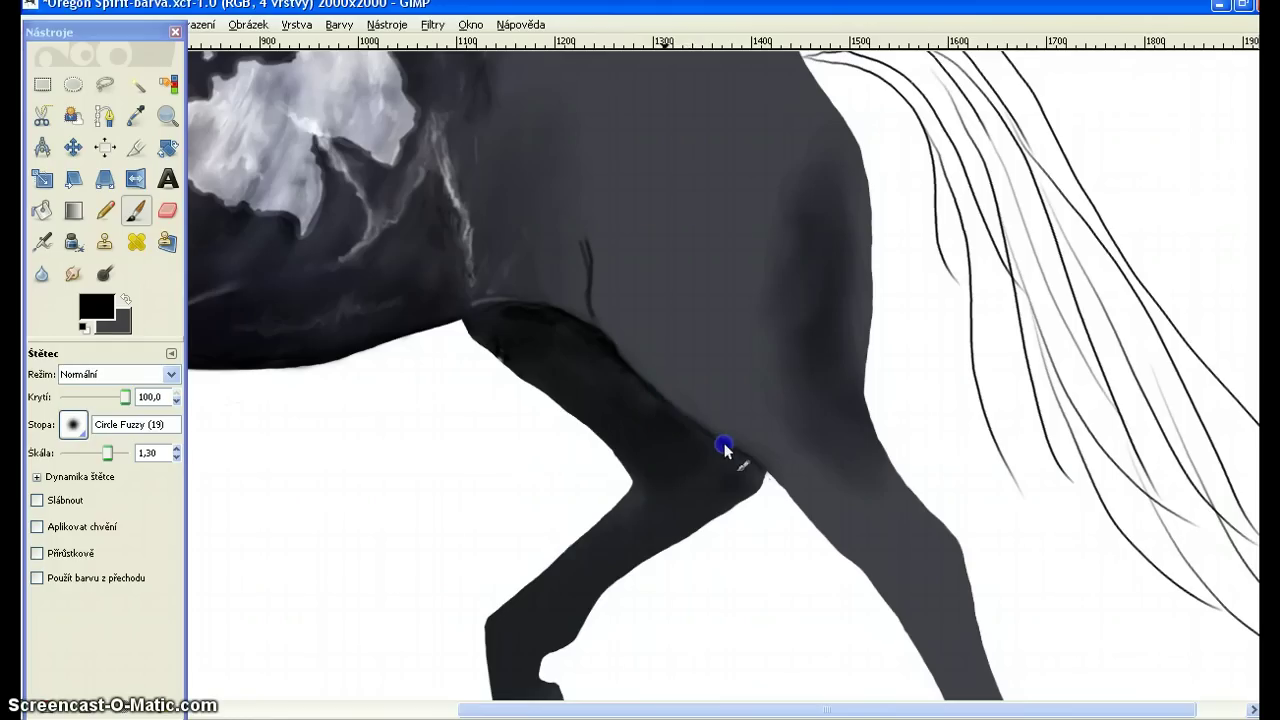
drag(724, 444, 743, 462)
mouse_move(480, 318)
mouse_down()
mouse_move(528, 318)
mouse_move(494, 314)
mouse_up()
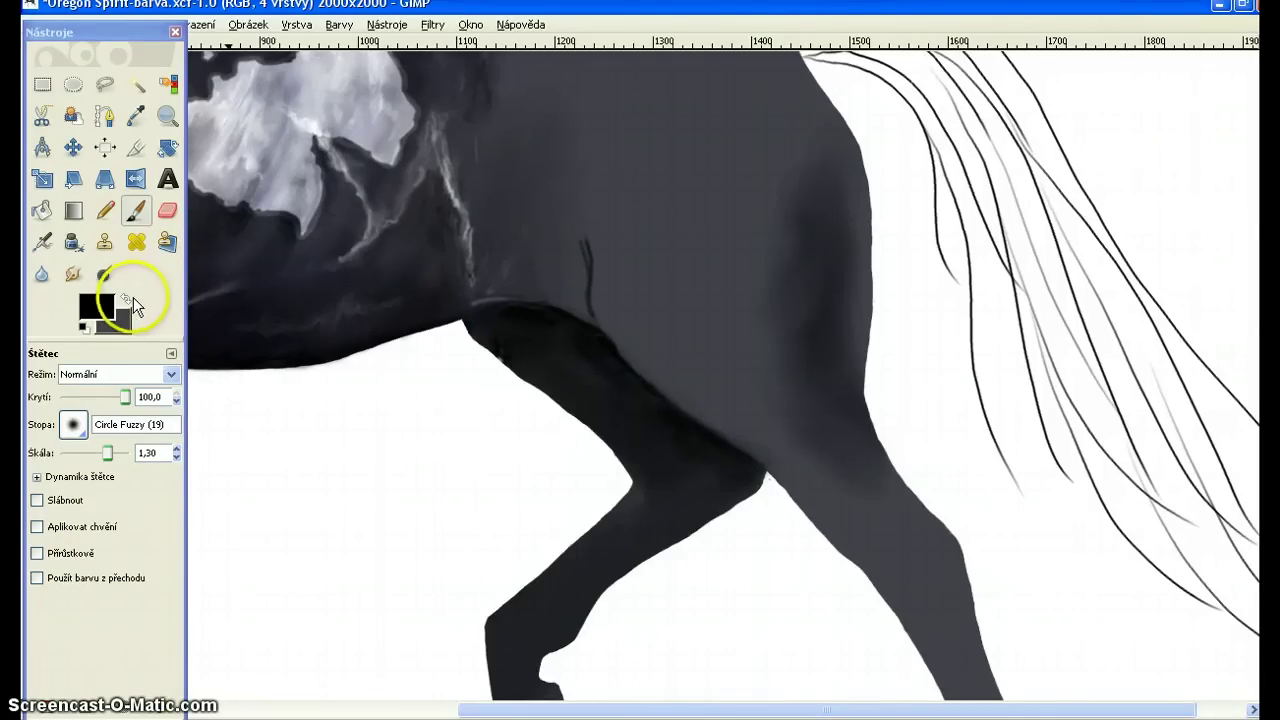
Paint the vertical crease in front of the thigh in black with the Paintbrush at scale 0.33.
scroll(630, 305, up, 3)
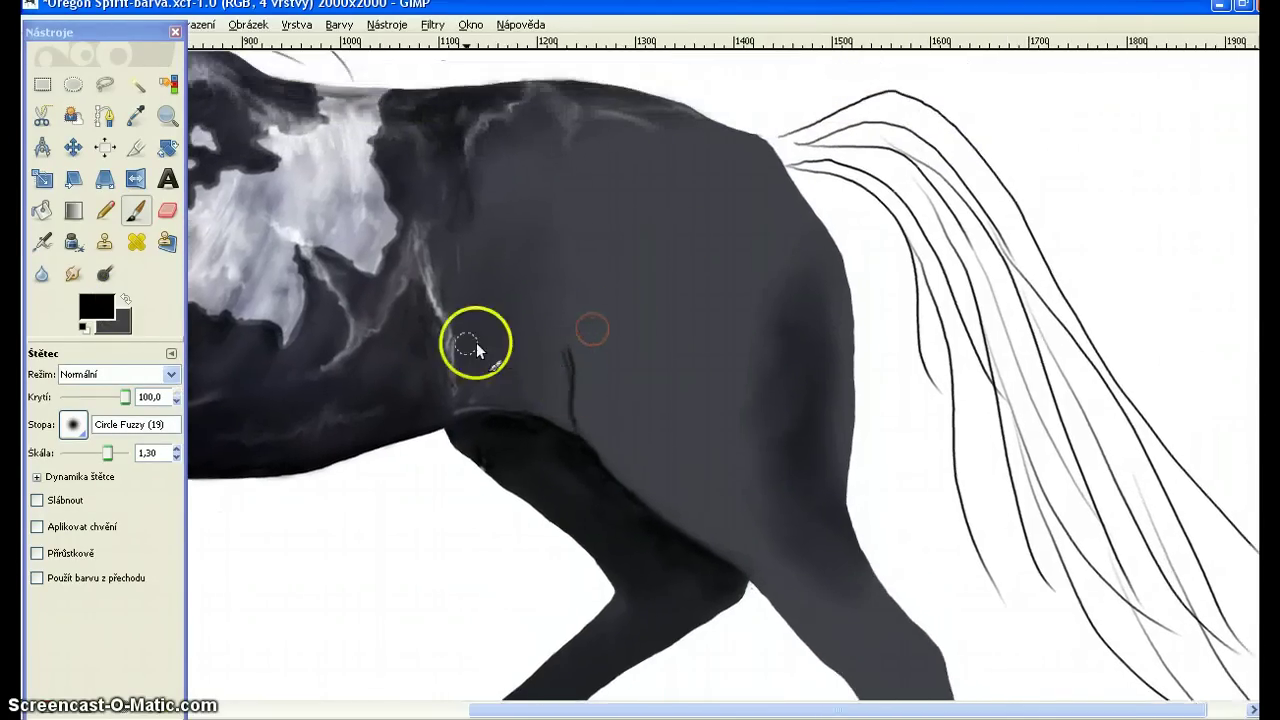
click(107, 452)
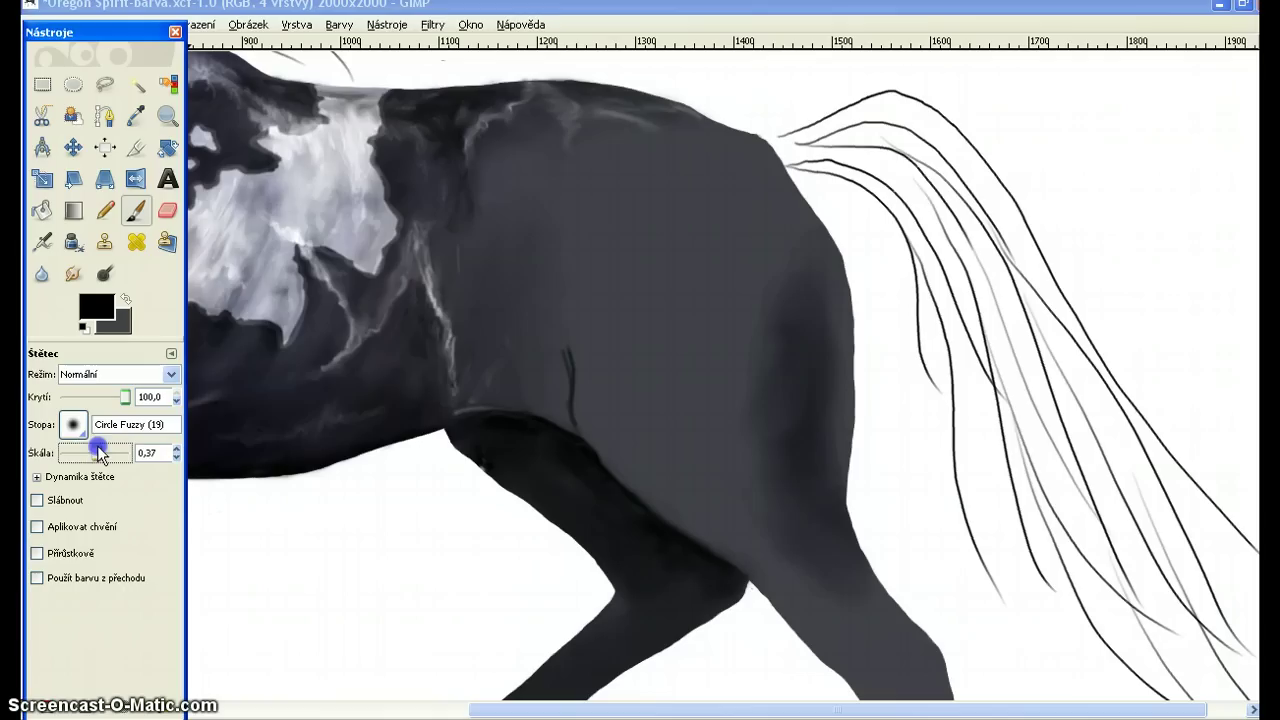
drag(100, 452, 95, 452)
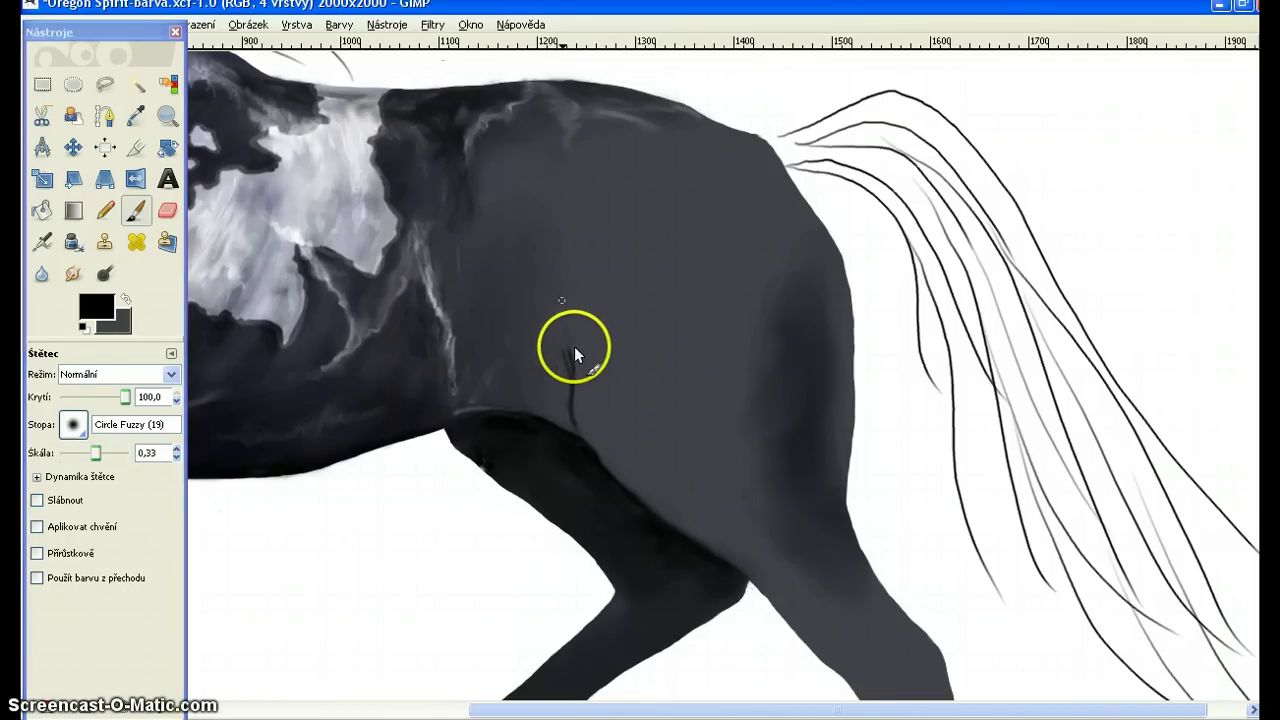
mouse_move(558, 295)
mouse_down()
mouse_move(572, 404)
mouse_move(567, 343)
mouse_move(572, 405)
mouse_up()
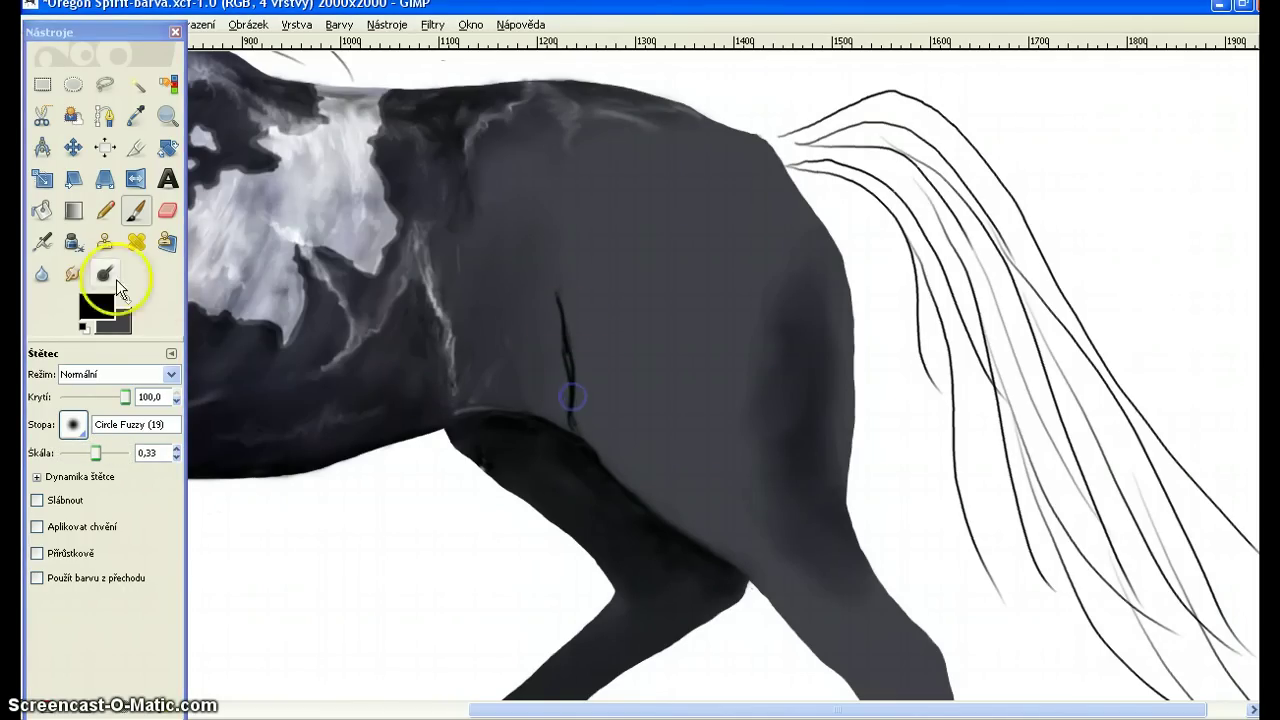
Soften the vertical flank crease and its lower end at the thigh line with the Smudge tool.
click(73, 273)
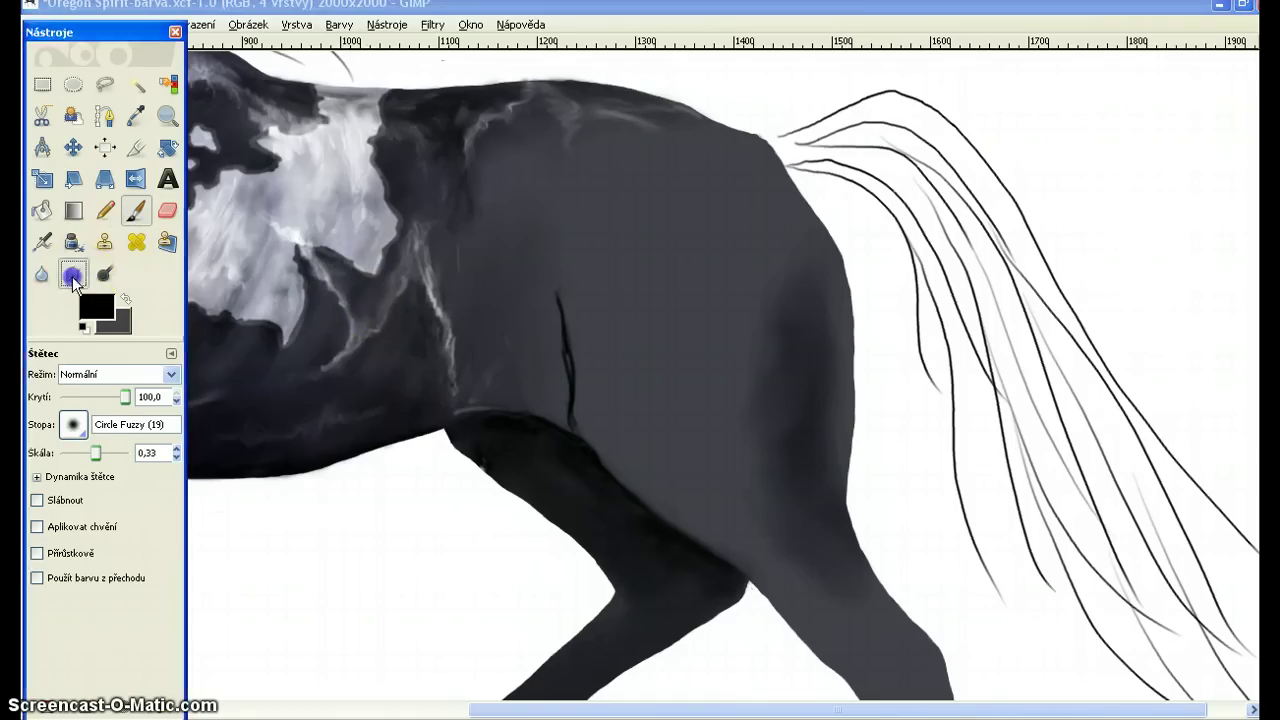
drag(555, 405, 564, 312)
drag(564, 373, 559, 299)
drag(557, 396, 542, 279)
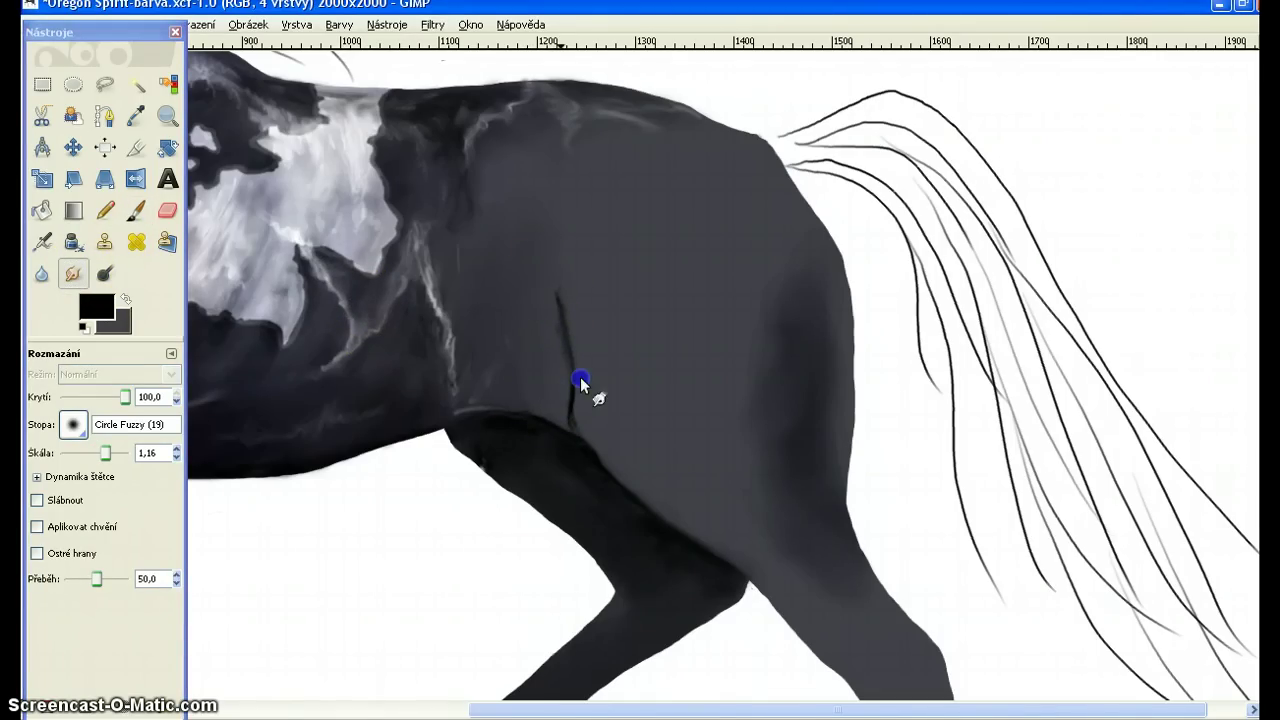
drag(580, 378, 573, 325)
mouse_move(597, 449)
mouse_down()
mouse_move(594, 350)
mouse_move(599, 438)
mouse_move(579, 409)
mouse_up()
Add thin dark strokes on the flank in front of the crease and smudge them softly.
click(136, 210)
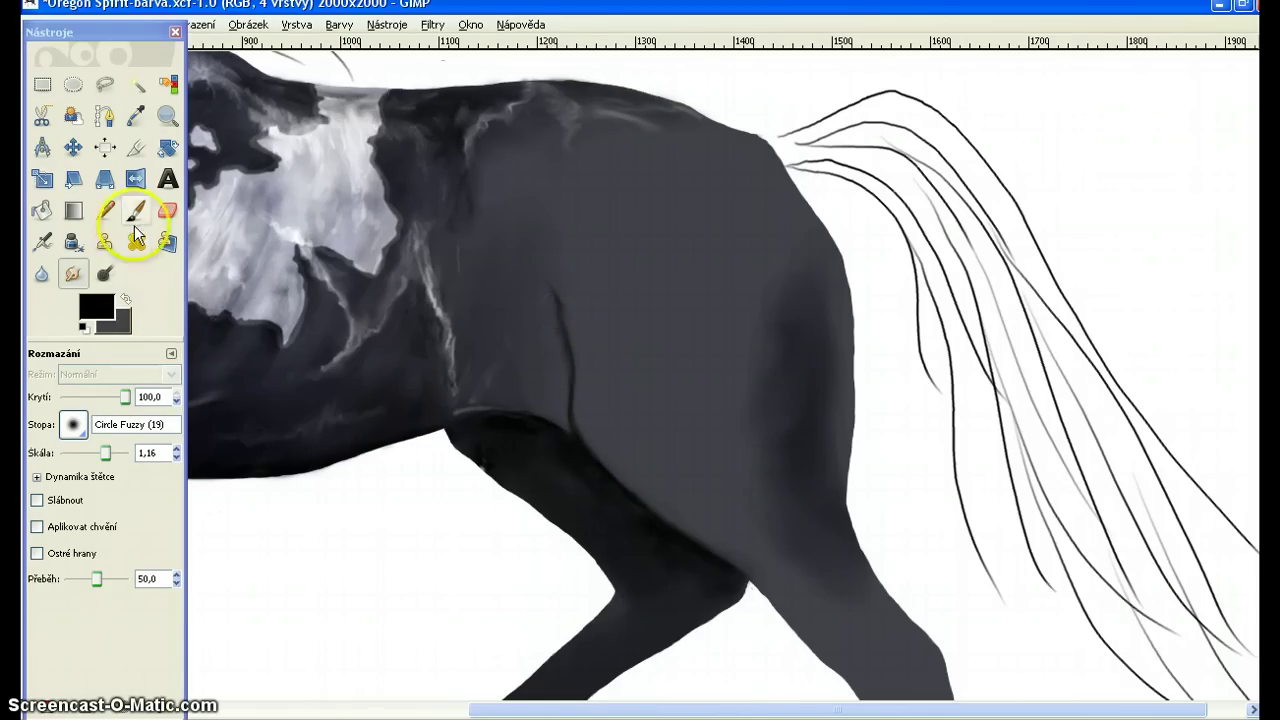
mouse_move(500, 393)
mouse_down()
mouse_move(521, 354)
mouse_move(538, 381)
mouse_move(550, 357)
mouse_move(536, 297)
mouse_move(538, 378)
mouse_move(521, 322)
mouse_move(528, 379)
mouse_move(515, 331)
mouse_move(513, 387)
mouse_move(499, 391)
mouse_move(540, 340)
mouse_move(540, 296)
mouse_move(550, 375)
mouse_move(514, 392)
mouse_up()
click(72, 273)
drag(547, 286, 551, 372)
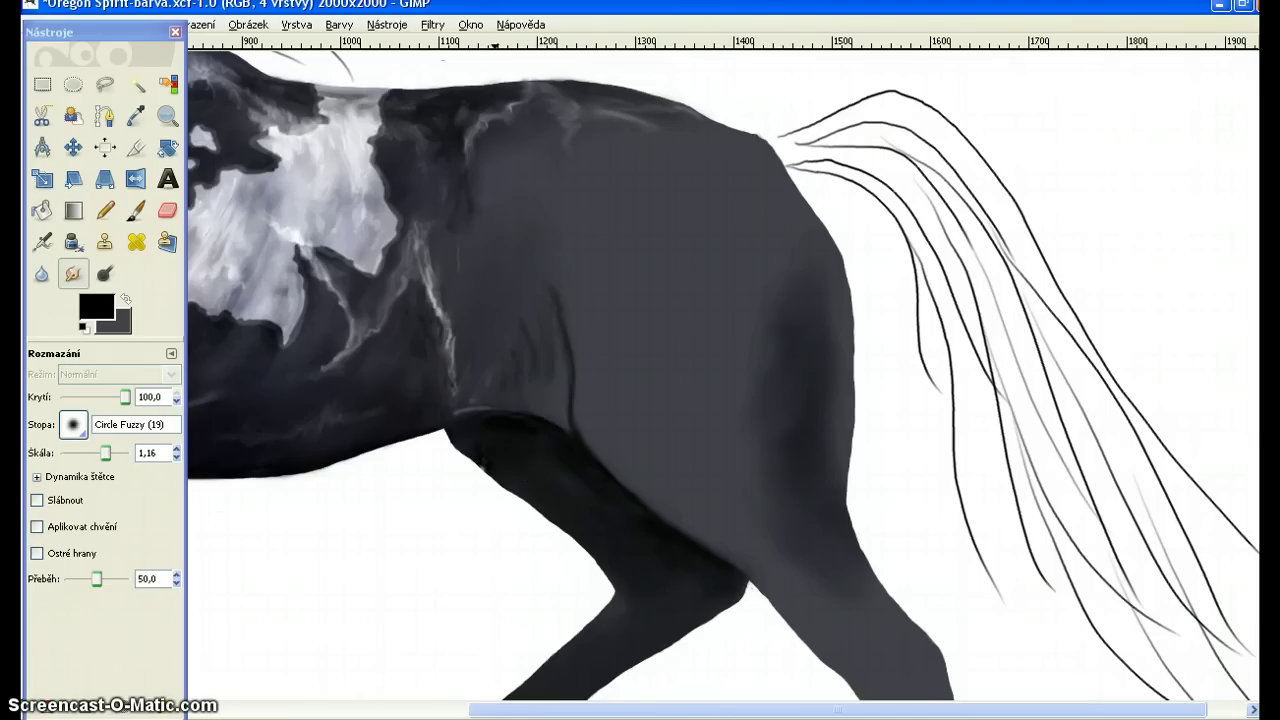
Hide the white Nová vrstva background layer while keeping Graycsale active.
key(ctrl+l)
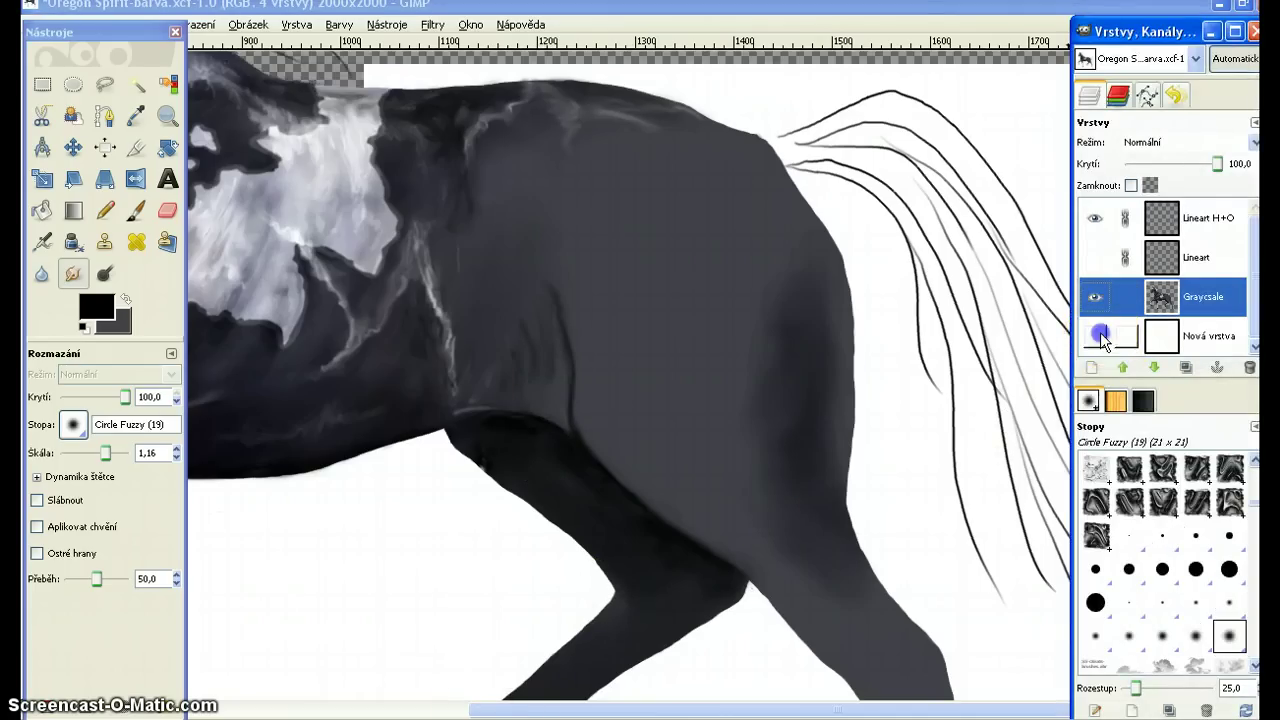
click(1097, 335)
click(1097, 334)
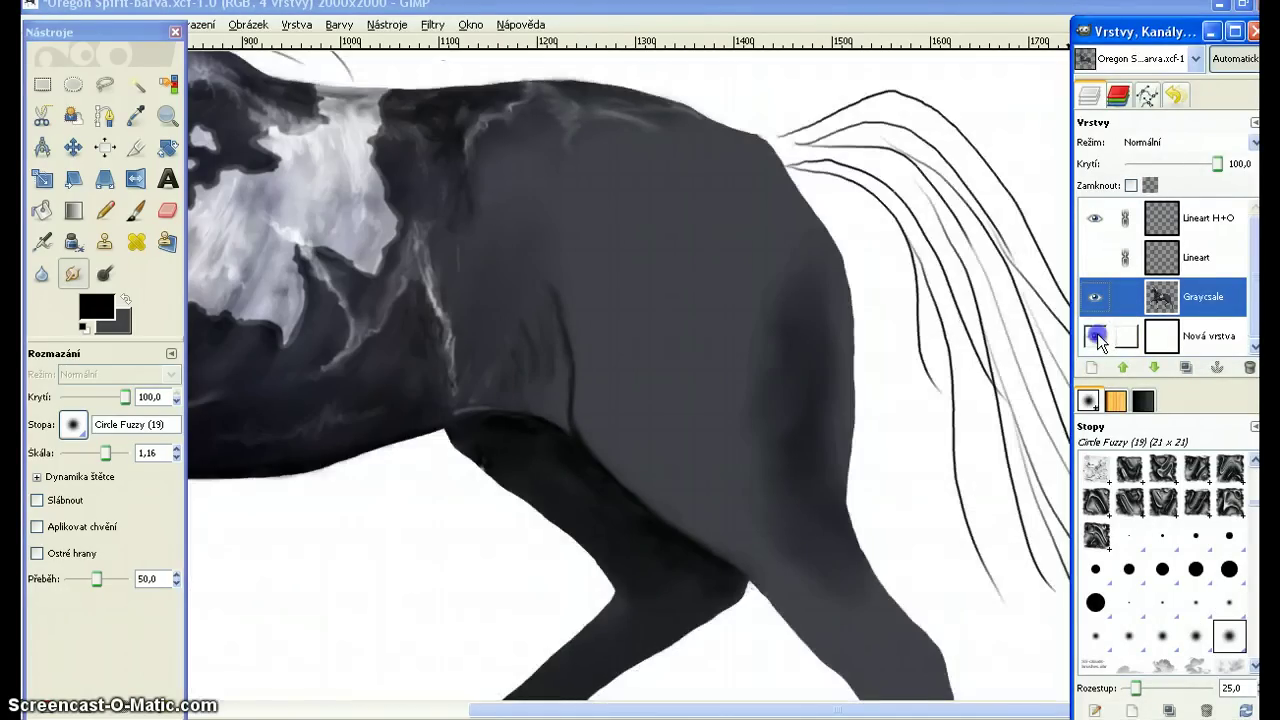
click(1097, 334)
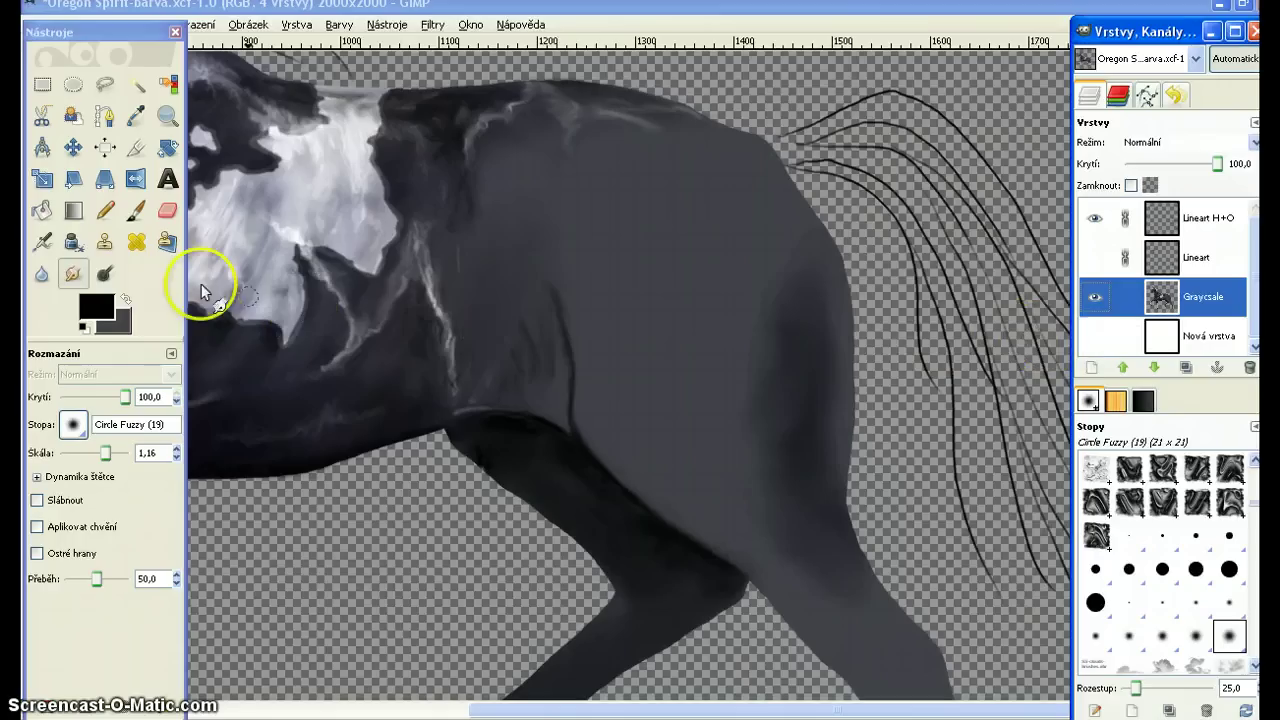
Smudge the dark flank strokes between the belly fold and the crease into the surrounding grey.
click(533, 331)
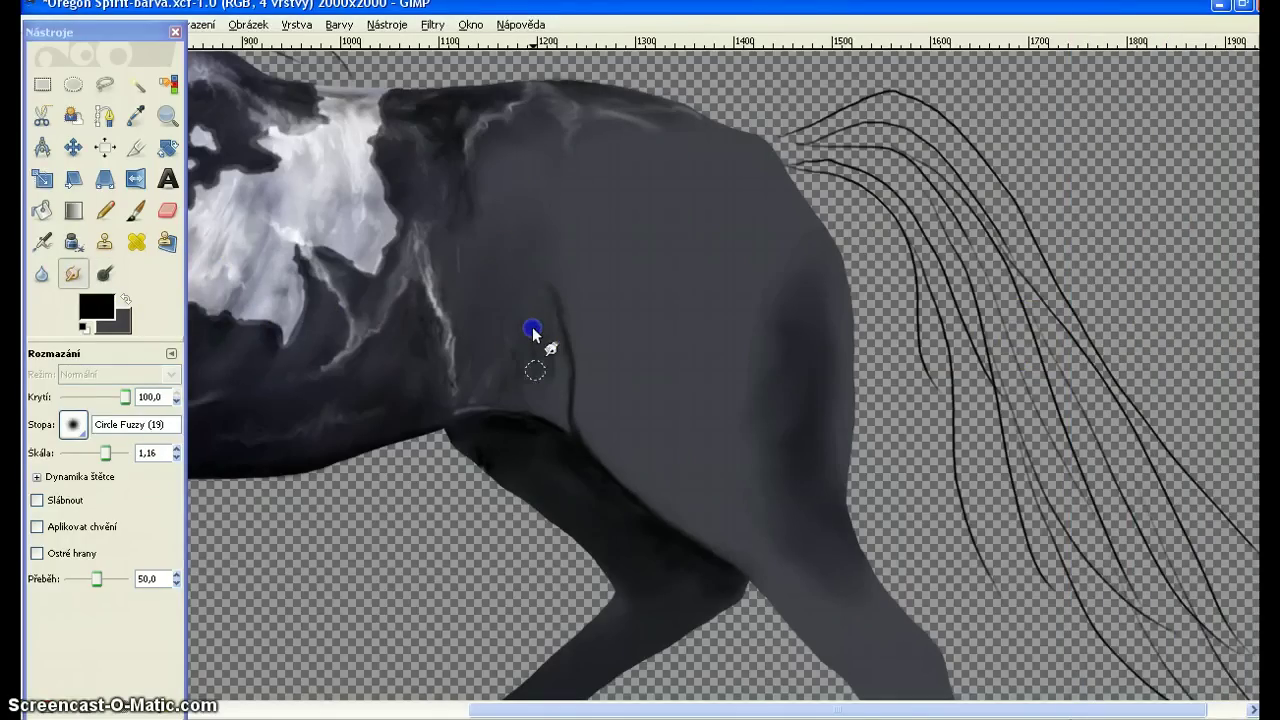
drag(532, 328, 489, 384)
drag(497, 389, 514, 329)
drag(509, 340, 521, 344)
mouse_move(517, 331)
mouse_down()
mouse_move(558, 406)
mouse_move(525, 389)
mouse_move(549, 397)
mouse_up()
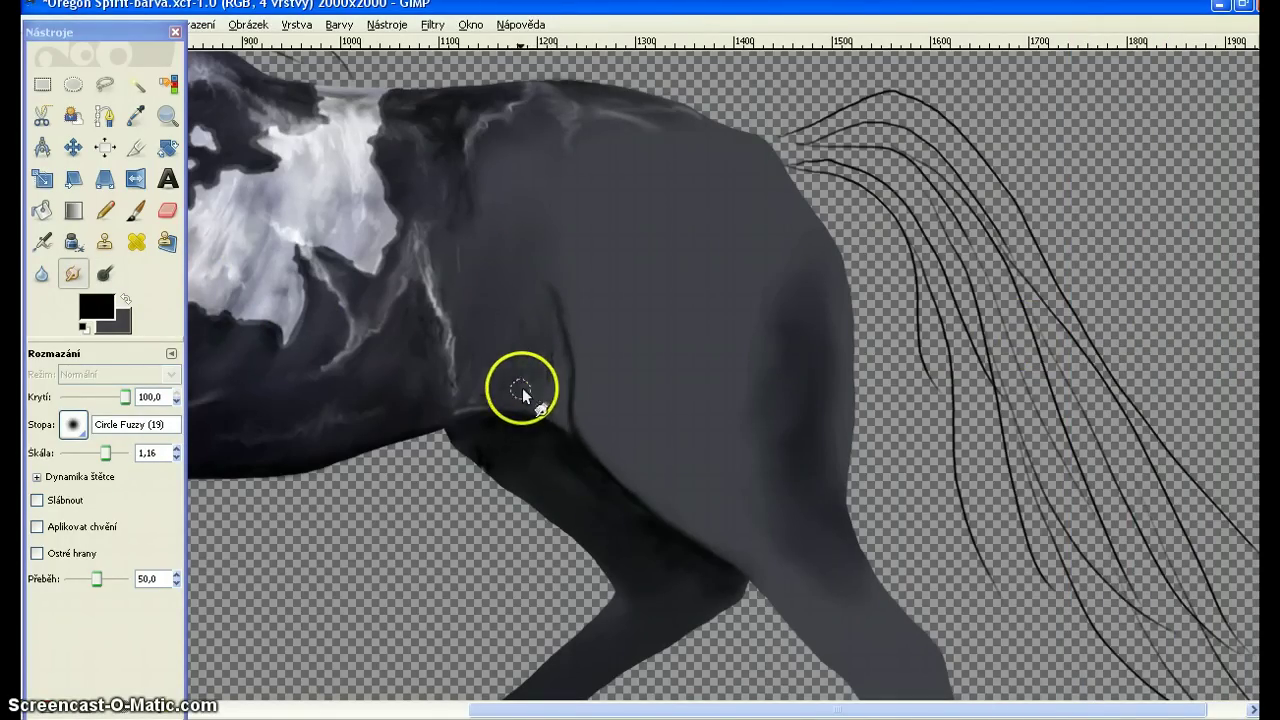
Paint light grey (d0d0d0) highlights along the flank fold above the far hind leg with the Paintbrush at 80 opacity.
click(100, 303)
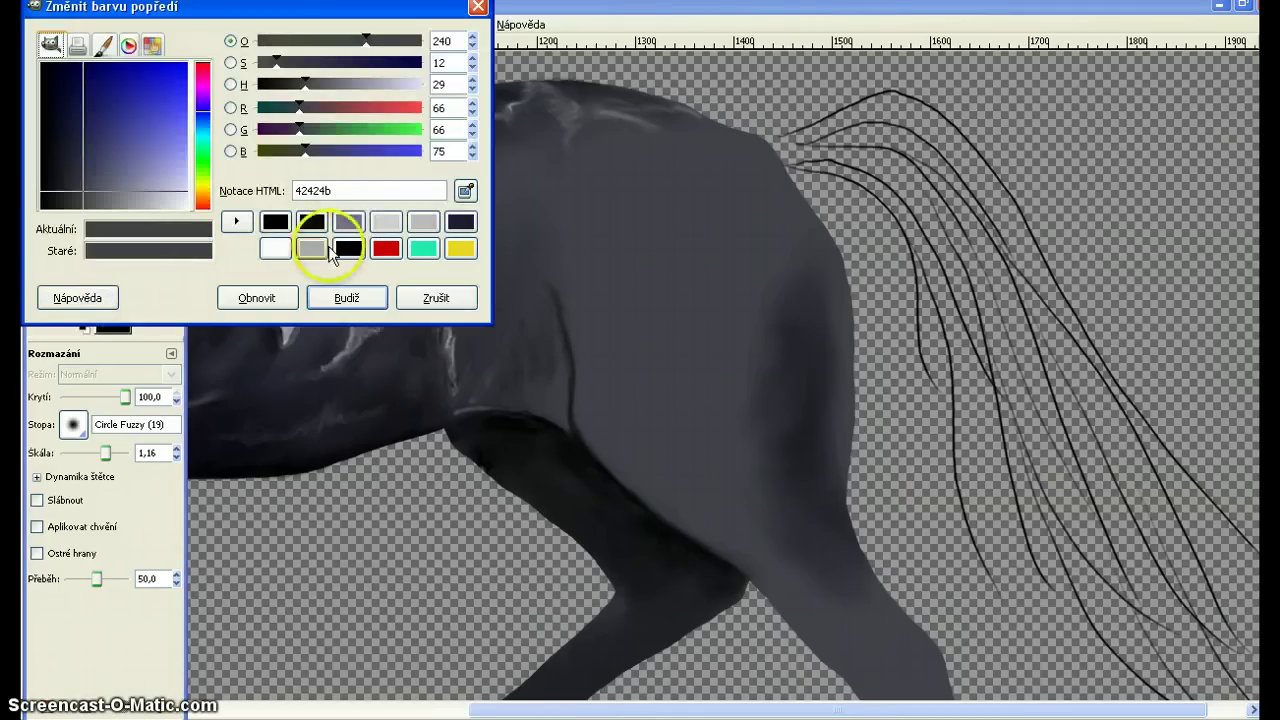
click(386, 222)
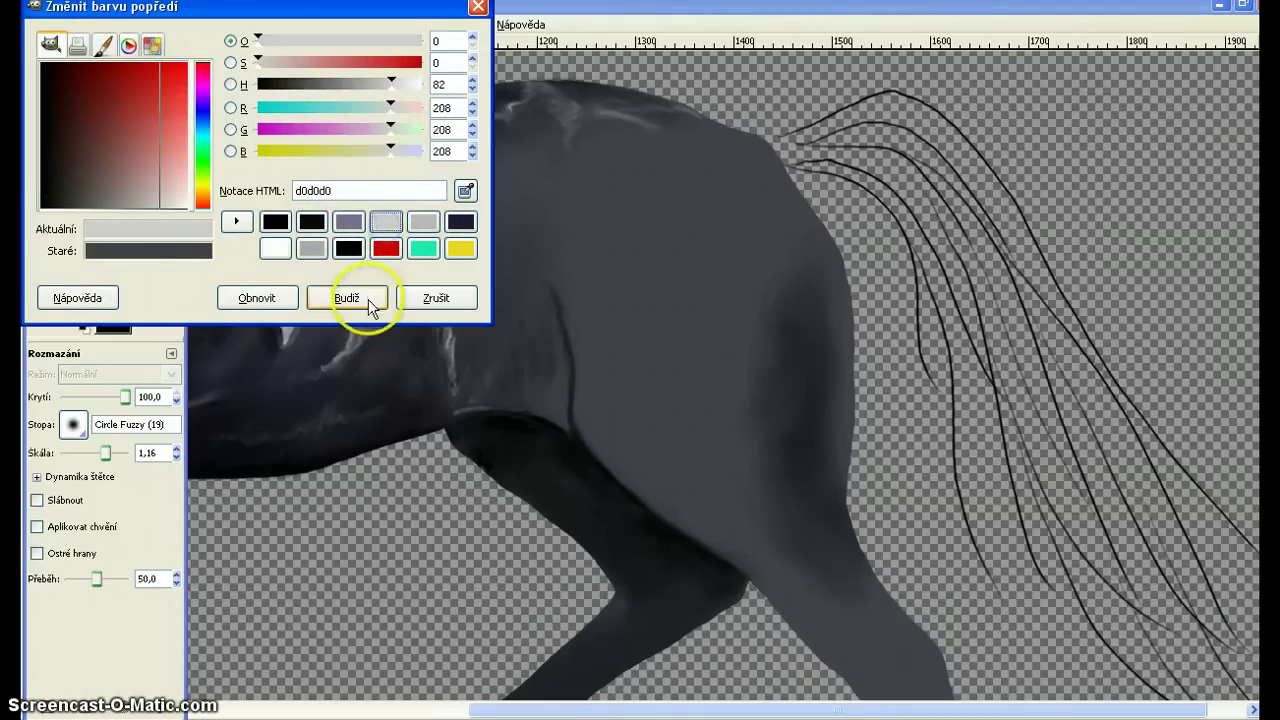
click(356, 297)
click(136, 220)
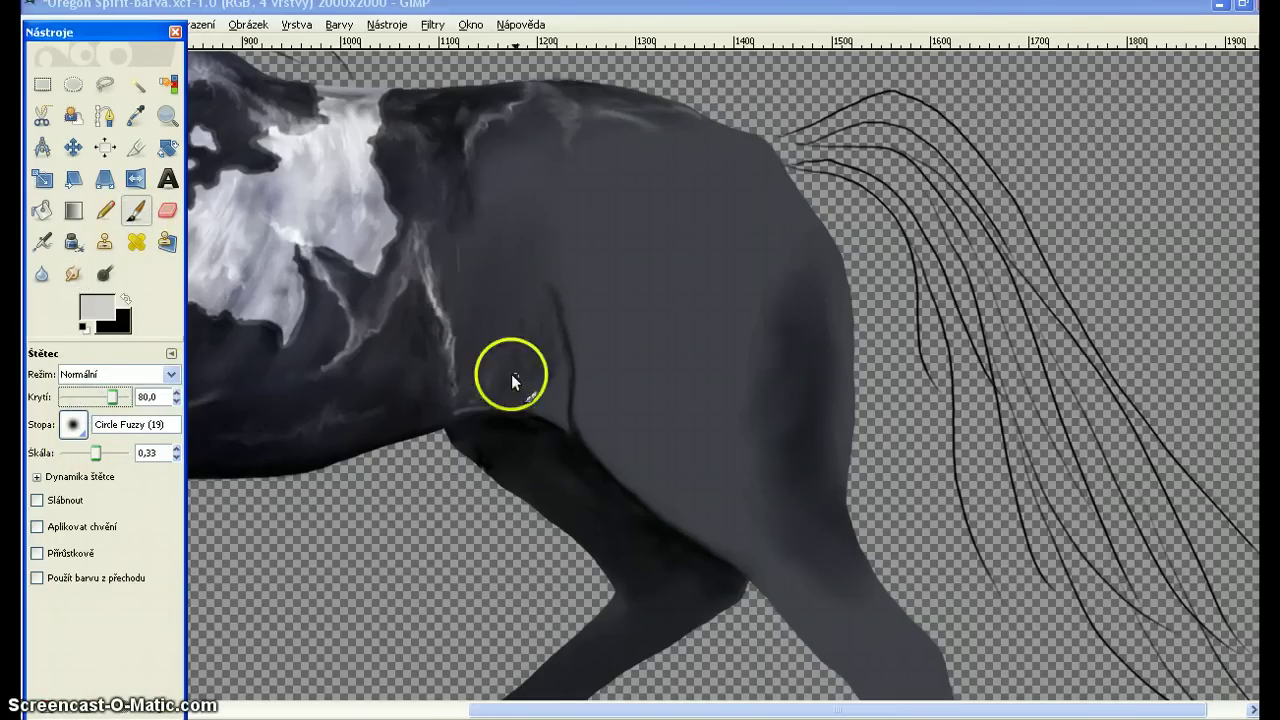
drag(480, 409, 522, 408)
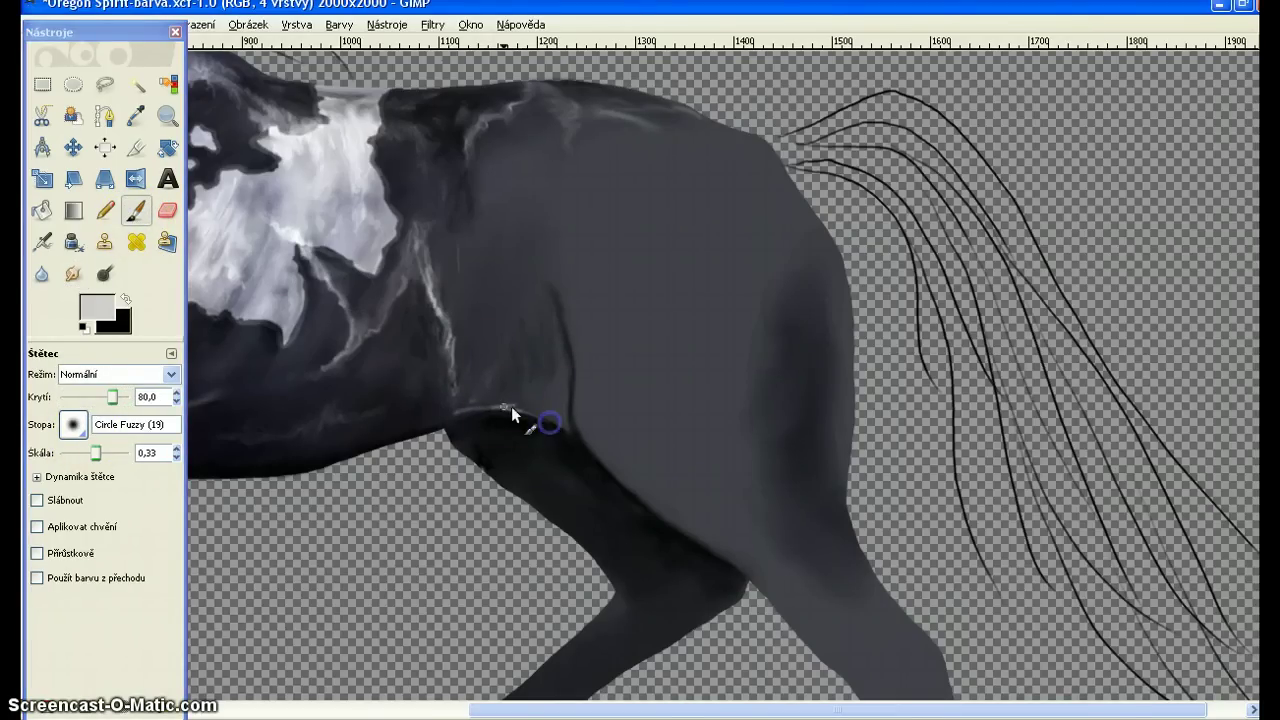
mouse_move(507, 350)
mouse_down()
mouse_move(449, 414)
mouse_move(532, 408)
mouse_move(551, 424)
mouse_move(562, 408)
mouse_up()
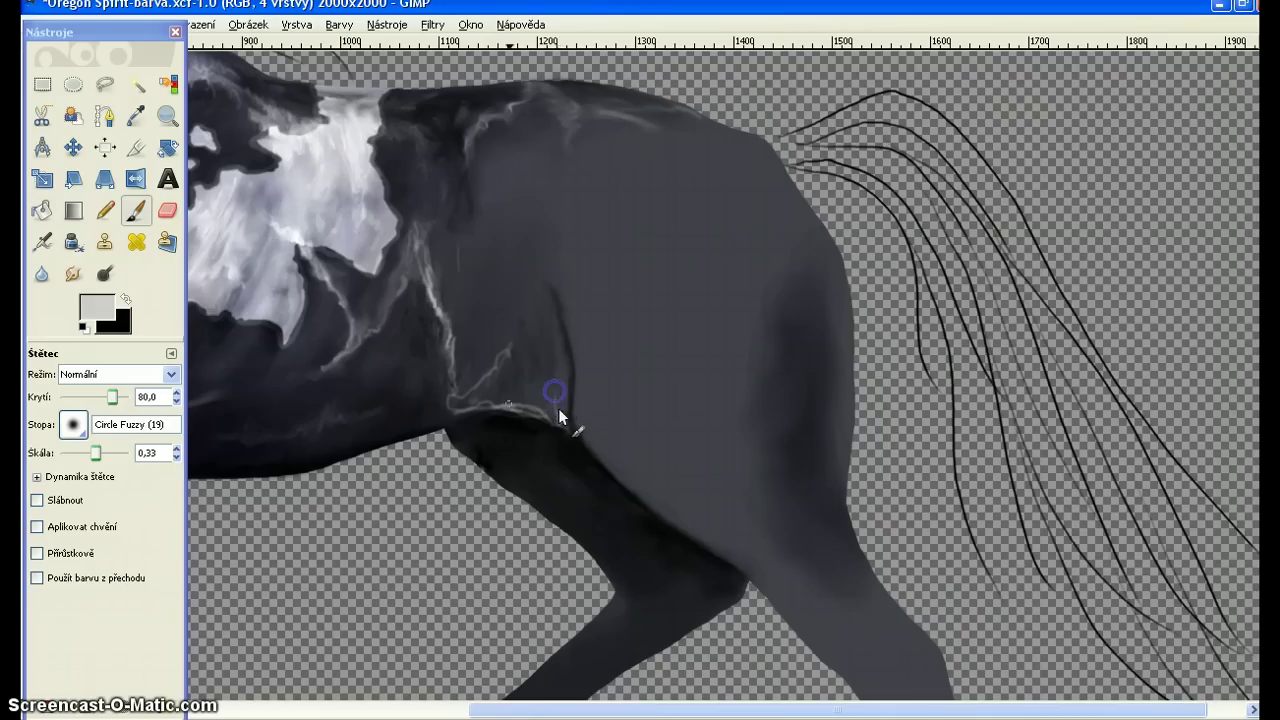
Burn the shadow in front of the flank crease and blend the fold highlights with the Smudge tool.
click(109, 275)
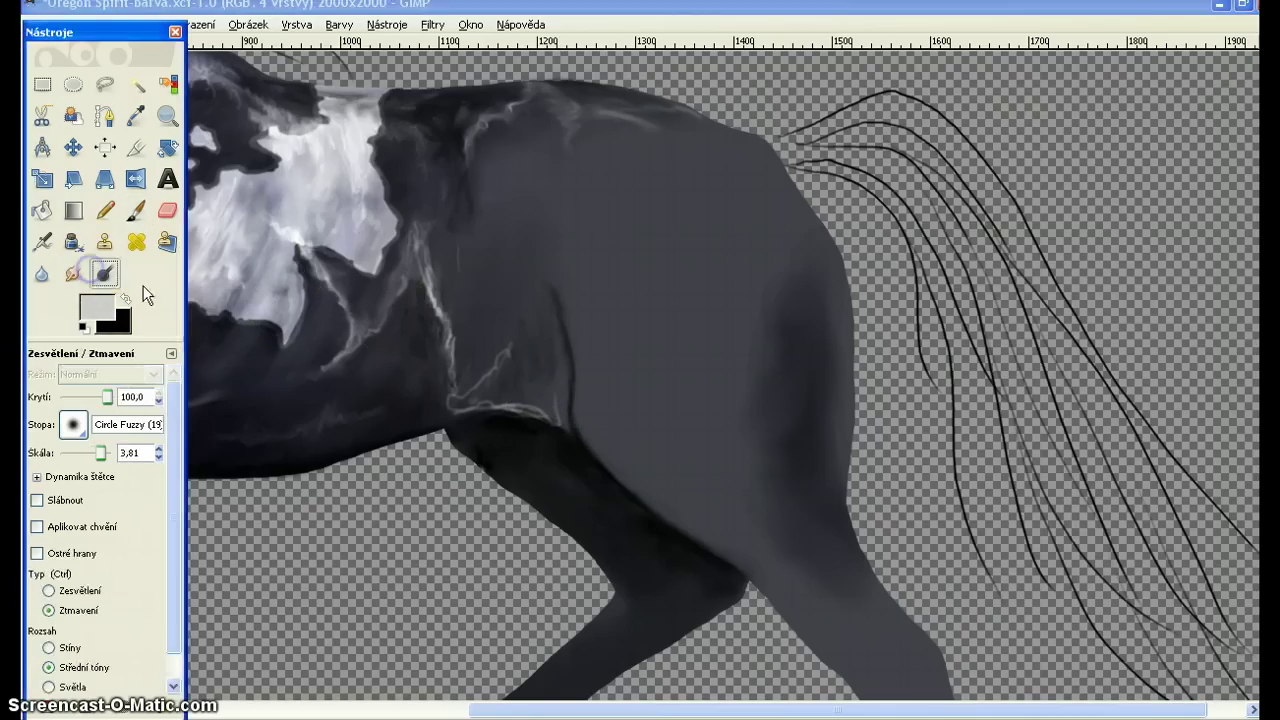
mouse_move(564, 351)
mouse_down()
mouse_move(566, 389)
mouse_move(554, 336)
mouse_move(549, 407)
mouse_up()
click(72, 270)
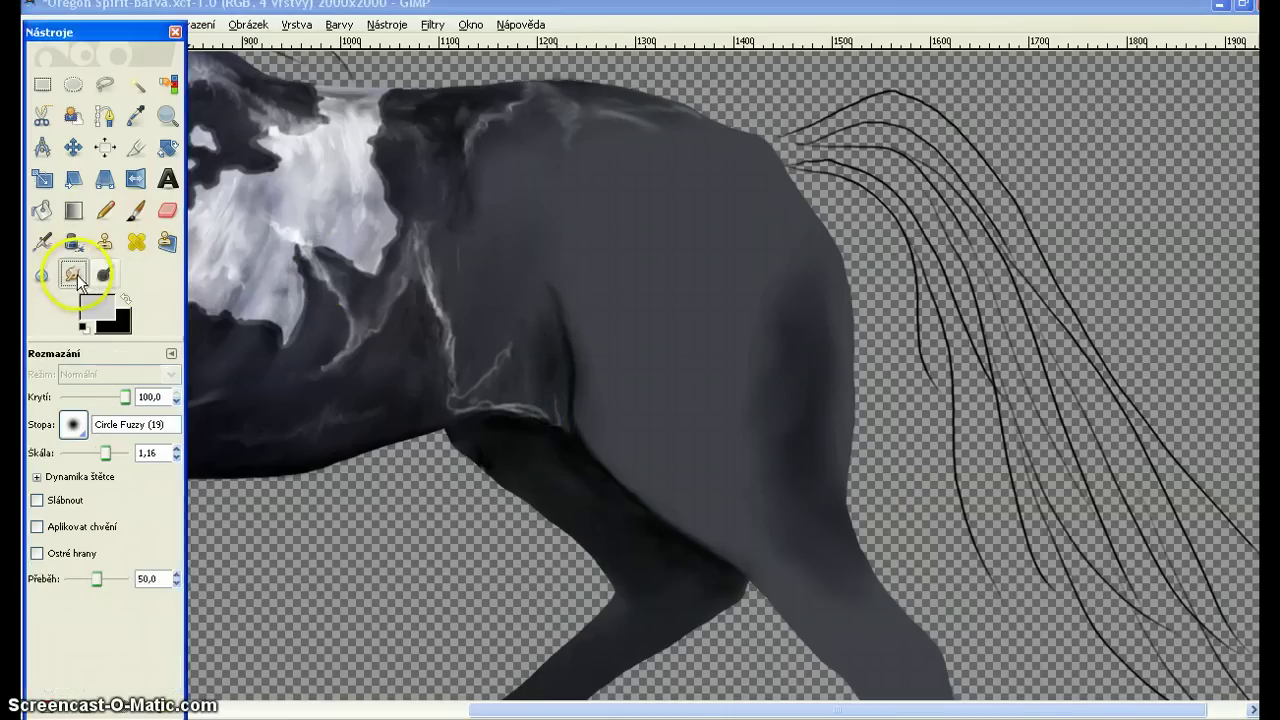
click(634, 349)
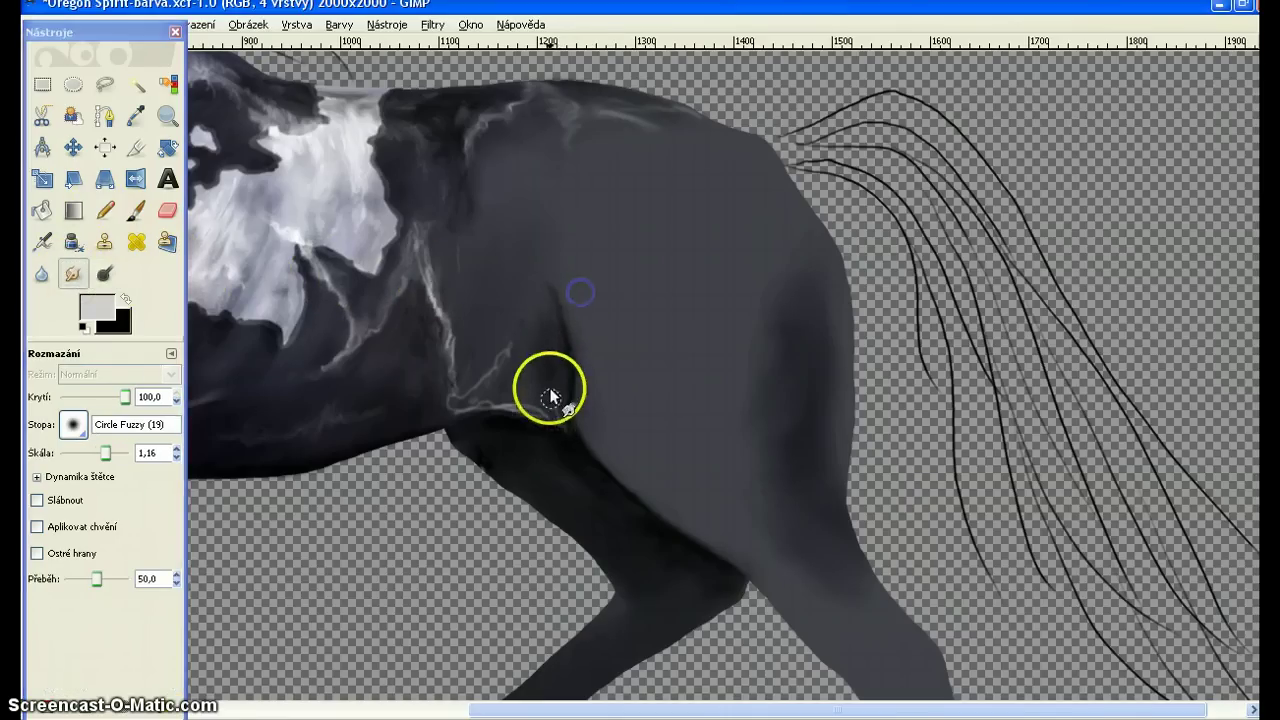
drag(555, 414, 472, 396)
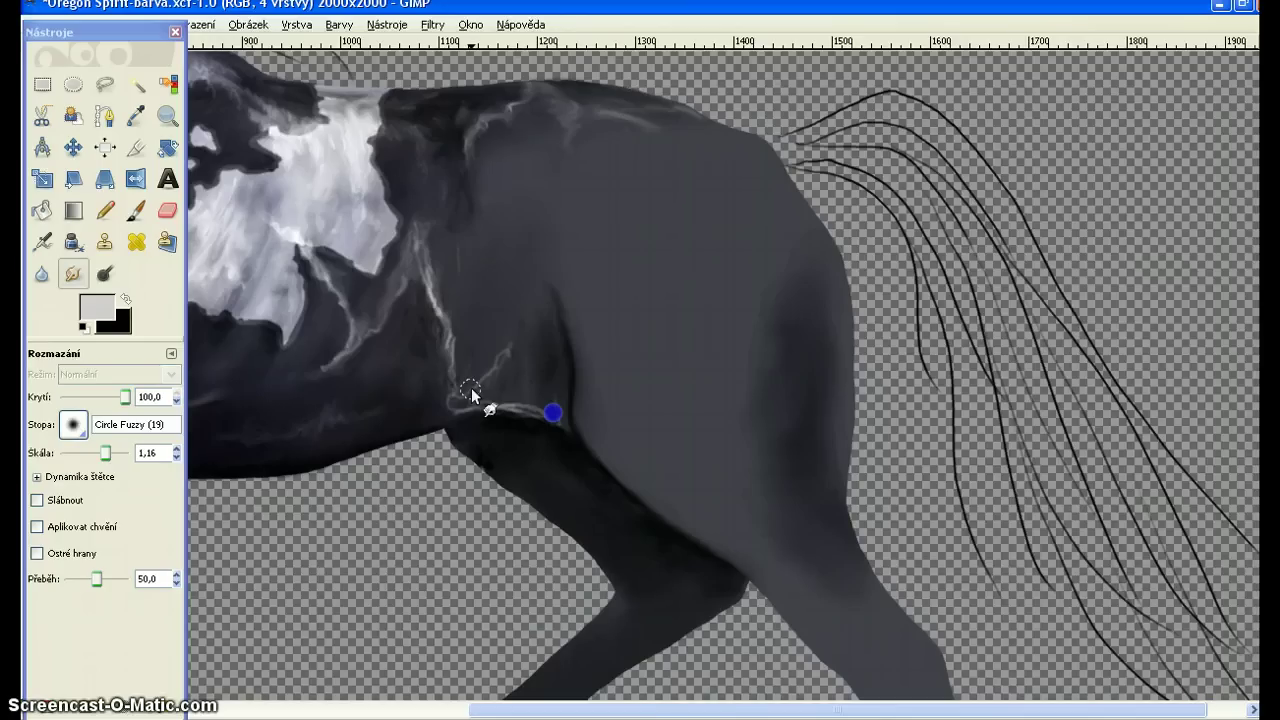
mouse_move(472, 390)
mouse_down()
mouse_move(486, 380)
mouse_move(440, 417)
mouse_up()
Paint thin light grey highlights along the rear belly, joining the flank fold, with the Paintbrush at 80 opacity.
drag(396, 424, 414, 420)
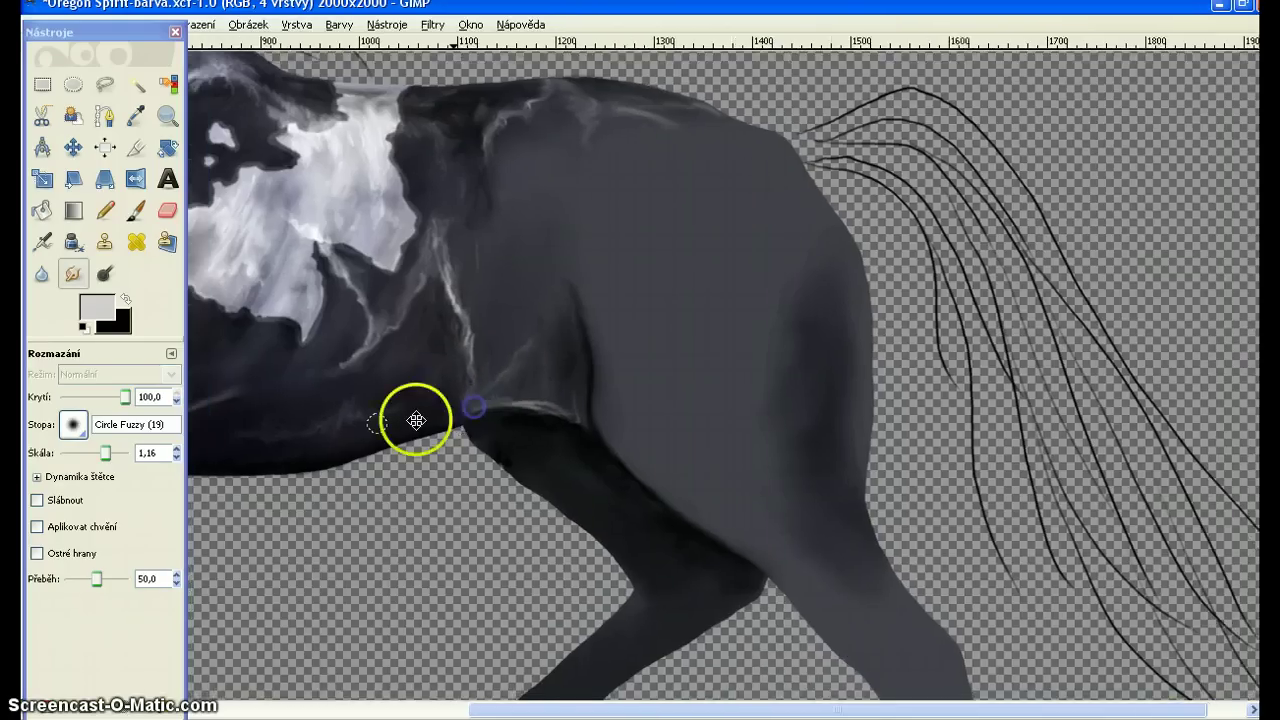
drag(574, 357, 717, 287)
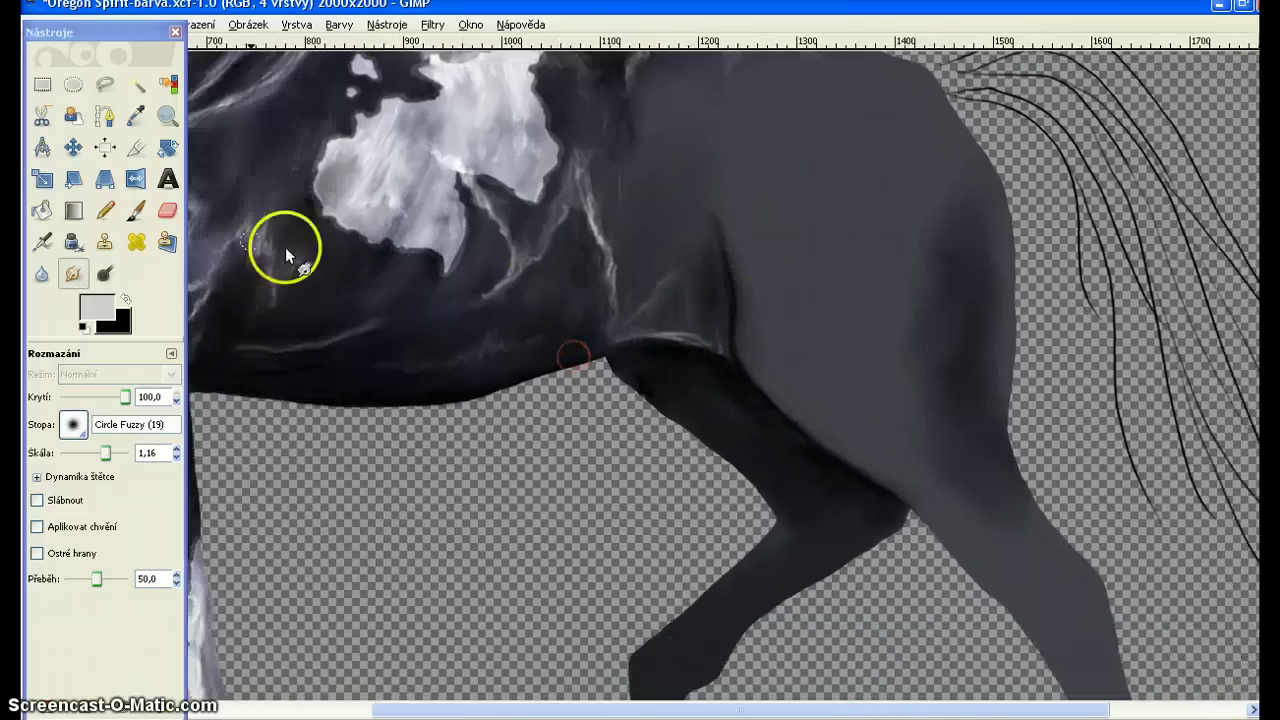
click(145, 209)
drag(610, 339, 600, 337)
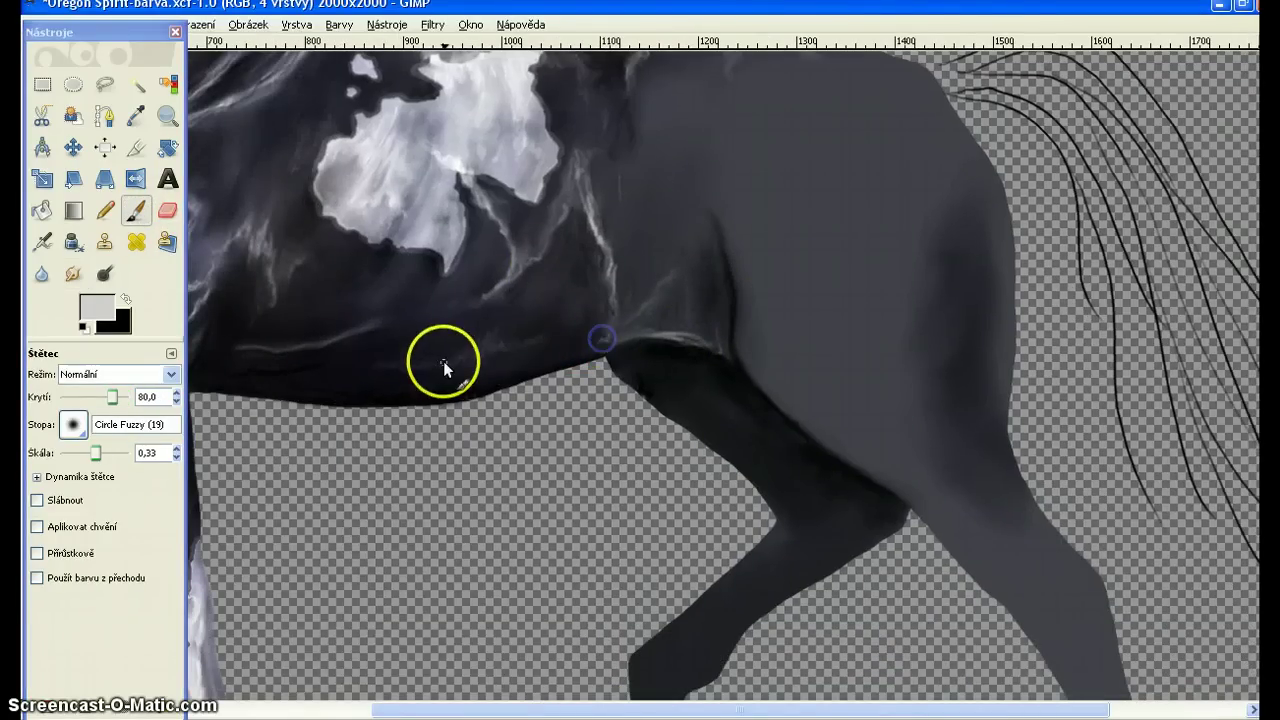
mouse_move(444, 362)
mouse_down()
mouse_move(492, 337)
mouse_move(490, 349)
mouse_move(570, 345)
mouse_move(605, 321)
mouse_move(594, 351)
mouse_up()
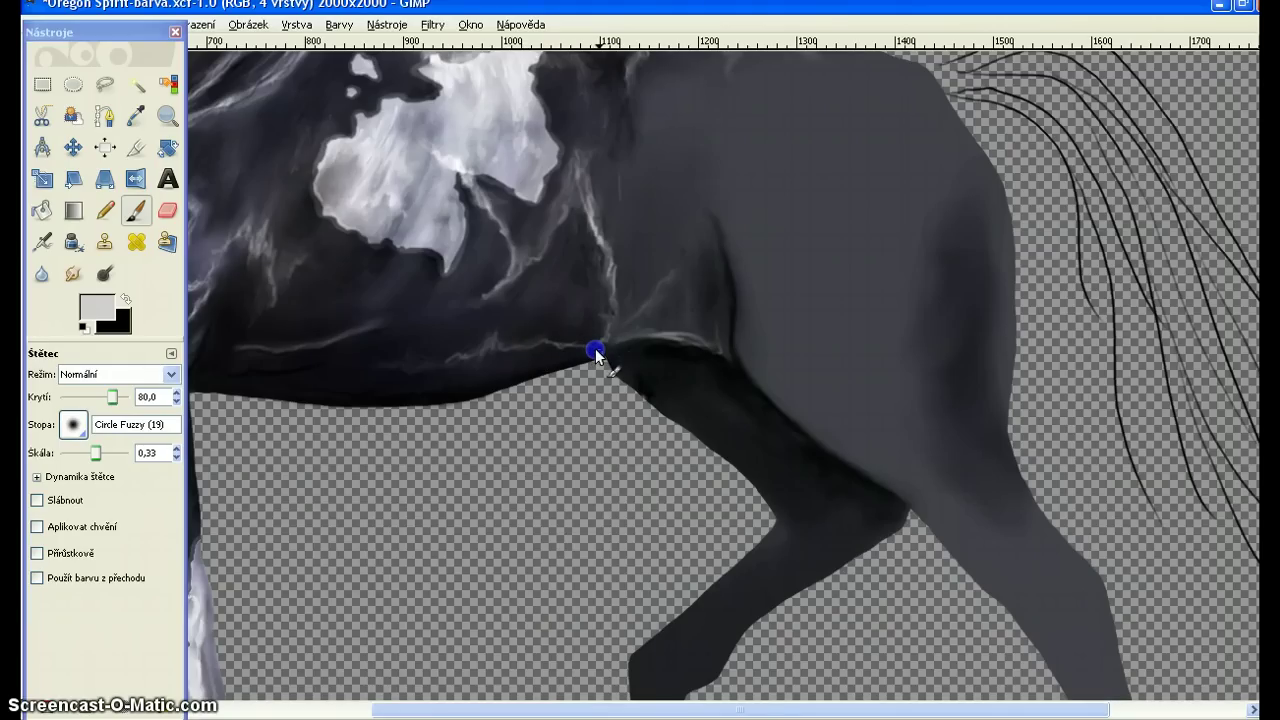
mouse_move(514, 370)
mouse_down()
mouse_move(614, 342)
mouse_move(517, 370)
mouse_move(678, 333)
mouse_move(666, 334)
mouse_move(698, 342)
mouse_move(687, 329)
mouse_move(605, 340)
mouse_move(525, 371)
mouse_move(507, 370)
mouse_move(583, 358)
mouse_move(565, 343)
mouse_move(498, 343)
mouse_move(449, 361)
mouse_move(557, 360)
mouse_move(566, 337)
mouse_move(609, 323)
mouse_move(599, 307)
mouse_move(679, 267)
mouse_move(632, 335)
mouse_move(593, 313)
mouse_move(211, 283)
mouse_move(464, 283)
mouse_move(674, 298)
mouse_up()
Blend the belly and flank highlights with the Smudge and Dodge/Burn tools, and switch back to the Paintbrush.
click(73, 273)
click(105, 273)
key(p)
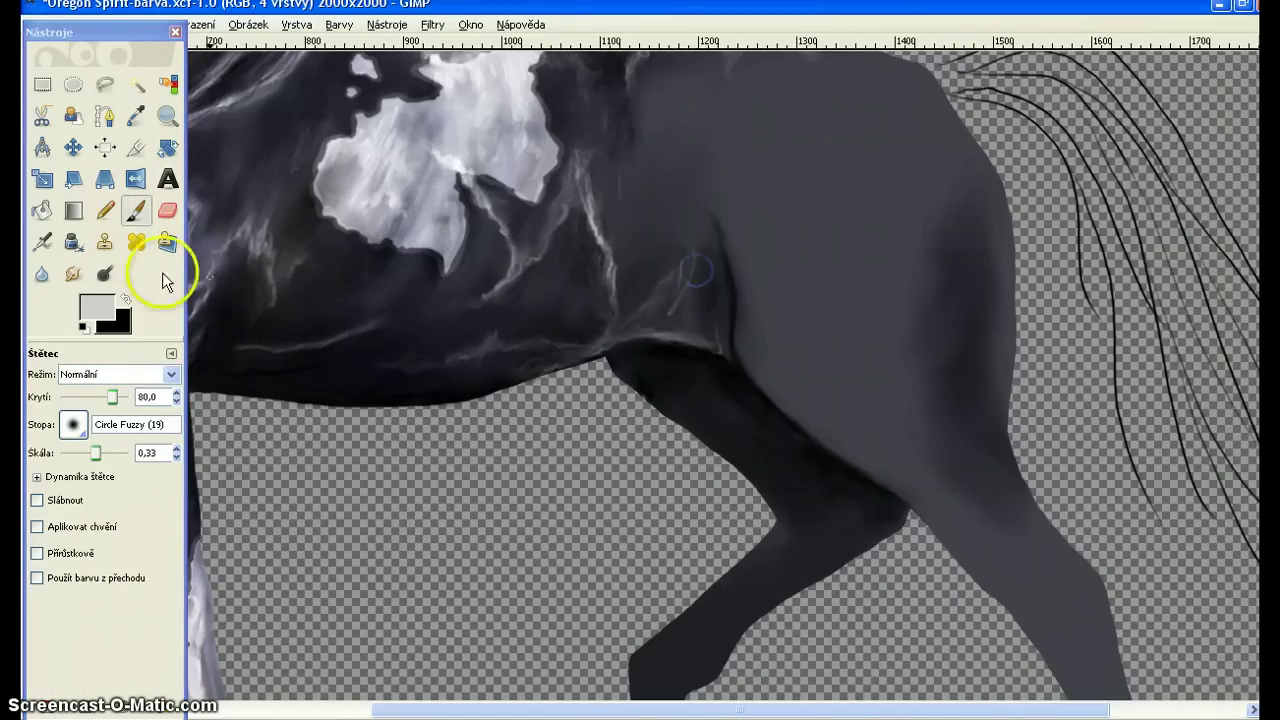
Blend the light grey highlights on the flank in front of the thigh crease with the Smudge tool.
click(80, 278)
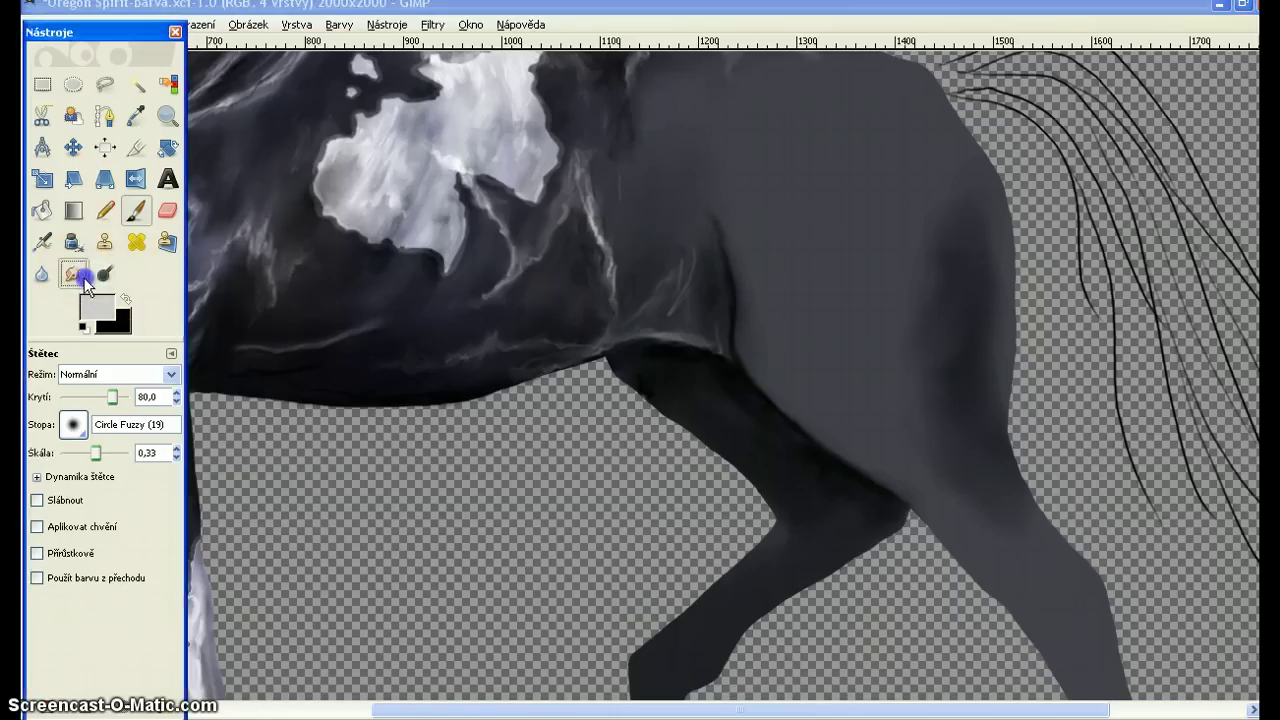
click(676, 311)
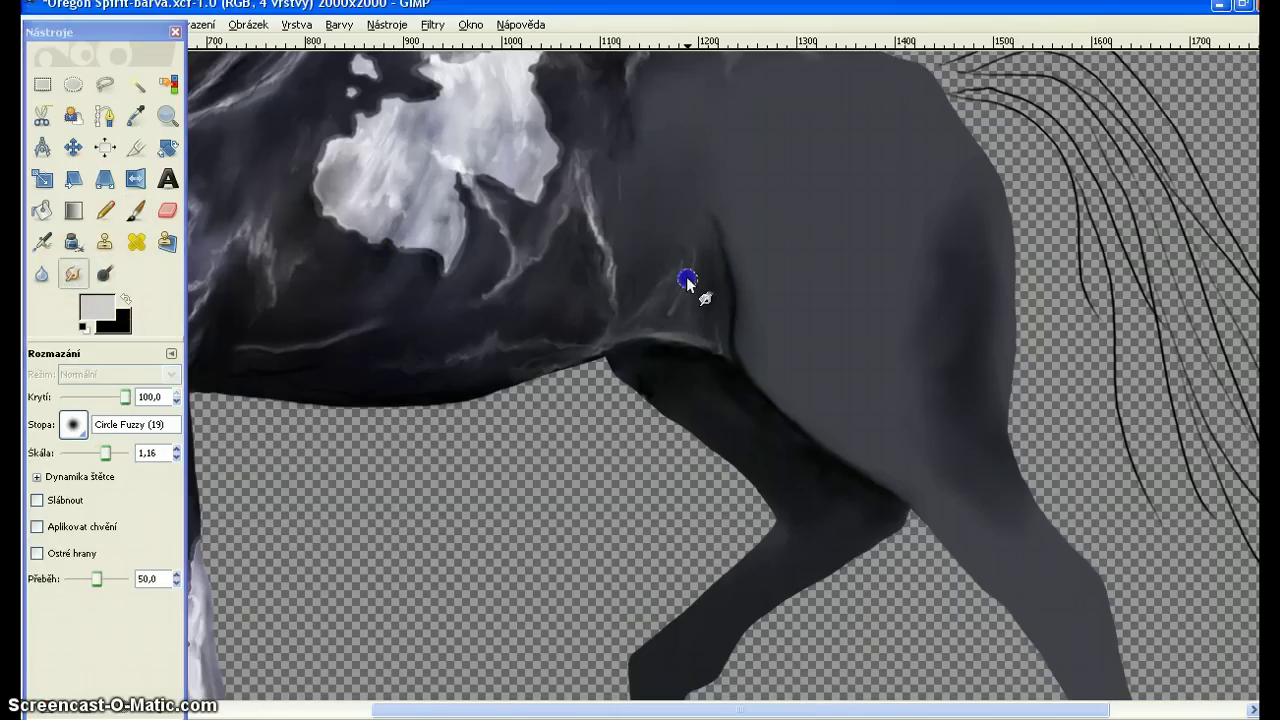
mouse_move(686, 280)
mouse_down()
mouse_move(663, 320)
mouse_move(677, 343)
mouse_move(706, 349)
mouse_up()
Paint a light grey stroke along the thigh crease and revert to the last Smudge state in the undo history.
drag(788, 231, 481, 359)
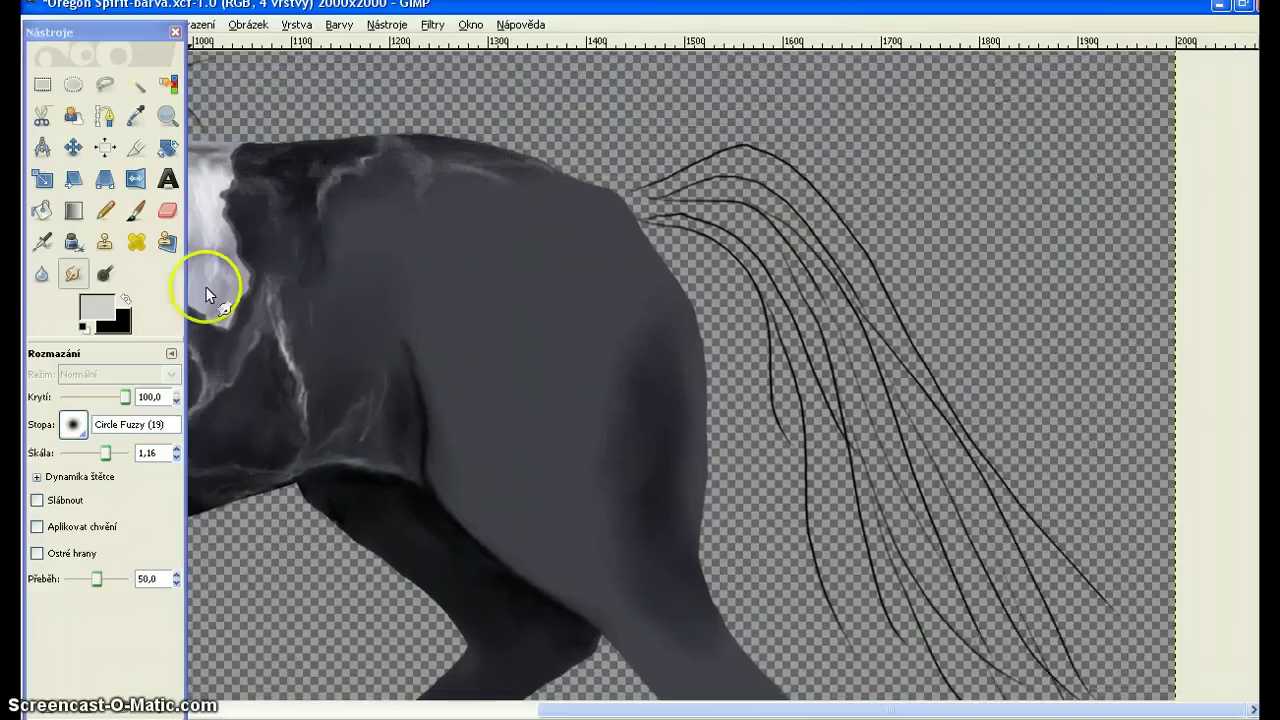
click(138, 214)
drag(434, 430, 417, 366)
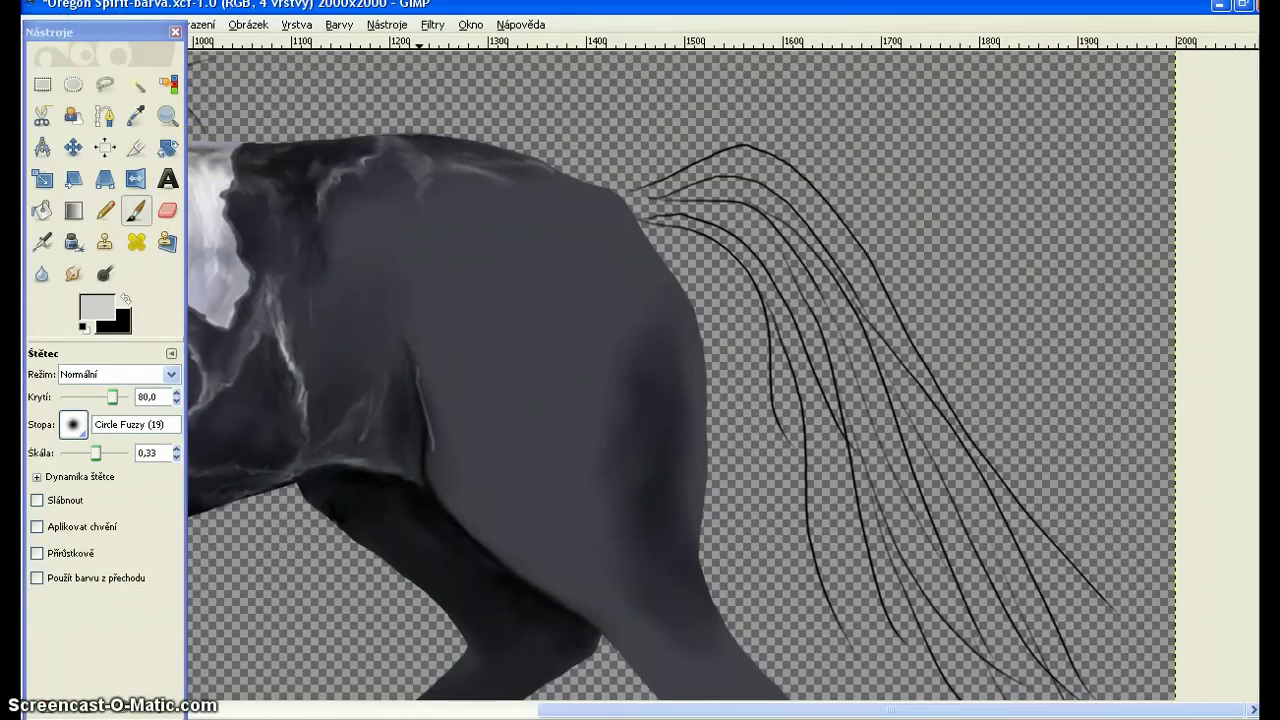
key(ctrl+l)
click(1175, 96)
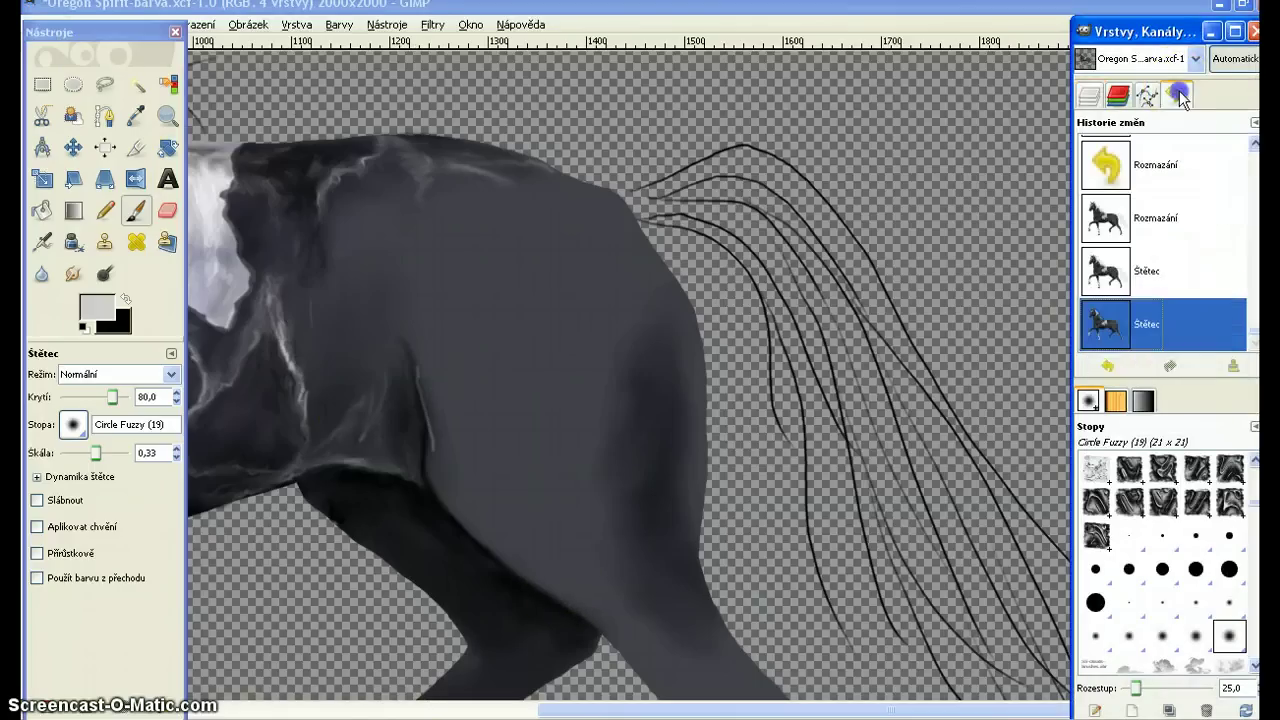
click(1158, 224)
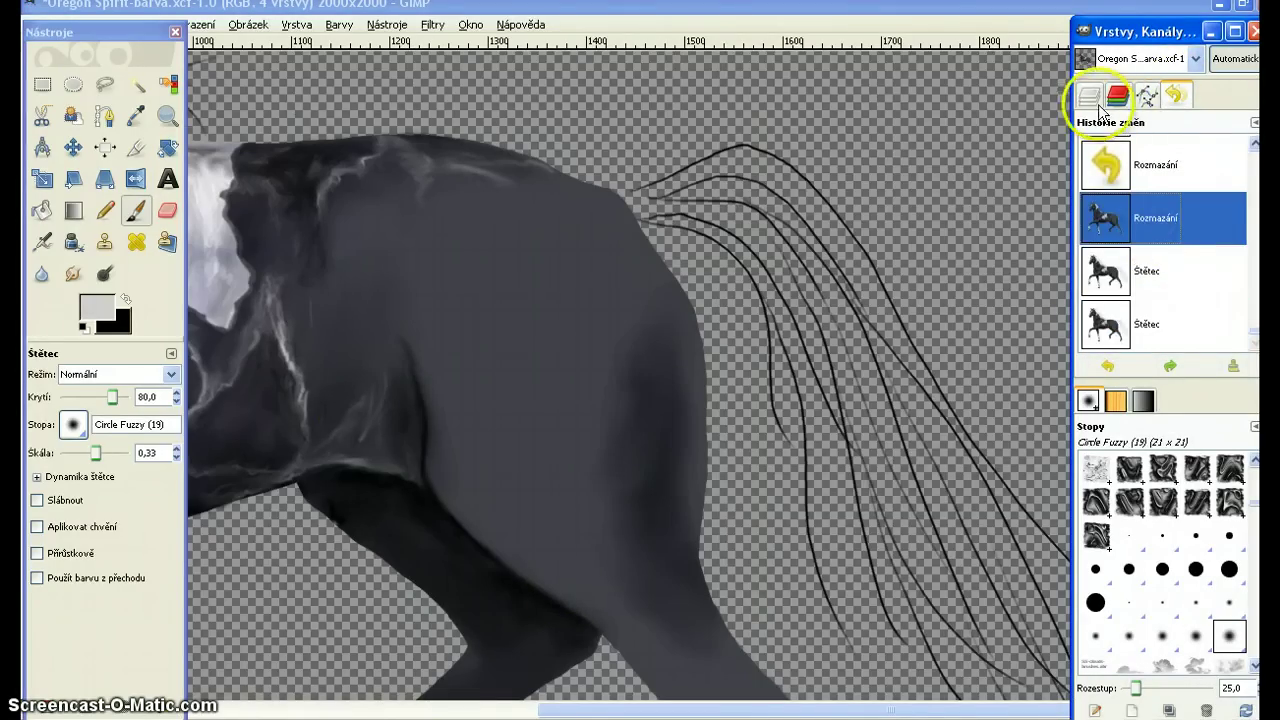
click(1089, 96)
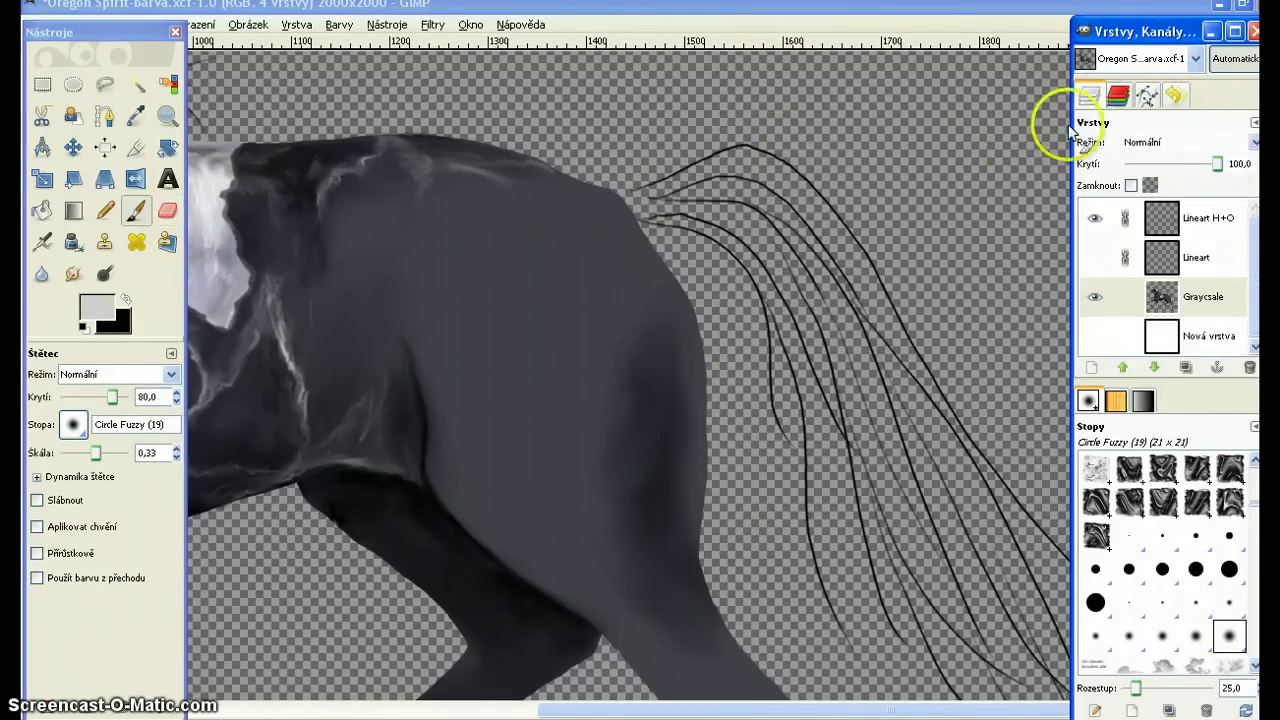
click(1175, 95)
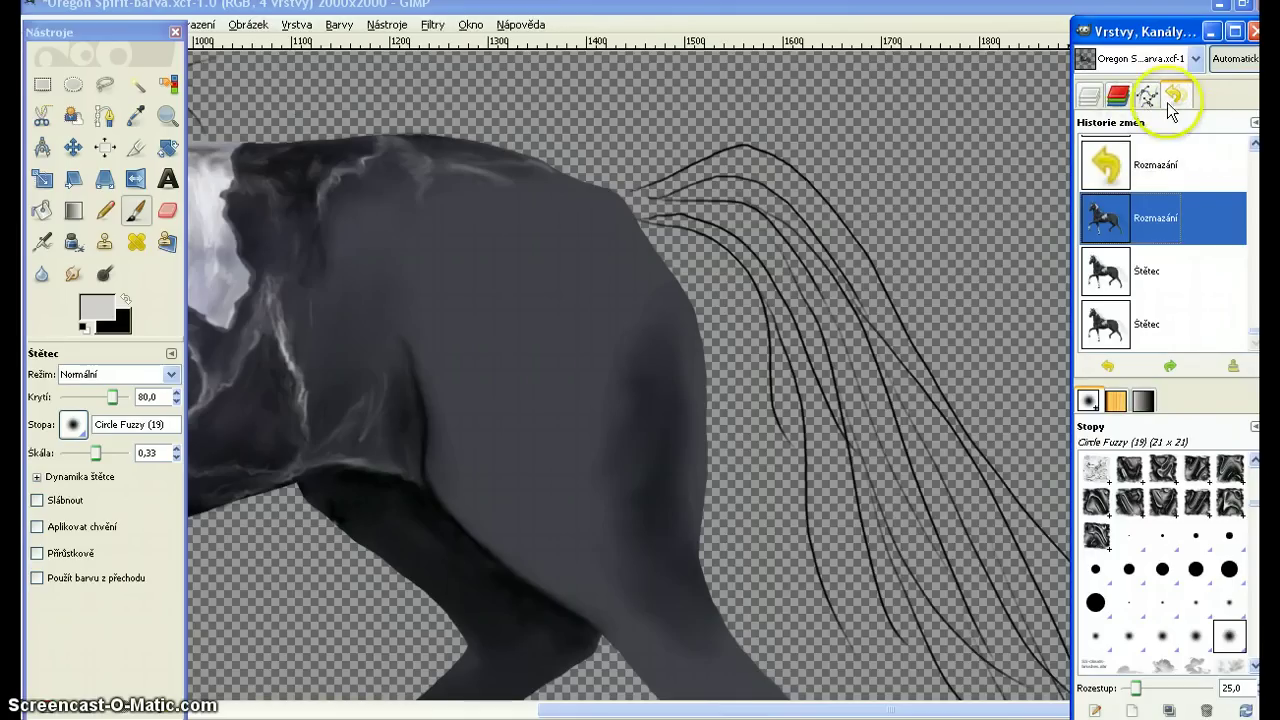
click(1179, 126)
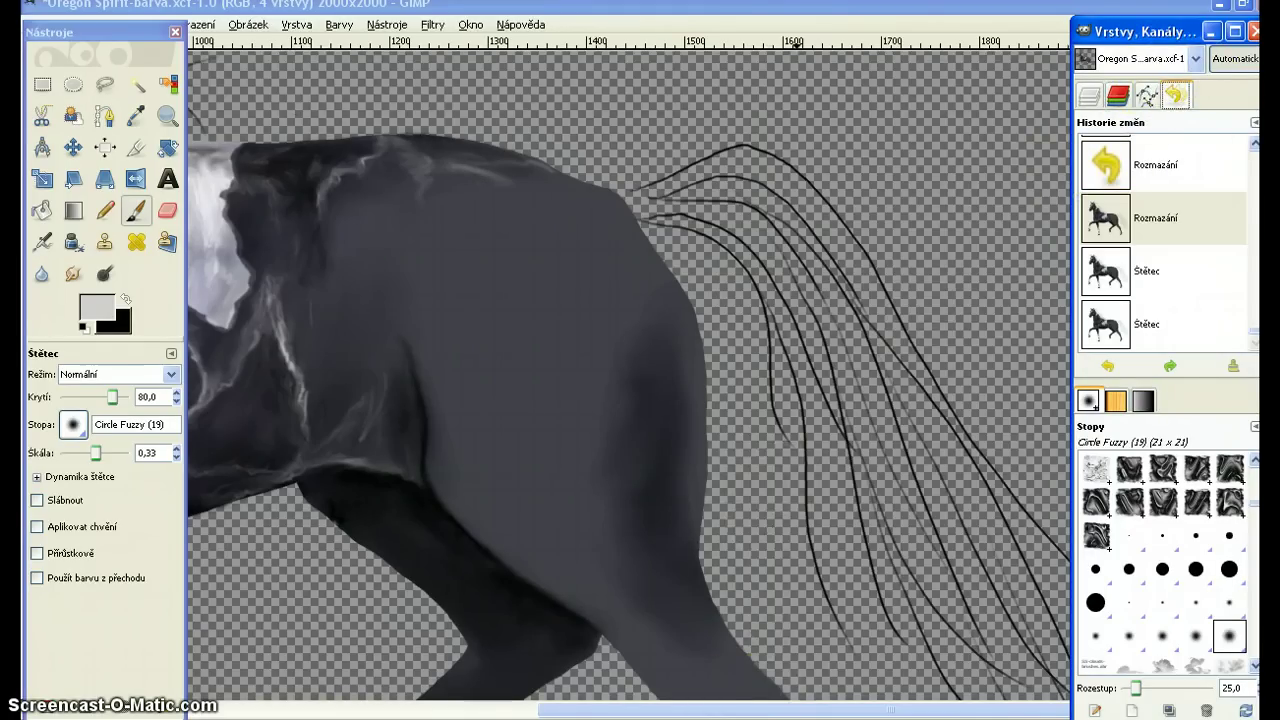
Switch to Notepad and replace the note with "To je historie, můžete vracet kroky zpět".
key(alt+Tab)
key(BackSpace)
key(BackSpace)
key(BackSpace)
key(BackSpace)
key(BackSpace)
key(BackSpace)
key(BackSpace)
key(BackSpace)
key(BackSpace)
key(BackSpace)
key(BackSpace)
key(BackSpace)
key(BackSpace)
key(BackSpace)
key(BackSpace)
key(BackSpace)
key(BackSpace)
key(BackSpace)
key(BackSpace)
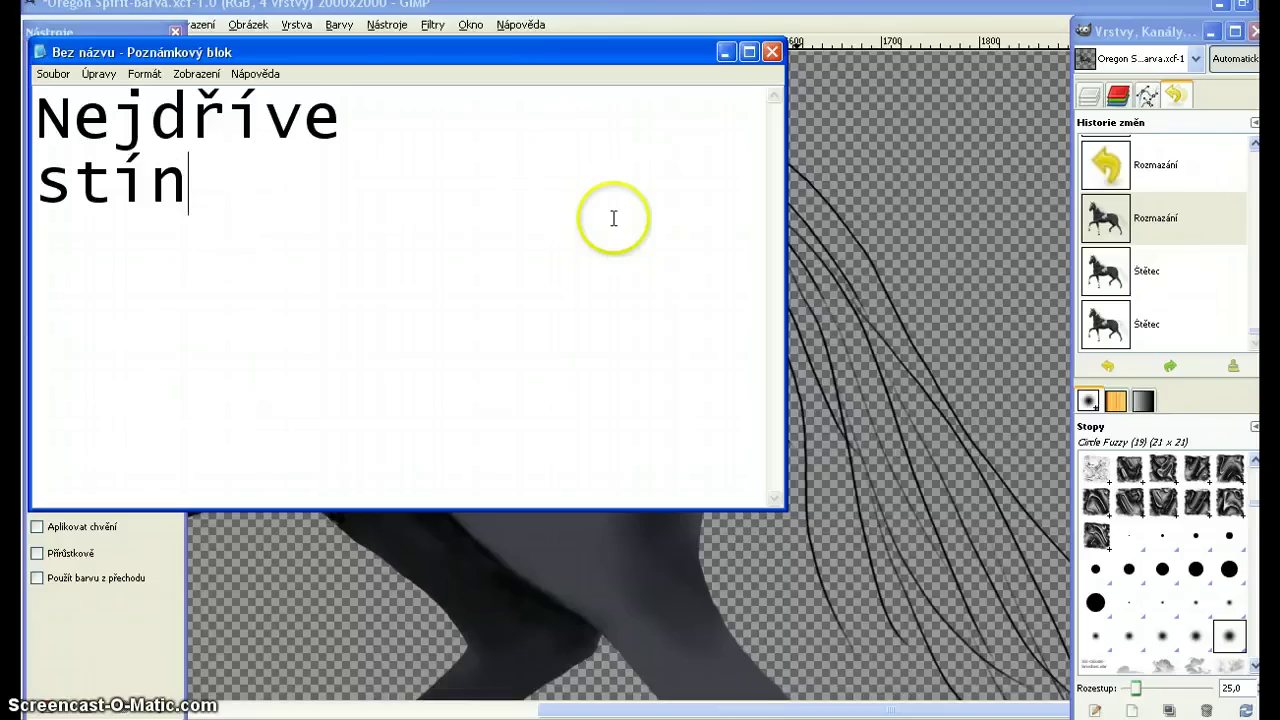
text(To je his)
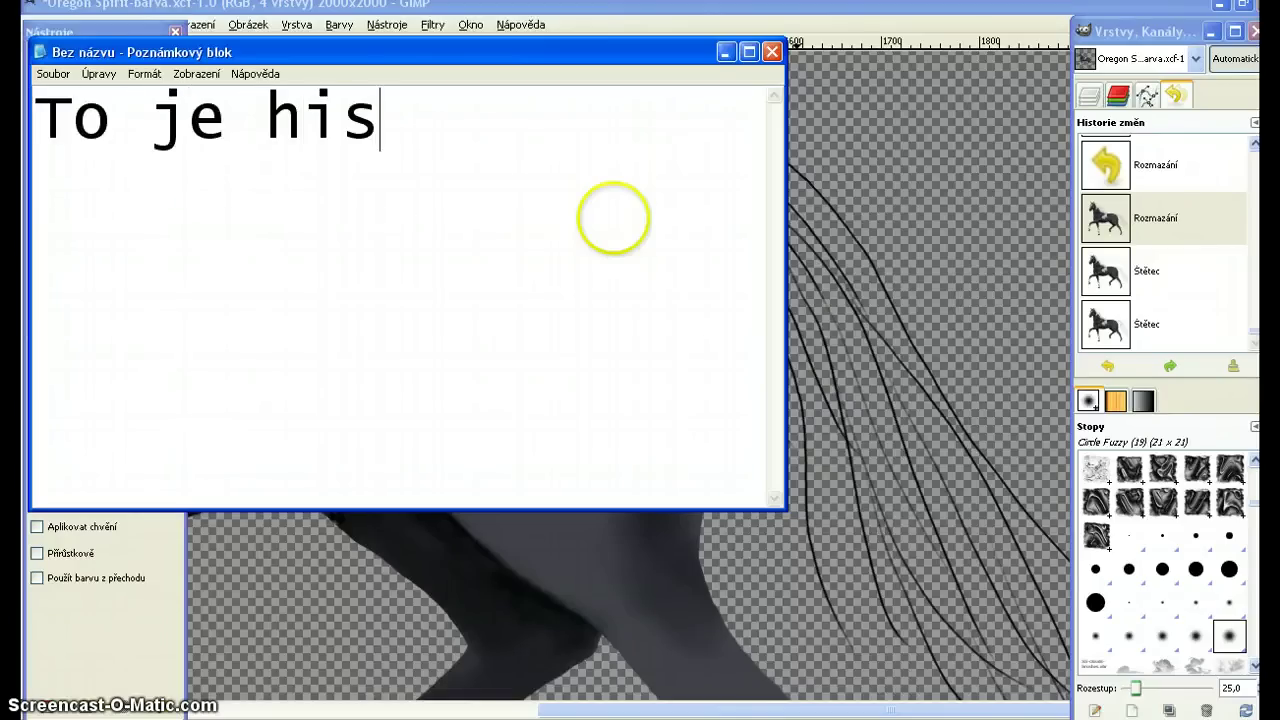
text(torie, můžete )
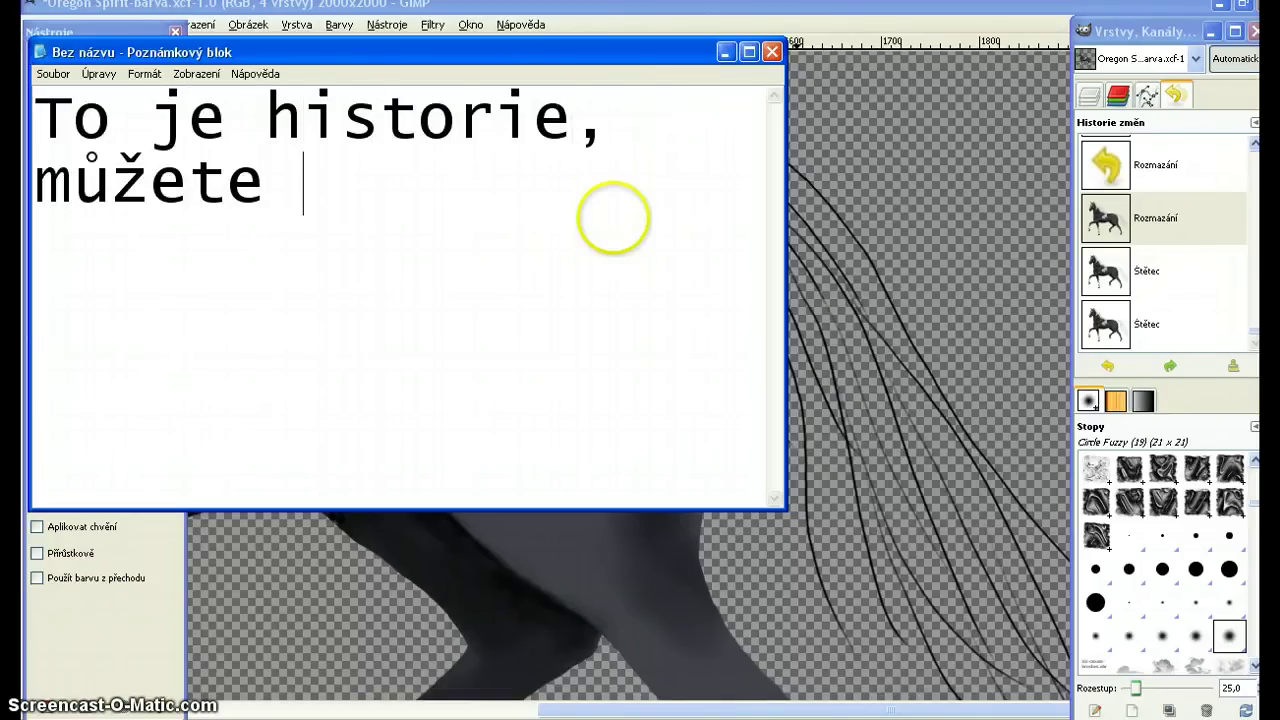
text(vracet kro)
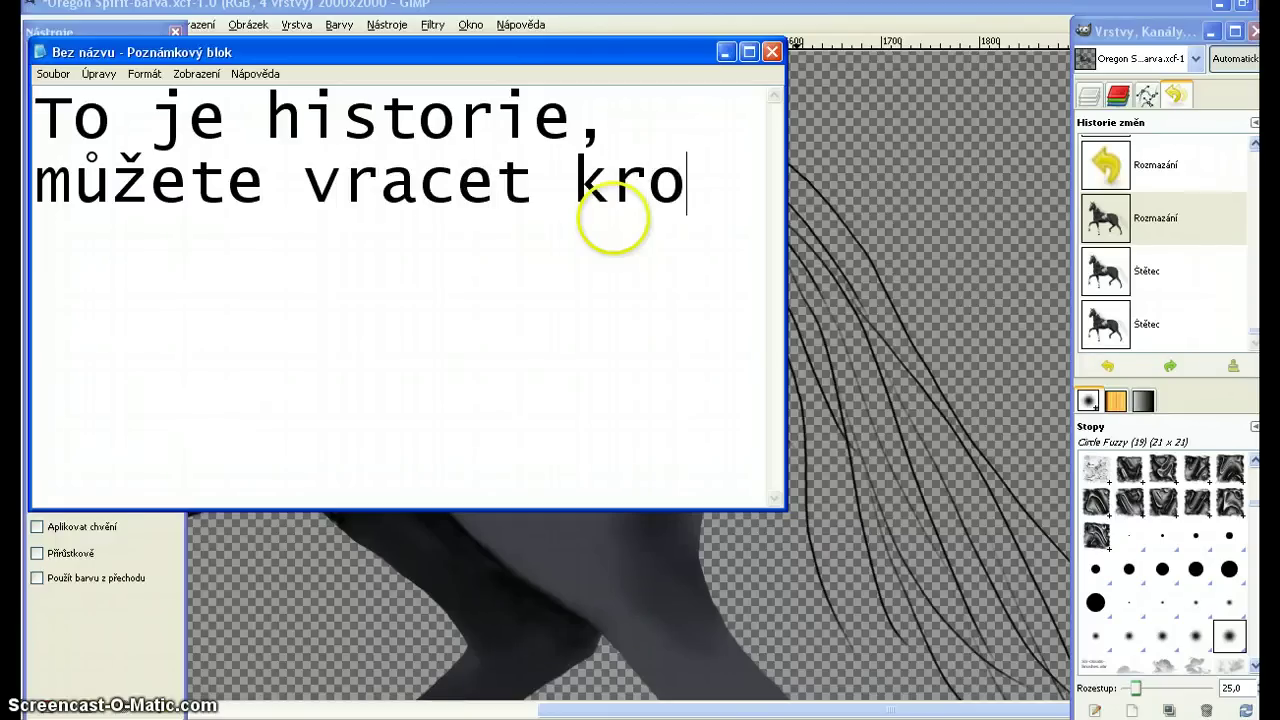
text(ky zpět)
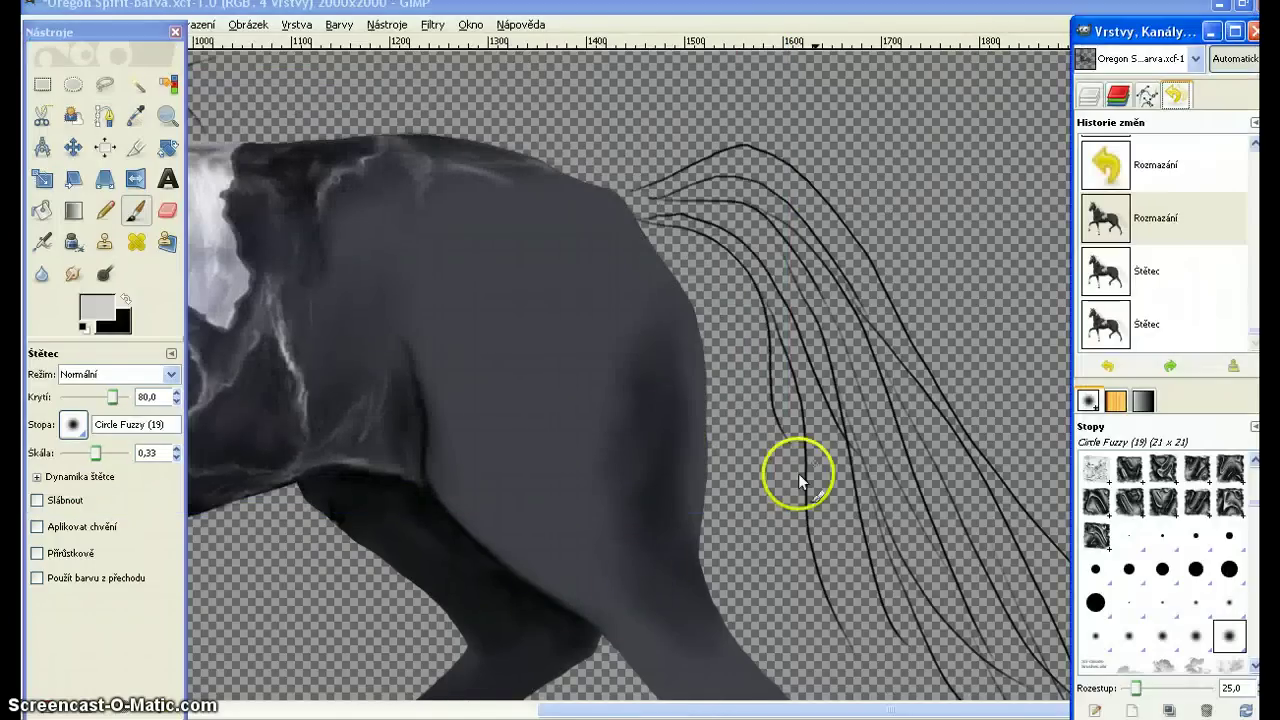
Switch between the latest Paintbrush state and the earlier Smudge state in the undo history, ending on the Smudge state.
click(1150, 322)
click(1154, 215)
click(1140, 318)
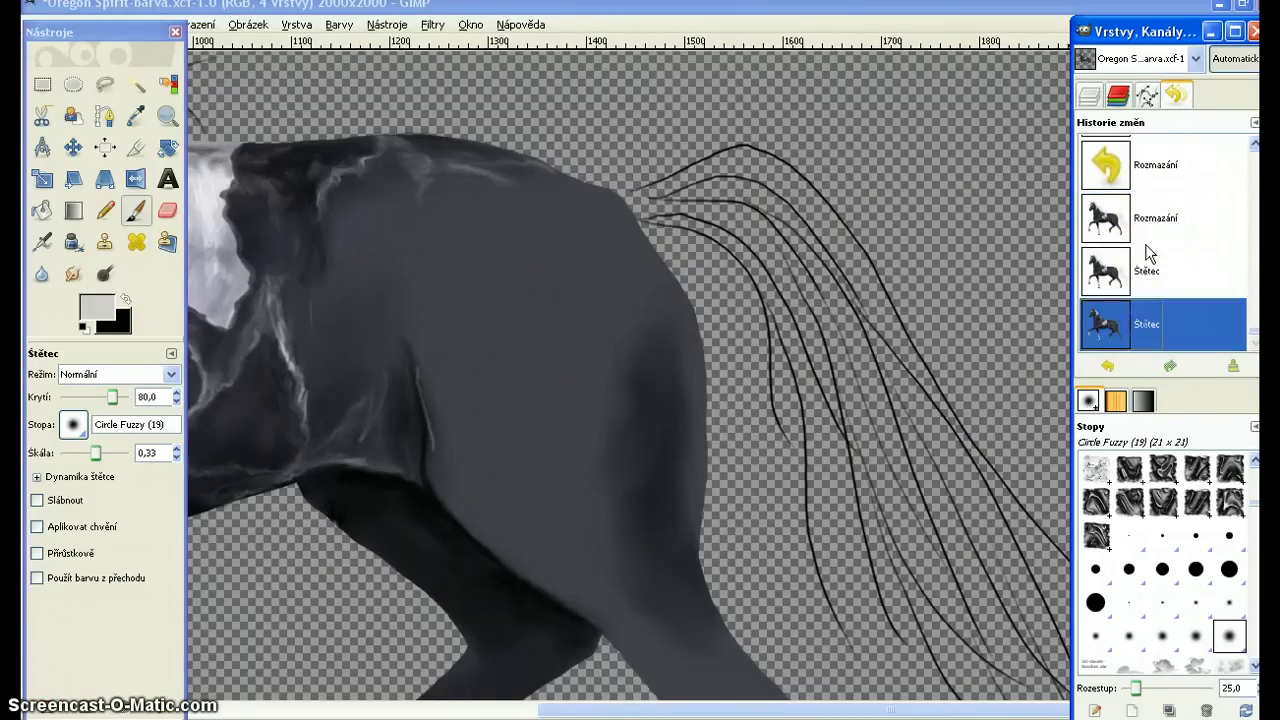
click(1150, 222)
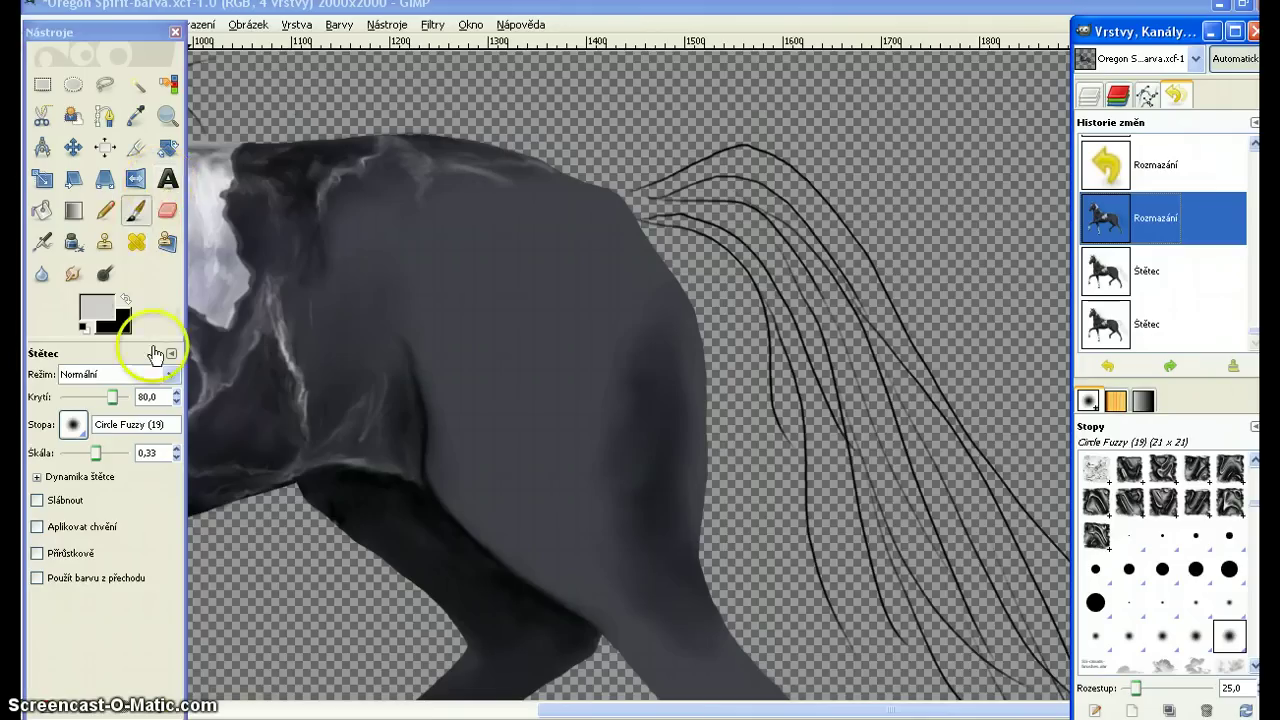
Set the Paintbrush scale to 0.37 and paint light grey highlights along and above the thigh crease and on the flank.
drag(96, 453, 100, 453)
click(423, 382)
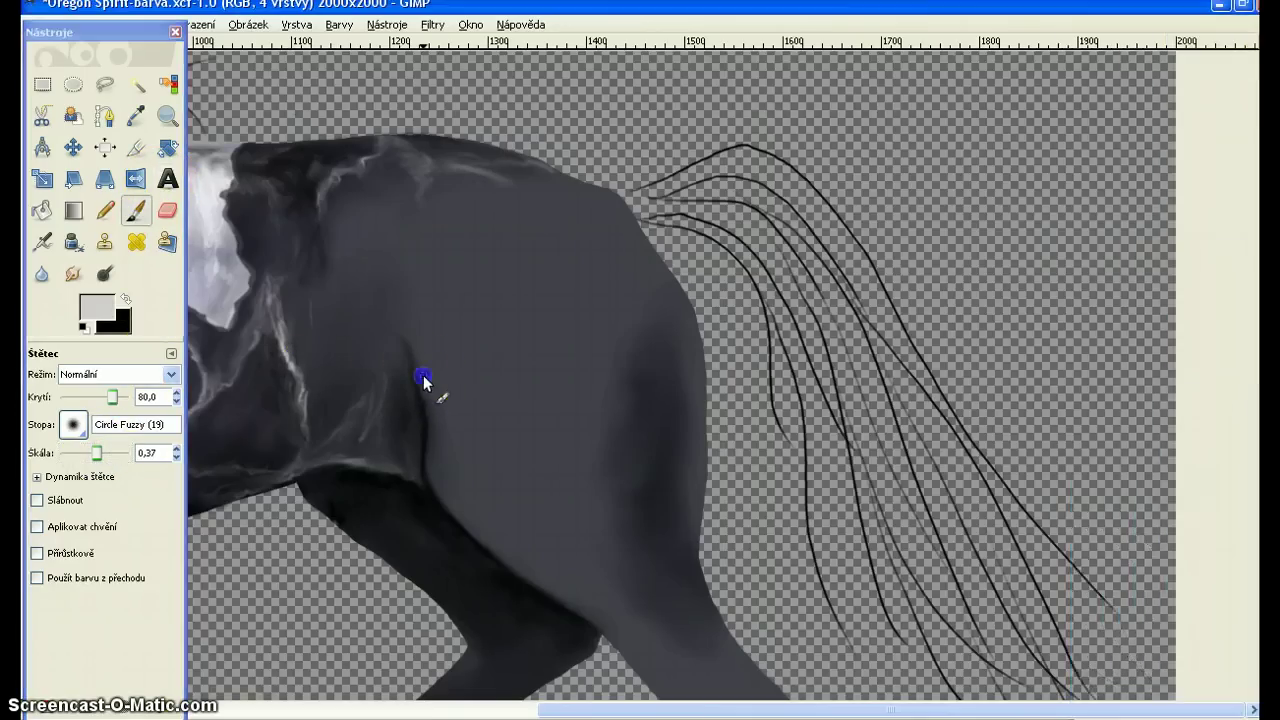
drag(429, 404, 431, 430)
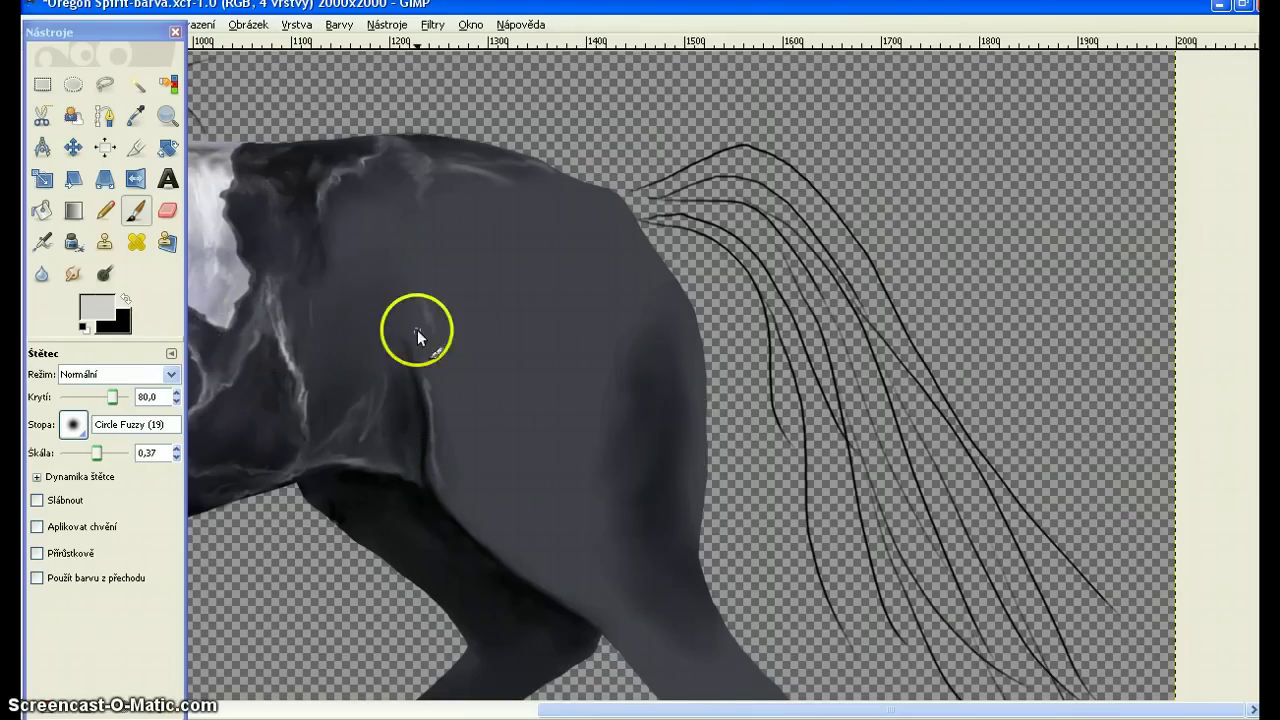
drag(404, 263, 409, 277)
drag(642, 348, 830, 307)
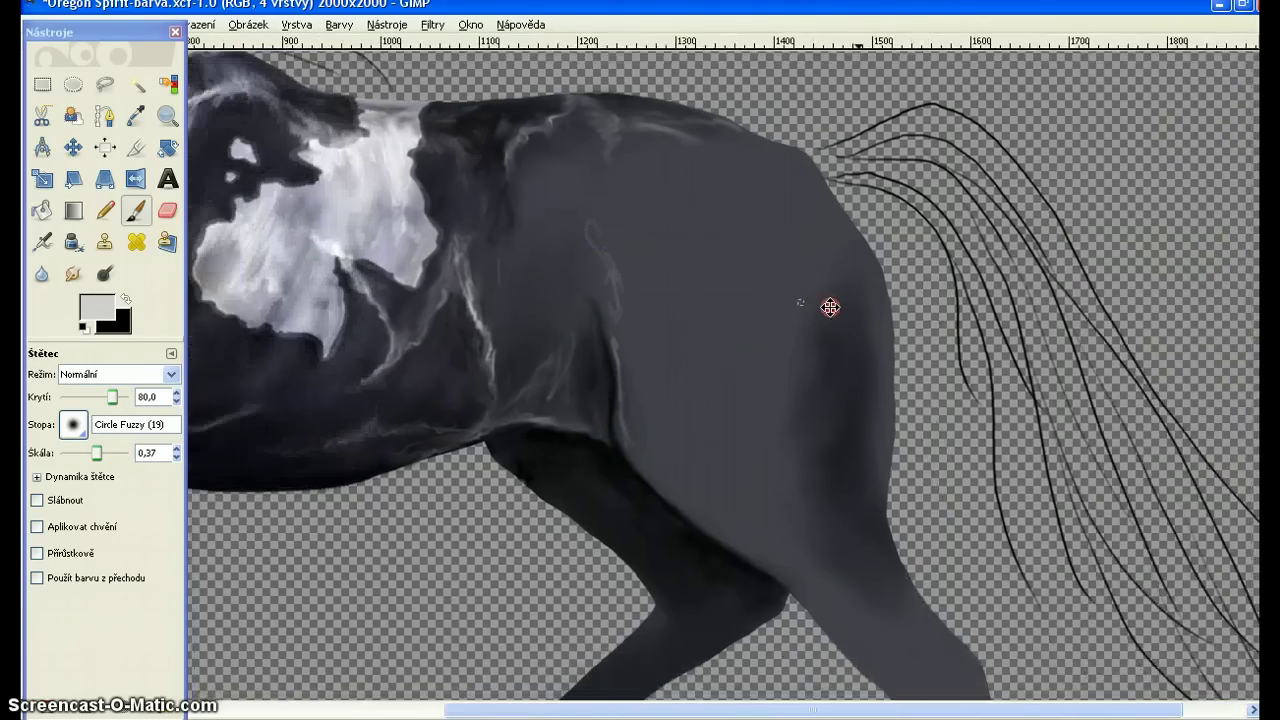
mouse_move(526, 256)
mouse_down()
mouse_move(529, 202)
mouse_move(514, 286)
mouse_move(530, 278)
mouse_move(512, 318)
mouse_up()
Blend the new flank highlights and those above the thigh crease with the Smudge tool at 100 opacity.
click(79, 284)
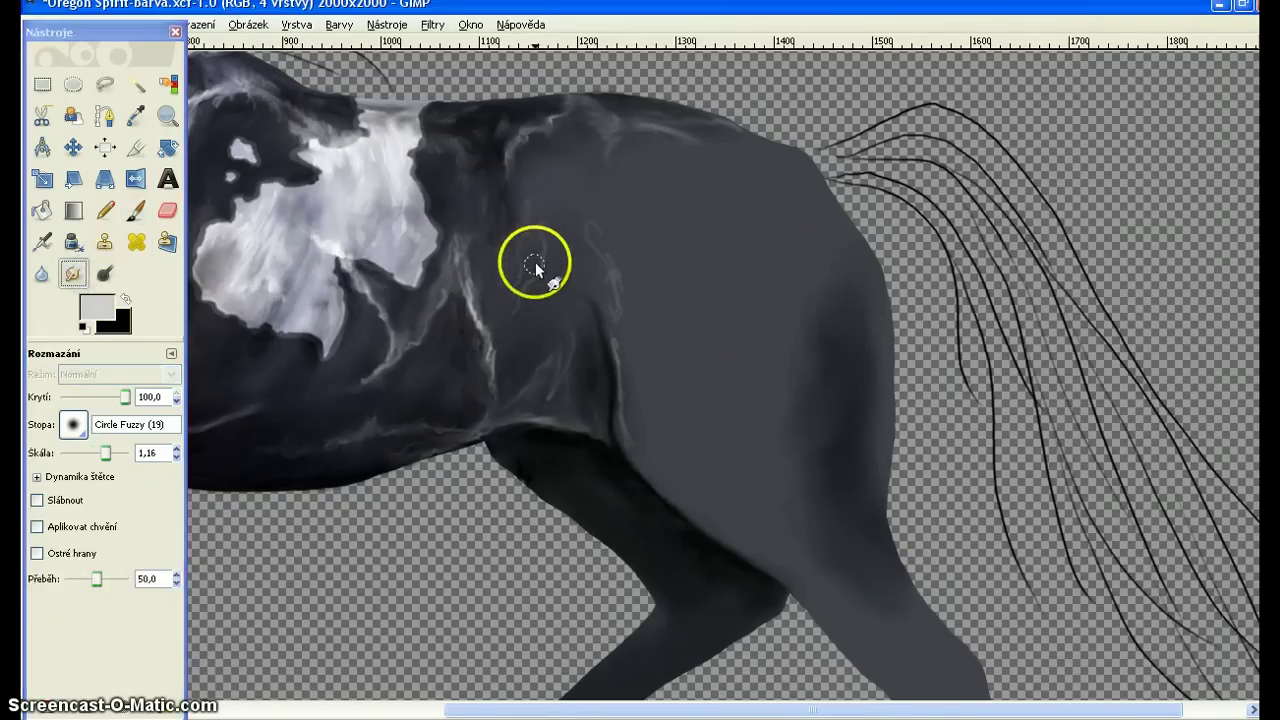
mouse_move(541, 222)
mouse_down()
mouse_move(537, 273)
mouse_move(513, 312)
mouse_up()
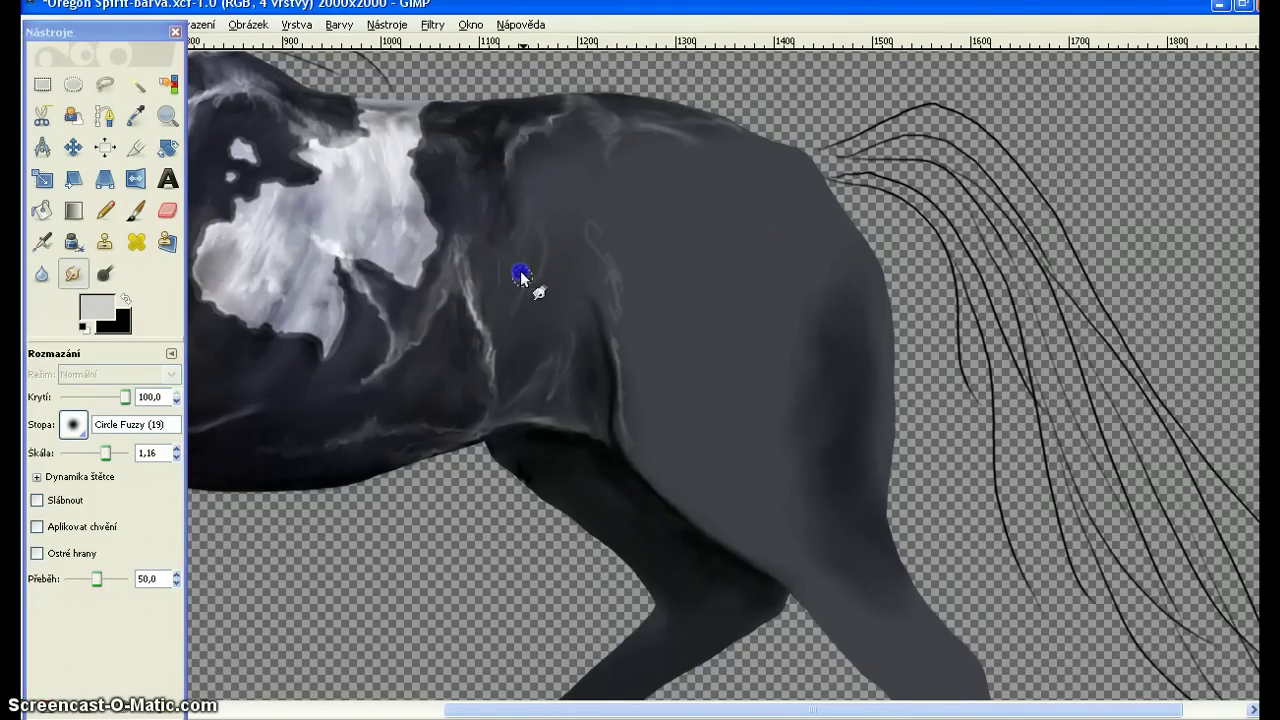
drag(586, 218, 608, 263)
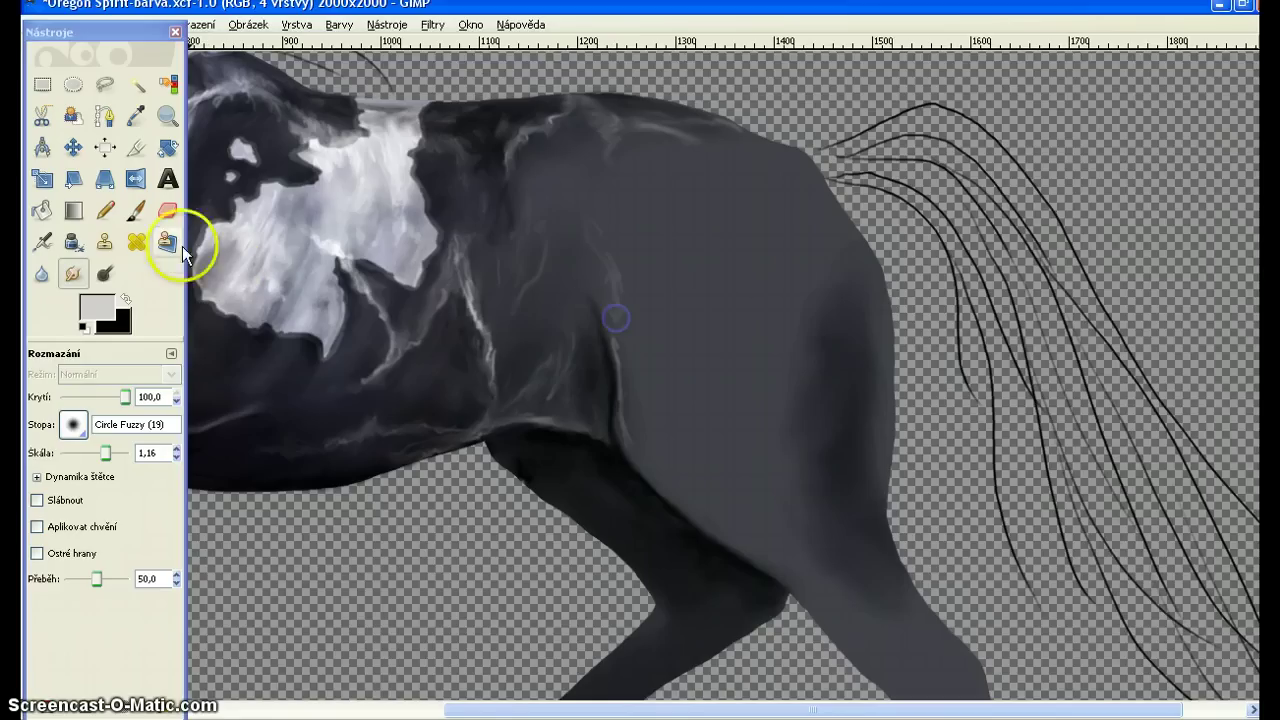
Paint branching light grey highlights from the croup down the thigh crease to the front thigh edge, and along the flank fold.
click(136, 210)
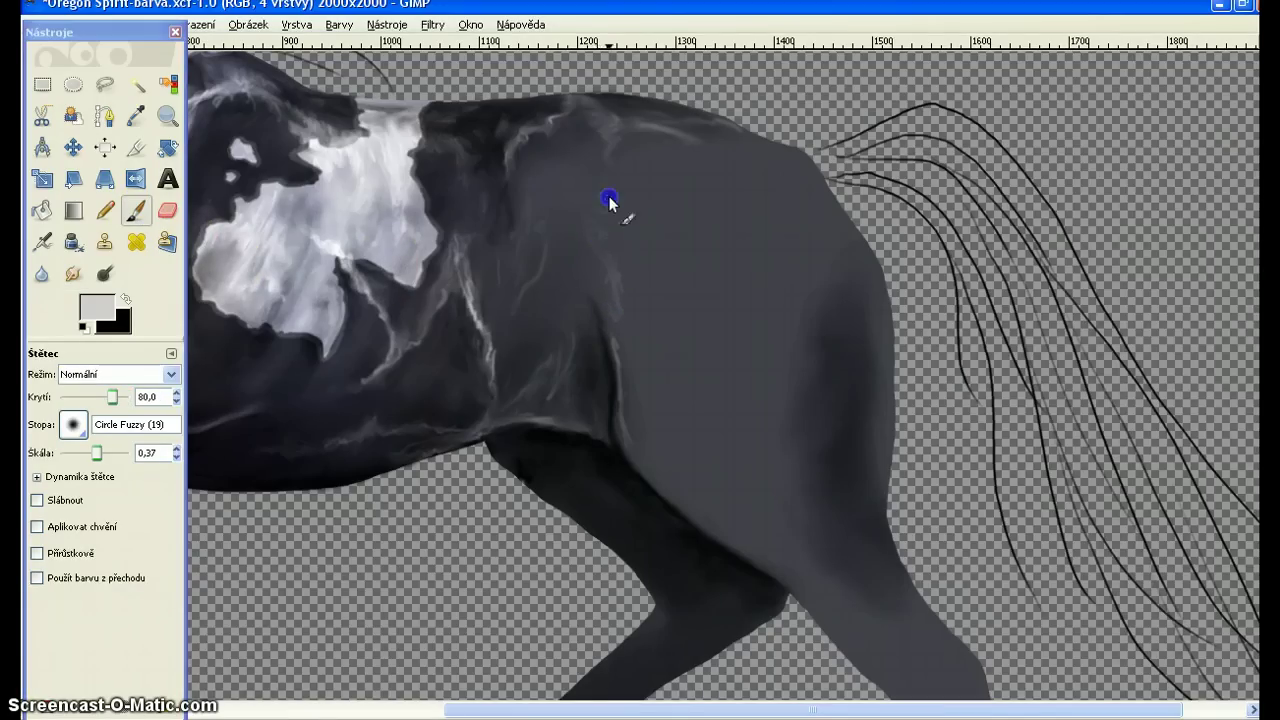
drag(615, 152, 628, 440)
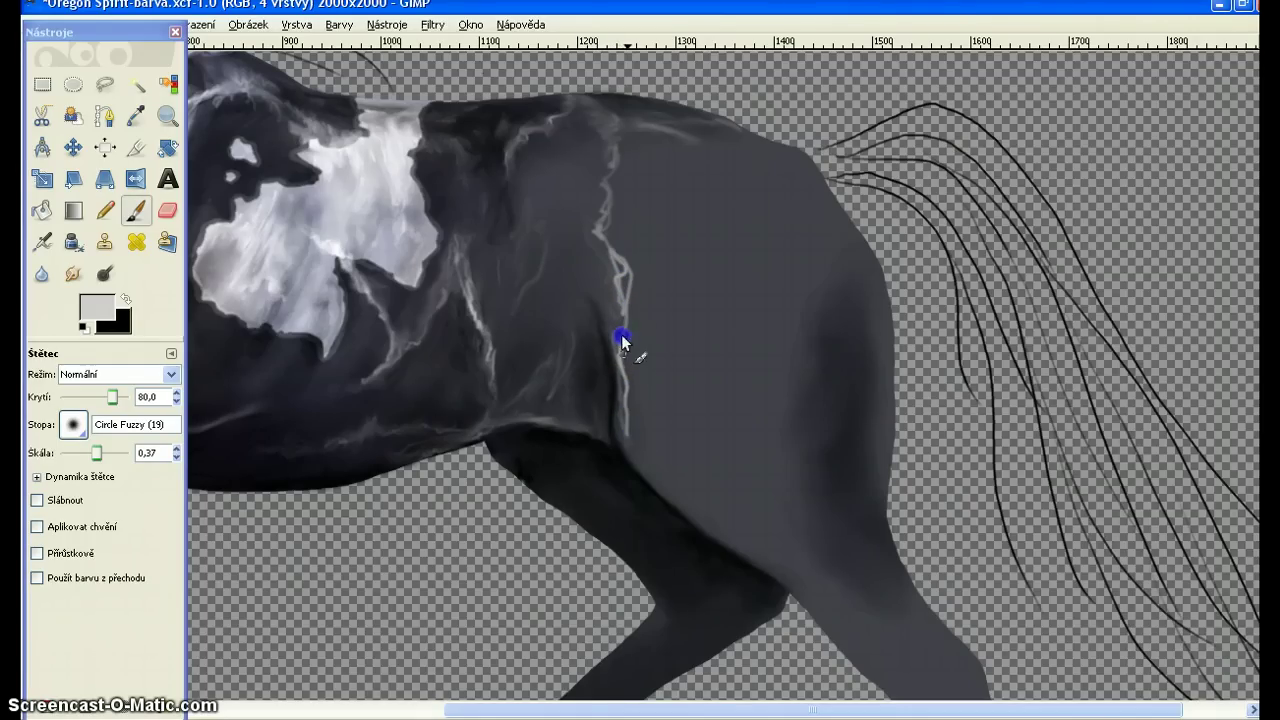
drag(620, 337, 650, 441)
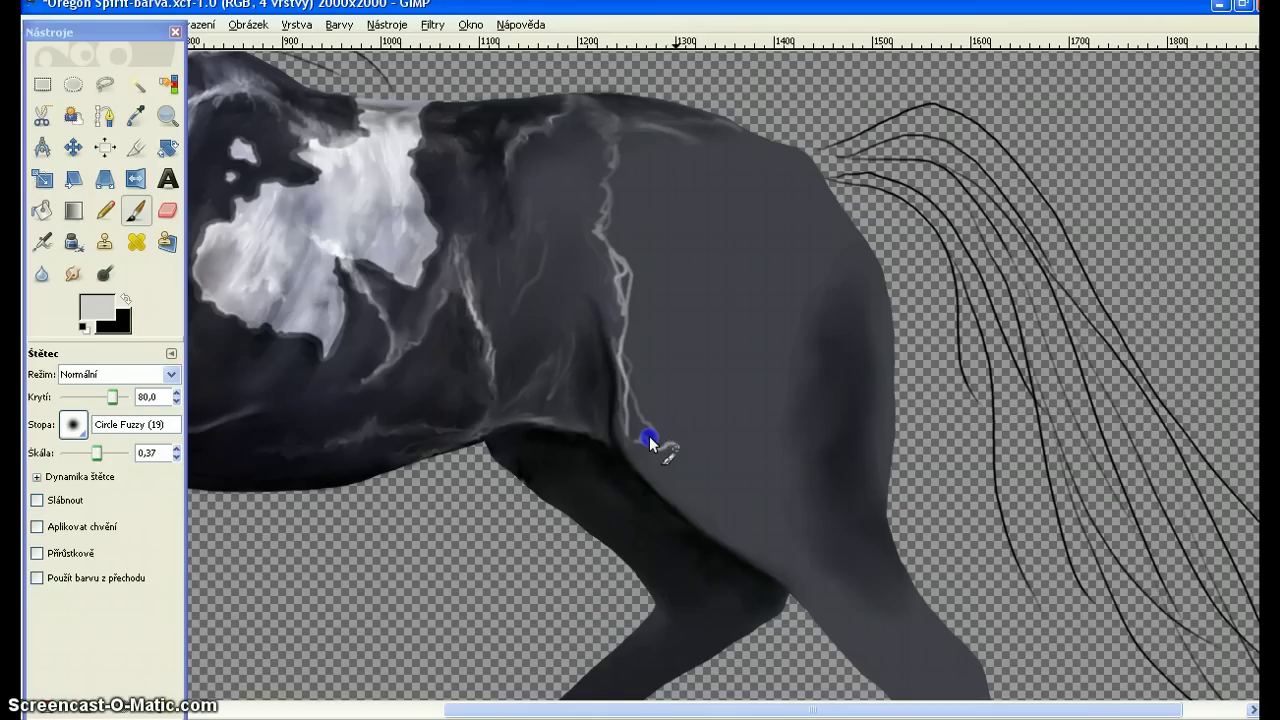
drag(650, 441, 709, 509)
mouse_move(560, 318)
mouse_down()
mouse_move(563, 363)
mouse_move(529, 391)
mouse_up()
mouse_move(569, 291)
mouse_down()
mouse_move(558, 379)
mouse_move(506, 414)
mouse_up()
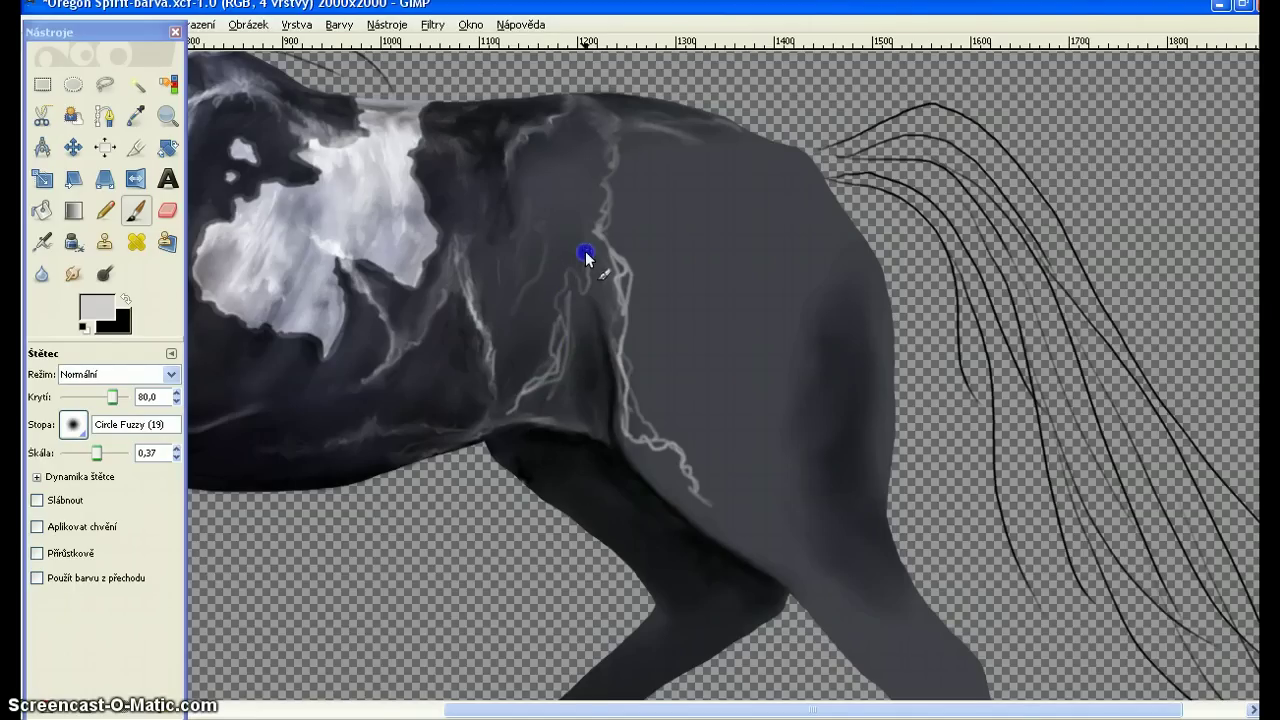
Soften the branching highlights on the flank fold and down the thigh crease with the Smudge tool.
click(72, 274)
click(545, 289)
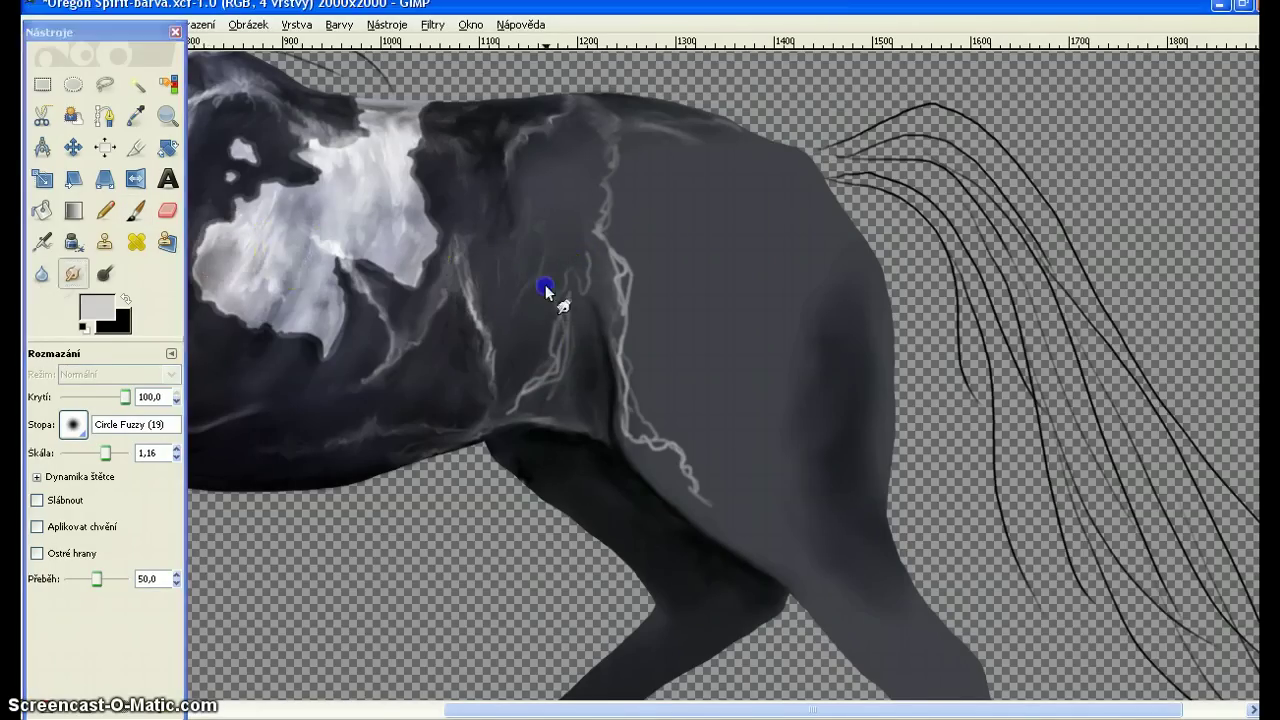
mouse_move(579, 279)
mouse_down()
mouse_move(579, 248)
mouse_move(579, 298)
mouse_move(560, 302)
mouse_move(571, 326)
mouse_move(551, 346)
mouse_move(552, 320)
mouse_move(571, 370)
mouse_move(523, 395)
mouse_up()
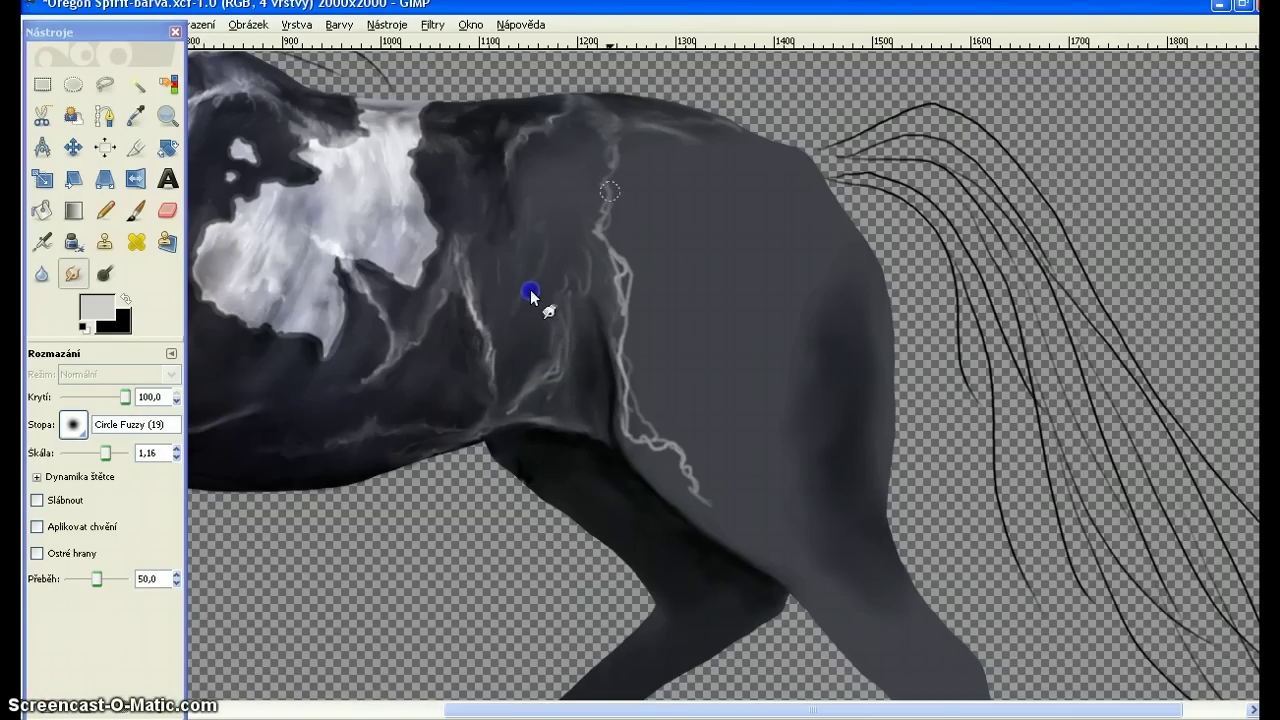
drag(628, 272, 623, 317)
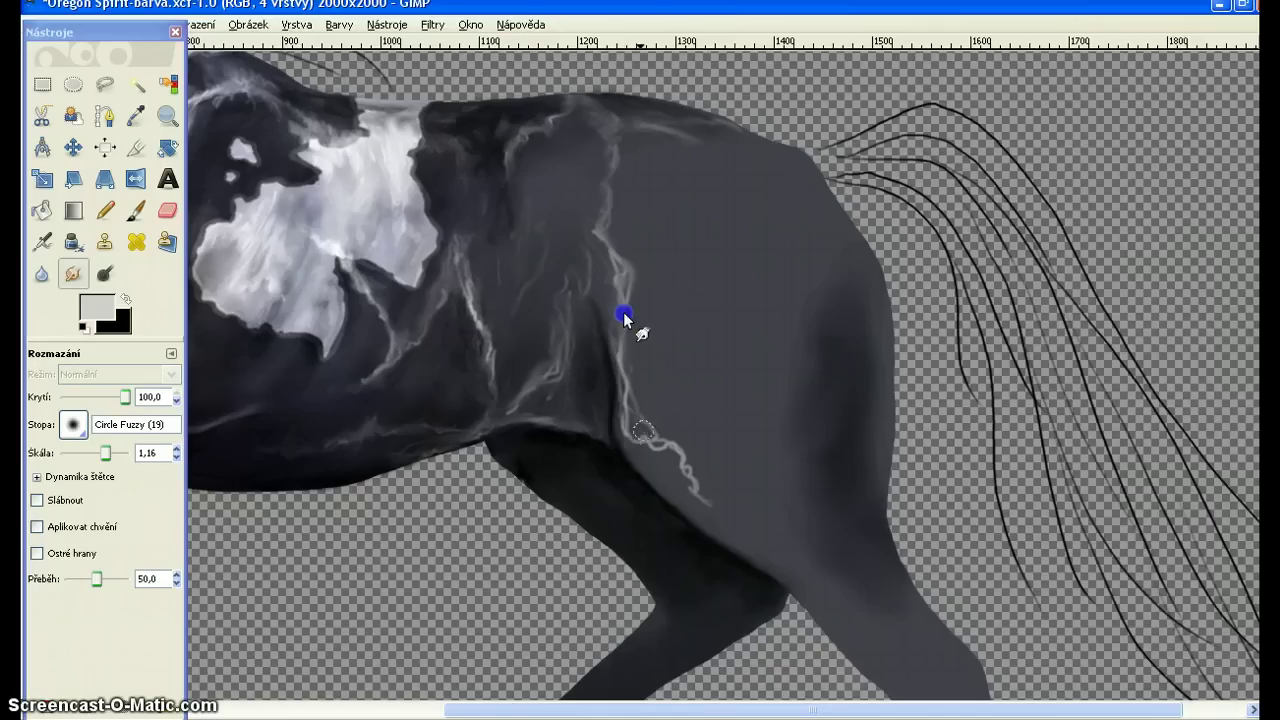
mouse_move(686, 471)
mouse_down()
mouse_move(708, 493)
mouse_move(681, 449)
mouse_up()
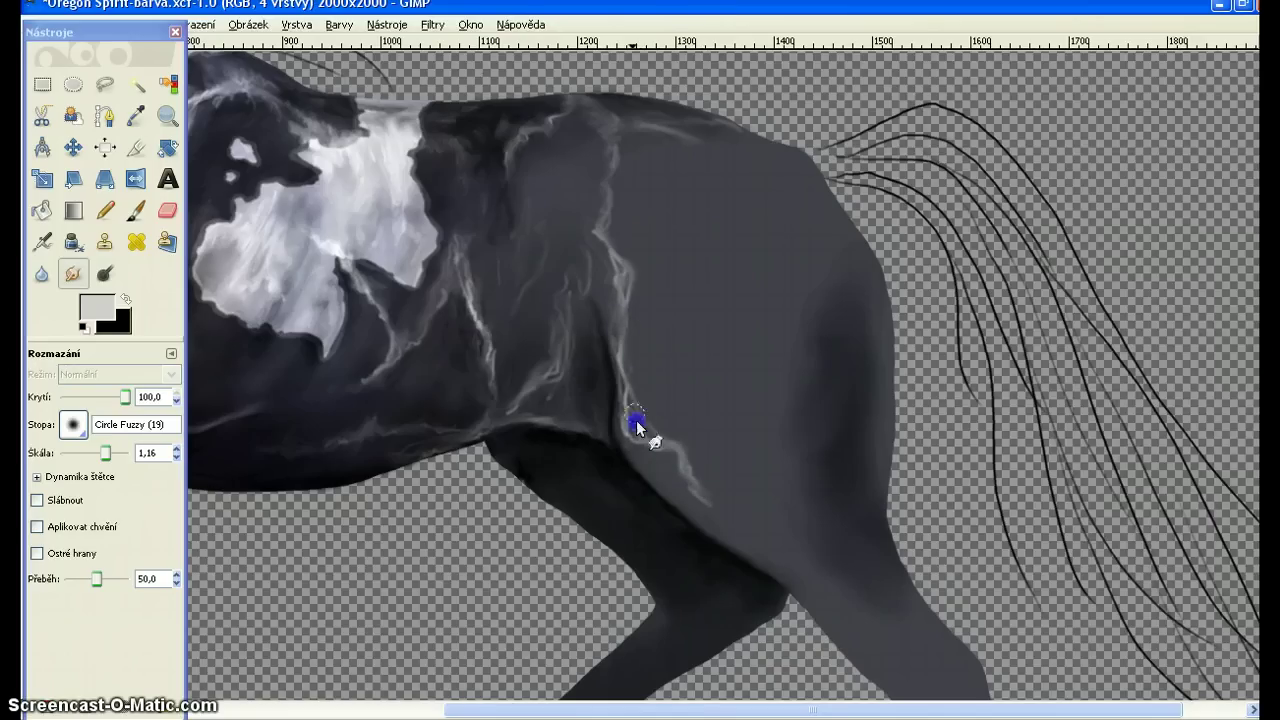
drag(632, 395, 648, 358)
drag(611, 318, 618, 317)
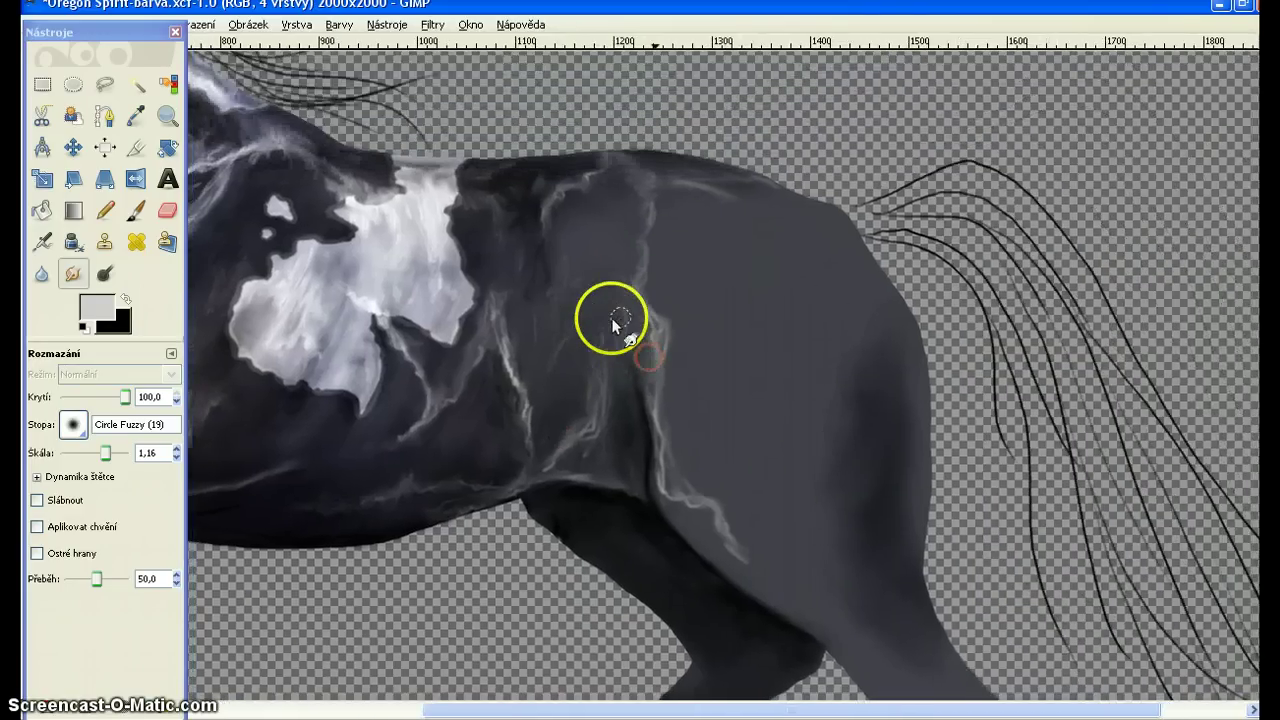
Darken the thigh crease and front thigh edge beside the highlights with the Dodge/Burn tool set to burn midtones.
scroll(937, 309, down, 2)
scroll(937, 309, right, 2)
click(104, 273)
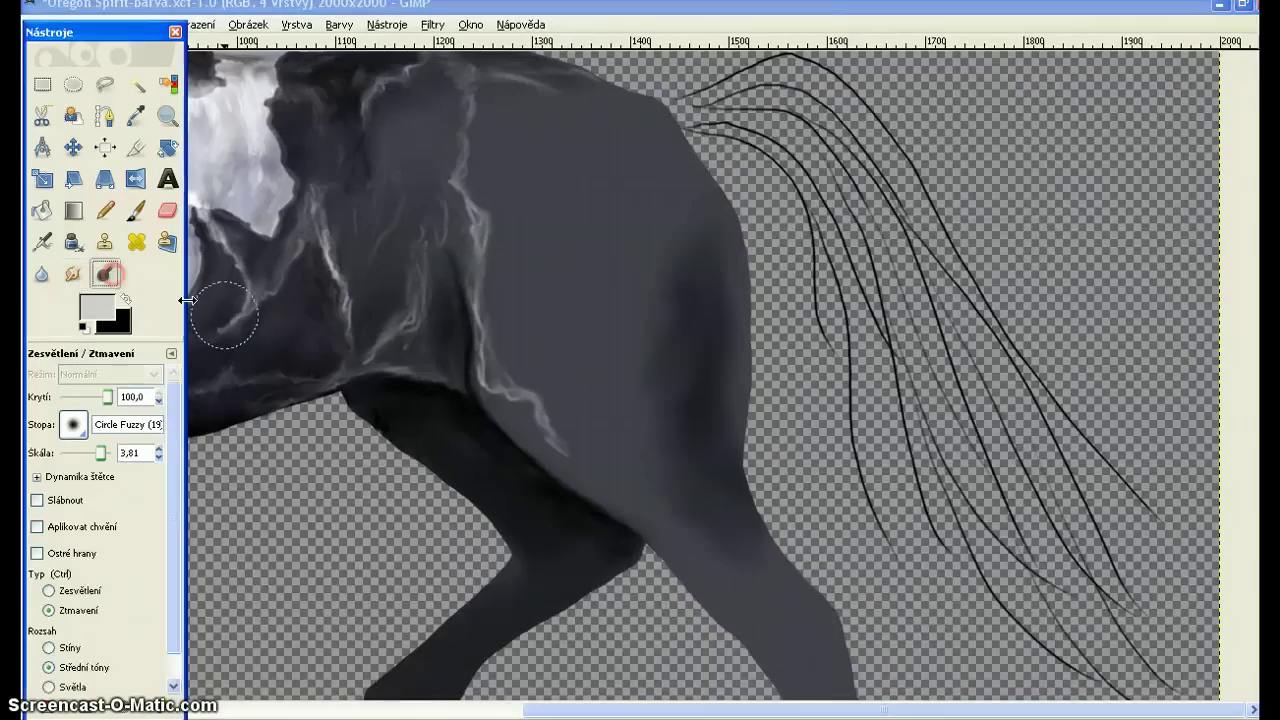
click(521, 418)
drag(521, 418, 533, 460)
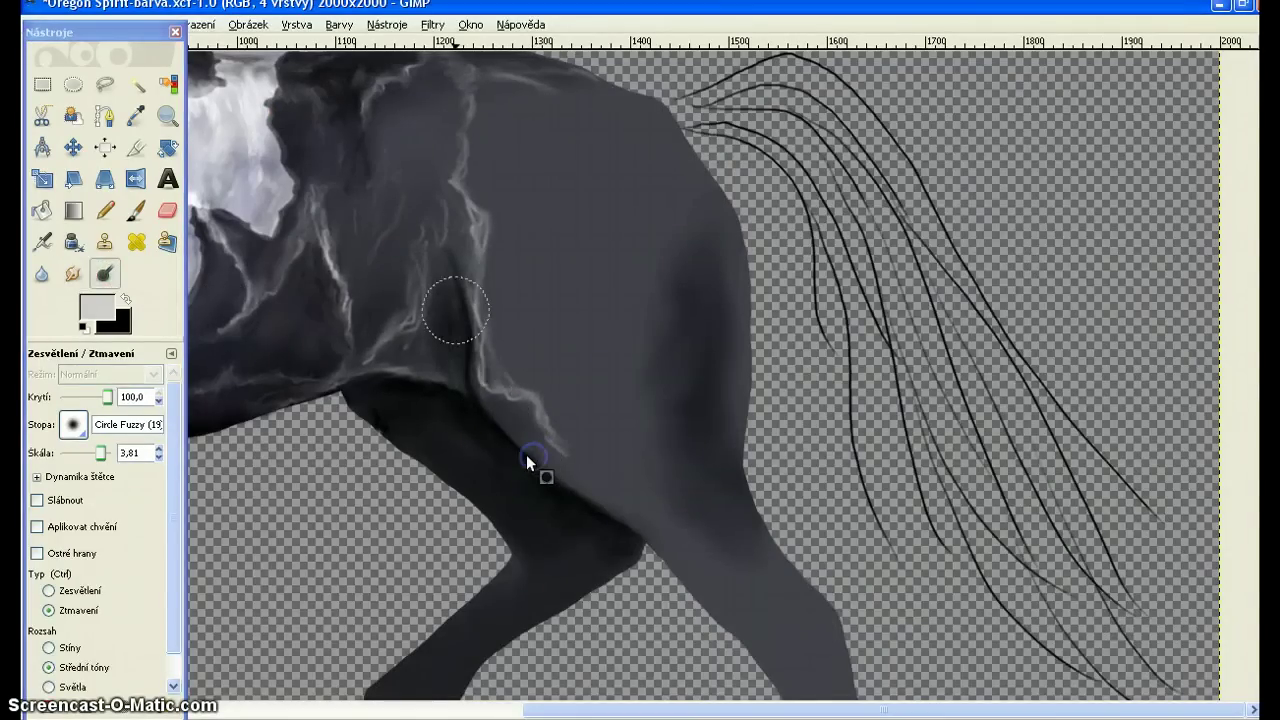
click(100, 266)
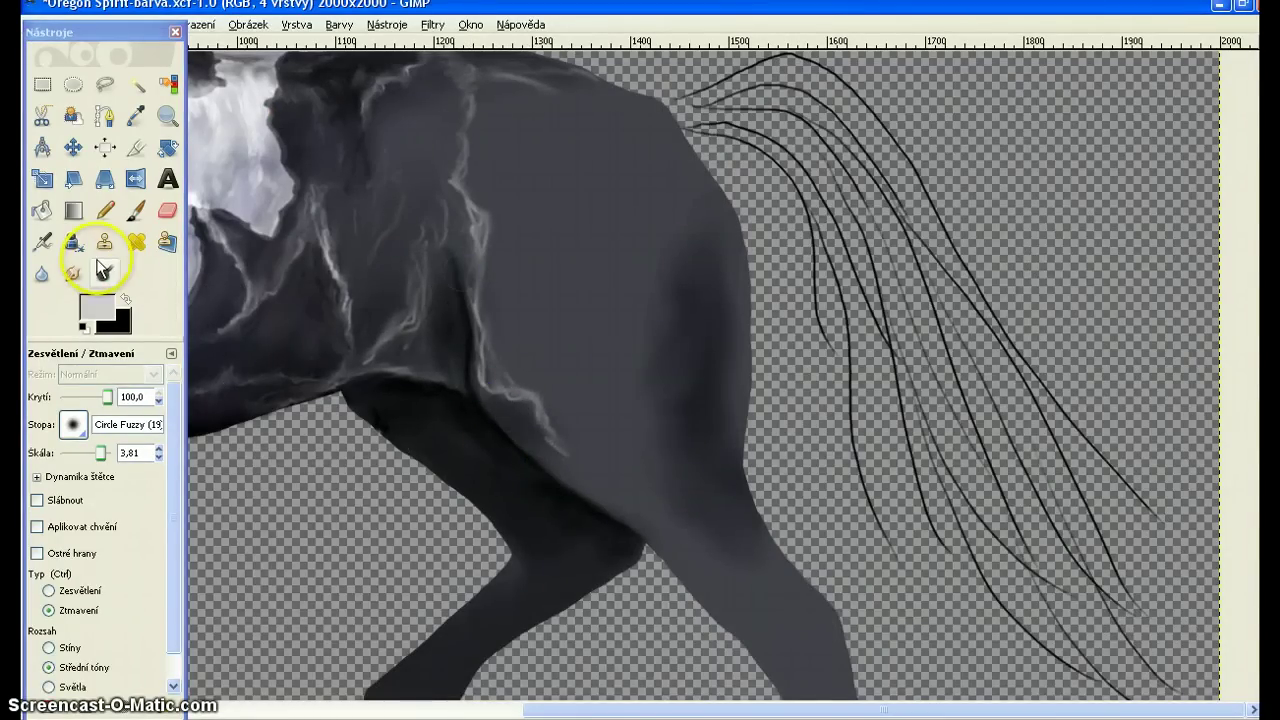
Swap the foreground colour to black, paint over the highlight's lower end at the front thigh edge, and activate the Smudge tool.
click(125, 298)
click(135, 210)
mouse_move(503, 418)
mouse_down()
mouse_move(479, 390)
mouse_move(501, 415)
mouse_move(517, 411)
mouse_move(543, 456)
mouse_move(533, 417)
mouse_move(491, 401)
mouse_move(544, 432)
mouse_up()
click(73, 273)
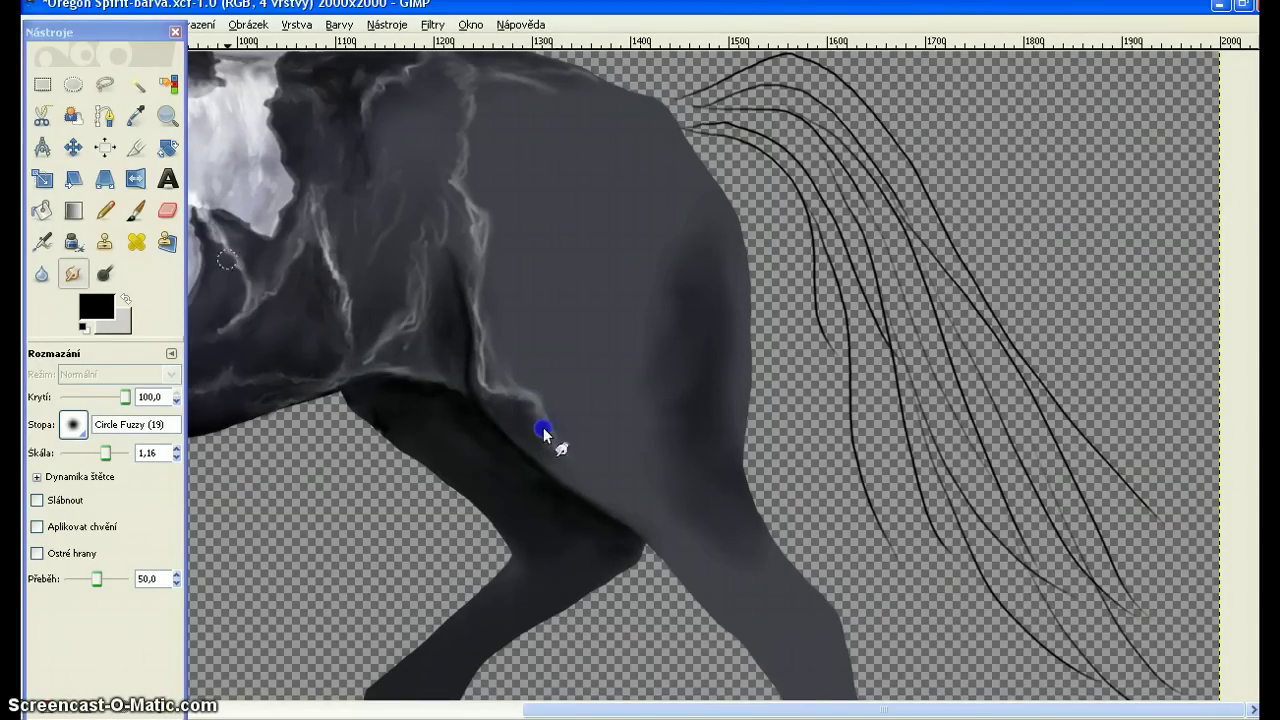
Paint black shadows on the mid-thigh, upper gaskin and hock of the trailing hind leg with the Paintbrush at scale 1.46 and opacity 80.
click(136, 210)
click(96, 452)
click(187, 437)
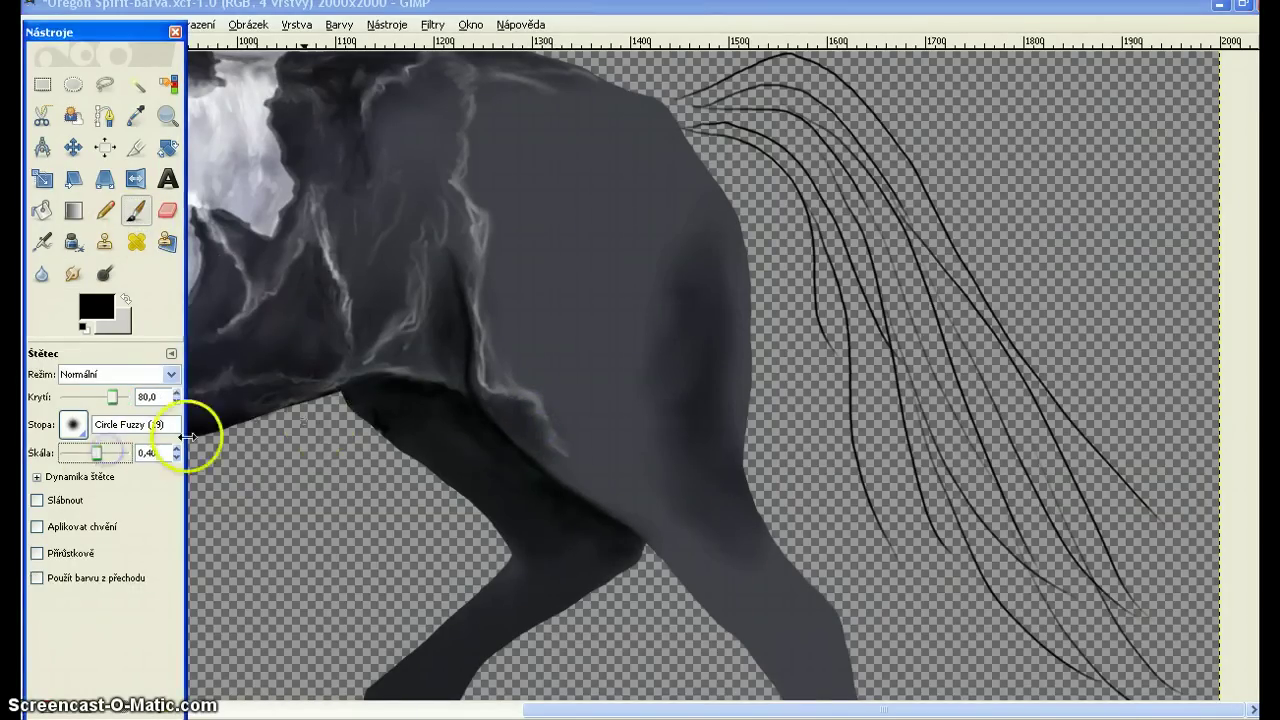
drag(96, 452, 108, 452)
click(545, 232)
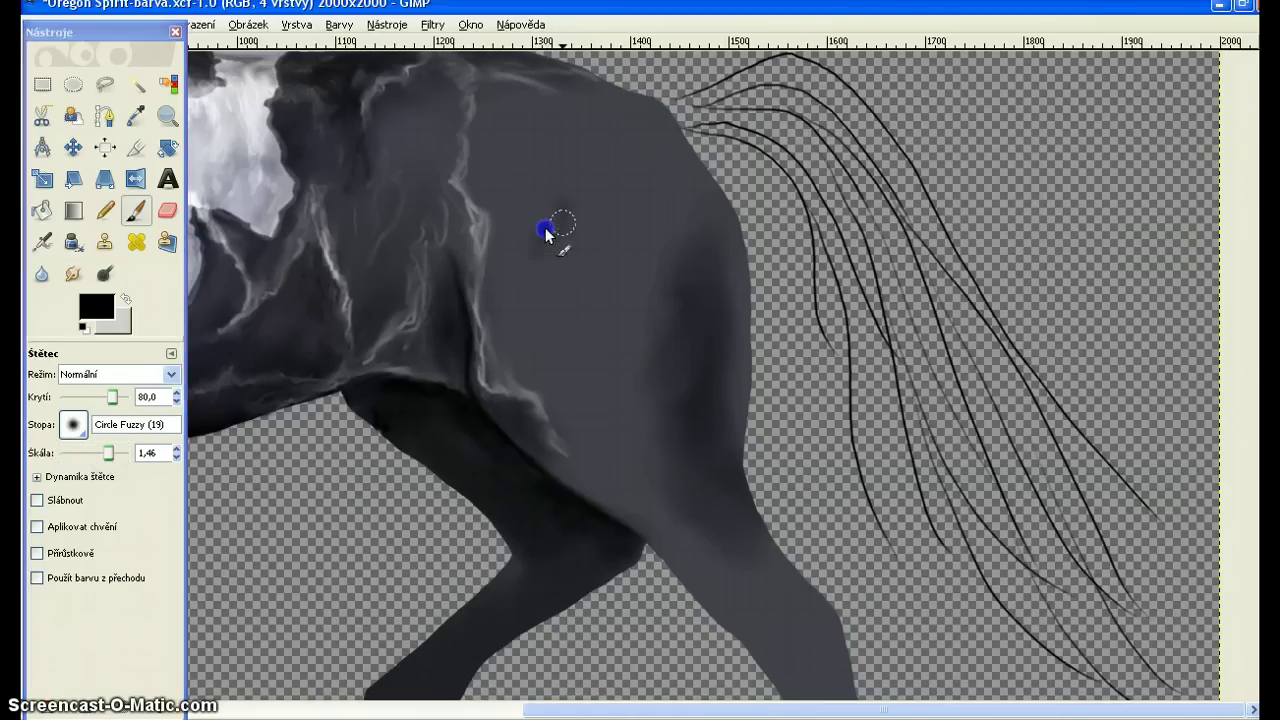
drag(545, 232, 605, 345)
drag(640, 461, 426, 343)
mouse_move(452, 398)
mouse_down()
mouse_move(414, 371)
mouse_move(500, 400)
mouse_move(492, 385)
mouse_move(480, 408)
mouse_move(534, 474)
mouse_move(561, 476)
mouse_up()
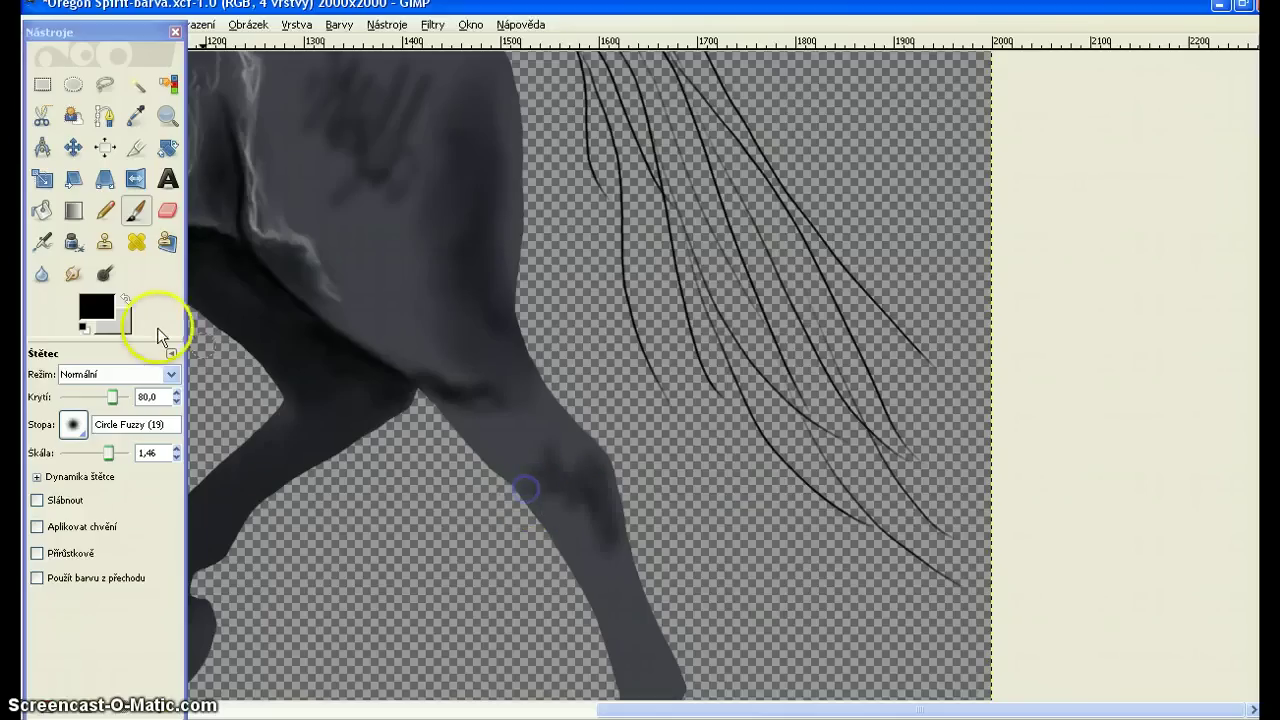
Darken the trailing hind leg's edges from the gaskin and hock to the fetlock using Dodge/Burn set to burn midtones.
click(104, 273)
drag(579, 476, 614, 503)
drag(614, 501, 606, 446)
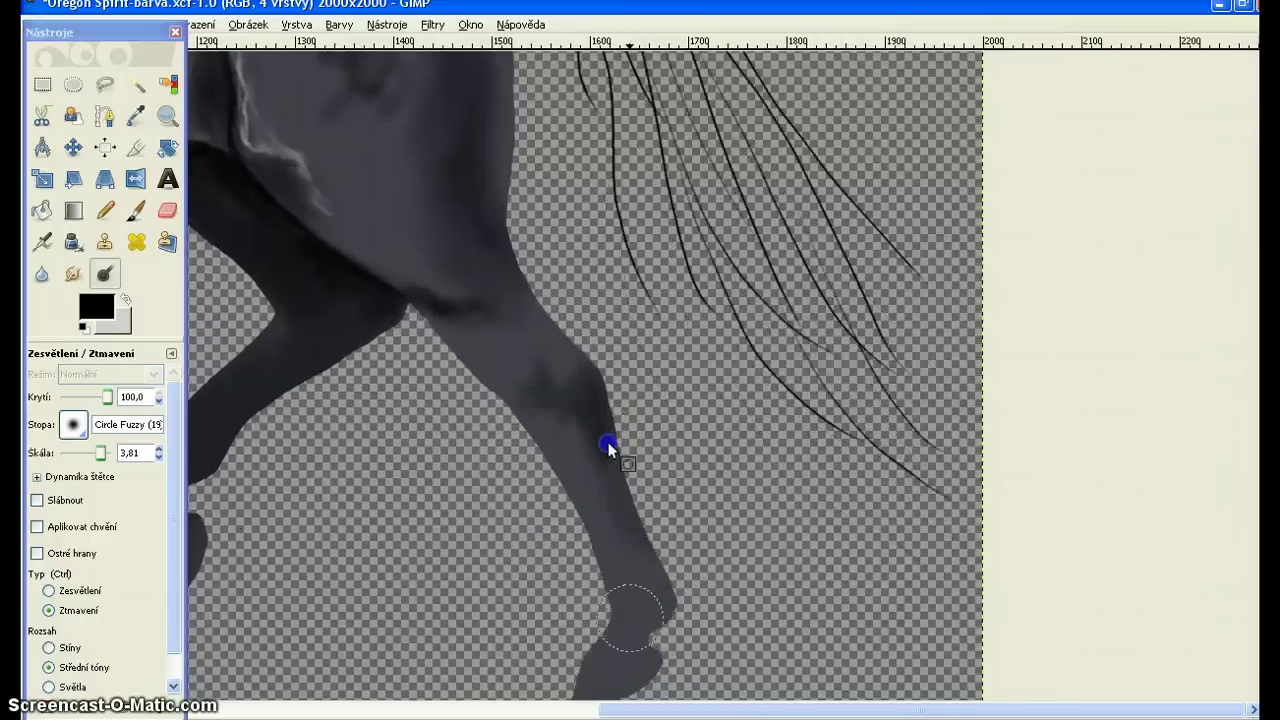
drag(671, 587, 648, 560)
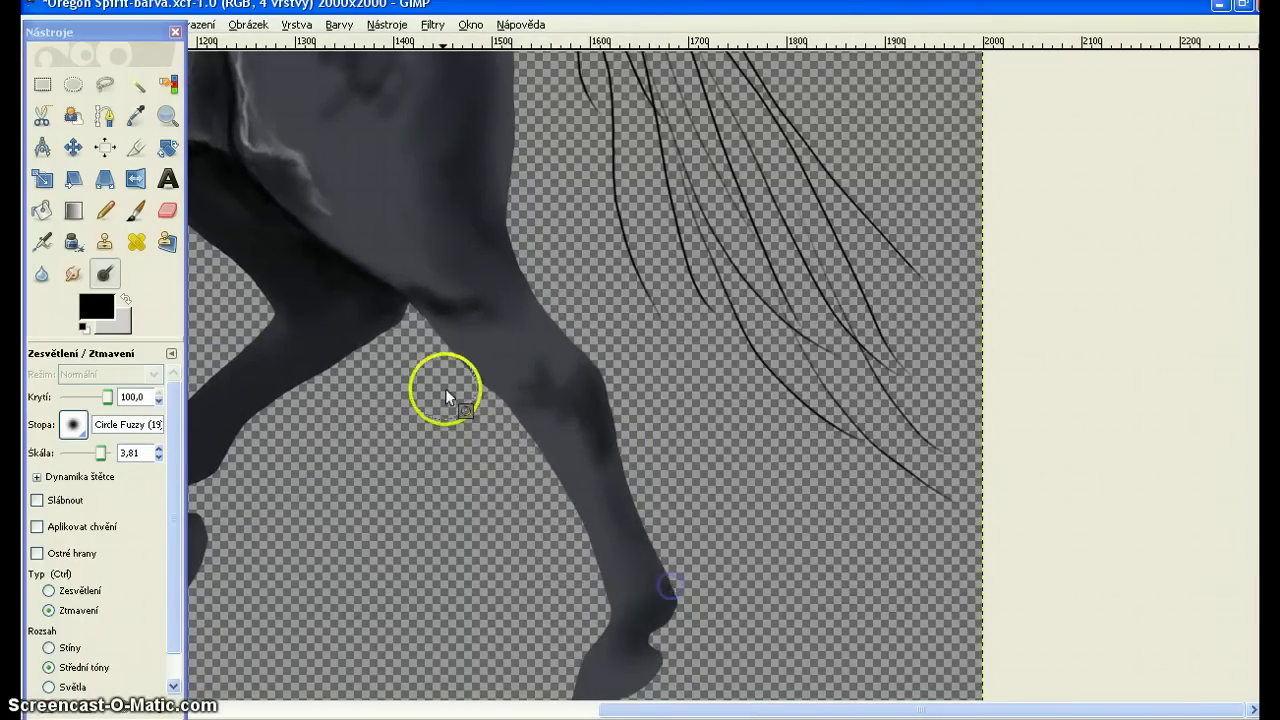
click(451, 389)
drag(414, 320, 525, 458)
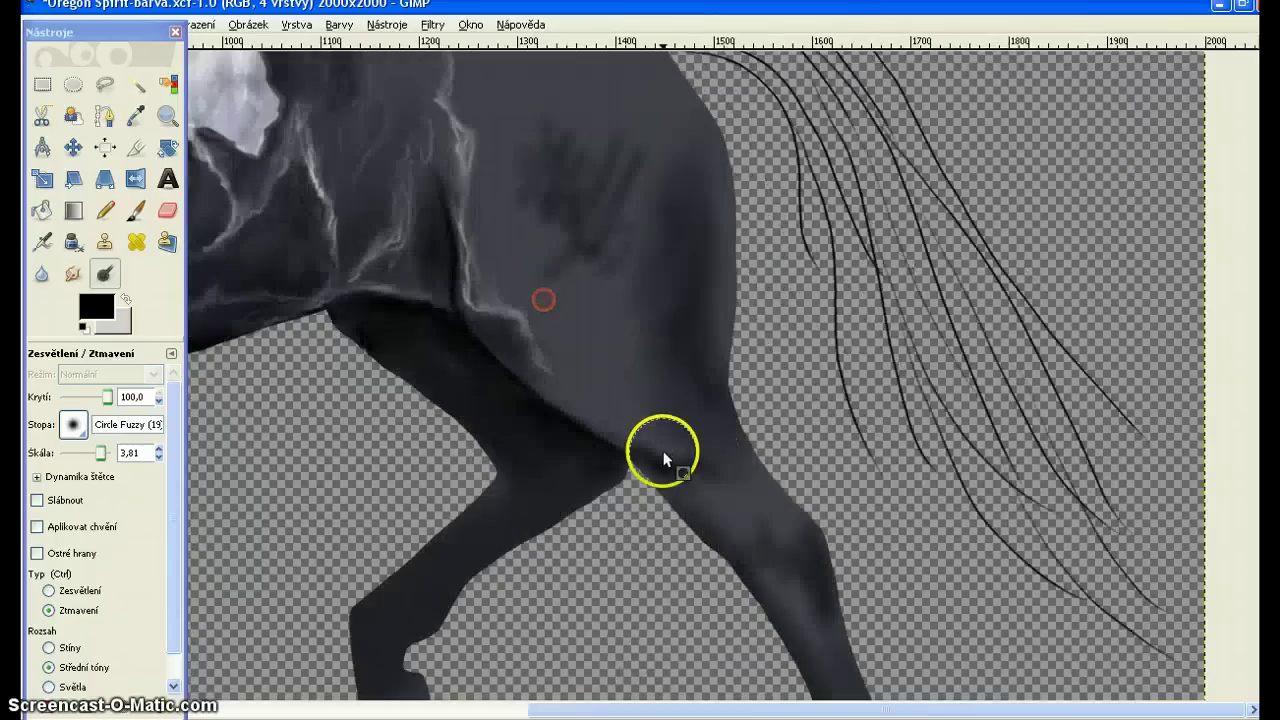
drag(700, 500, 755, 590)
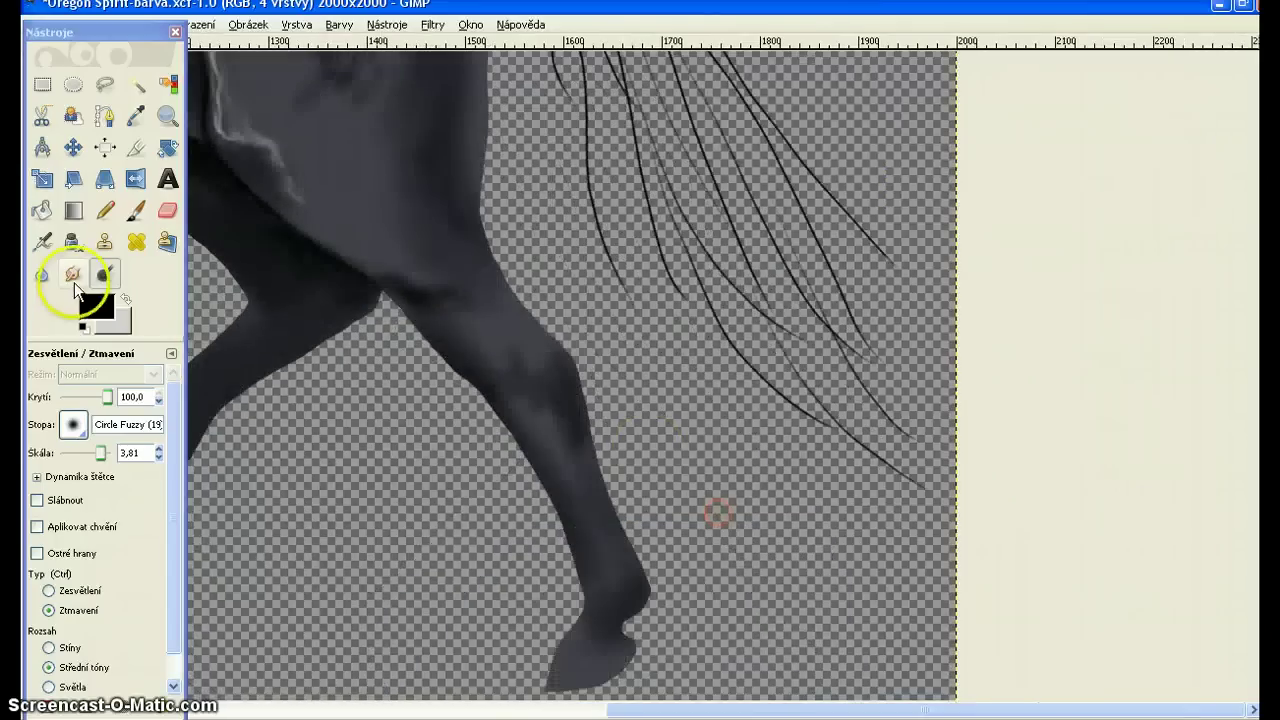
Blend the dark strokes on the thigh and buttock using the Smudge tool at scale 2.57.
click(74, 280)
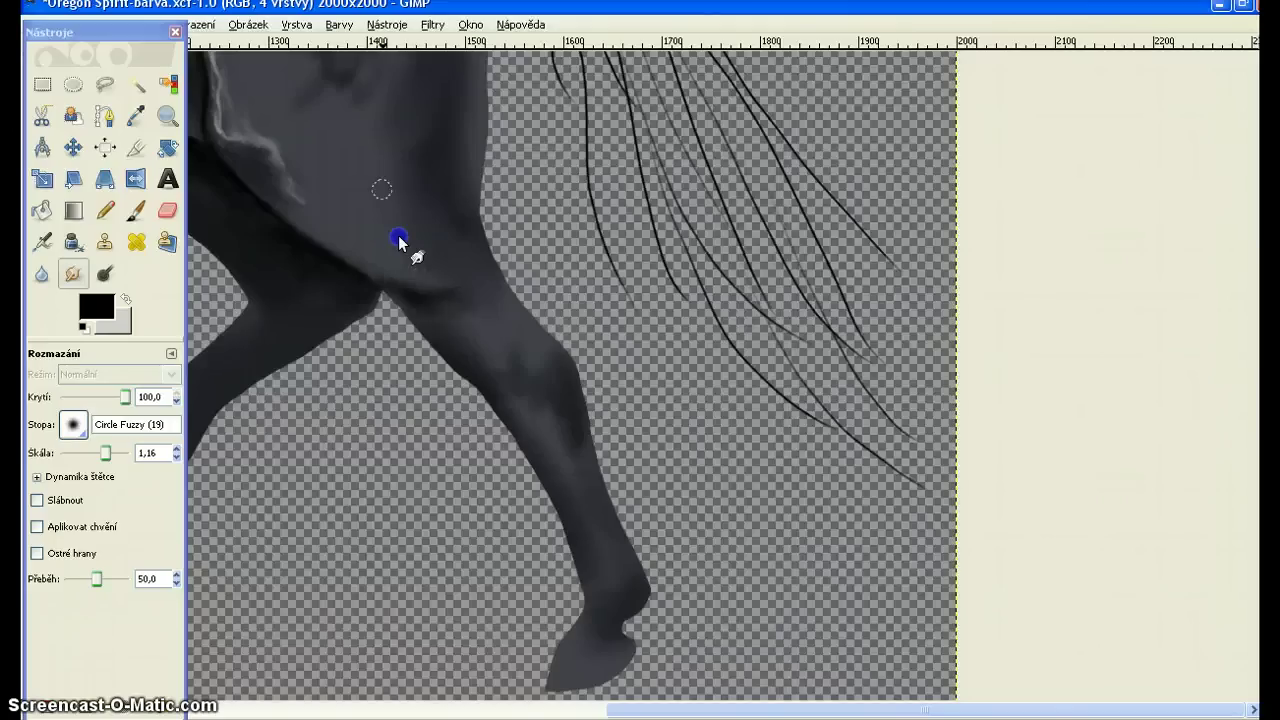
scroll(370, 250, up, 2)
drag(107, 452, 117, 451)
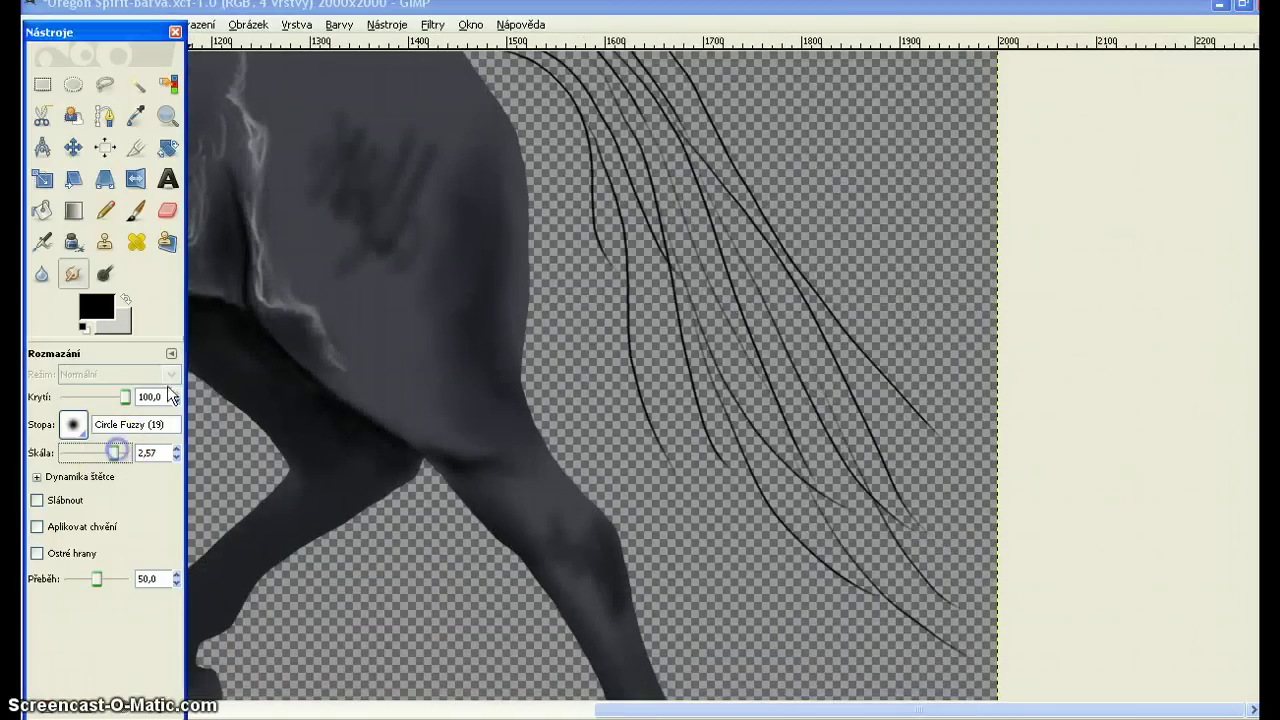
mouse_move(334, 126)
mouse_down()
mouse_move(363, 154)
mouse_move(343, 131)
mouse_move(369, 143)
mouse_move(414, 82)
mouse_move(374, 257)
mouse_move(443, 174)
mouse_move(352, 180)
mouse_move(345, 132)
mouse_move(429, 140)
mouse_move(411, 217)
mouse_move(386, 205)
mouse_move(328, 284)
mouse_move(422, 326)
mouse_up()
drag(480, 233, 423, 144)
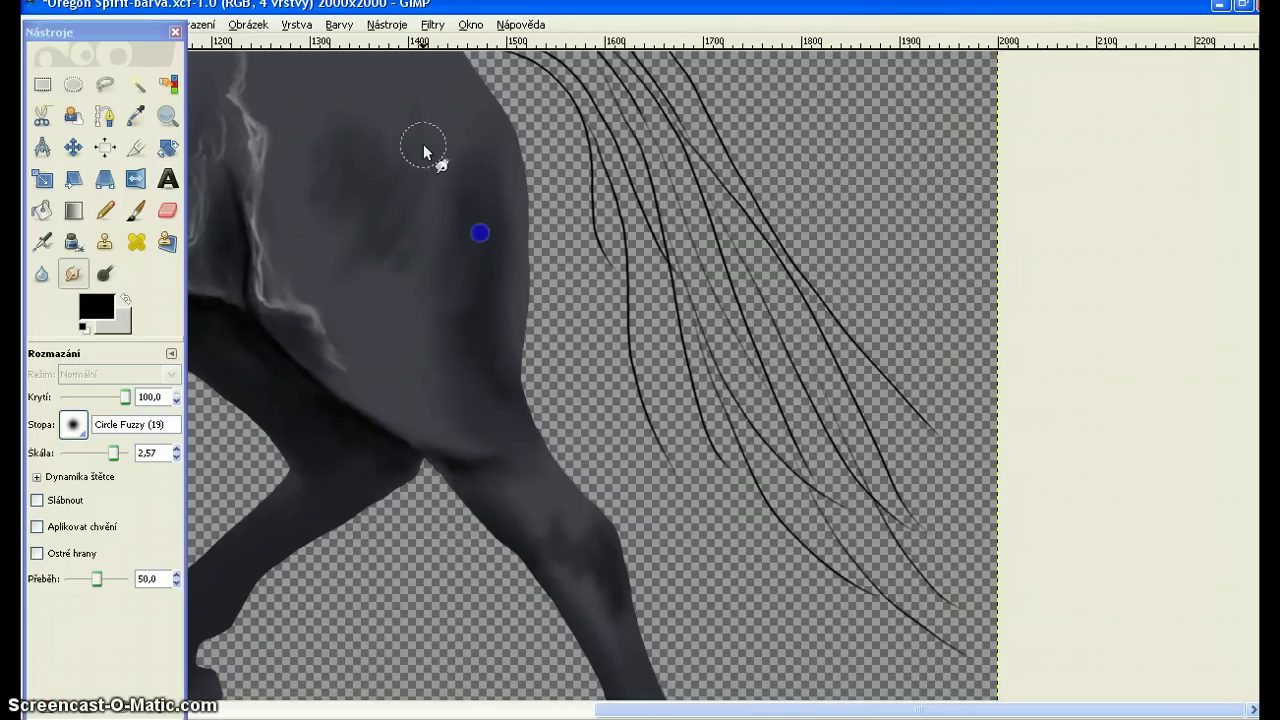
Paint soft light grey highlights over the croup, buttock and thigh with the Paintbrush at opacity 60 and scale 2.29.
click(127, 298)
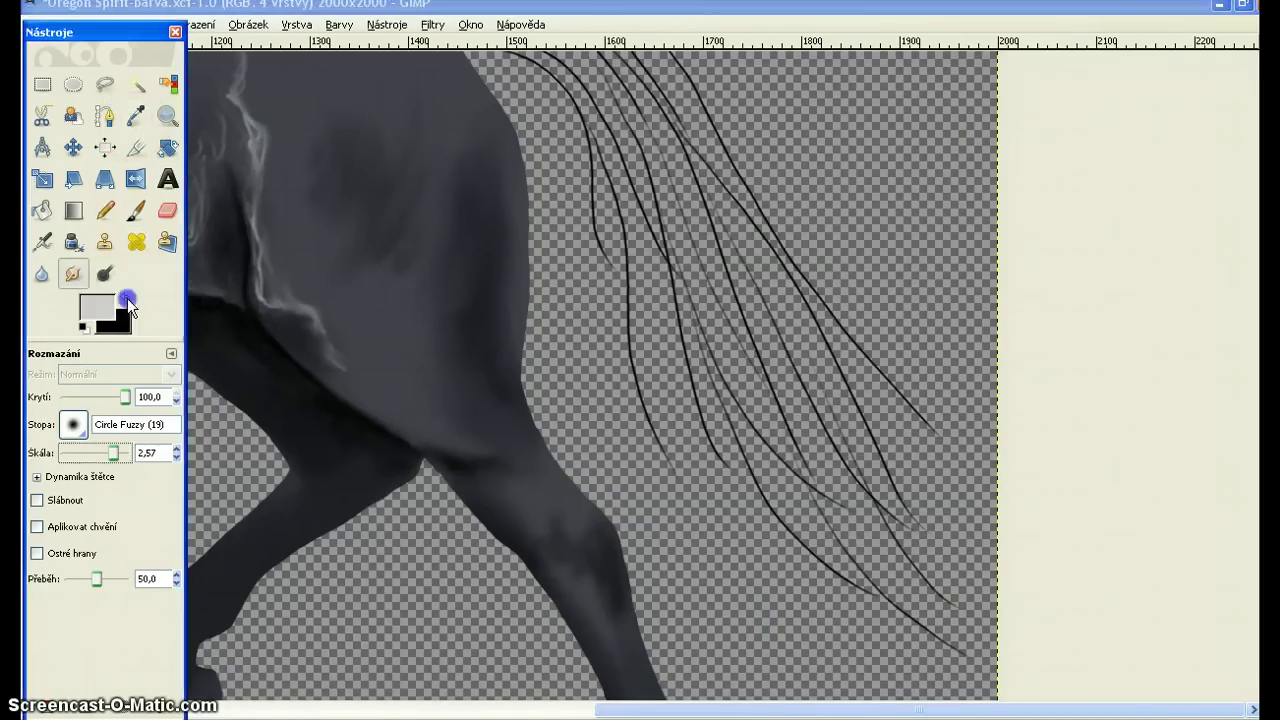
click(136, 211)
click(73, 398)
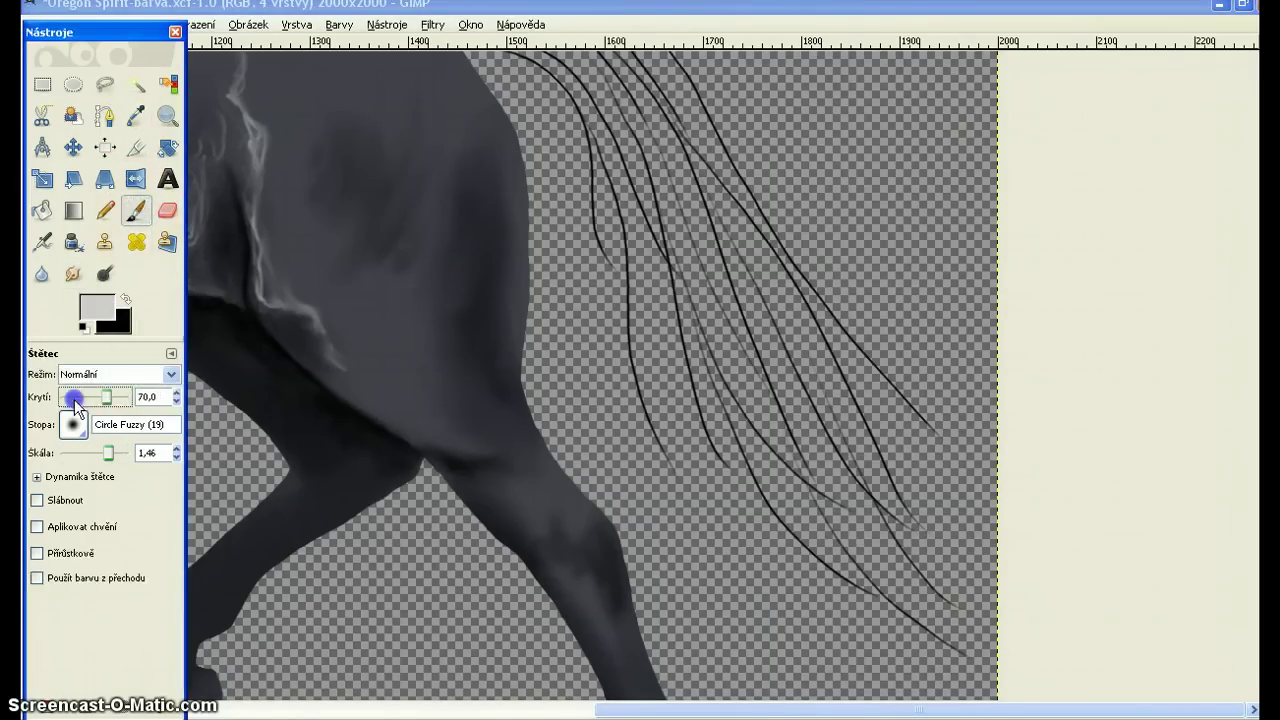
mouse_move(108, 452)
mouse_down()
mouse_move(126, 452)
mouse_move(110, 451)
mouse_up()
click(449, 167)
click(468, 133)
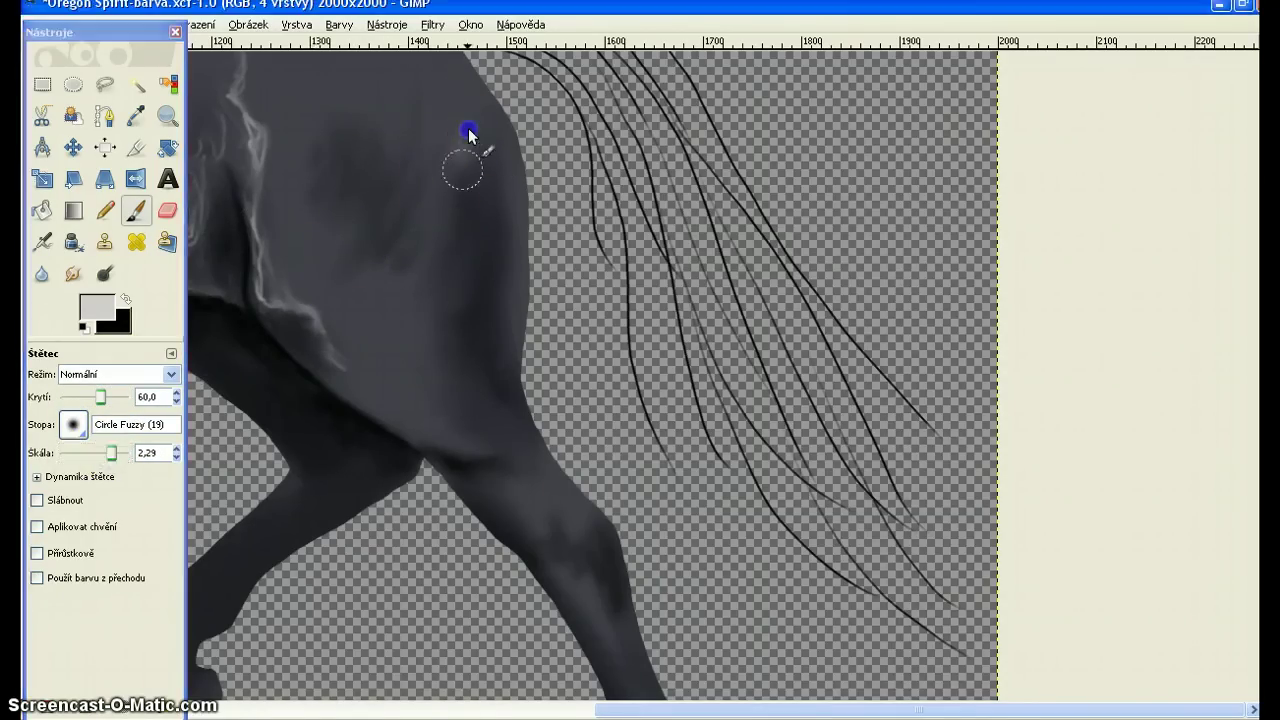
mouse_move(468, 133)
mouse_down()
mouse_move(456, 229)
mouse_move(422, 304)
mouse_move(462, 270)
mouse_move(478, 157)
mouse_move(458, 284)
mouse_move(480, 164)
mouse_move(512, 262)
mouse_move(493, 372)
mouse_up()
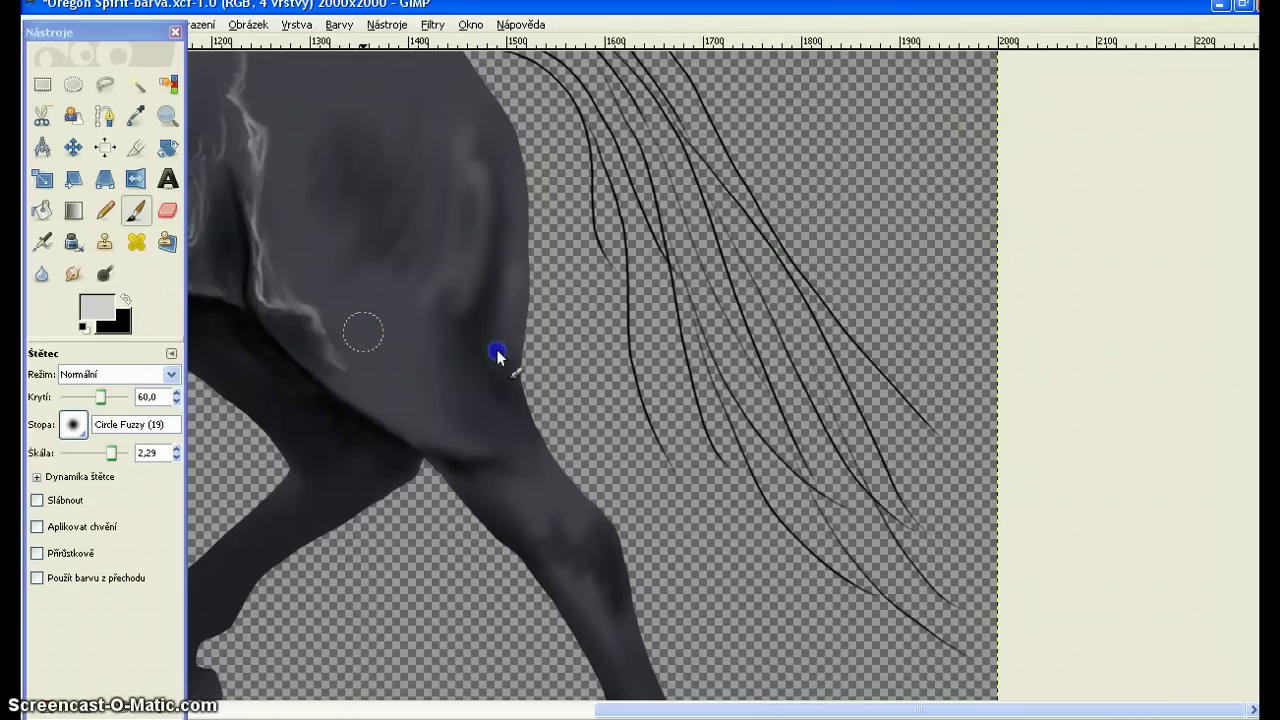
mouse_move(363, 332)
mouse_down()
mouse_move(371, 304)
mouse_move(431, 334)
mouse_move(536, 464)
mouse_up()
mouse_move(403, 230)
mouse_down()
mouse_move(397, 221)
mouse_move(414, 300)
mouse_move(430, 250)
mouse_up()
mouse_move(522, 238)
mouse_down()
mouse_move(556, 268)
mouse_move(469, 178)
mouse_move(473, 163)
mouse_move(452, 160)
mouse_move(550, 202)
mouse_move(590, 320)
mouse_move(587, 287)
mouse_move(490, 203)
mouse_move(418, 200)
mouse_move(534, 209)
mouse_move(455, 183)
mouse_move(476, 173)
mouse_move(528, 217)
mouse_move(485, 167)
mouse_move(580, 250)
mouse_move(584, 308)
mouse_move(519, 214)
mouse_move(443, 266)
mouse_move(428, 350)
mouse_move(466, 269)
mouse_move(590, 343)
mouse_move(593, 312)
mouse_move(593, 345)
mouse_up()
Soften the new grey highlights on the croup, buttock and thigh with the Smudge tool.
click(72, 273)
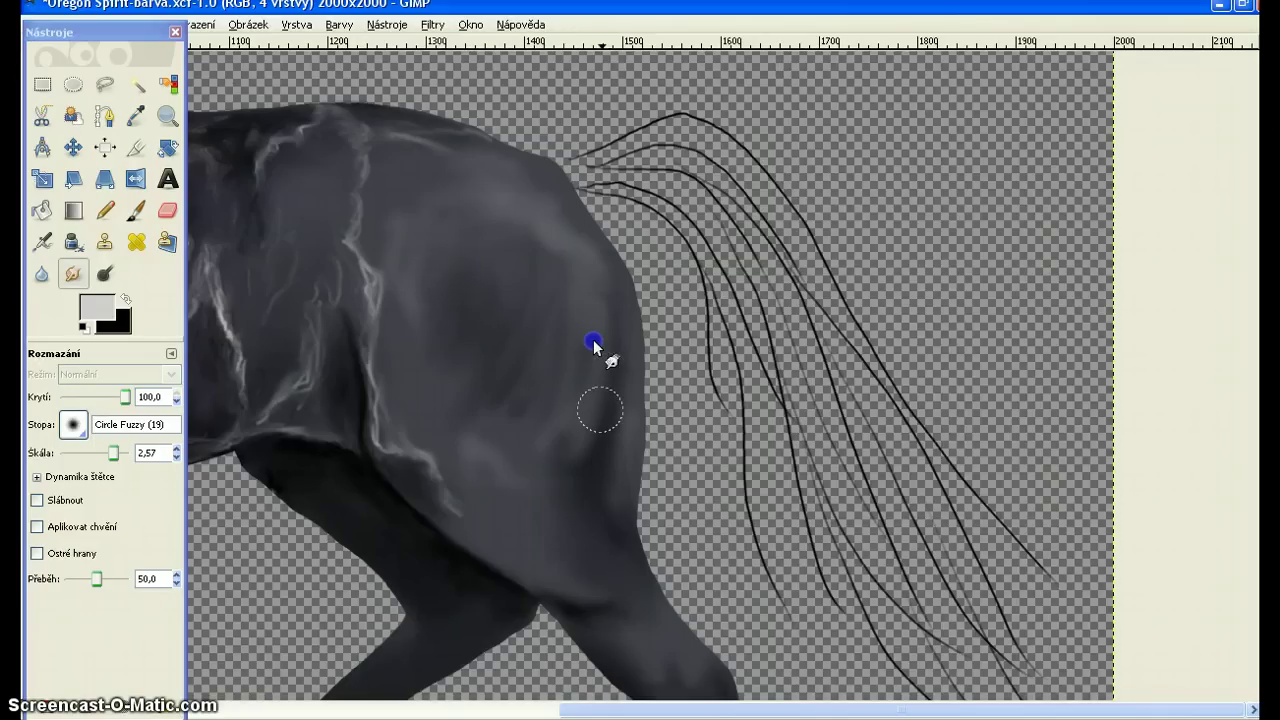
mouse_move(590, 418)
mouse_down()
mouse_move(617, 456)
mouse_move(592, 493)
mouse_move(609, 463)
mouse_move(592, 395)
mouse_move(593, 478)
mouse_move(601, 454)
mouse_move(567, 471)
mouse_move(607, 523)
mouse_move(596, 552)
mouse_move(551, 562)
mouse_move(593, 564)
mouse_move(606, 599)
mouse_move(627, 597)
mouse_move(532, 585)
mouse_move(598, 586)
mouse_up()
drag(625, 532, 502, 332)
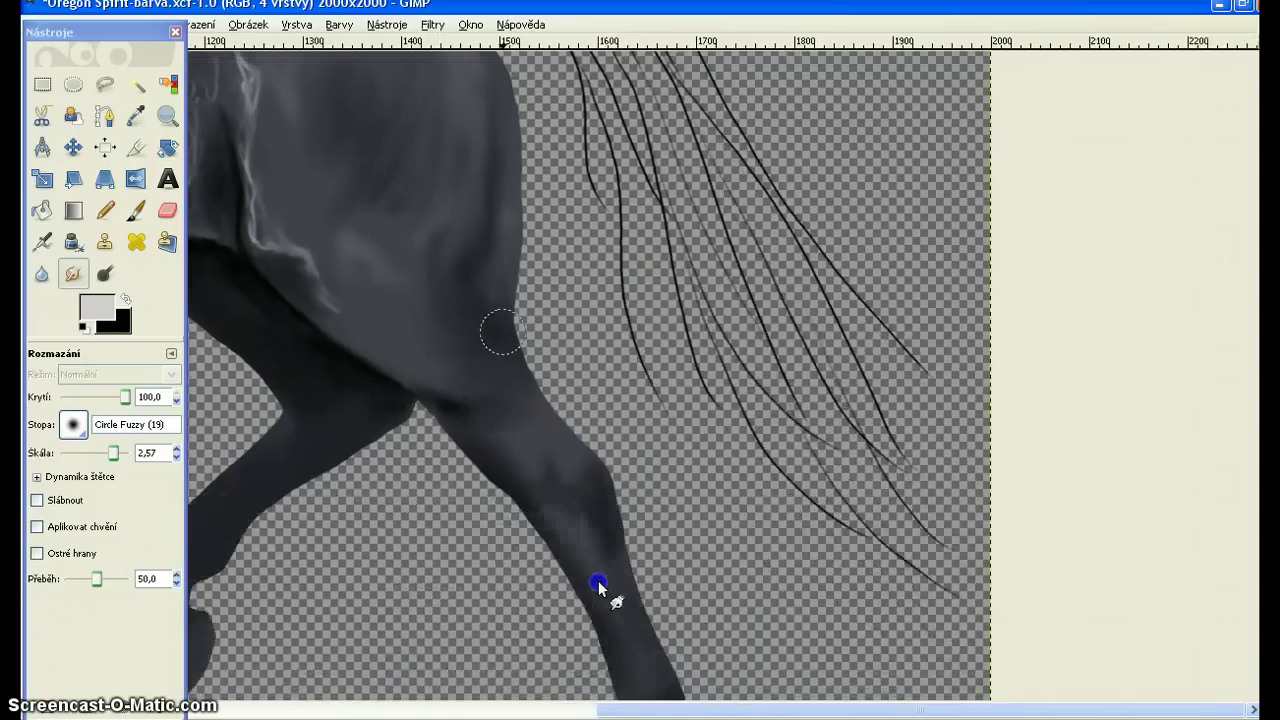
click(427, 378)
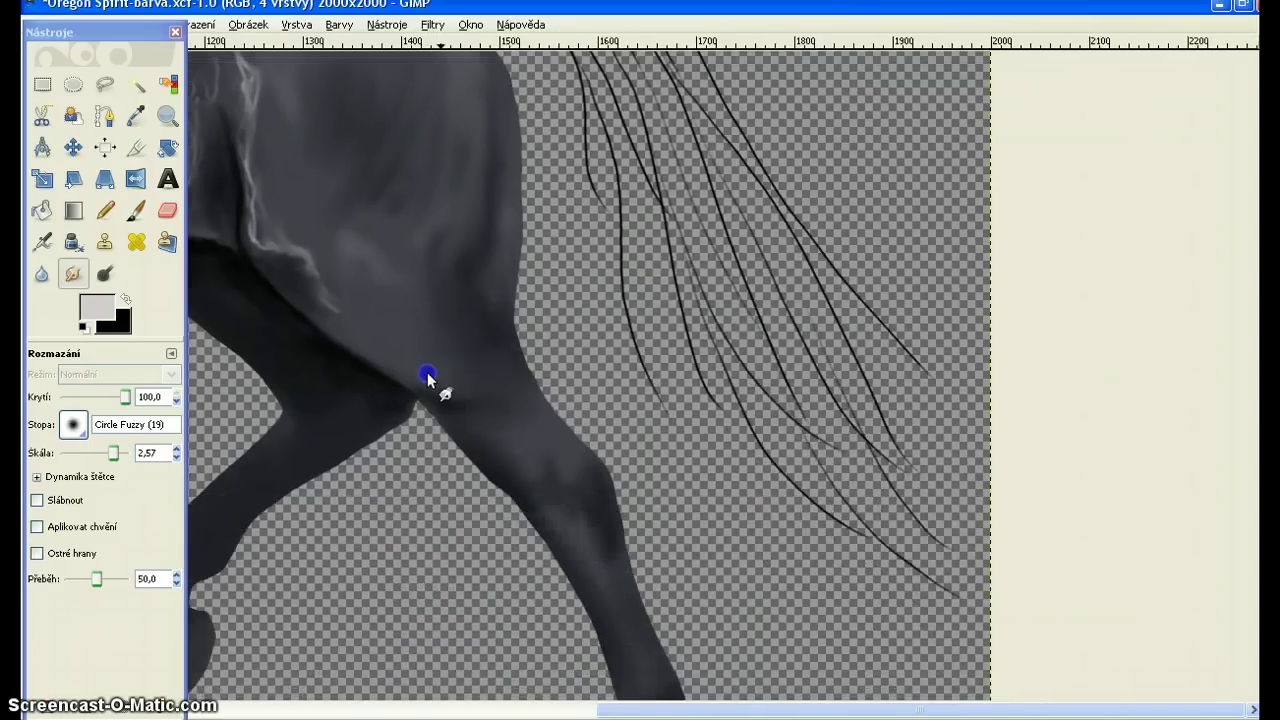
Paint light grey highlights on the lower thigh and along its front edge, and blend them with the Smudge tool.
key(p)
mouse_move(365, 320)
mouse_down()
mouse_move(429, 366)
mouse_move(383, 303)
mouse_up()
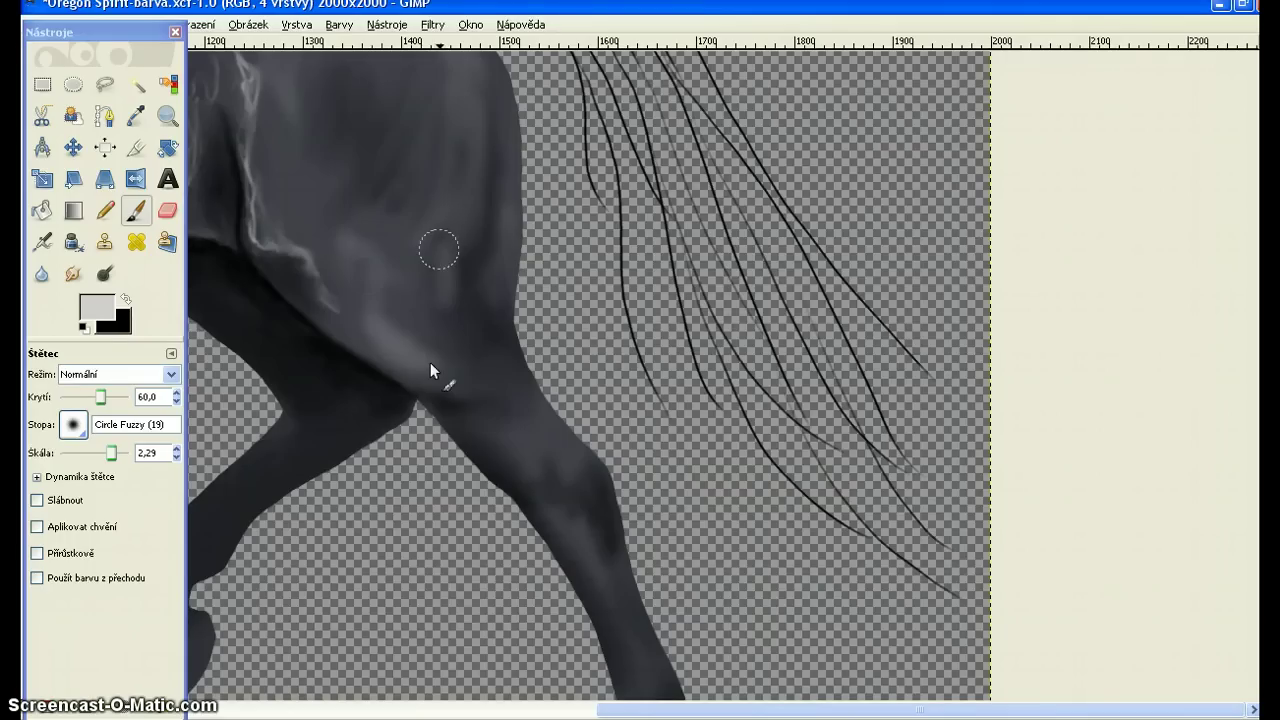
drag(440, 335, 480, 306)
key(s)
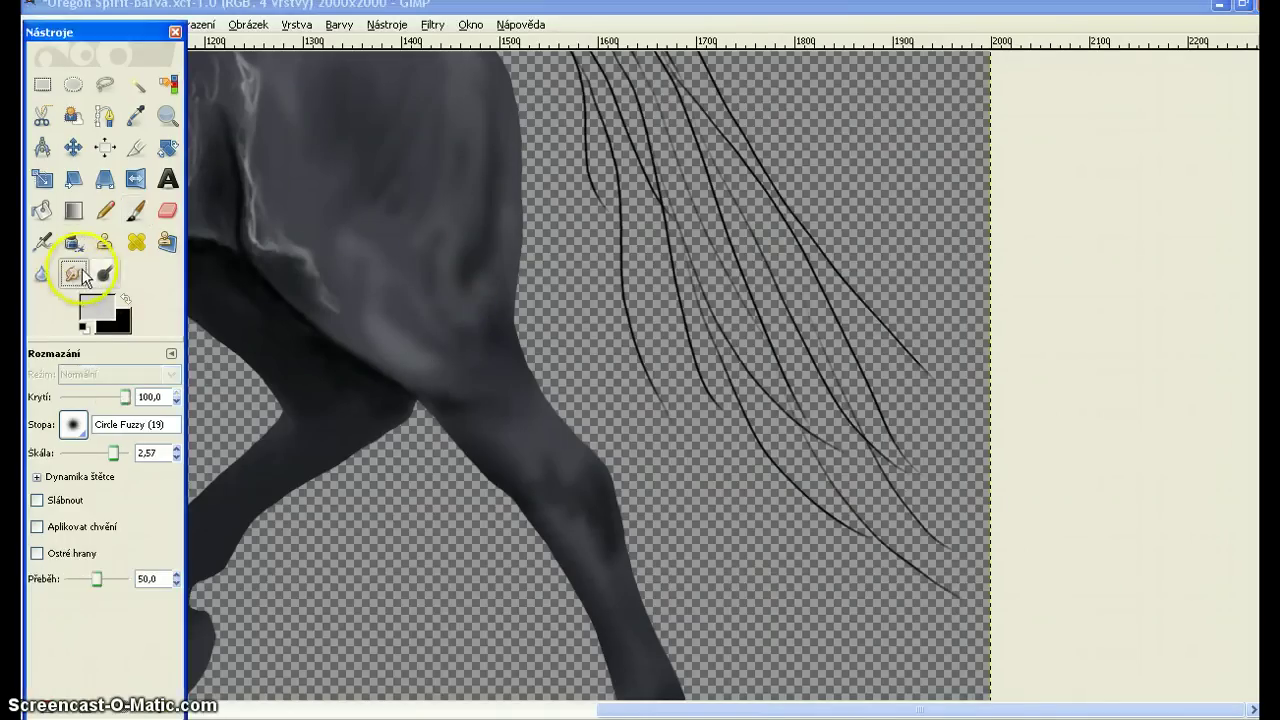
mouse_move(440, 238)
mouse_down()
mouse_move(434, 291)
mouse_move(459, 229)
mouse_move(454, 270)
mouse_move(471, 239)
mouse_move(469, 277)
mouse_move(487, 241)
mouse_move(482, 260)
mouse_move(437, 232)
mouse_move(383, 318)
mouse_move(380, 263)
mouse_move(442, 343)
mouse_move(436, 361)
mouse_move(377, 320)
mouse_move(342, 249)
mouse_move(359, 254)
mouse_move(415, 370)
mouse_up()
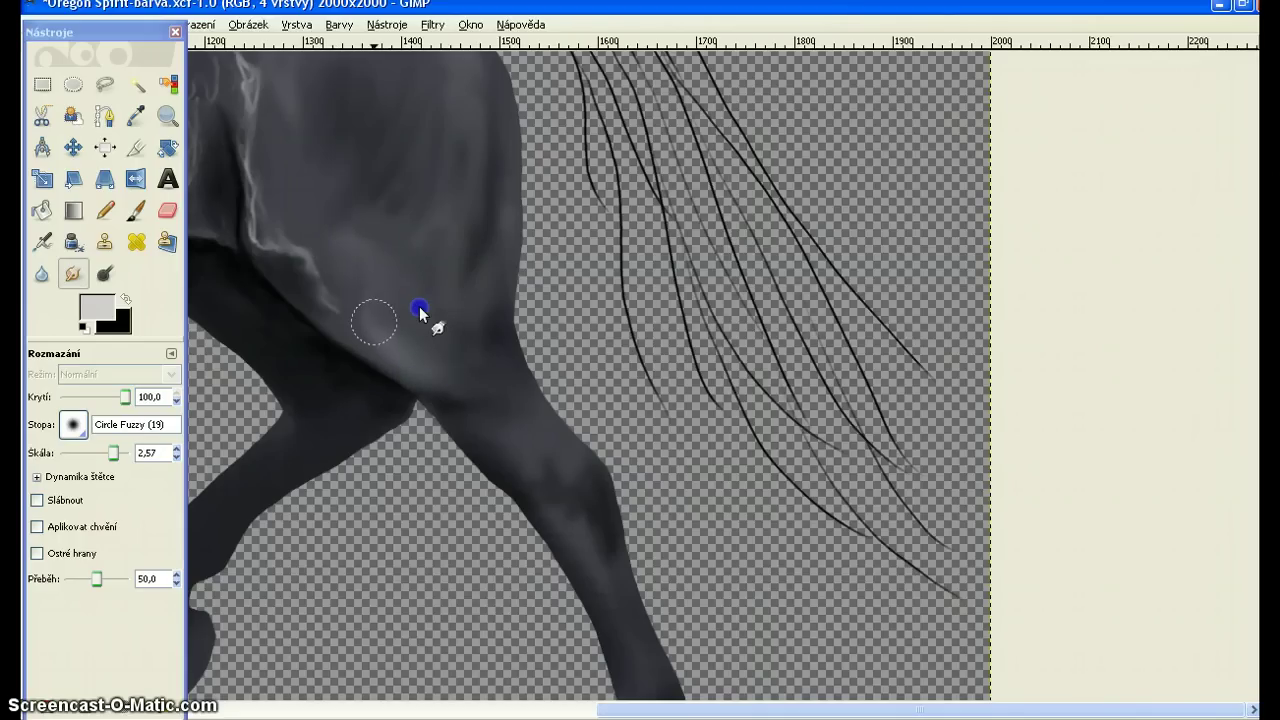
drag(419, 306, 366, 249)
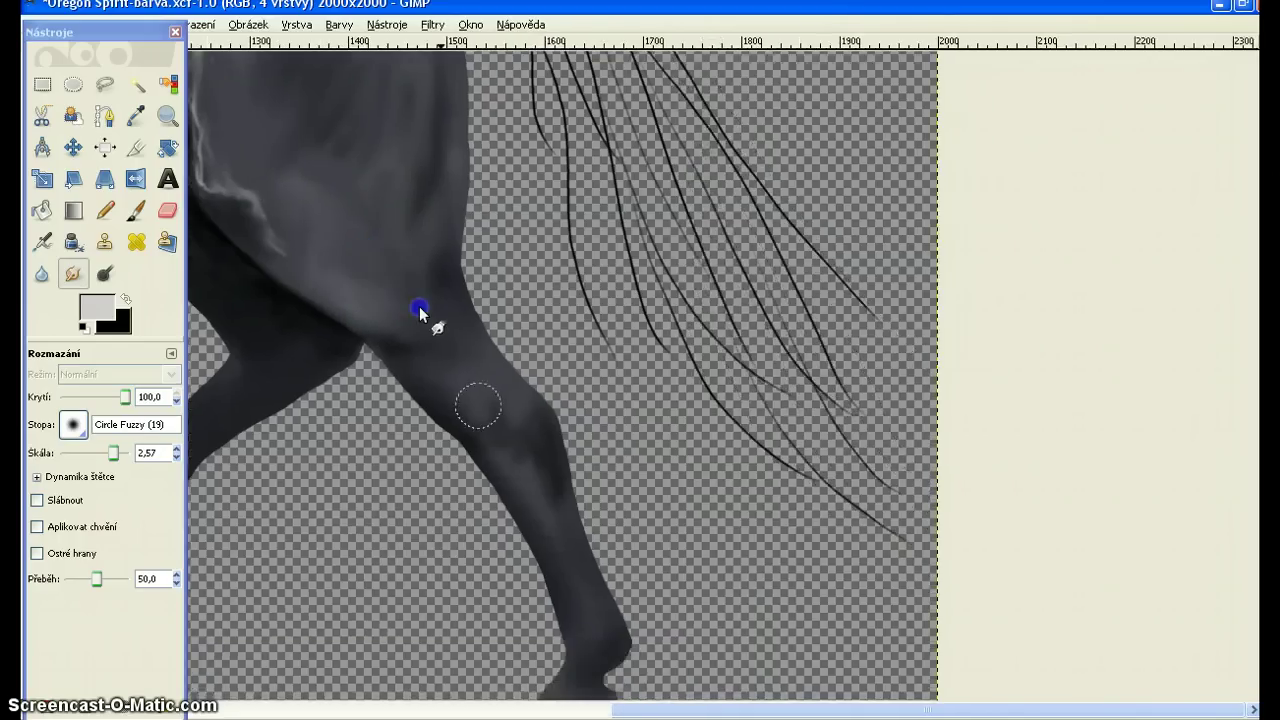
Add a light grey highlight on the trailing leg's gaskin above the hock and blend it with the Smudge tool.
click(137, 212)
mouse_move(461, 350)
mouse_down()
mouse_move(482, 403)
mouse_move(458, 360)
mouse_up()
click(73, 273)
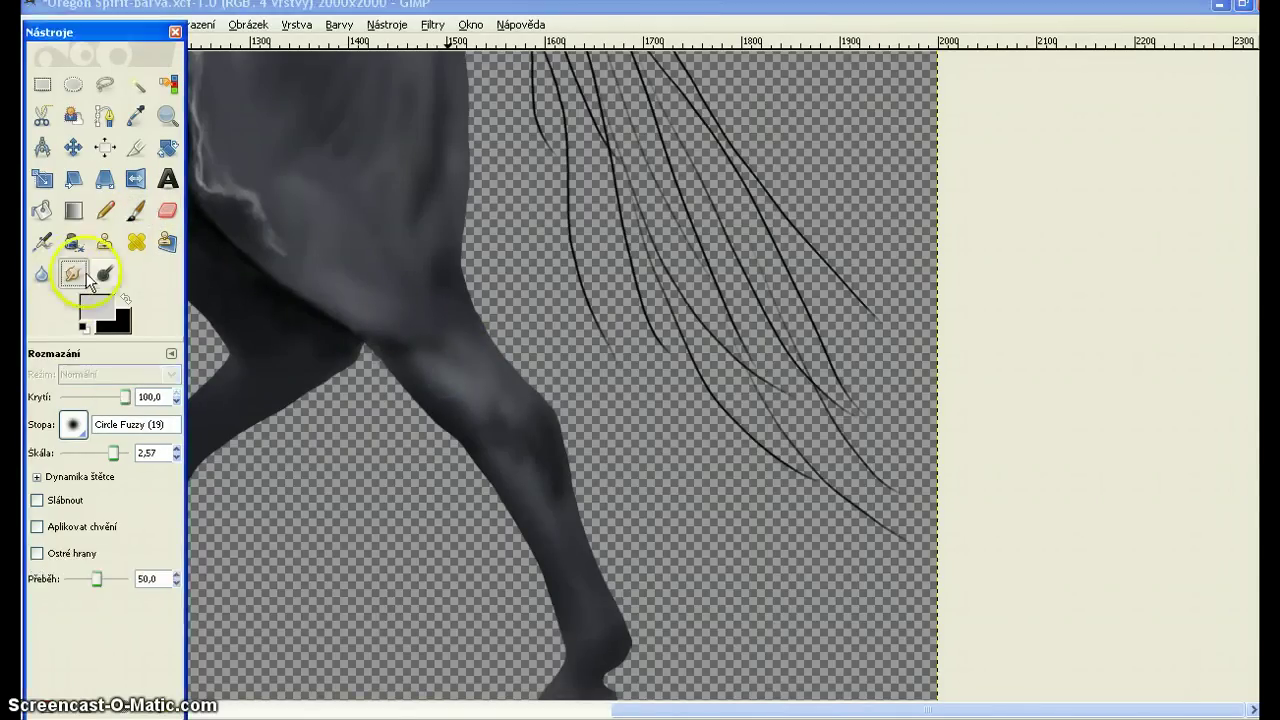
click(400, 330)
mouse_move(400, 330)
mouse_down()
mouse_move(397, 357)
mouse_move(431, 366)
mouse_move(428, 348)
mouse_move(457, 400)
mouse_move(491, 412)
mouse_move(487, 374)
mouse_up()
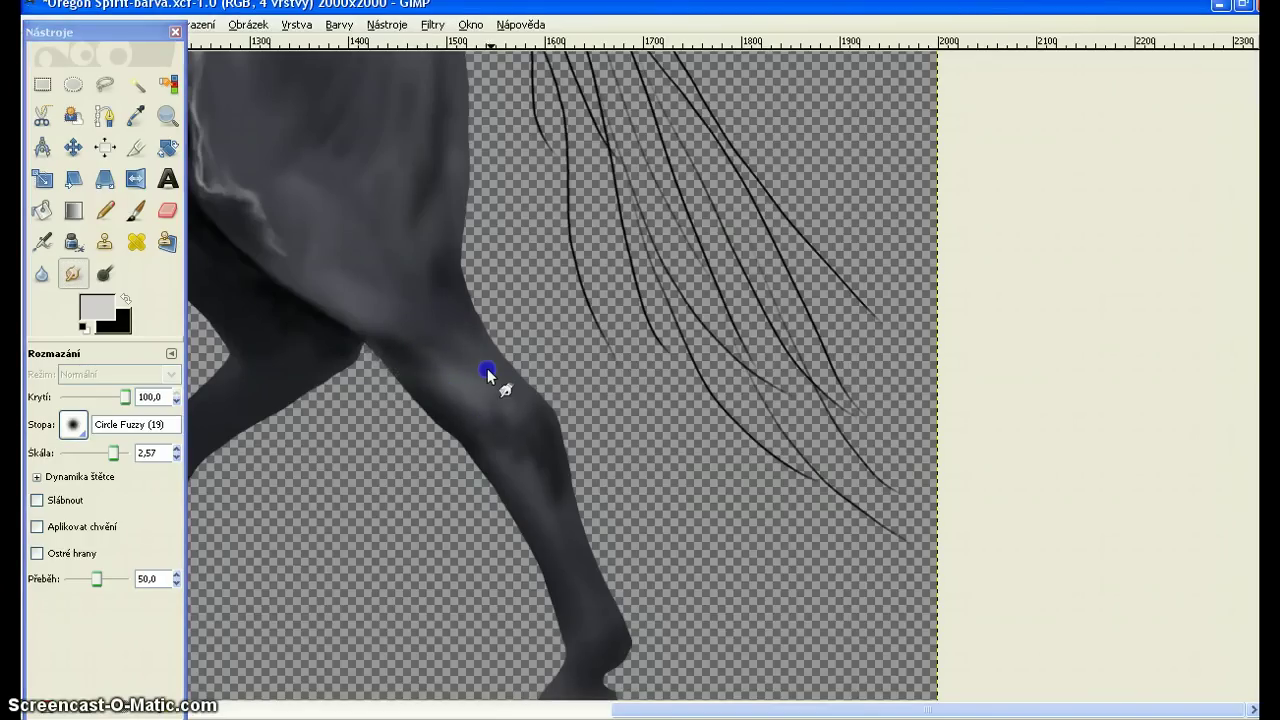
drag(635, 272, 771, 363)
drag(652, 448, 458, 205)
Paint light grey highlights down the cannon, fetlock and pastern of the trailing hind leg with the Paintbrush at scale 1.16.
click(135, 210)
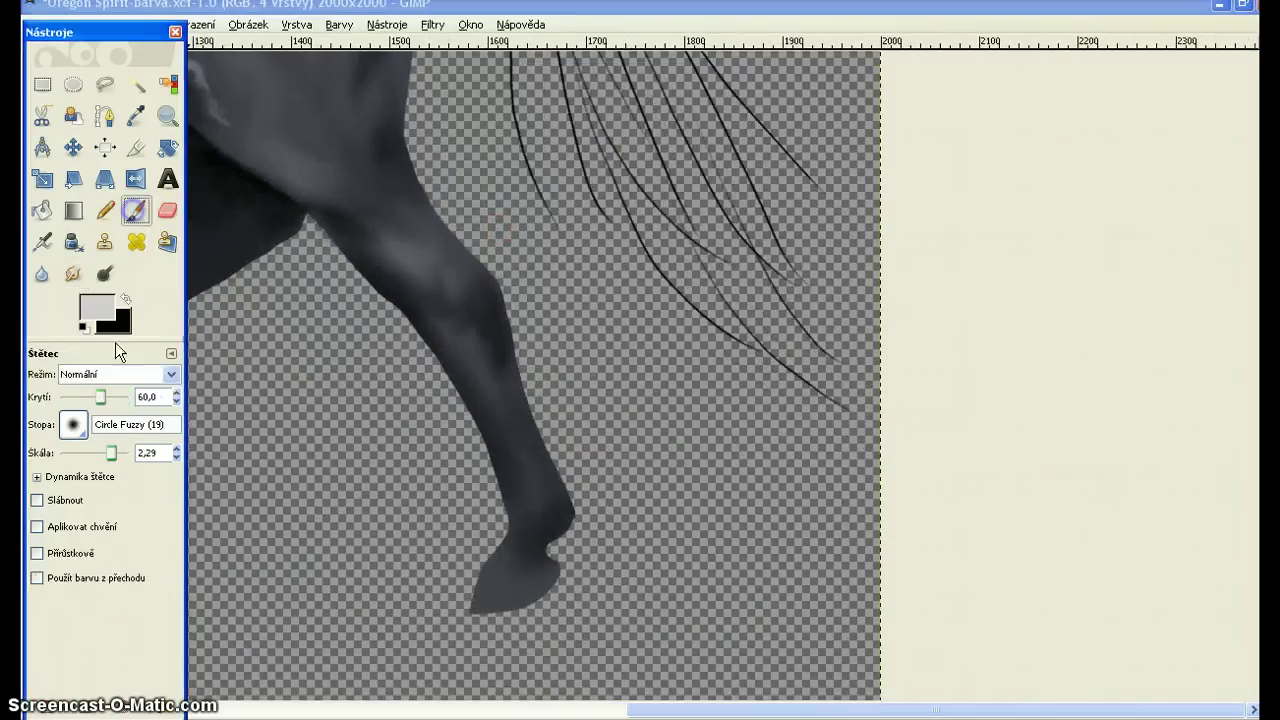
mouse_move(113, 454)
mouse_down()
mouse_move(134, 453)
mouse_move(106, 451)
mouse_up()
mouse_move(531, 375)
mouse_down()
mouse_move(467, 355)
mouse_move(515, 465)
mouse_move(507, 377)
mouse_up()
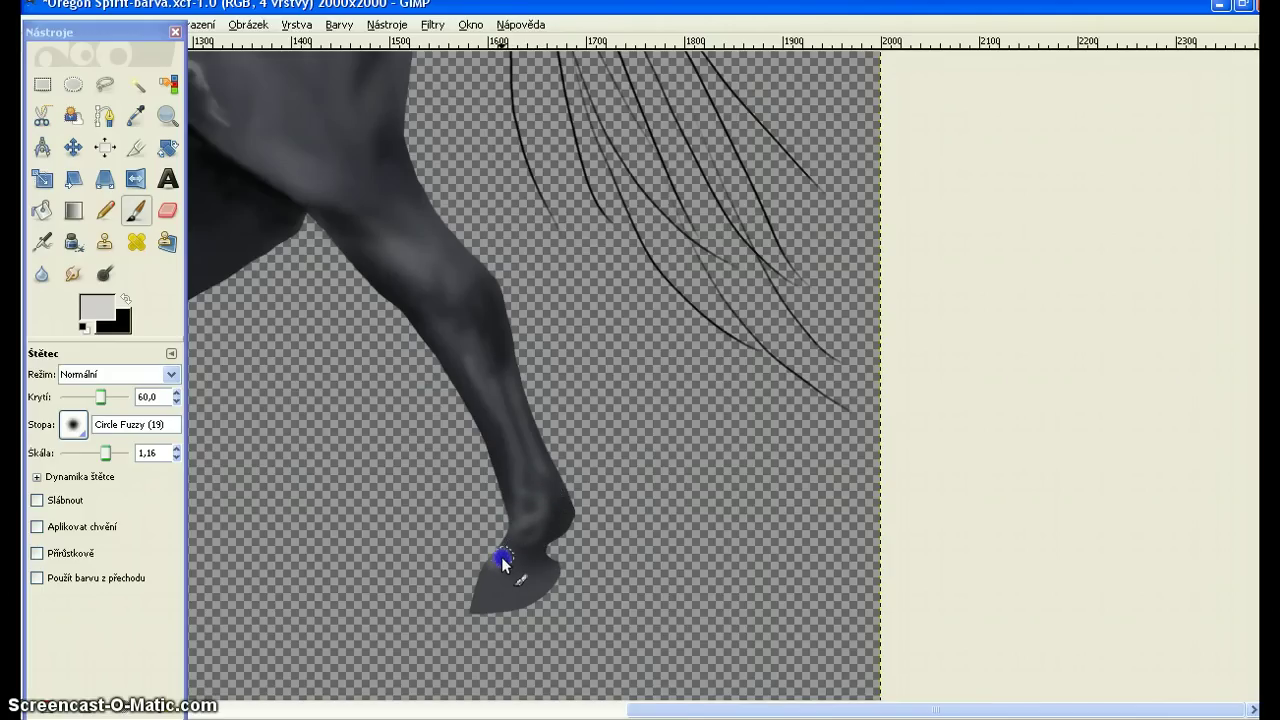
Soften the highlights on the lower trailing hind leg and fetlock, reducing the Smudge tool's scale to 1.63.
click(72, 273)
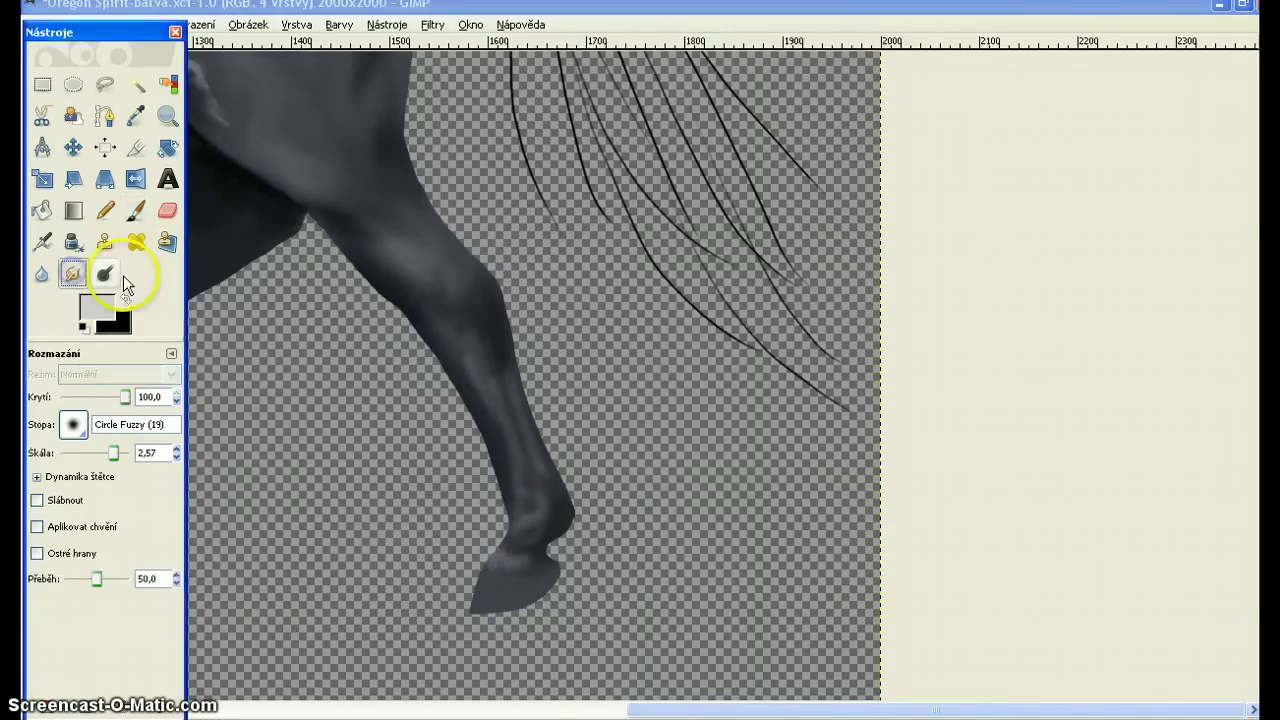
drag(537, 515, 529, 528)
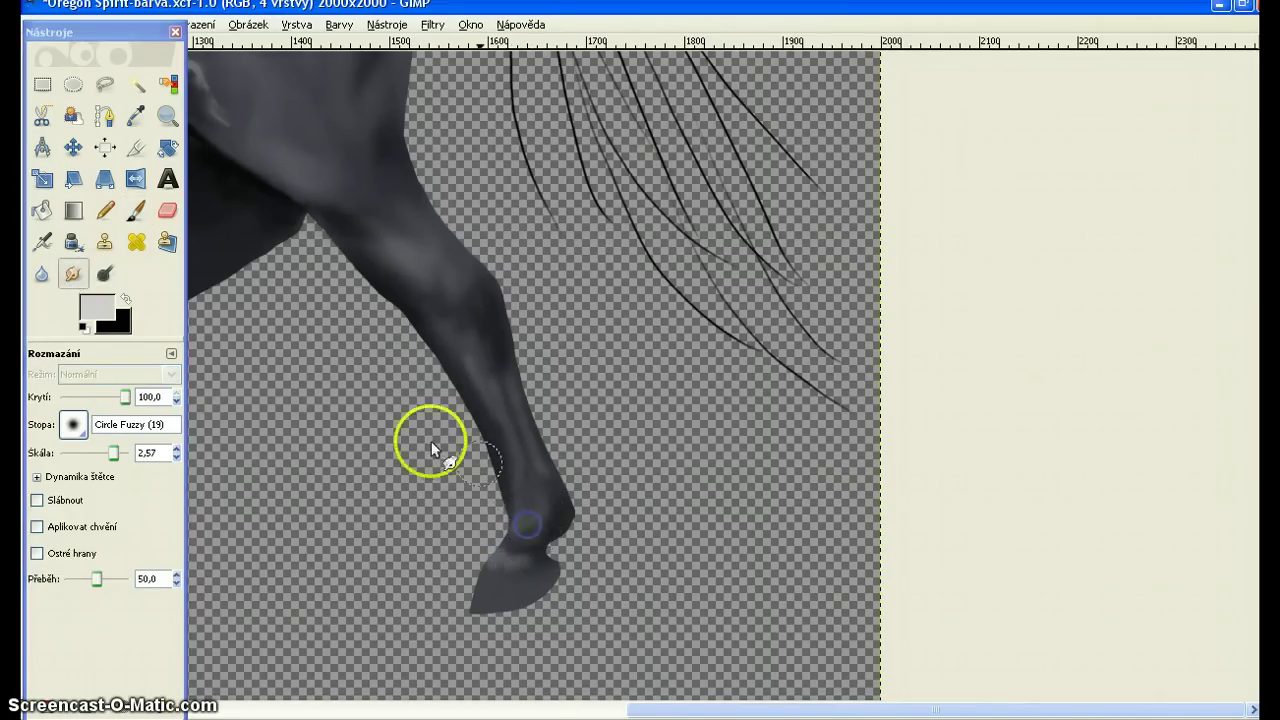
drag(114, 450, 109, 452)
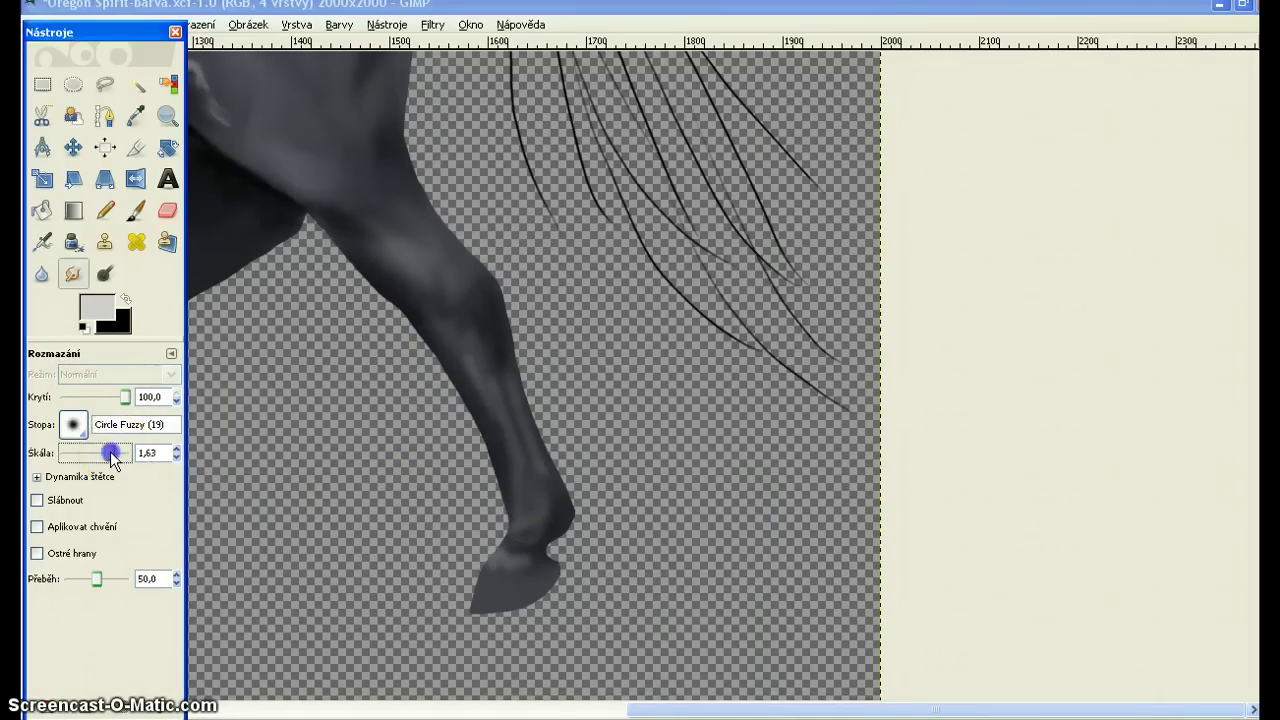
mouse_move(571, 501)
mouse_down()
mouse_move(532, 465)
mouse_move(551, 491)
mouse_move(554, 530)
mouse_up()
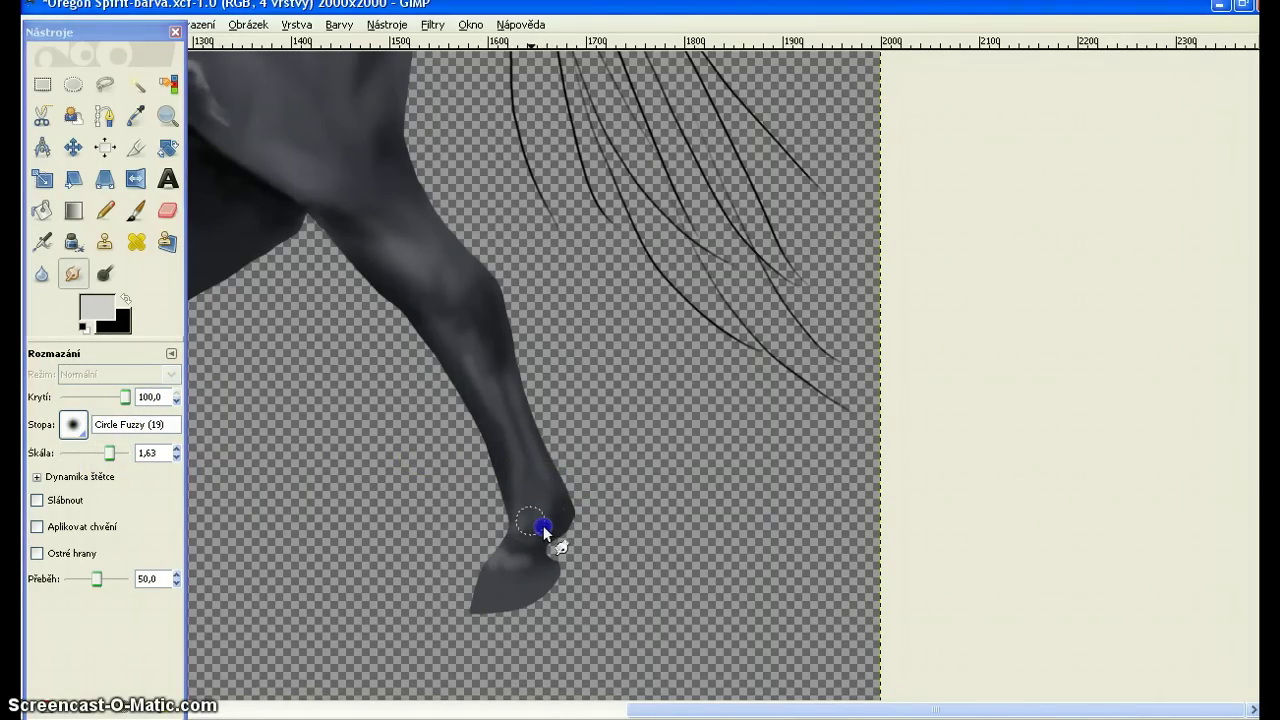
click(462, 358)
drag(499, 285, 791, 509)
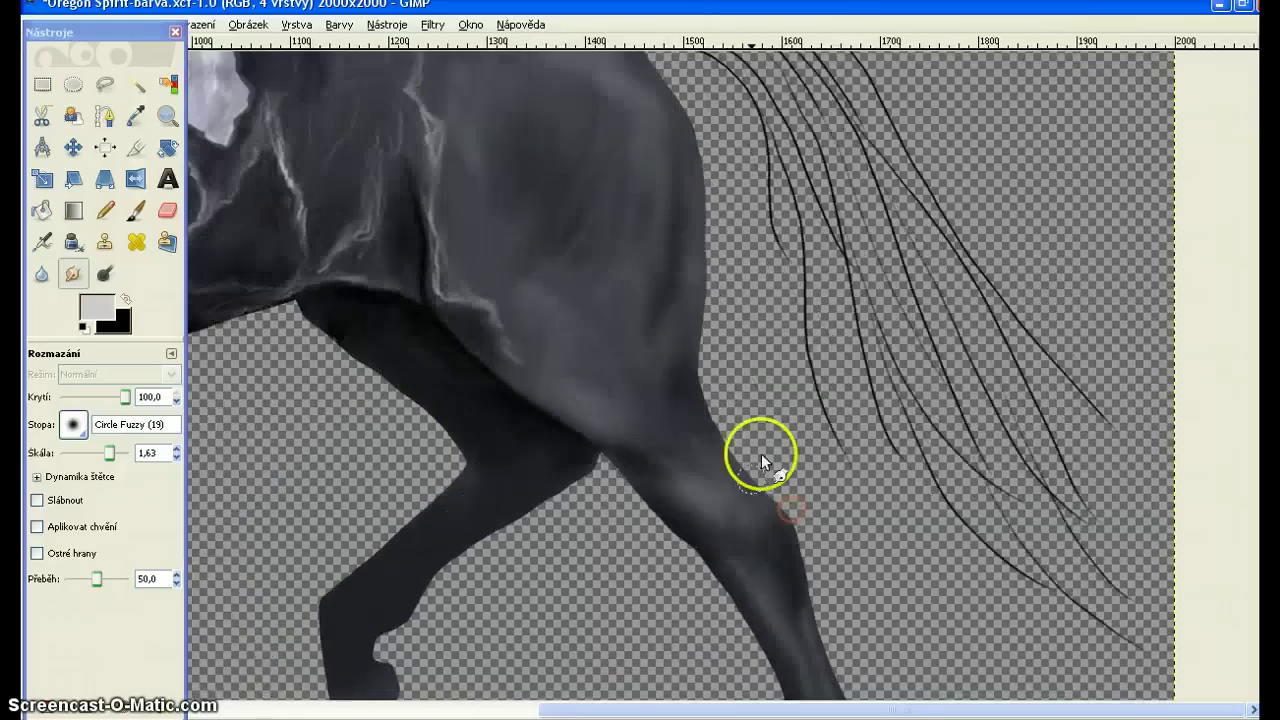
mouse_move(762, 456)
mouse_down()
mouse_move(786, 394)
mouse_move(749, 523)
mouse_up()
click(591, 325)
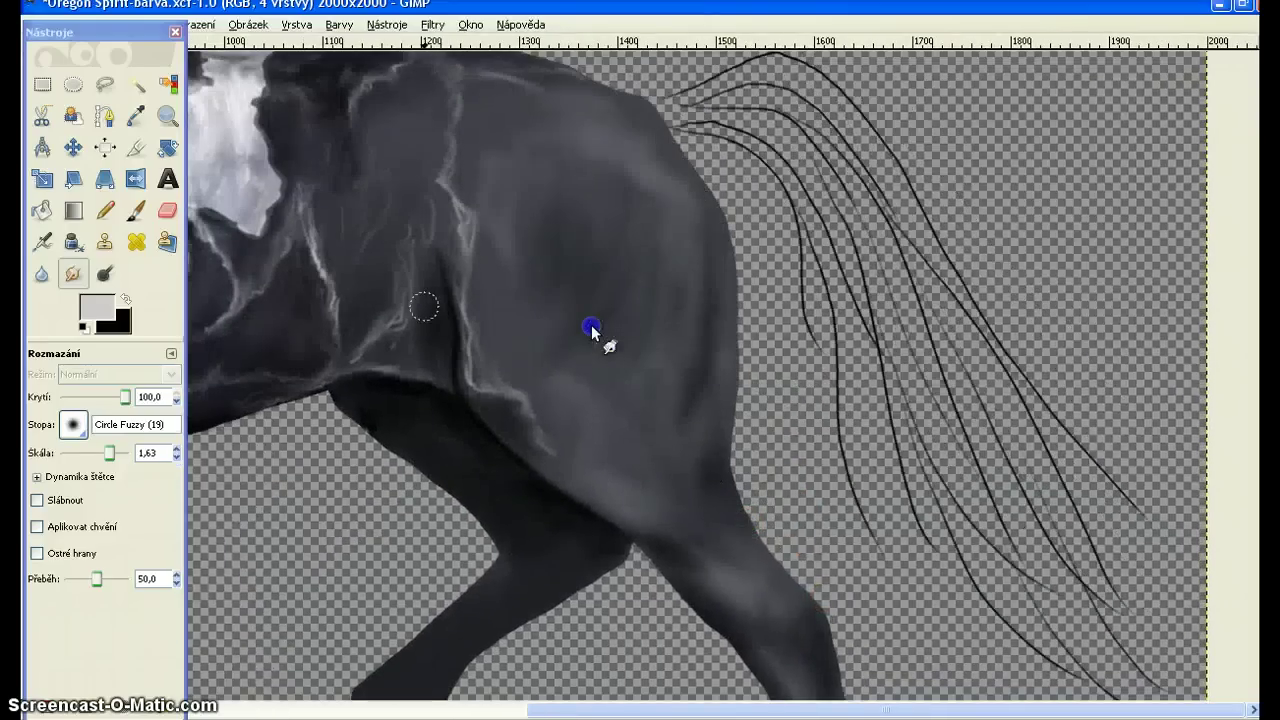
Paint fine black strokes on the rear thigh with the Paintbrush at scale 0.27 and opacity 70, and bring up the Layers dialog.
click(163, 297)
click(125, 298)
click(135, 210)
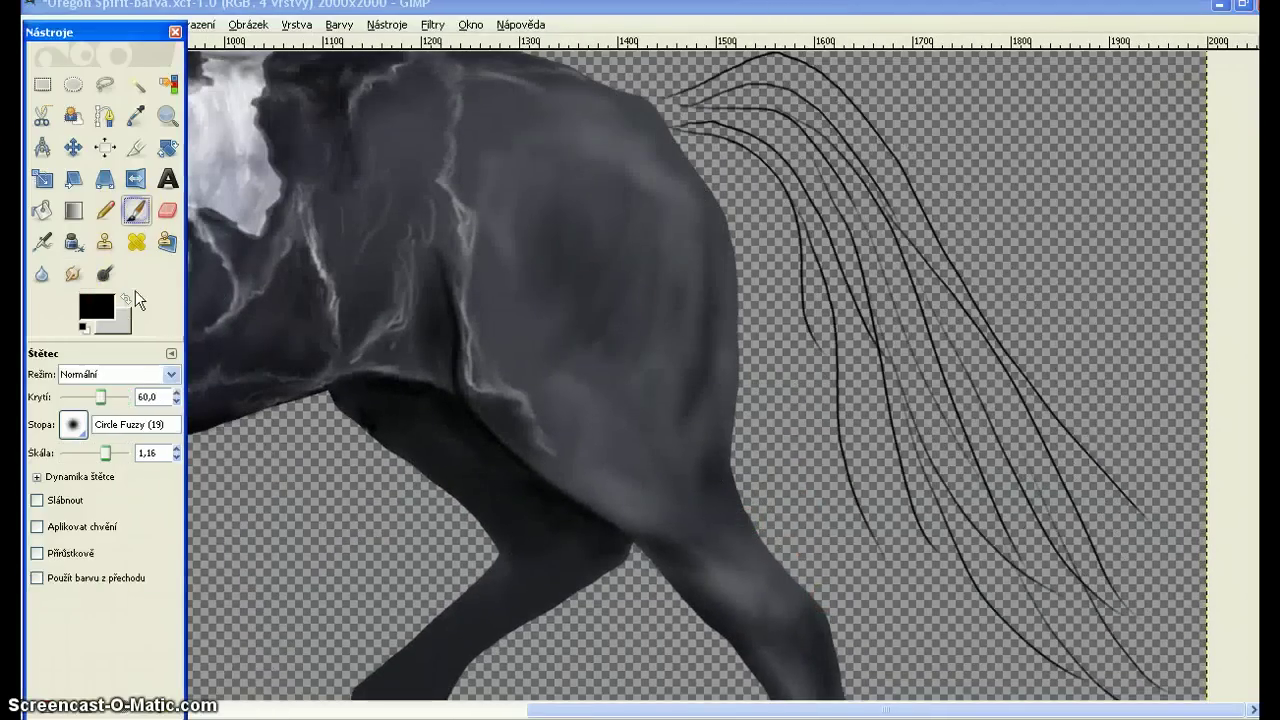
drag(108, 450, 97, 452)
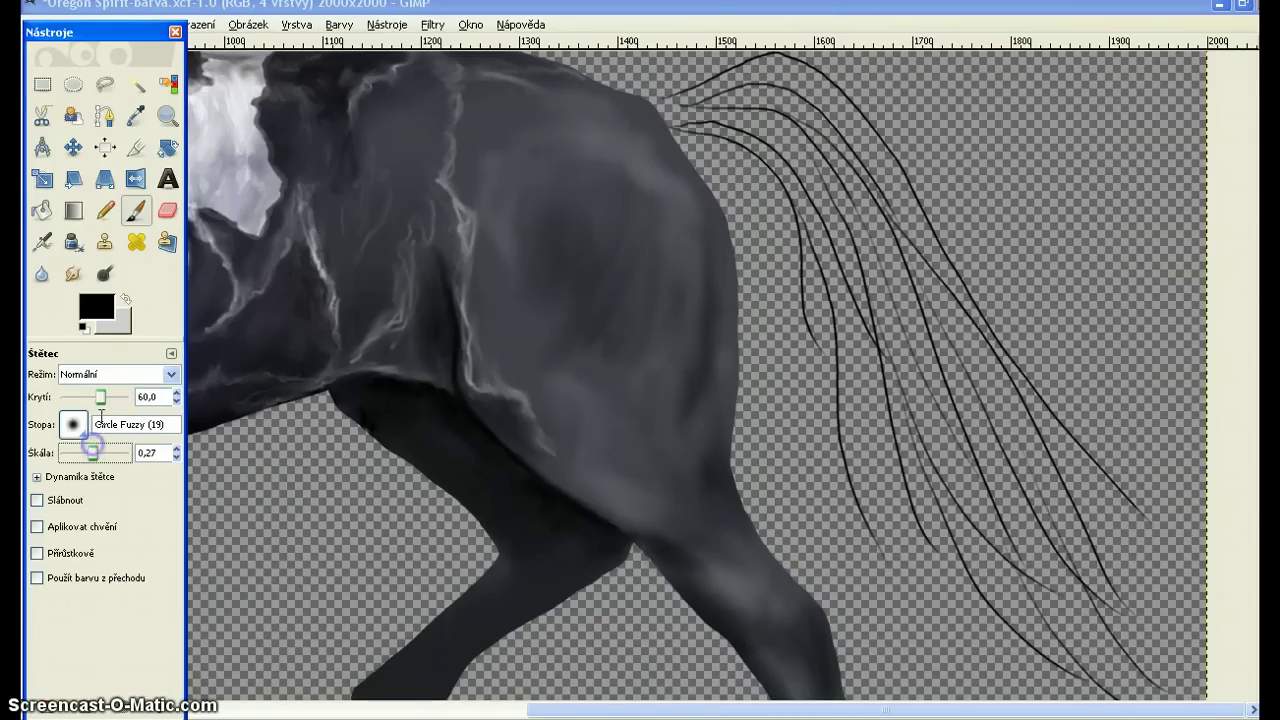
click(112, 397)
click(707, 278)
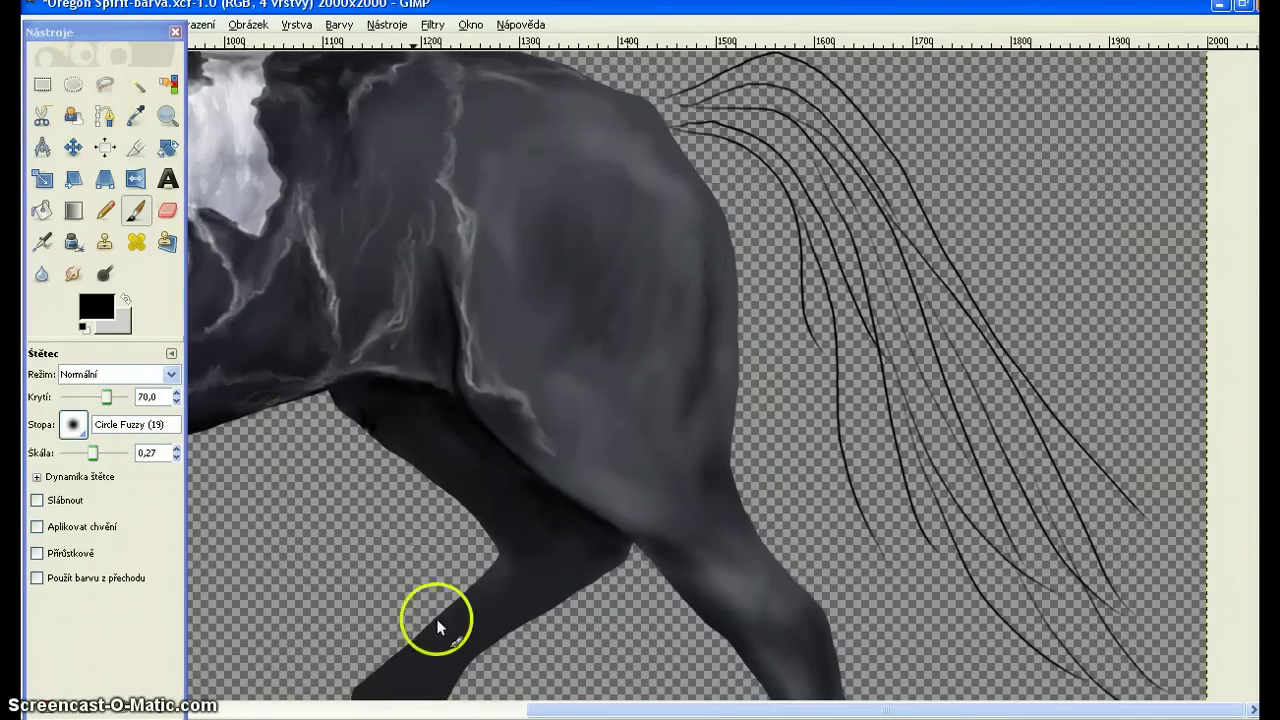
click(388, 719)
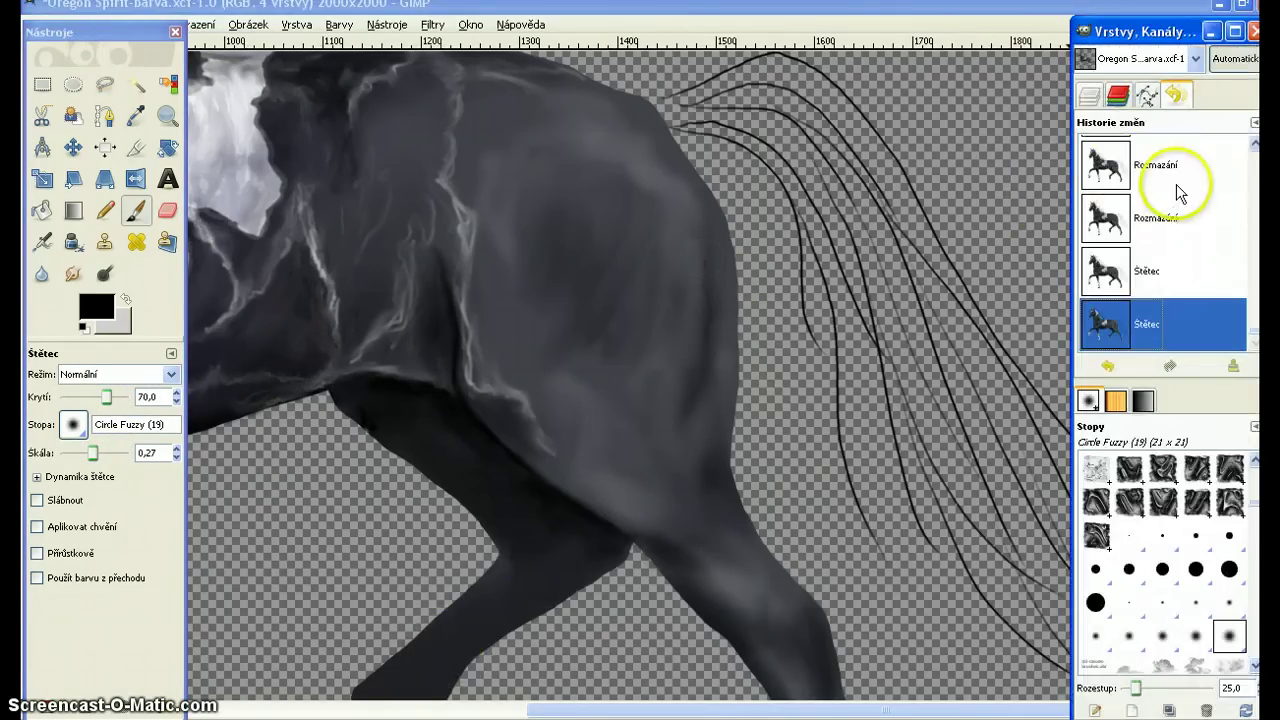
Revert the last rear thigh strokes through the undo history and repaint the black crease with the Paintbrush at scale 0.43.
click(1170, 217)
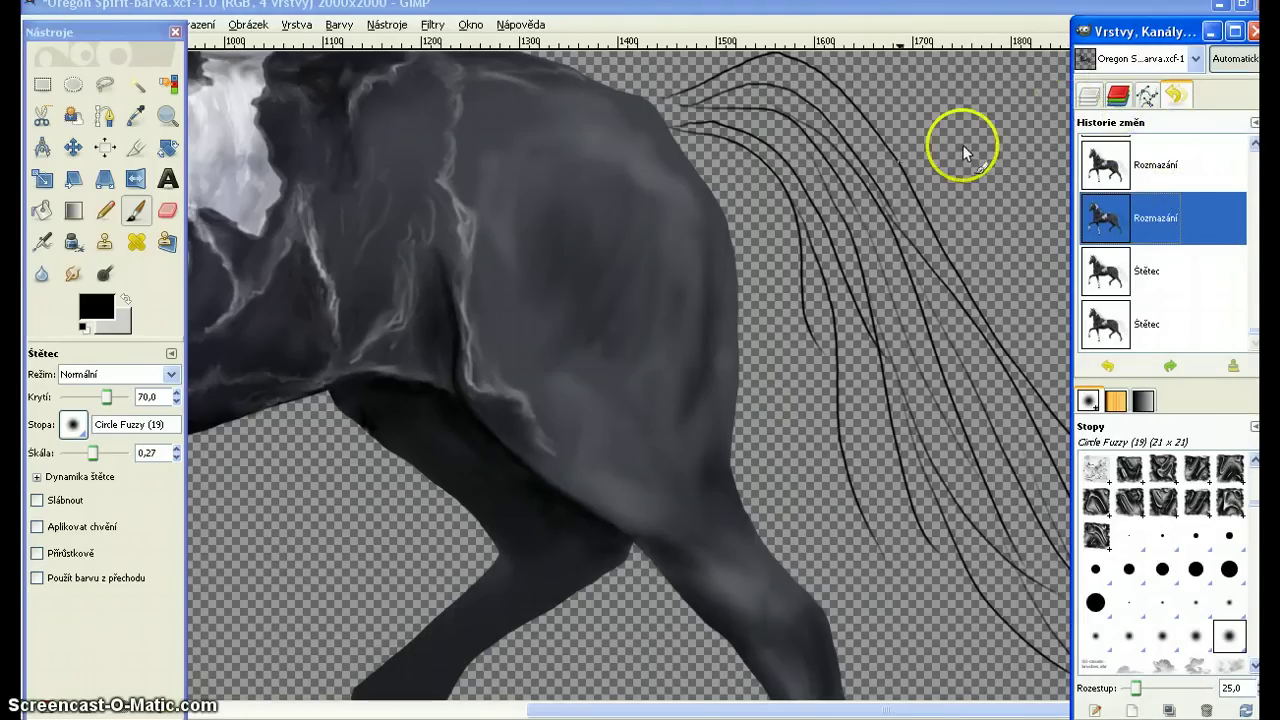
click(116, 460)
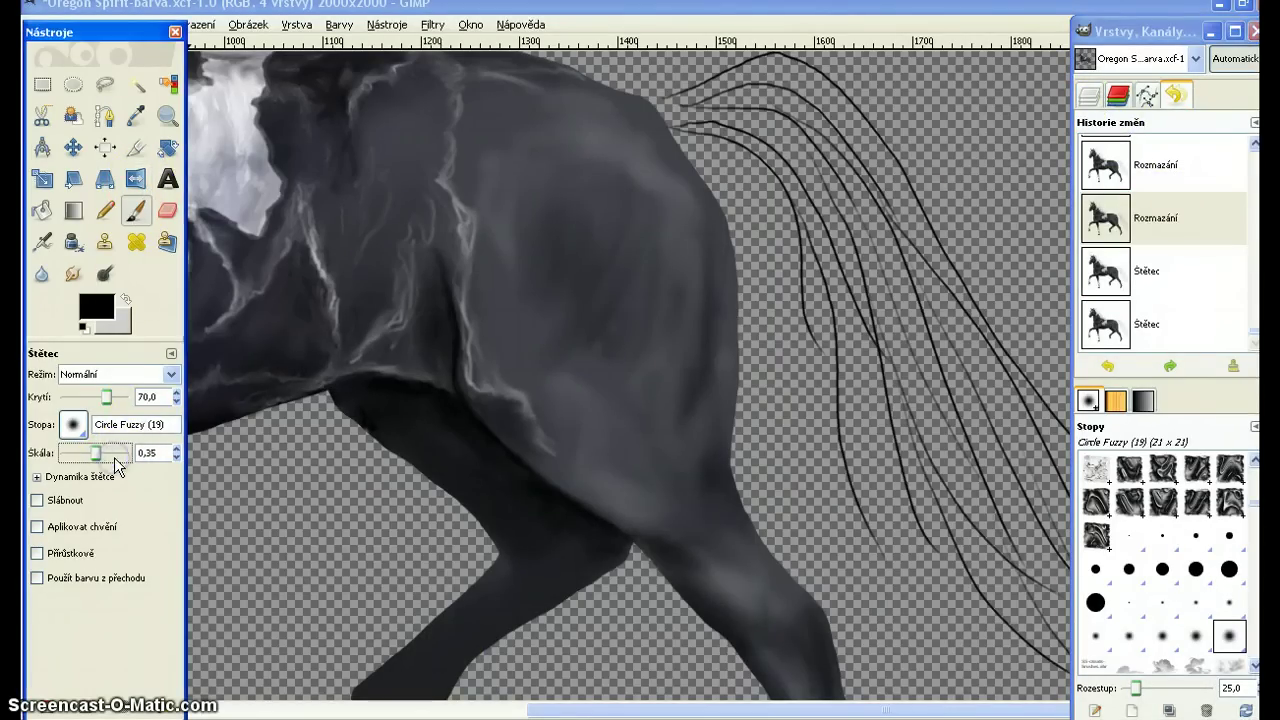
click(689, 335)
click(704, 263)
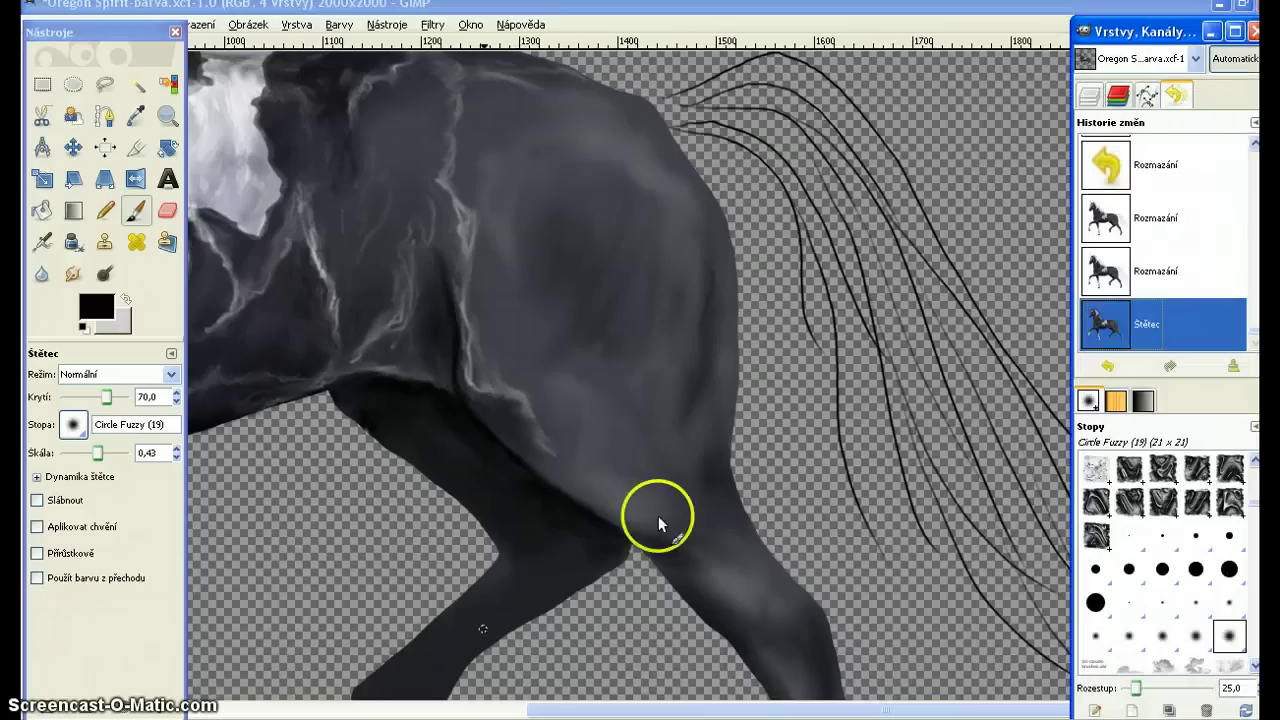
click(1157, 271)
click(710, 262)
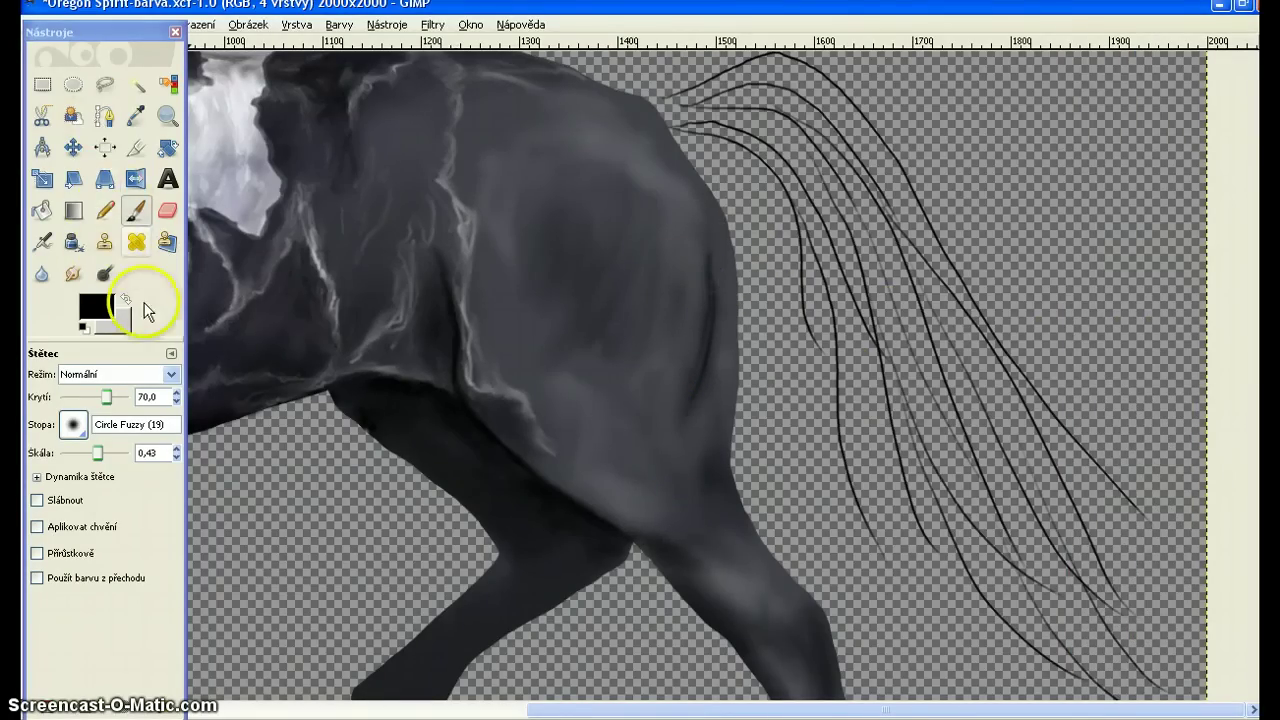
Move the toolbox clear of the menu bar, rework the black crease along the rear thigh and smudge it at scale 1.63.
drag(117, 43, 119, 44)
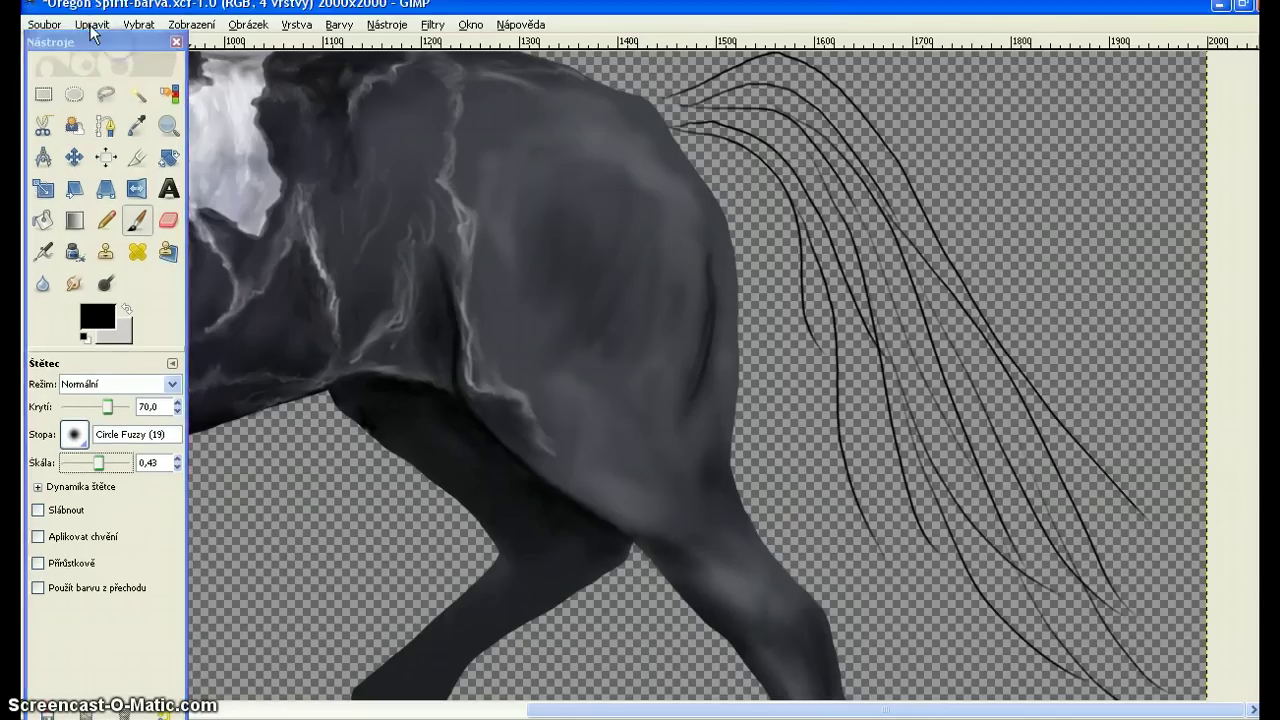
click(99, 43)
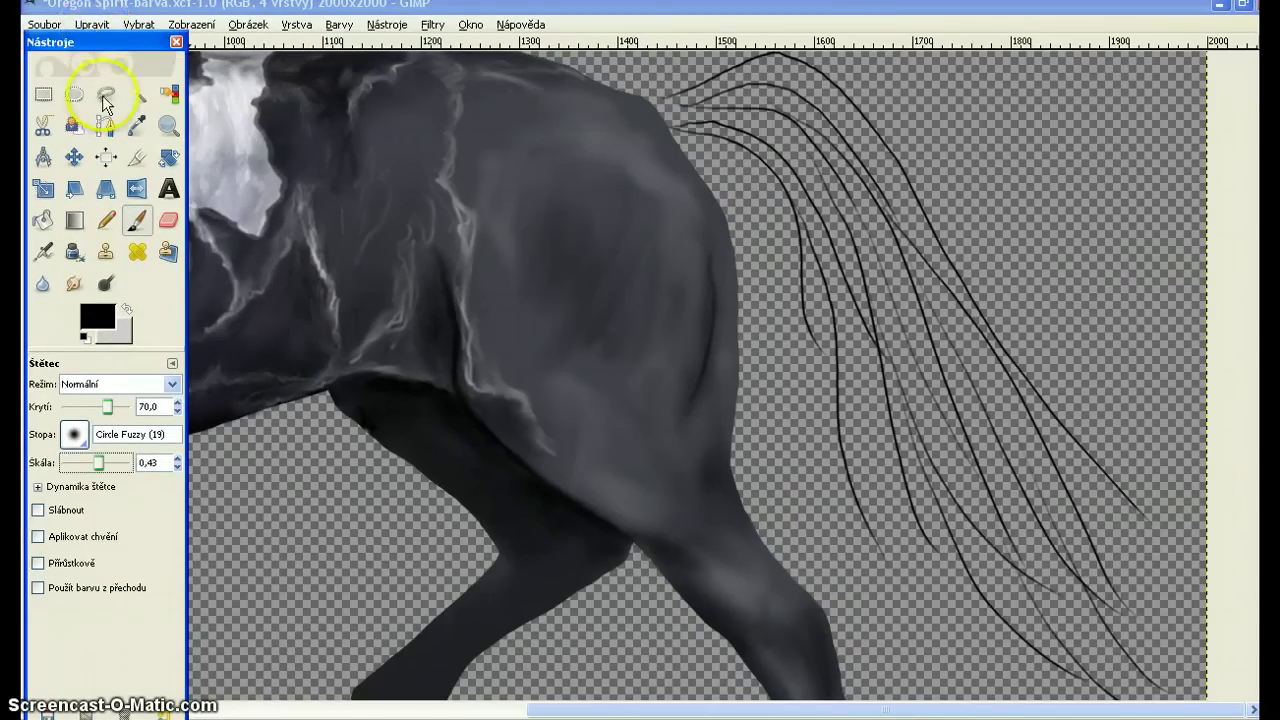
click(213, 233)
click(712, 276)
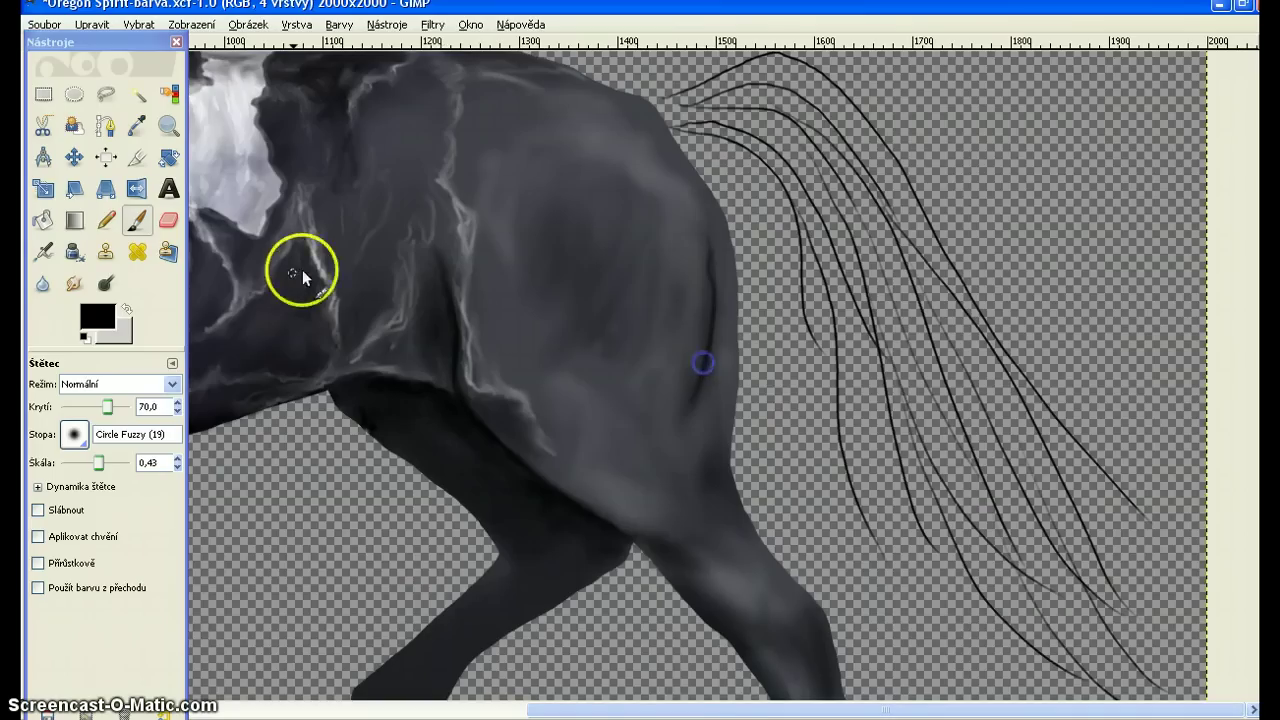
click(73, 283)
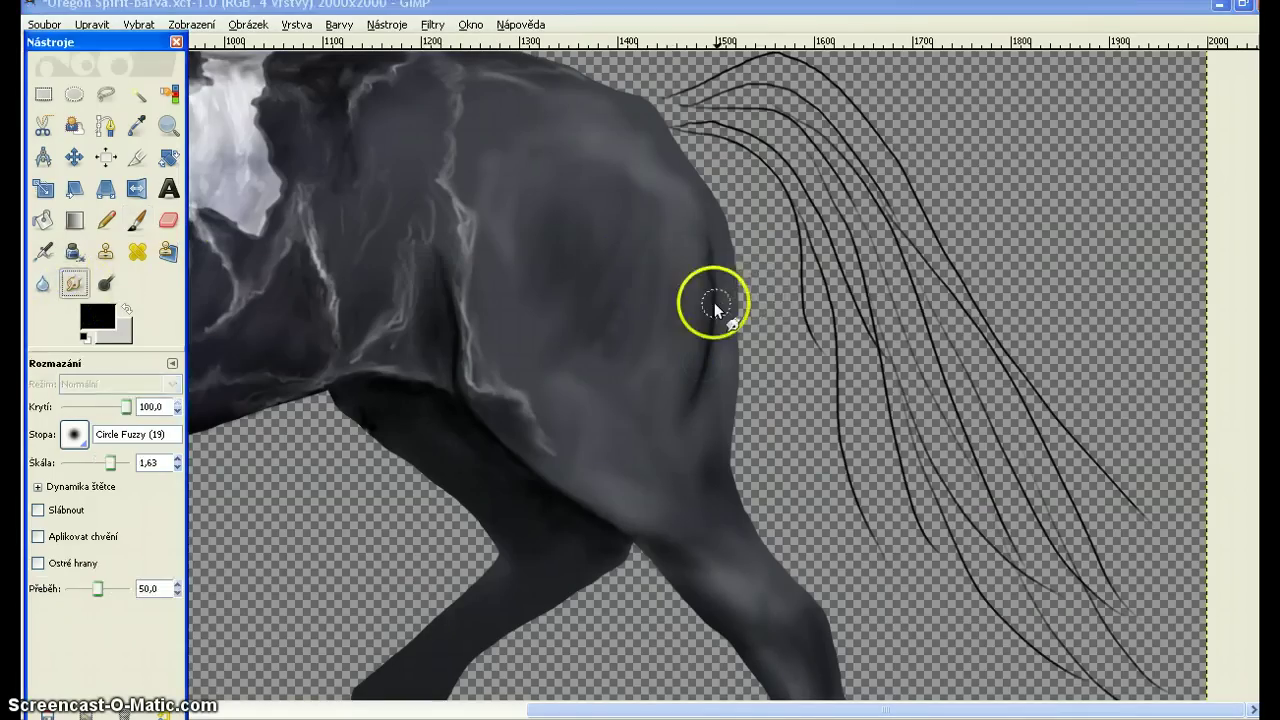
drag(714, 302, 707, 255)
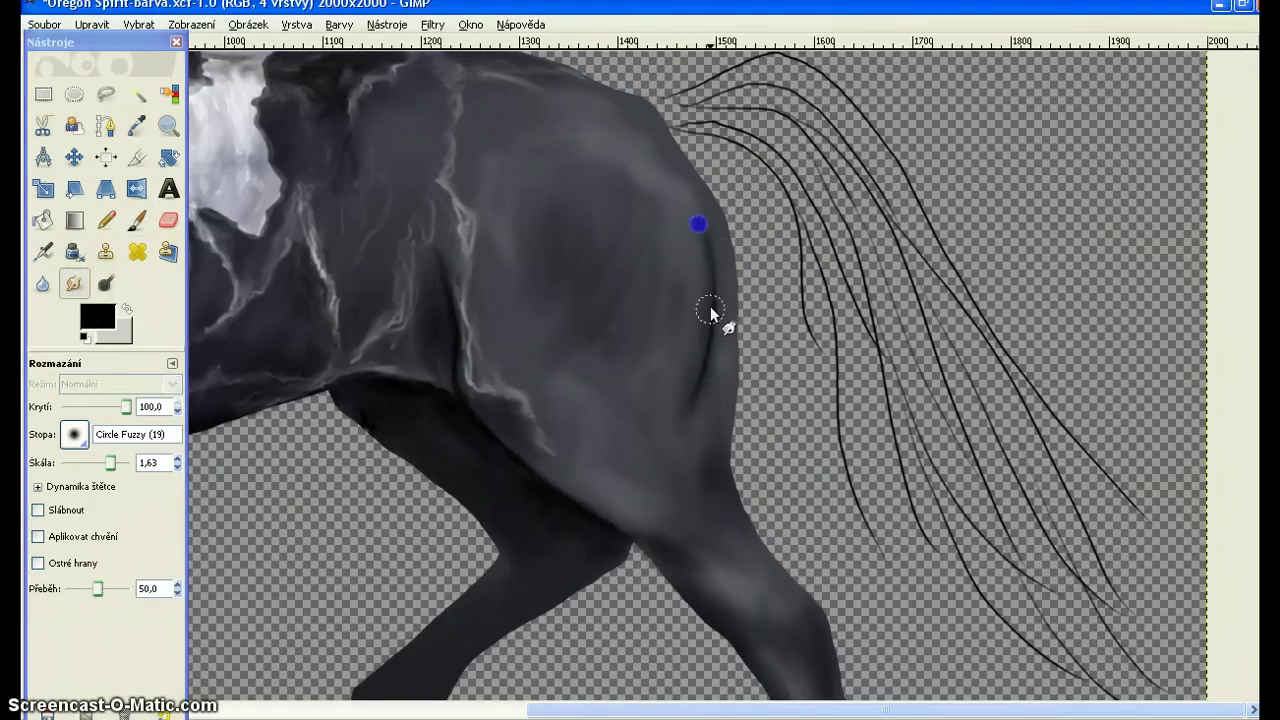
drag(710, 310, 694, 395)
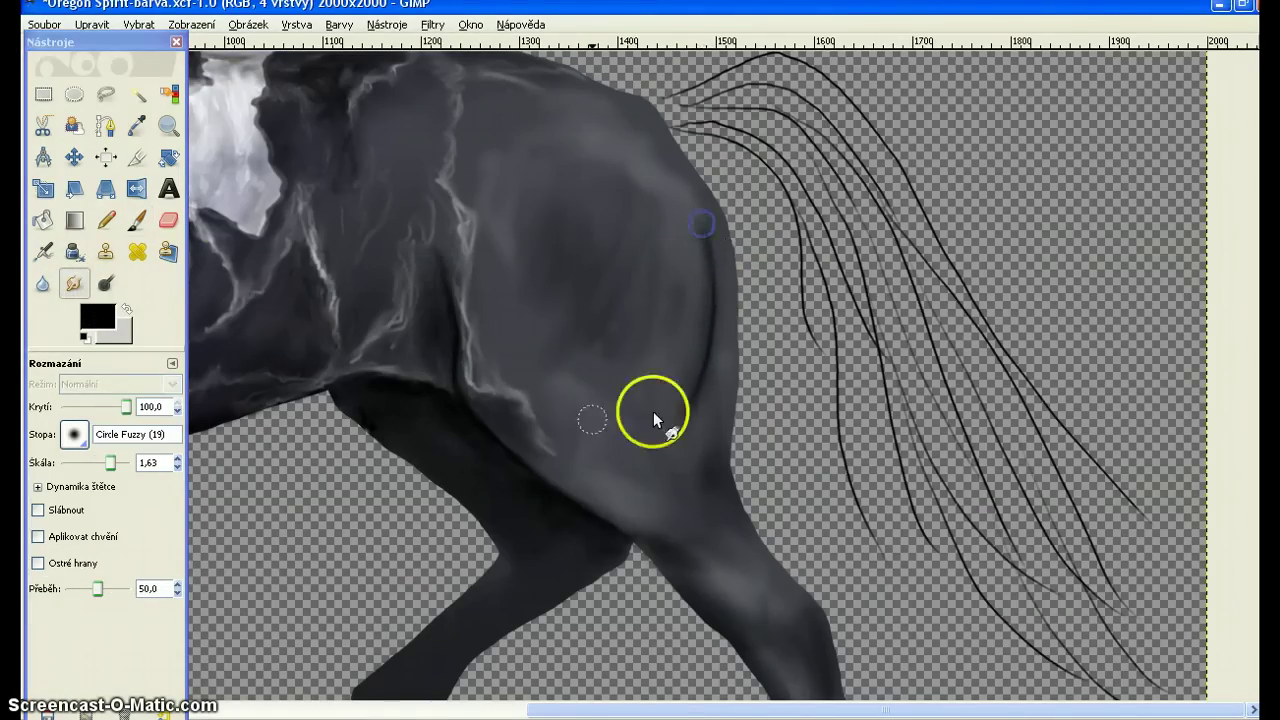
Burn the midtones along the rear edge and lower part of the thigh at scale 3.81.
click(105, 283)
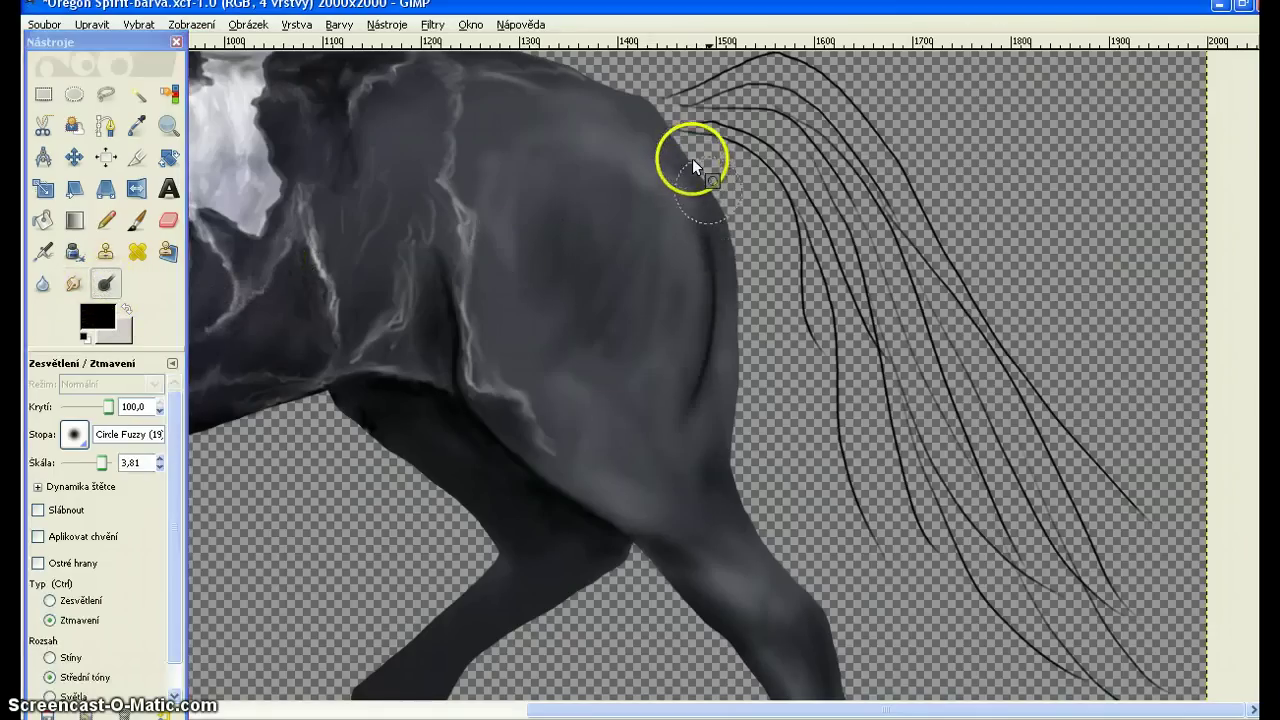
mouse_move(718, 468)
mouse_down()
mouse_move(737, 467)
mouse_move(739, 438)
mouse_up()
mouse_move(626, 434)
mouse_down()
mouse_move(619, 323)
mouse_move(593, 415)
mouse_move(635, 382)
mouse_move(597, 446)
mouse_move(582, 422)
mouse_move(614, 430)
mouse_up()
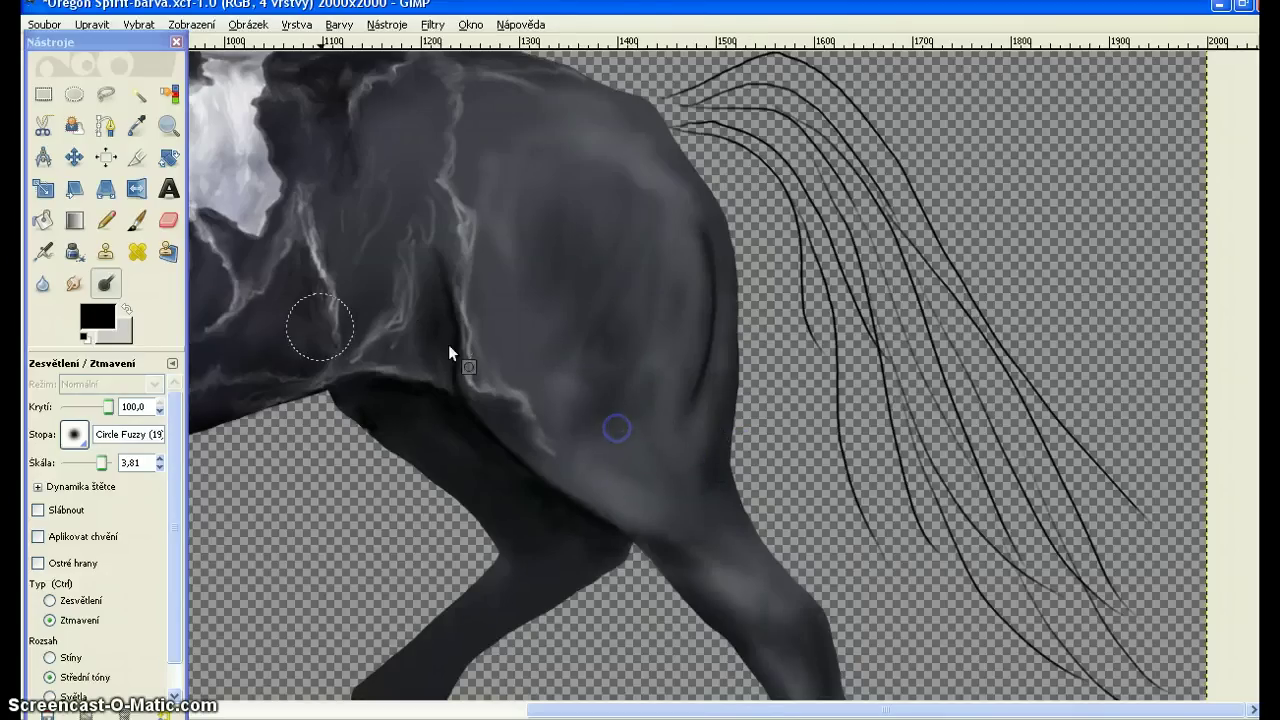
Blend the darkened thigh shading and the rear crease with the Smudge tool at scale 1.63.
click(75, 285)
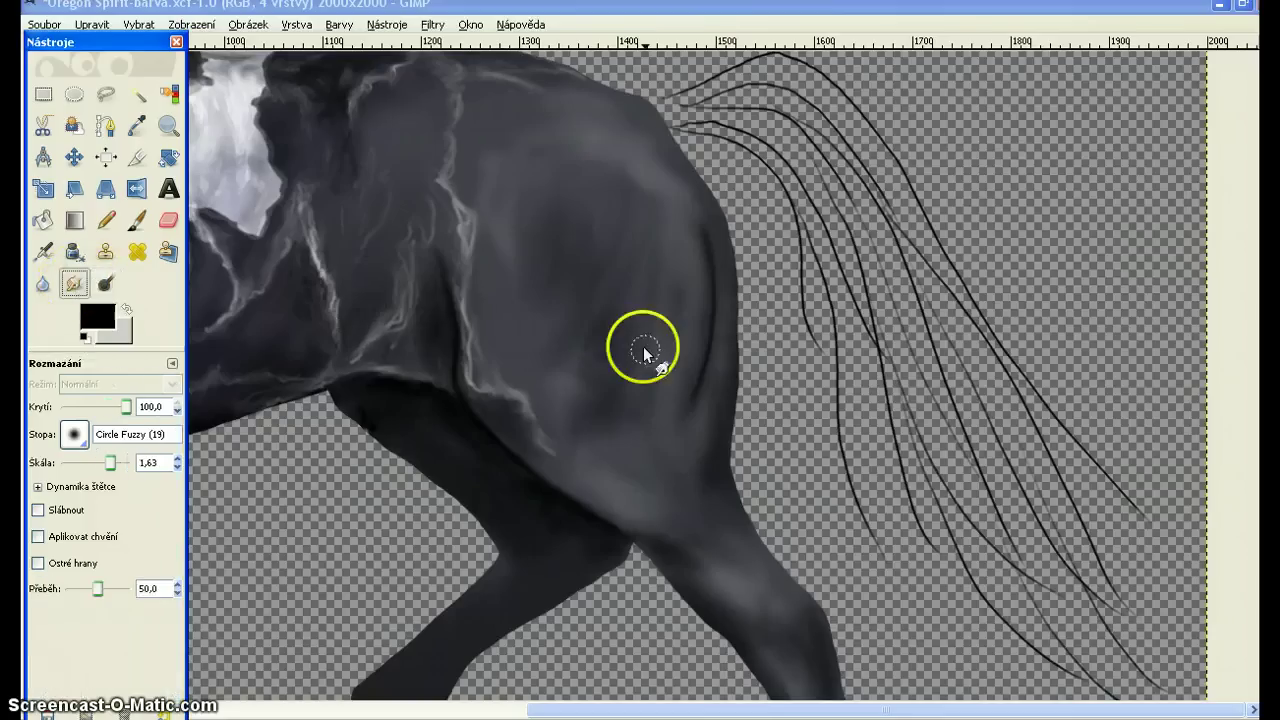
drag(632, 360, 645, 318)
drag(578, 372, 616, 414)
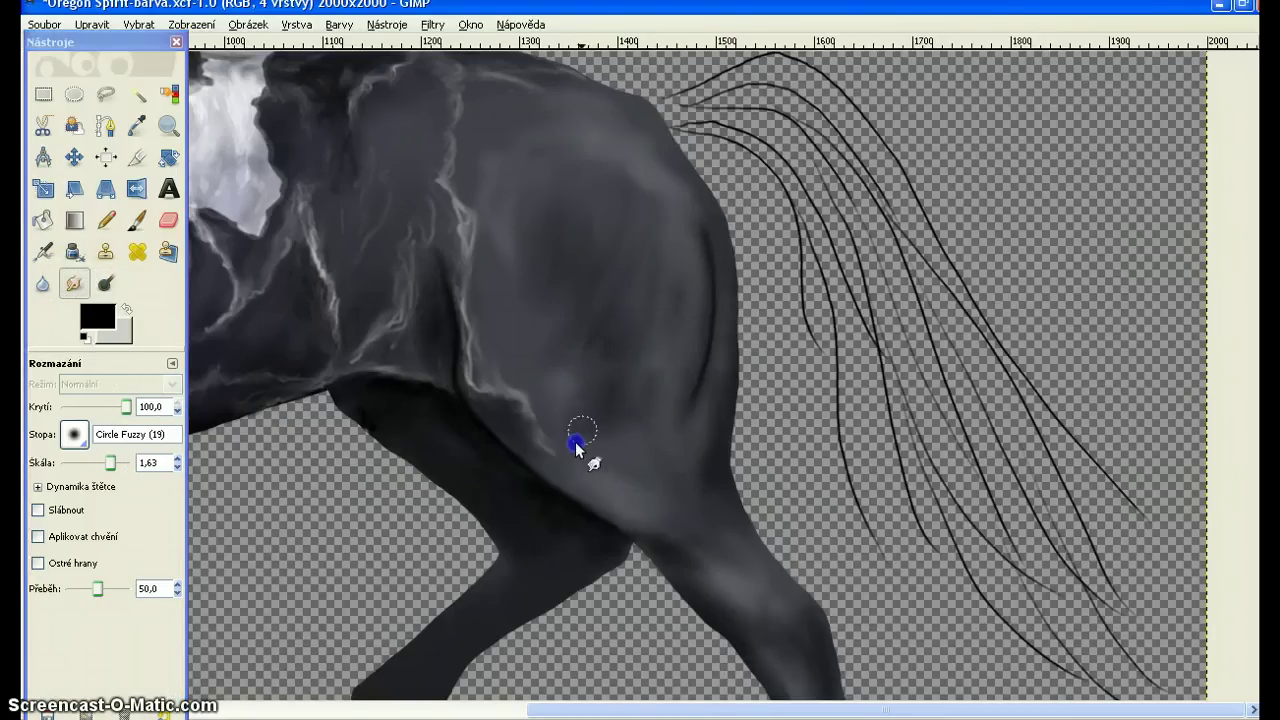
mouse_move(633, 309)
mouse_down()
mouse_move(687, 288)
mouse_move(705, 245)
mouse_move(686, 211)
mouse_up()
mouse_move(700, 284)
mouse_down()
mouse_move(679, 216)
mouse_move(697, 272)
mouse_move(688, 222)
mouse_up()
drag(707, 325, 683, 411)
Paint faint black strokes on the lower thigh above the gaskin with the Paintbrush at scale 0.43 and smudge them.
mouse_move(809, 394)
mouse_down()
mouse_move(803, 319)
mouse_move(1057, 503)
mouse_move(1120, 491)
mouse_move(1137, 383)
mouse_move(778, 296)
mouse_move(678, 225)
mouse_up()
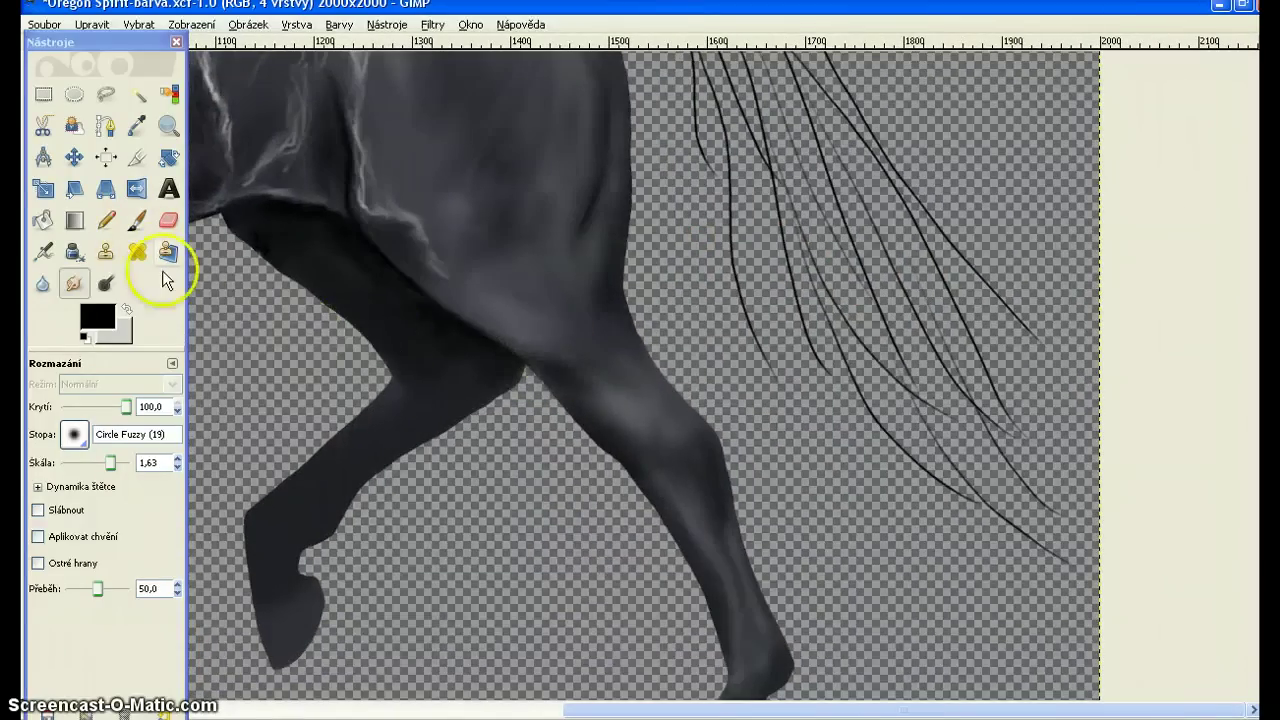
click(137, 220)
click(531, 362)
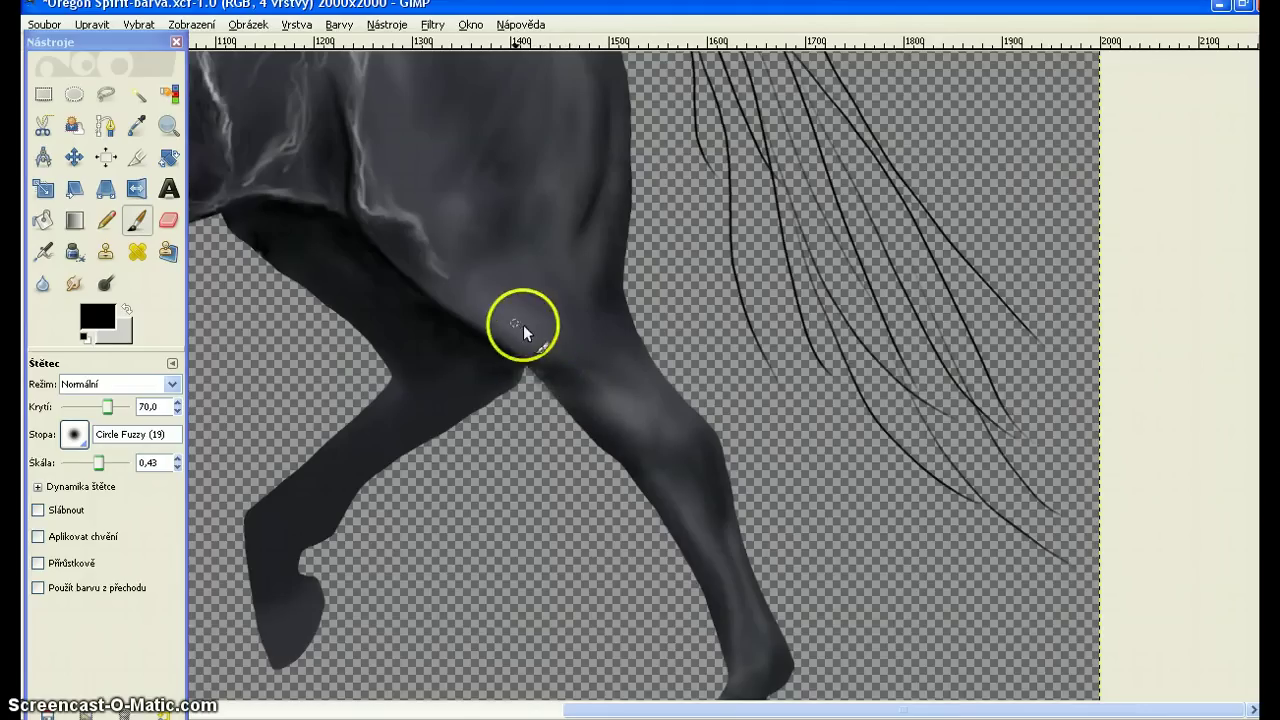
drag(492, 266, 519, 291)
click(73, 283)
drag(459, 252, 500, 265)
mouse_move(508, 283)
mouse_down()
mouse_move(565, 306)
mouse_move(512, 296)
mouse_up()
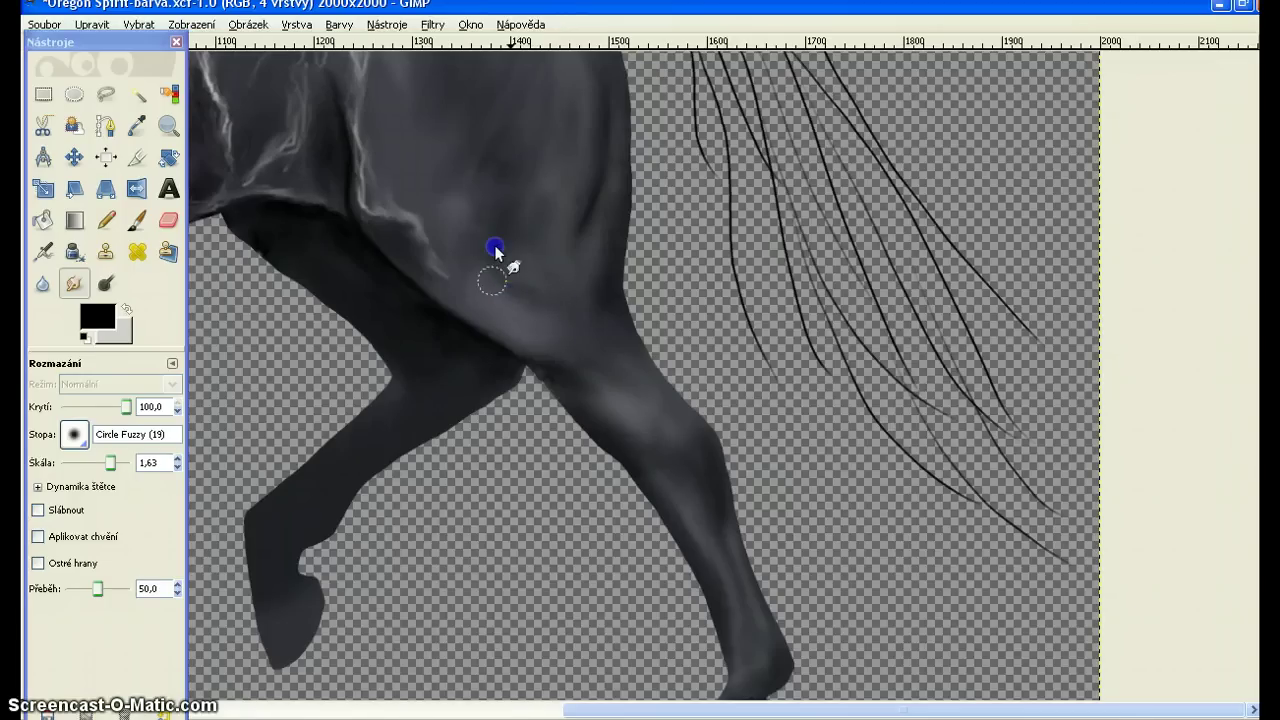
drag(495, 250, 457, 260)
Paint black tendon and joint lines on the trailing hind leg's hock and cannon with the Paintbrush at scale 0.43 and opacity 70.
drag(719, 400, 566, 270)
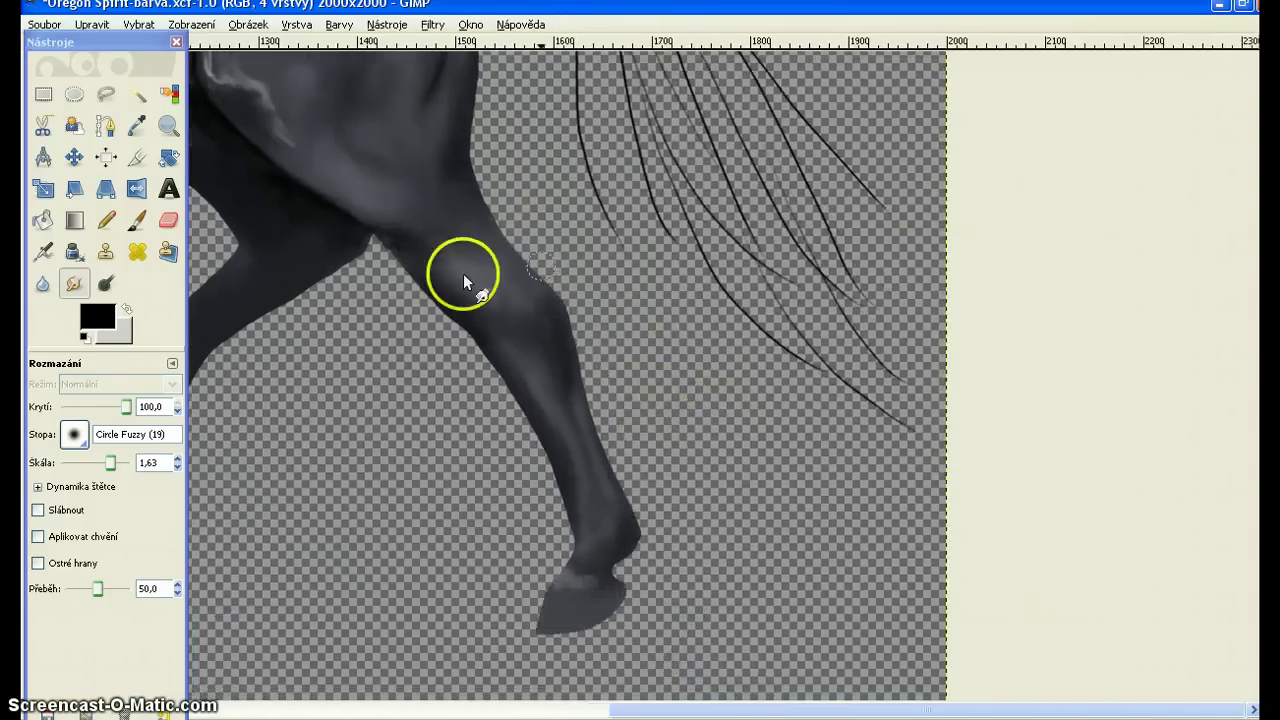
click(137, 220)
key(space)
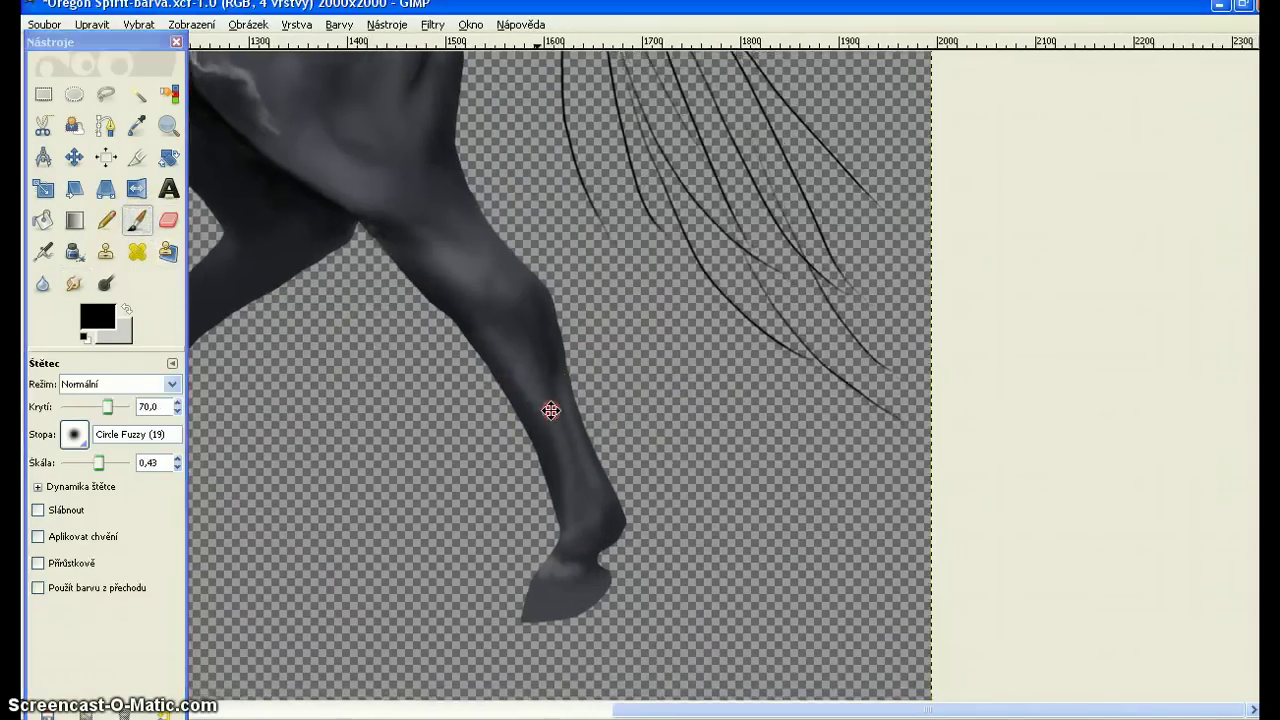
drag(551, 410, 494, 363)
mouse_move(388, 230)
mouse_down()
mouse_move(427, 238)
mouse_move(382, 224)
mouse_move(435, 248)
mouse_move(413, 240)
mouse_move(462, 239)
mouse_move(438, 203)
mouse_move(487, 251)
mouse_move(492, 277)
mouse_move(458, 242)
mouse_move(500, 283)
mouse_move(462, 231)
mouse_move(516, 326)
mouse_move(486, 272)
mouse_move(539, 437)
mouse_move(494, 313)
mouse_move(549, 441)
mouse_move(536, 423)
mouse_move(567, 463)
mouse_move(460, 314)
mouse_up()
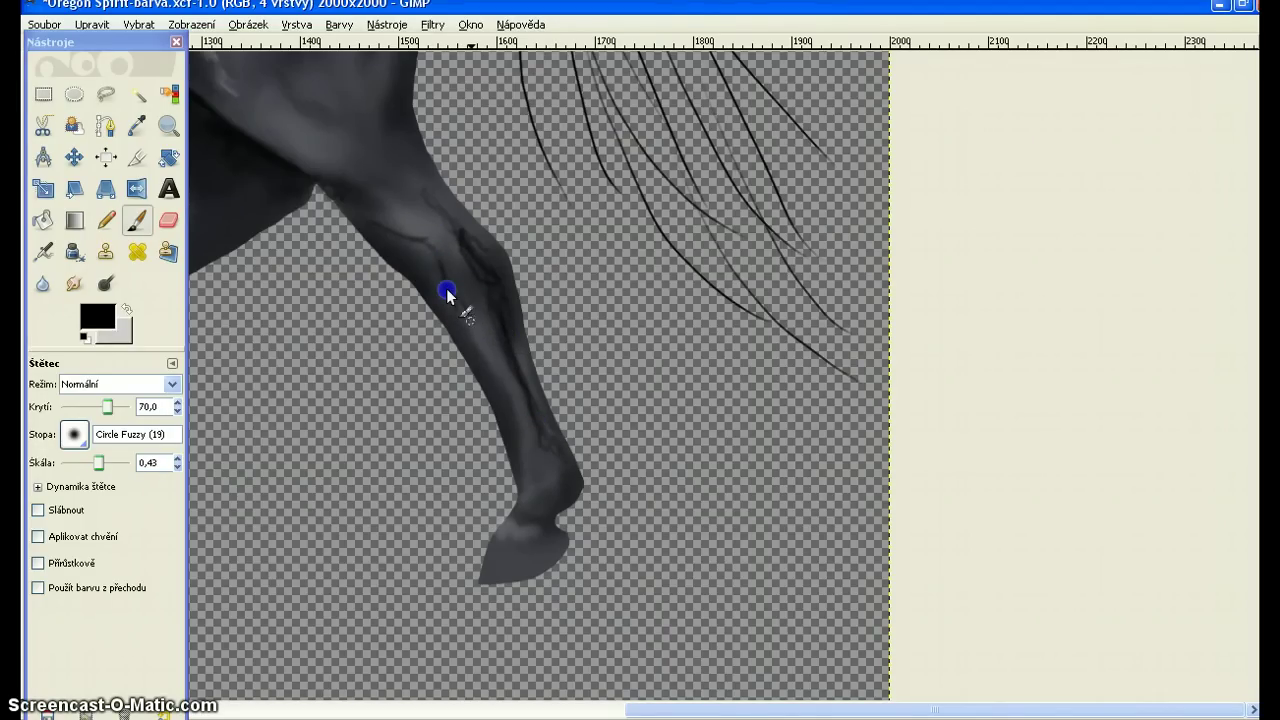
drag(446, 293, 449, 289)
Smudge the black lines on the trailing hock and cannon into the surrounding grey at scale 1.63.
click(74, 283)
click(428, 203)
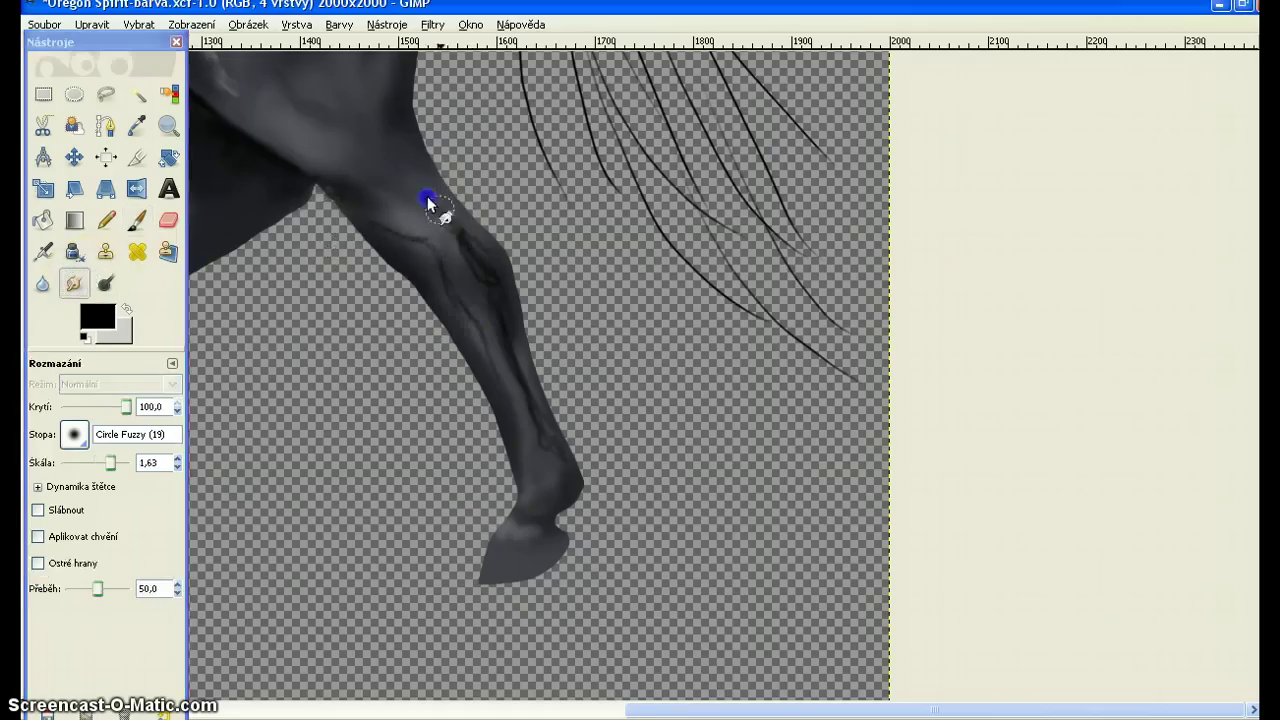
mouse_move(428, 203)
mouse_down()
mouse_move(420, 194)
mouse_move(498, 288)
mouse_move(459, 240)
mouse_up()
mouse_move(454, 294)
mouse_down()
mouse_move(492, 352)
mouse_move(464, 305)
mouse_move(499, 304)
mouse_move(535, 417)
mouse_move(490, 267)
mouse_move(433, 214)
mouse_move(491, 314)
mouse_up()
Paint light grey highlights around the trailing hock at brush scale 0.43, redoing the stroke on its front, and smudge that stroke.
click(126, 309)
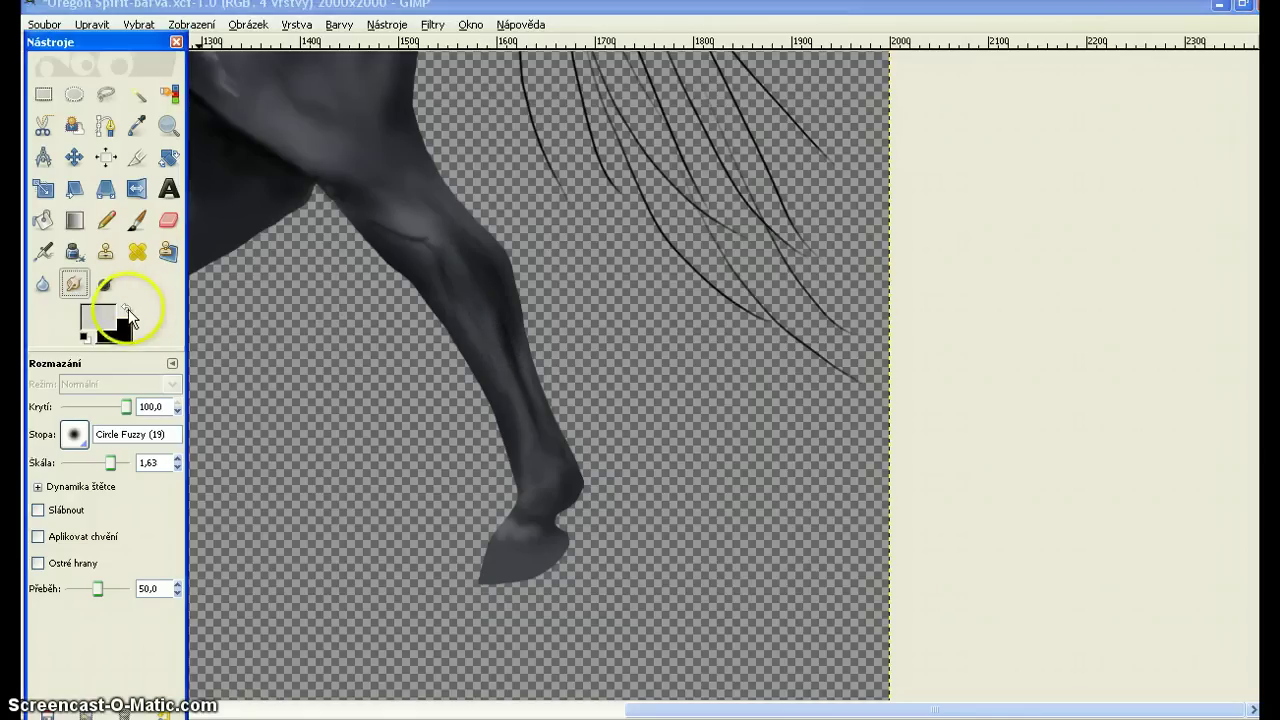
click(142, 222)
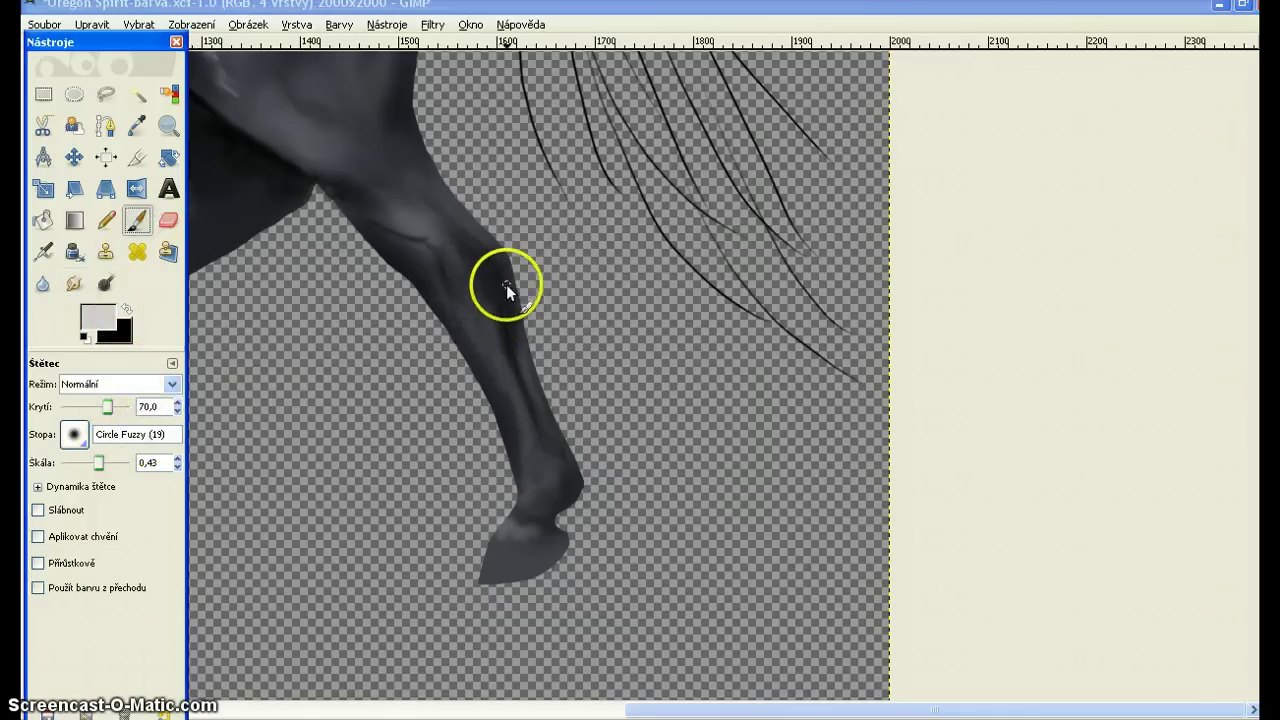
mouse_move(507, 304)
mouse_down()
mouse_move(458, 220)
mouse_move(495, 259)
mouse_move(457, 270)
mouse_move(473, 277)
mouse_move(462, 258)
mouse_move(463, 276)
mouse_move(416, 207)
mouse_move(407, 219)
mouse_move(421, 231)
mouse_move(379, 220)
mouse_move(432, 250)
mouse_up()
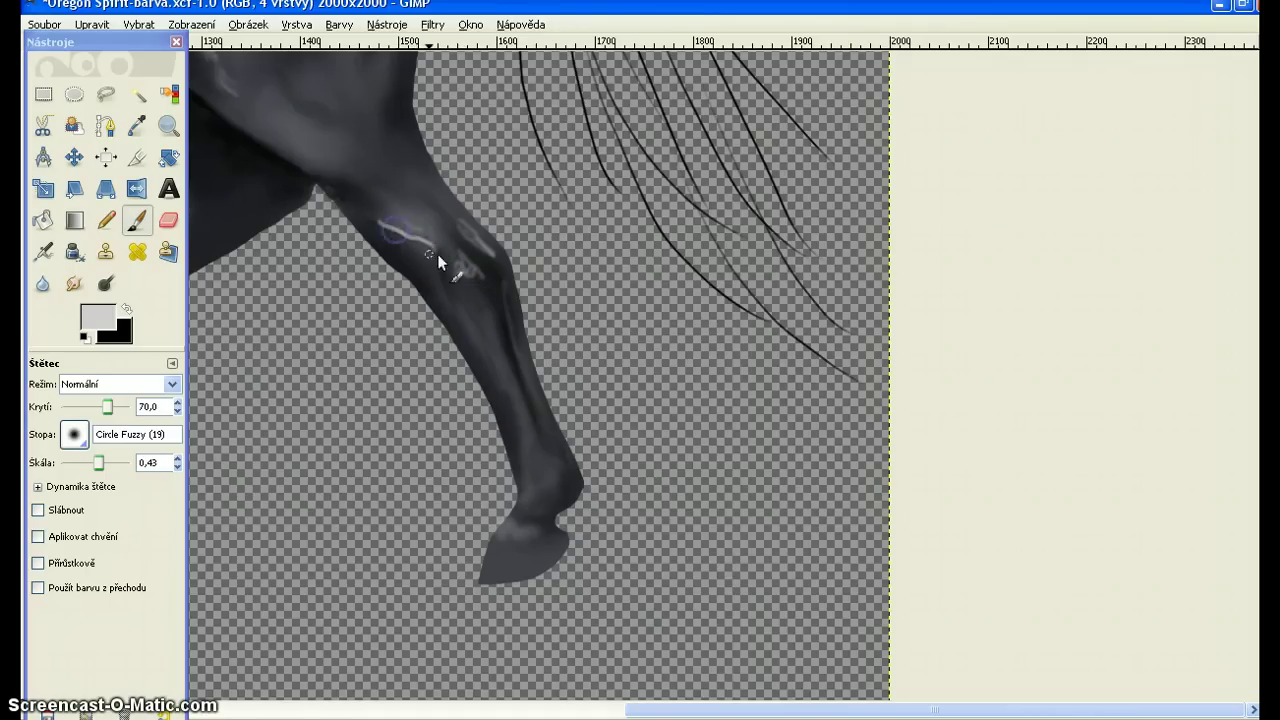
click(90, 24)
click(96, 41)
drag(374, 220, 375, 221)
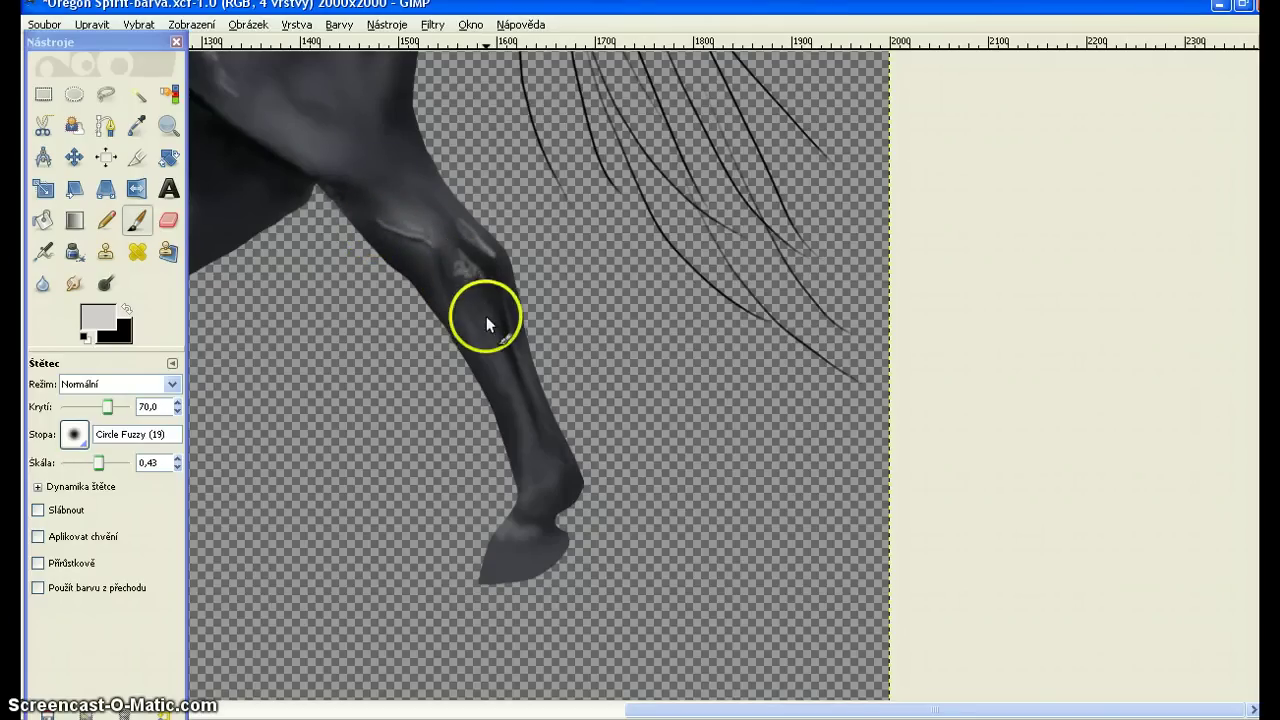
click(74, 283)
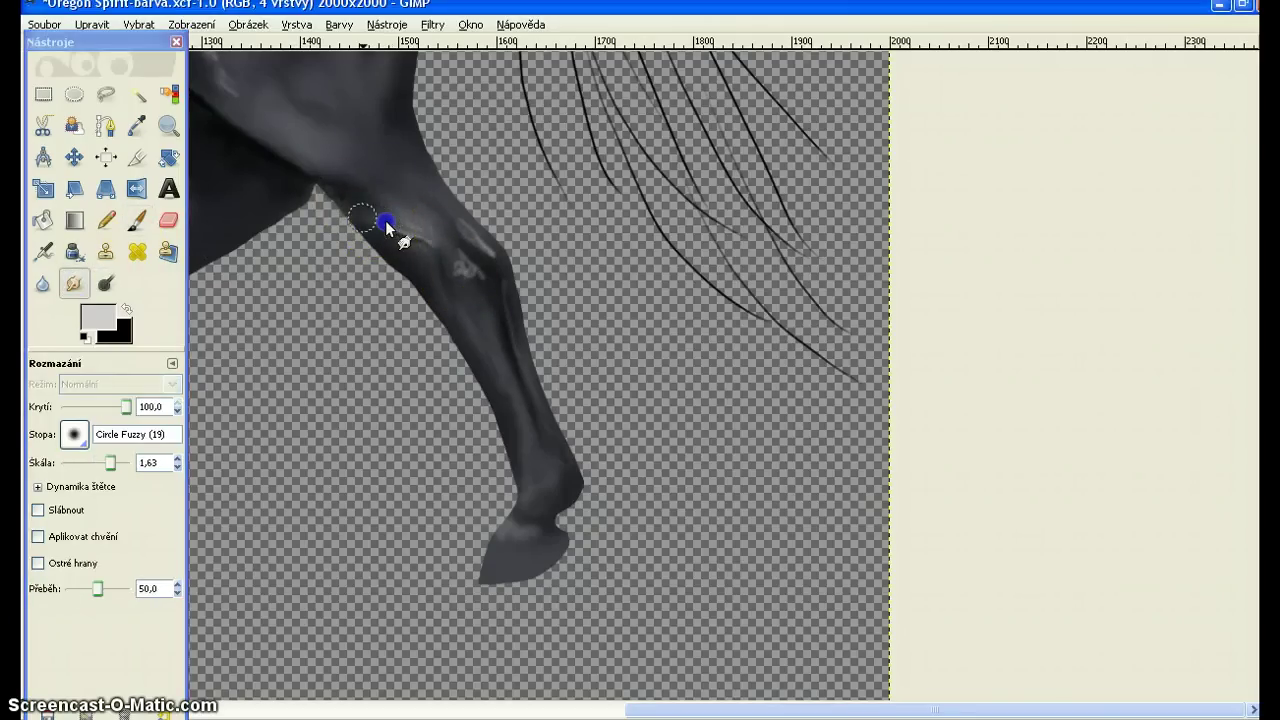
mouse_move(385, 220)
mouse_down()
mouse_move(479, 260)
mouse_move(416, 245)
mouse_move(423, 229)
mouse_move(446, 243)
mouse_move(416, 204)
mouse_up()
Paint a black vein line and shadow where the trailing gaskin meets the belly-side thigh edge, using the Paintbrush at scale 0.43.
drag(415, 138, 501, 198)
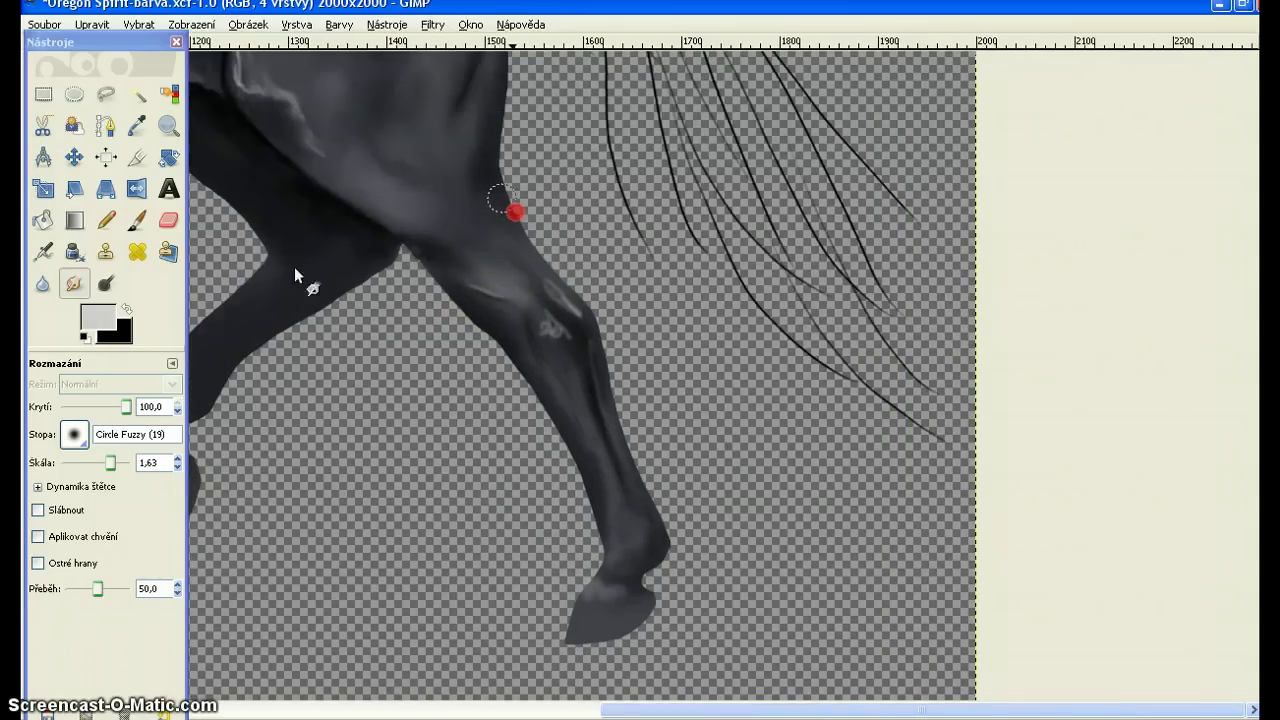
click(126, 307)
click(137, 220)
mouse_move(375, 257)
mouse_down()
mouse_move(451, 272)
mouse_move(423, 256)
mouse_up()
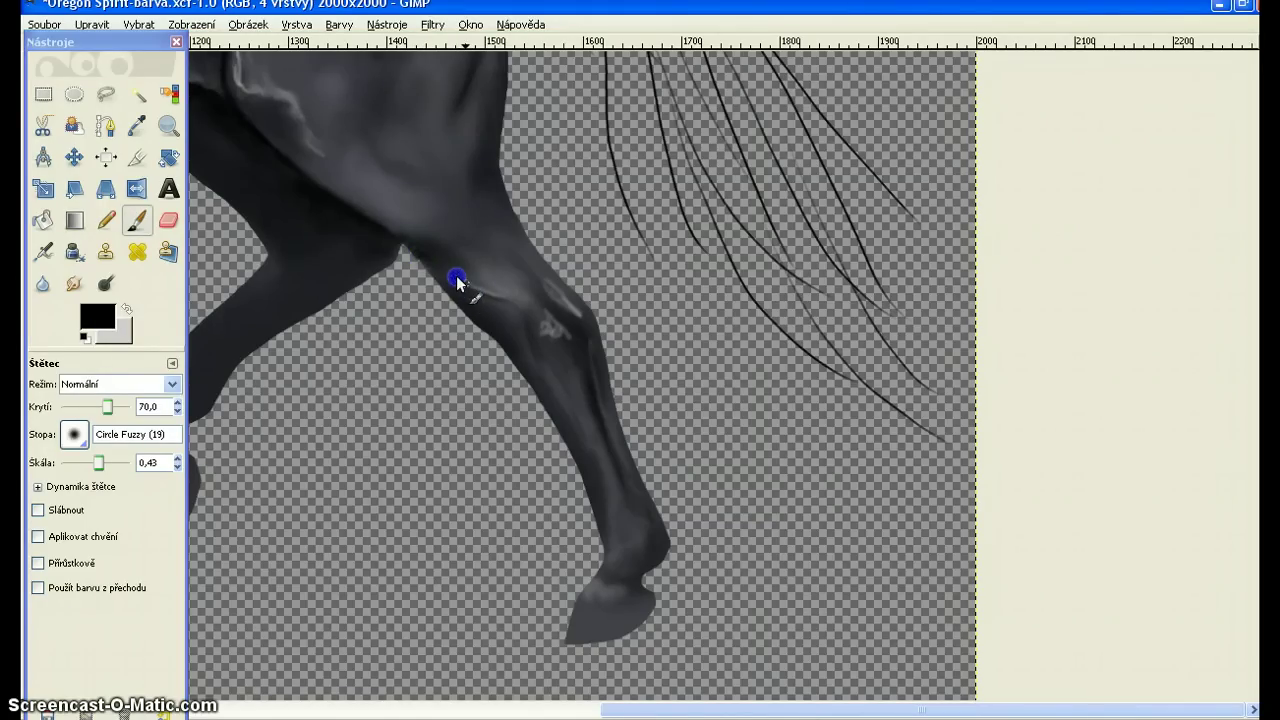
mouse_move(434, 257)
mouse_down()
mouse_move(420, 214)
mouse_move(451, 242)
mouse_up()
mouse_move(464, 199)
mouse_down()
mouse_move(487, 192)
mouse_move(510, 218)
mouse_move(464, 228)
mouse_move(494, 256)
mouse_up()
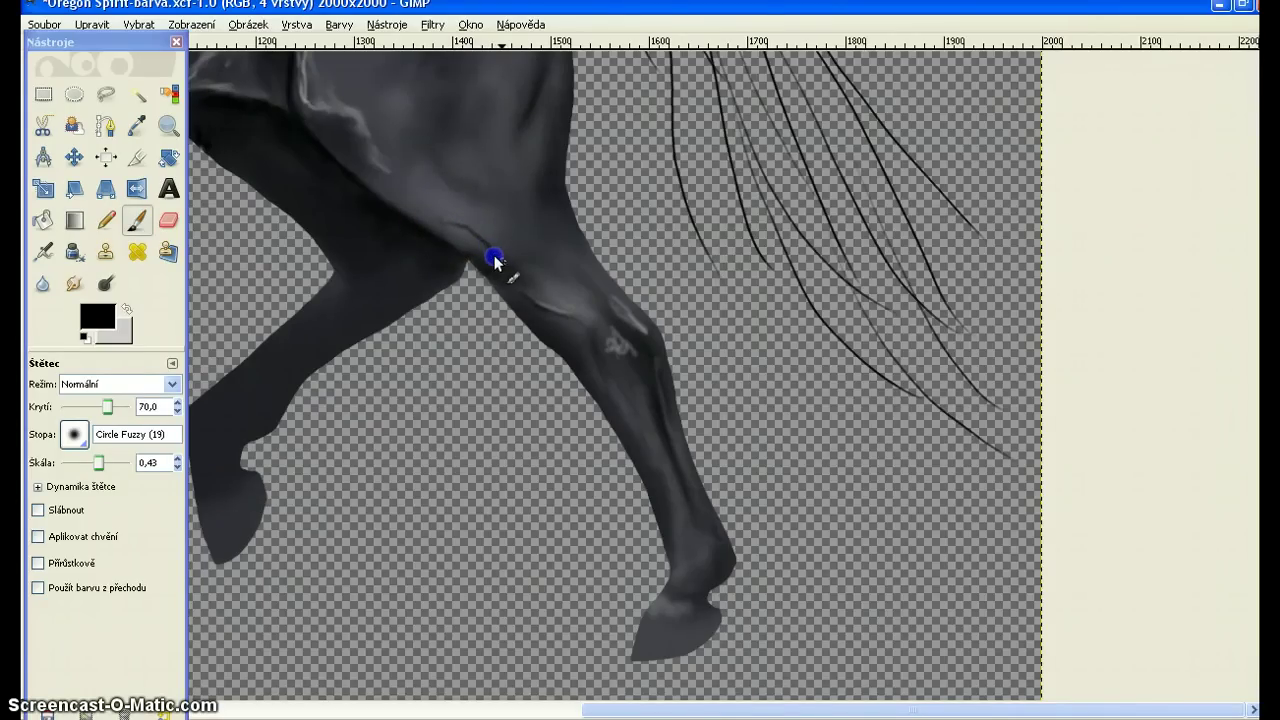
Add a light grey highlight beside the black vein line with the Paintbrush at scale 0.35 and blend it with the Smudge tool.
click(127, 306)
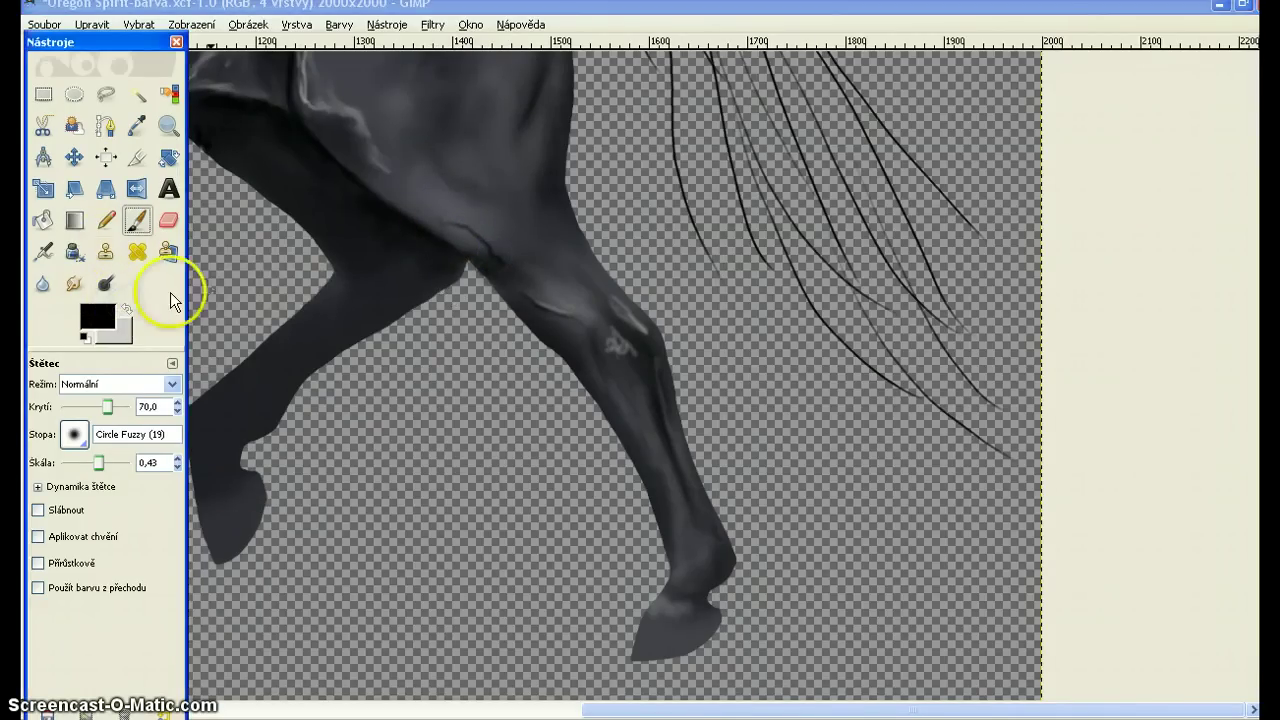
click(83, 462)
click(83, 462)
click(83, 462)
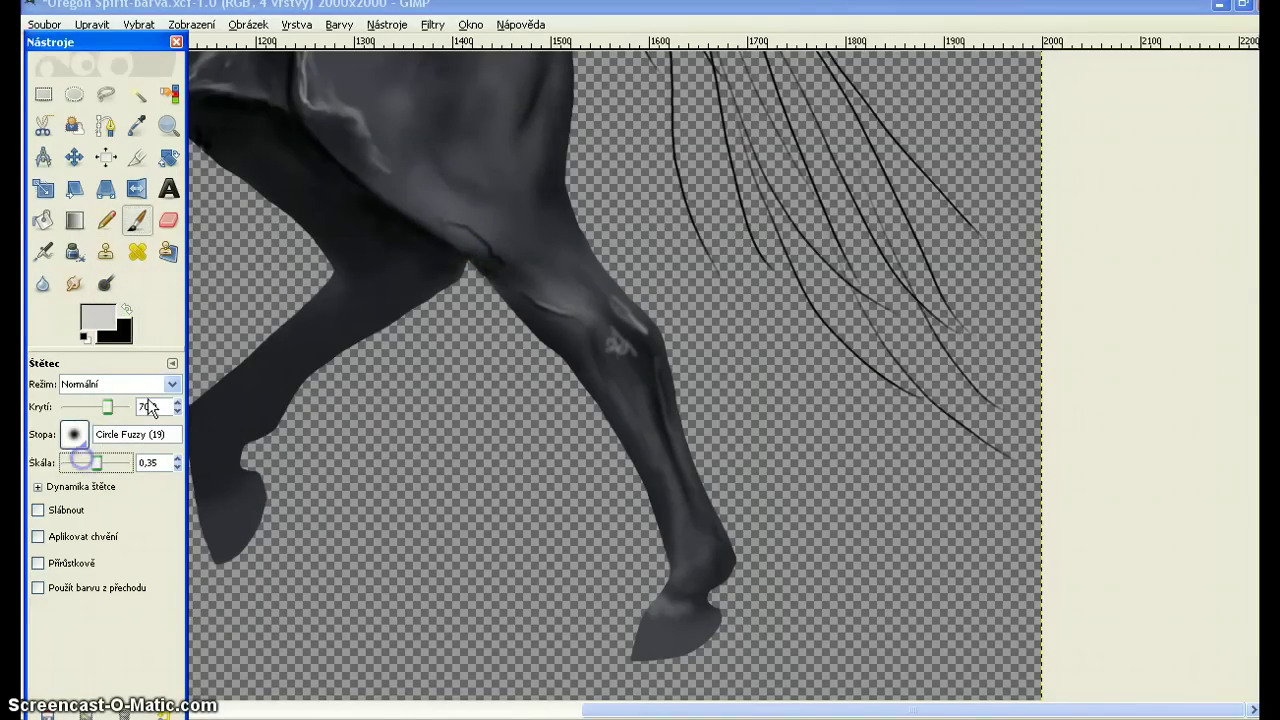
mouse_move(440, 217)
mouse_down()
mouse_move(529, 274)
mouse_move(497, 263)
mouse_move(510, 268)
mouse_move(491, 240)
mouse_up()
click(72, 286)
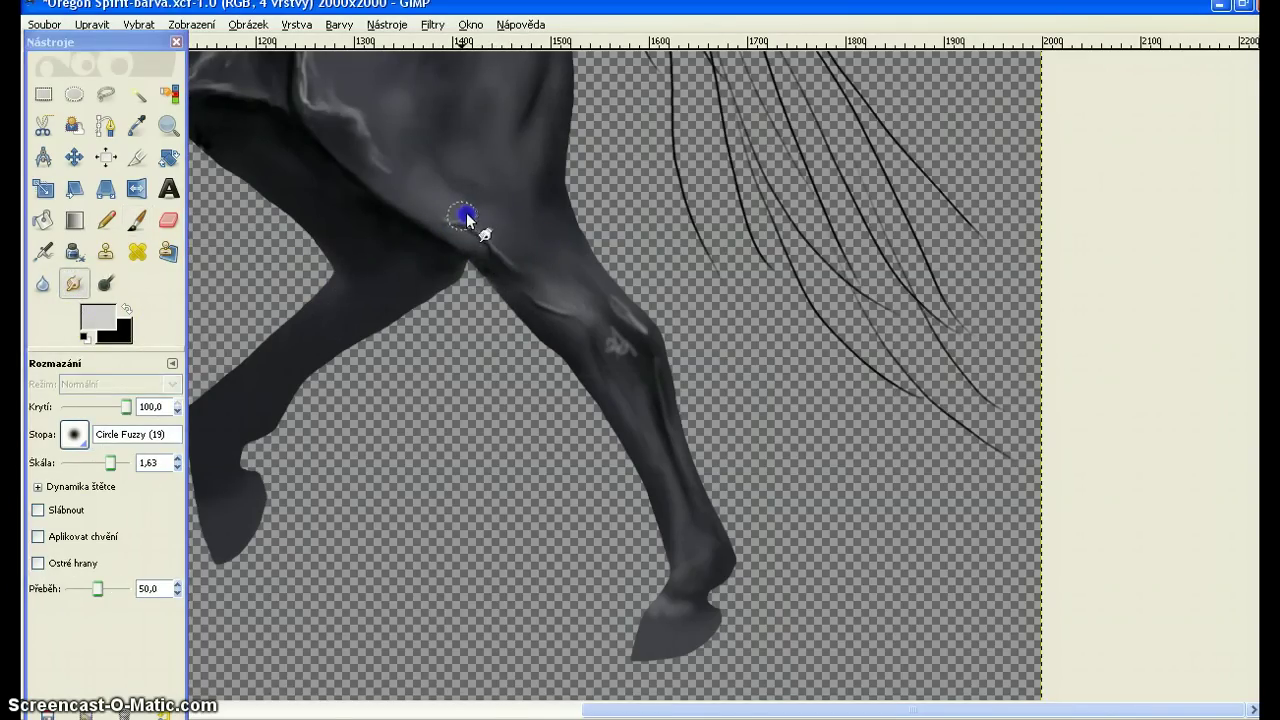
drag(431, 213, 538, 281)
Touch up the light grey highlights on the trailing hock with the Paintbrush at scale 0.35 and smudge them smooth.
mouse_move(705, 416)
mouse_down()
mouse_move(794, 525)
mouse_move(527, 270)
mouse_up()
click(137, 220)
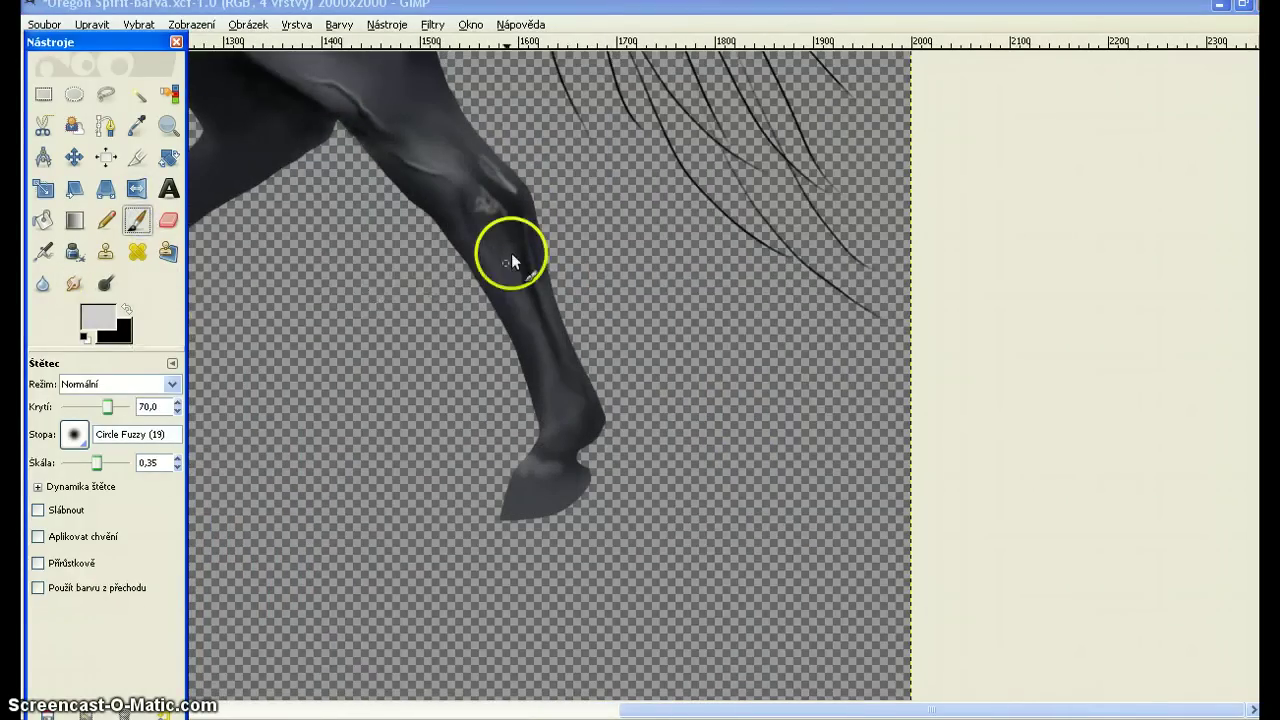
click(73, 283)
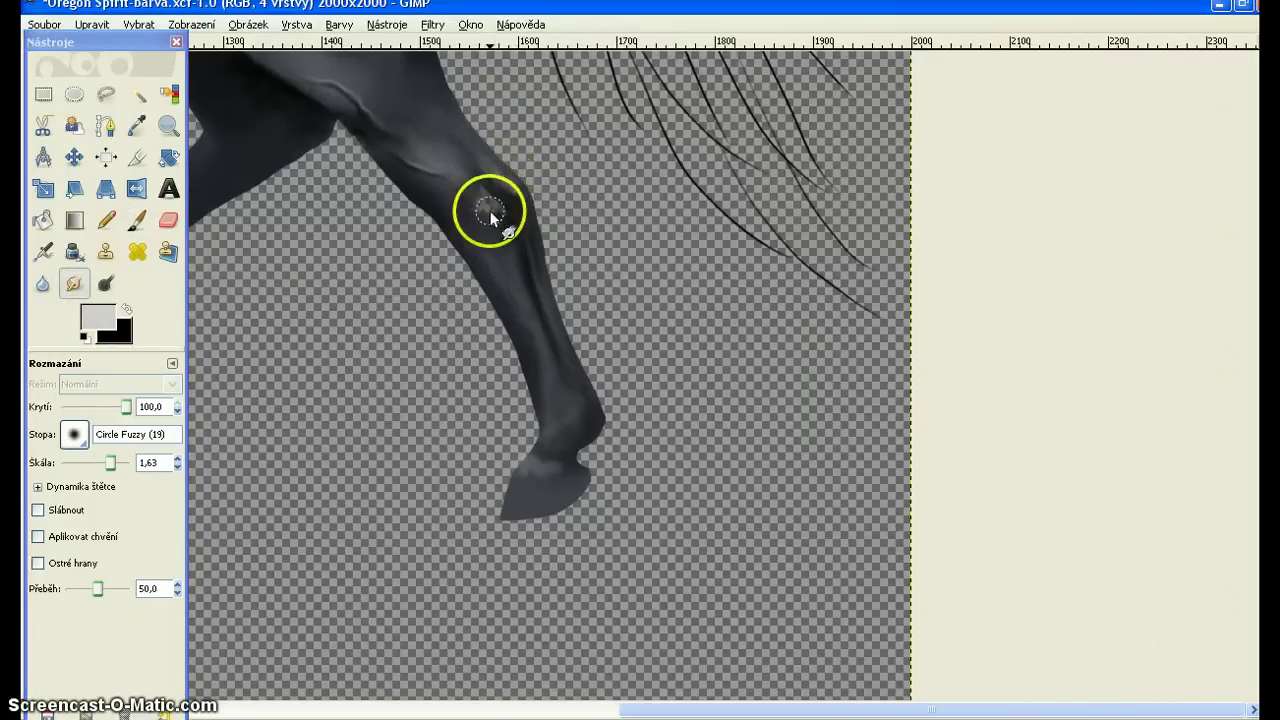
mouse_move(491, 207)
mouse_down()
mouse_move(489, 218)
mouse_move(480, 190)
mouse_up()
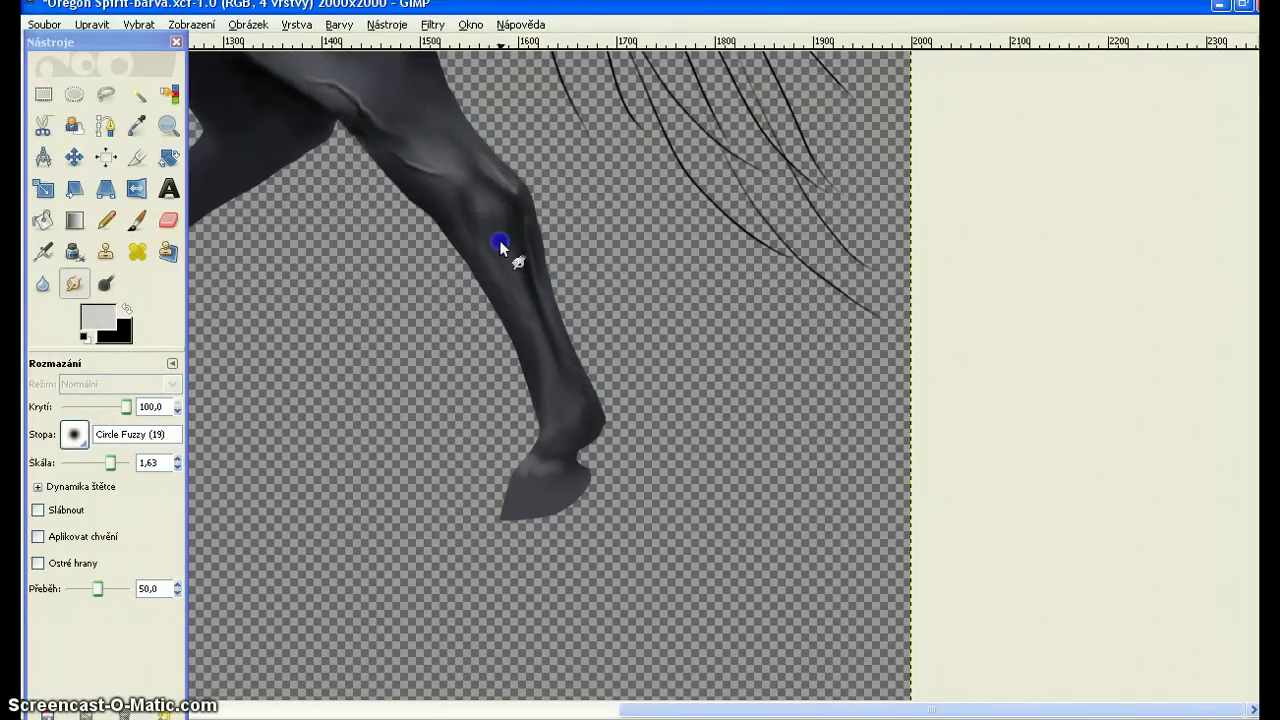
Paint a black shadow just below the trailing hock with the Paintbrush at scale 0.35.
click(126, 309)
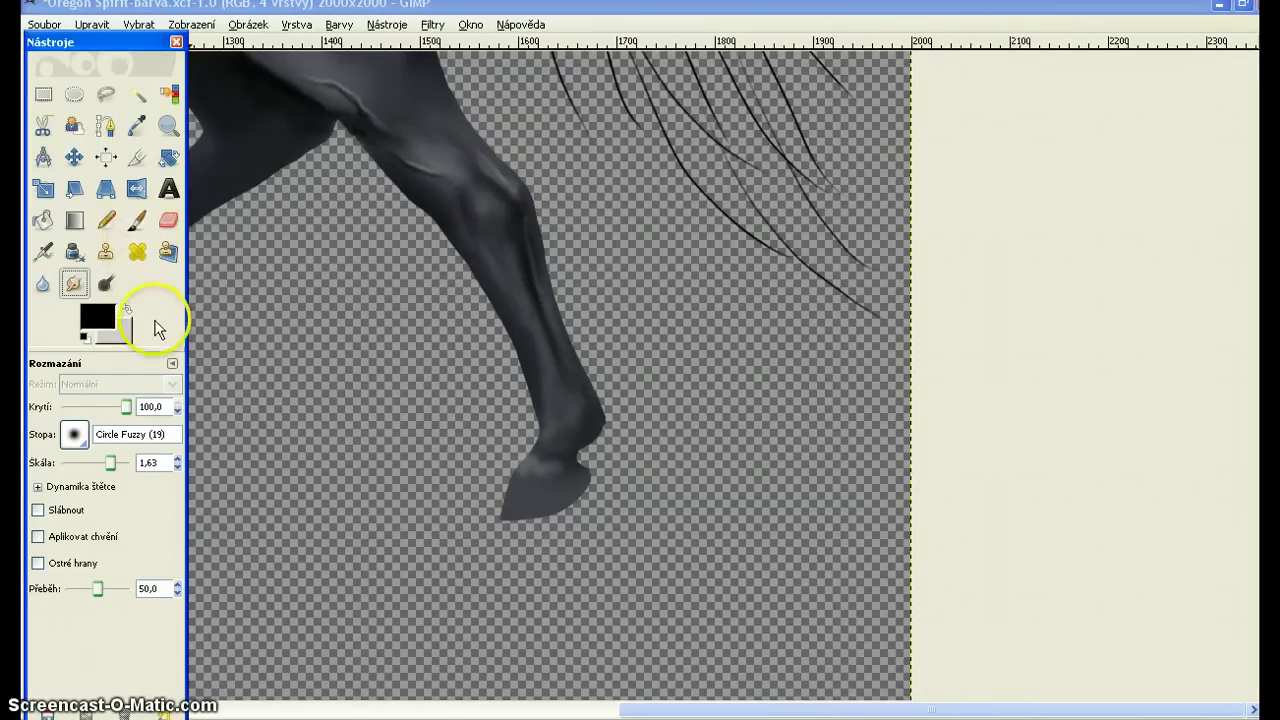
click(137, 220)
mouse_move(509, 197)
mouse_down()
mouse_move(480, 183)
mouse_move(504, 209)
mouse_move(485, 230)
mouse_move(491, 245)
mouse_move(479, 222)
mouse_move(492, 199)
mouse_move(506, 244)
mouse_up()
Paint light grey highlights over the hock shadow, along the trailing cannon and rear tendon, on the fetlock and above the hoof.
click(123, 308)
mouse_move(517, 201)
mouse_down()
mouse_move(548, 250)
mouse_move(535, 237)
mouse_move(557, 337)
mouse_up()
drag(531, 243, 572, 367)
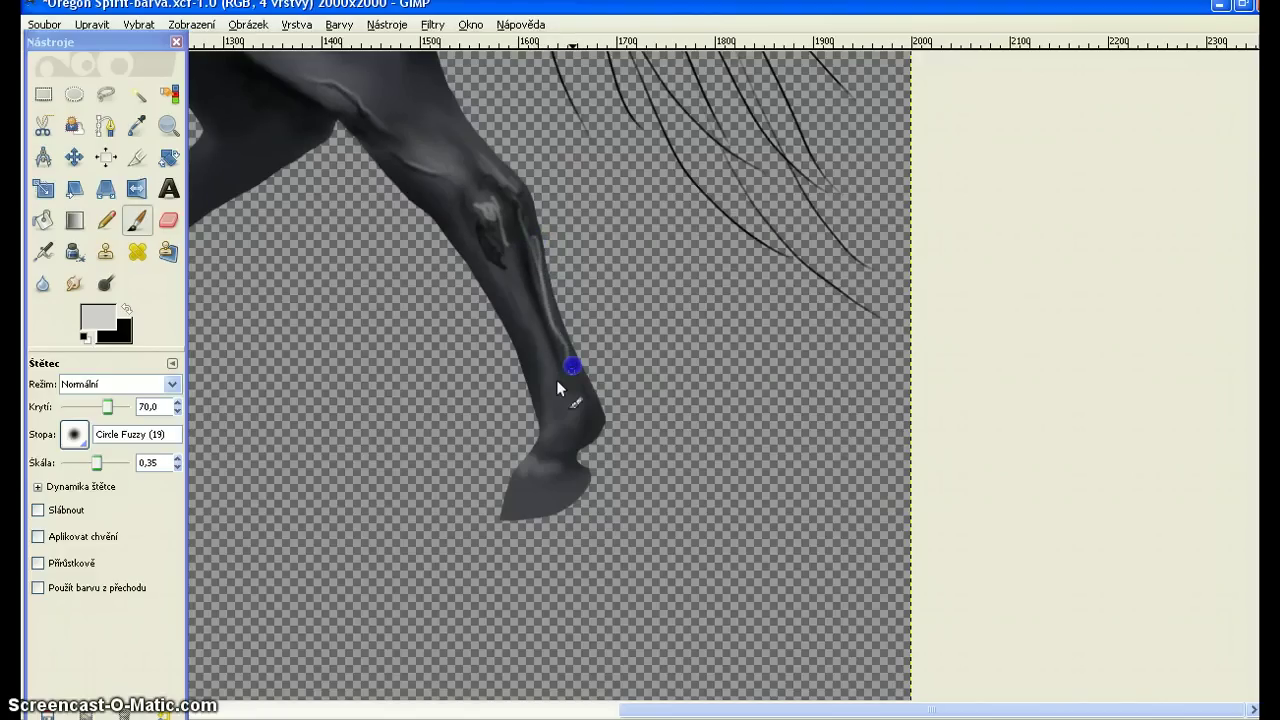
mouse_move(528, 296)
mouse_down()
mouse_move(543, 360)
mouse_move(511, 294)
mouse_move(560, 423)
mouse_move(571, 406)
mouse_move(560, 420)
mouse_up()
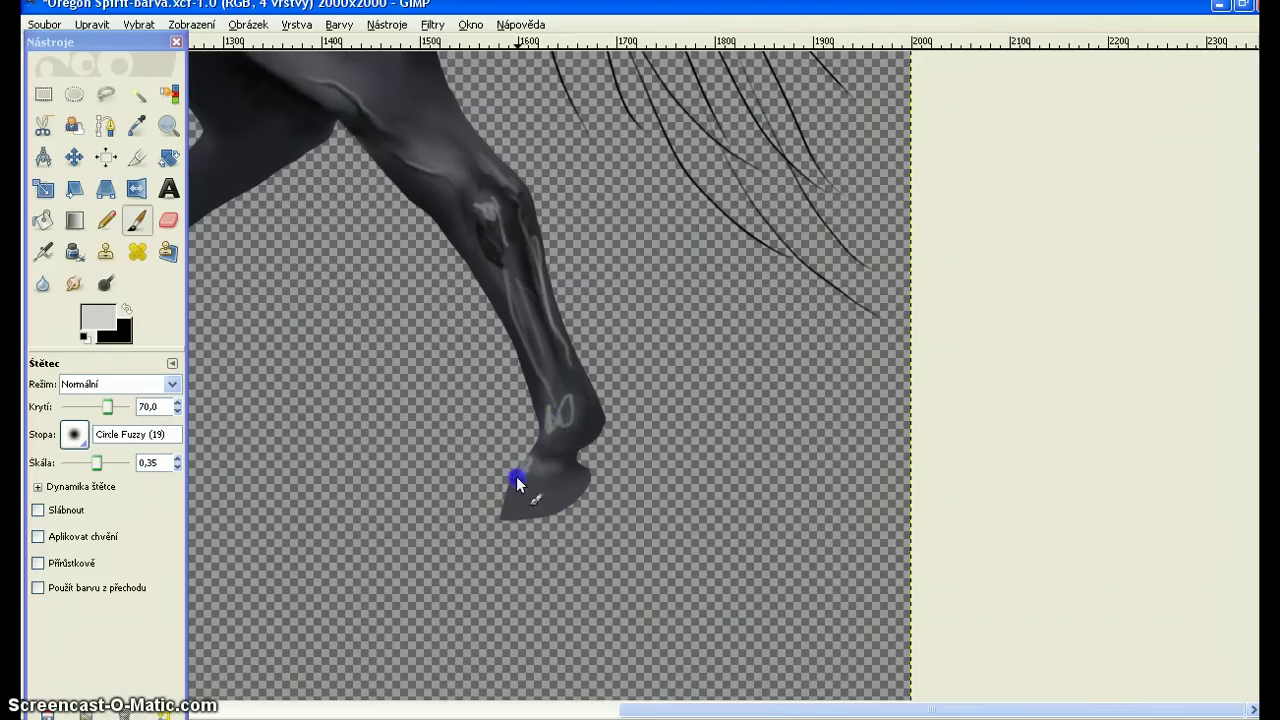
drag(517, 479, 538, 477)
Blend the light grey strokes from the trailing hock down to the top of the hoof with the Smudge tool at scale 1.63.
click(74, 283)
drag(498, 207, 502, 260)
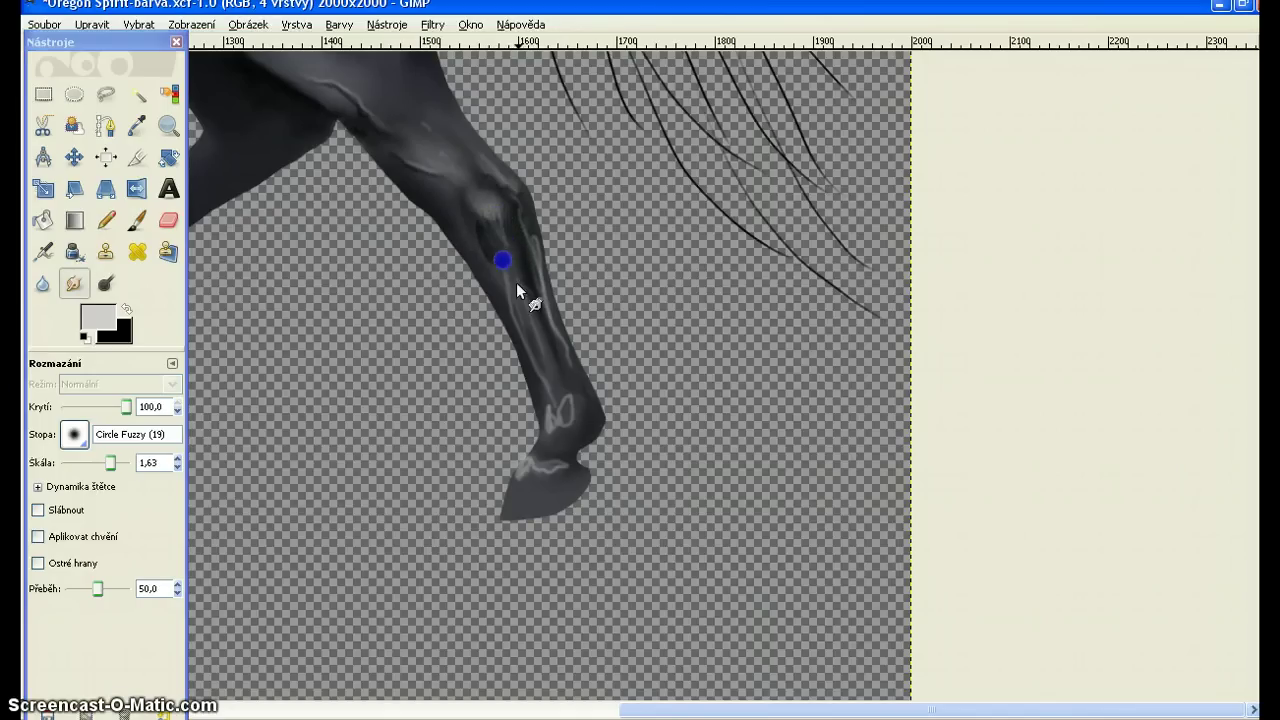
drag(525, 317, 542, 347)
mouse_move(505, 275)
mouse_down()
mouse_move(544, 402)
mouse_move(526, 329)
mouse_up()
drag(539, 261, 557, 343)
mouse_move(565, 444)
mouse_down()
mouse_move(545, 430)
mouse_move(570, 420)
mouse_move(558, 383)
mouse_move(543, 471)
mouse_move(529, 477)
mouse_move(557, 475)
mouse_move(543, 486)
mouse_move(490, 432)
mouse_up()
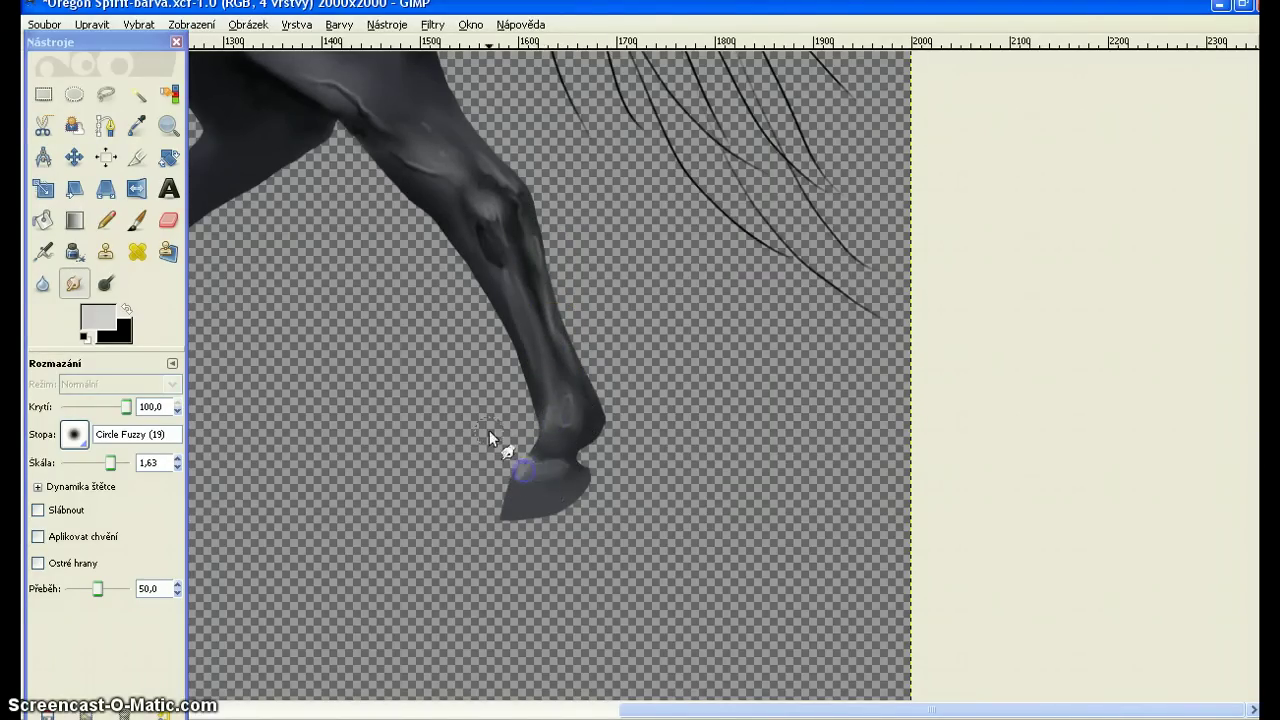
Paint black shading along the groove before the trailing leg's rear tendon and behind the fetlock, and smudge it smooth.
click(130, 303)
click(137, 220)
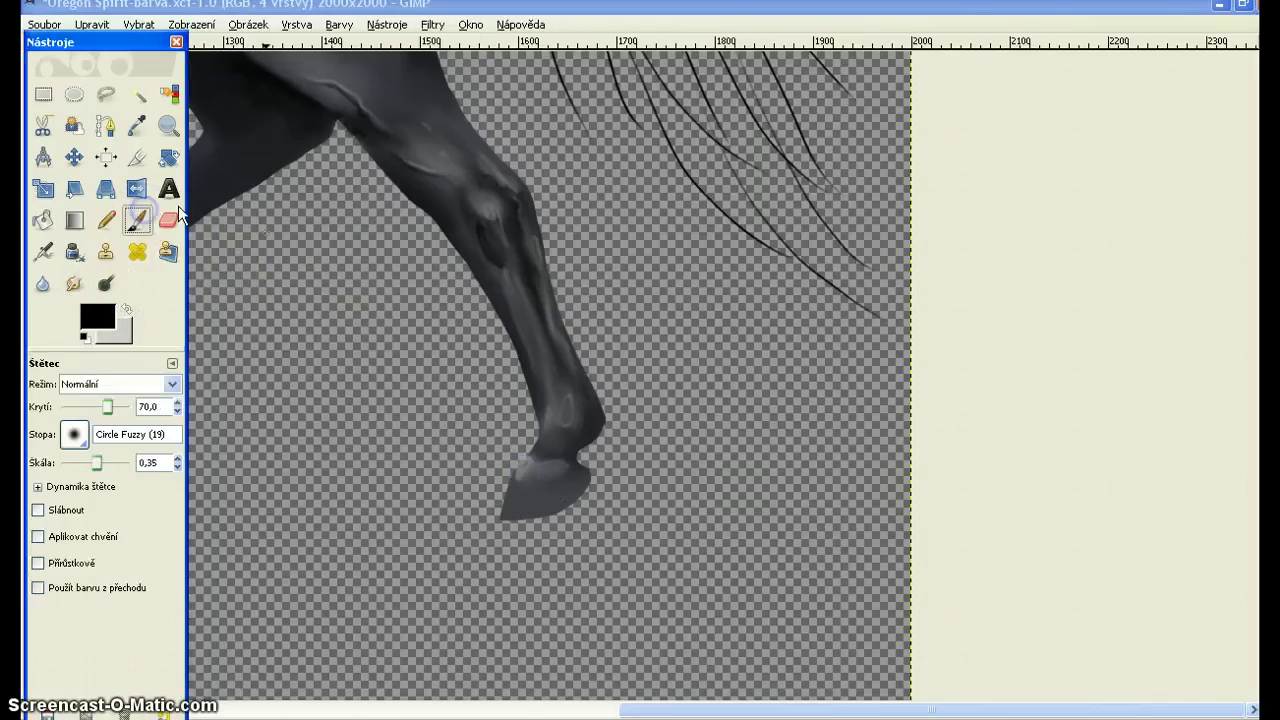
drag(562, 364, 538, 300)
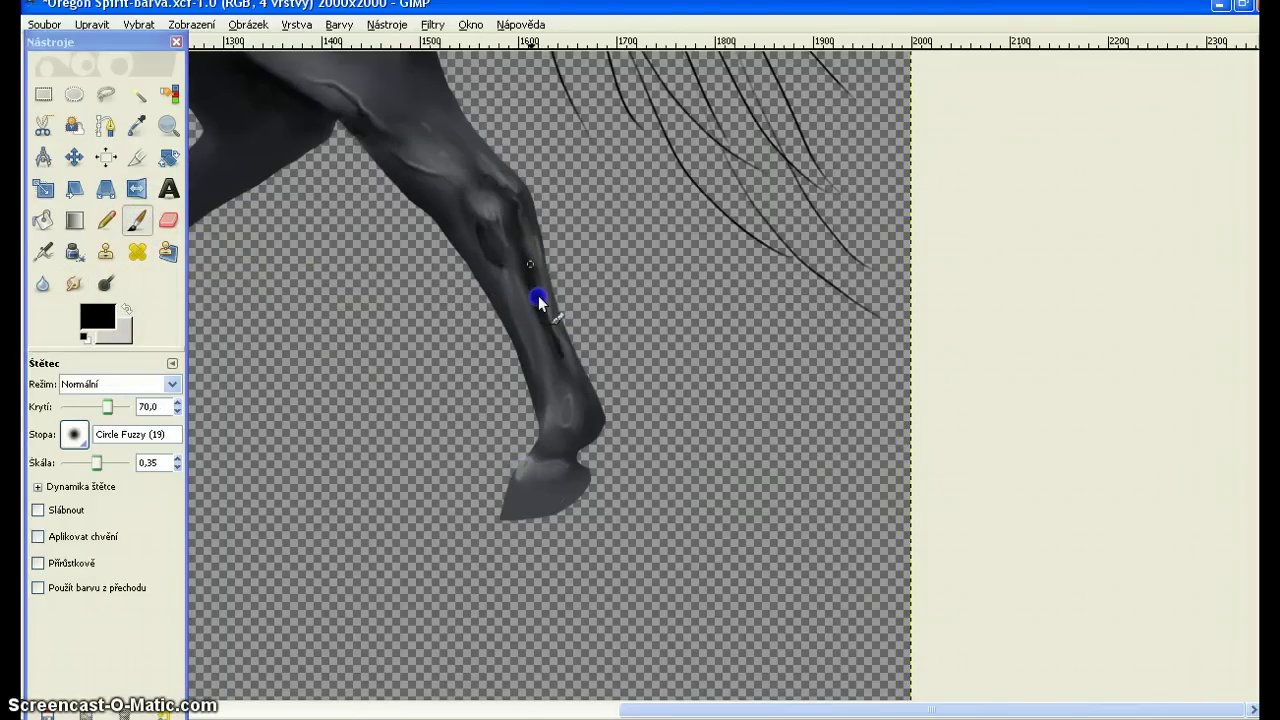
drag(556, 349, 581, 387)
click(74, 283)
click(560, 357)
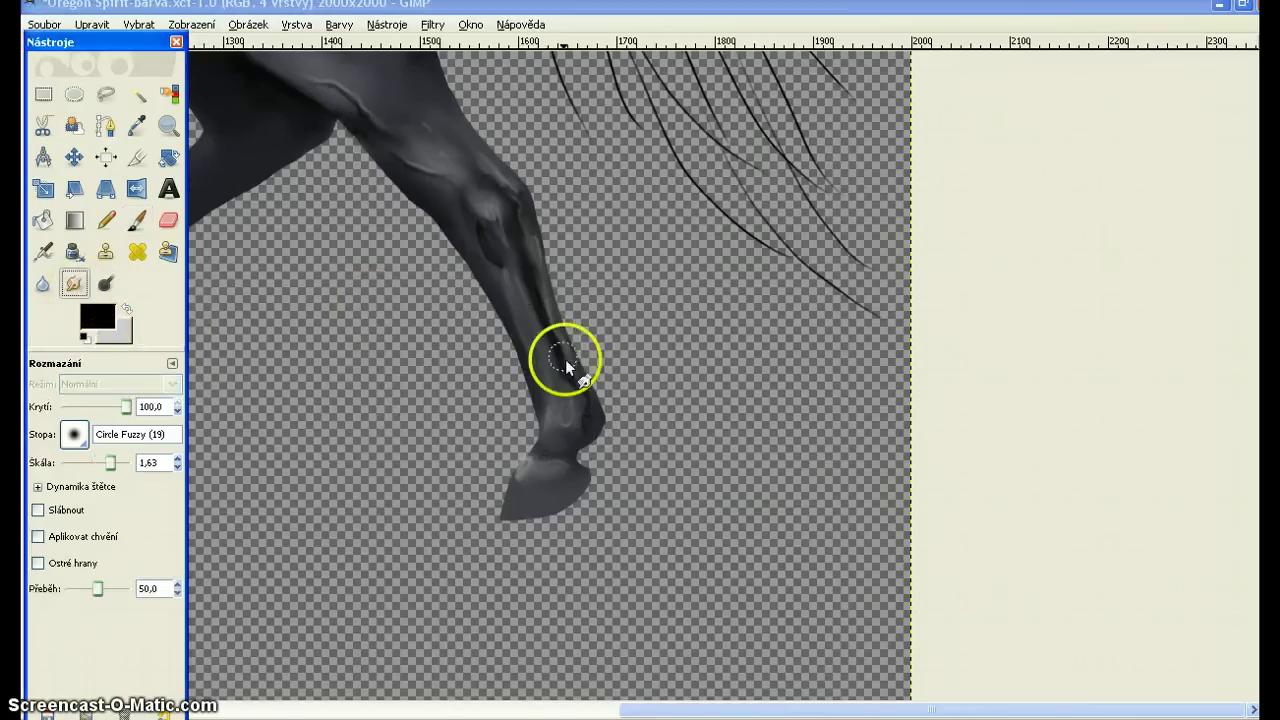
mouse_move(553, 348)
mouse_down()
mouse_move(596, 417)
mouse_move(548, 366)
mouse_move(566, 380)
mouse_up()
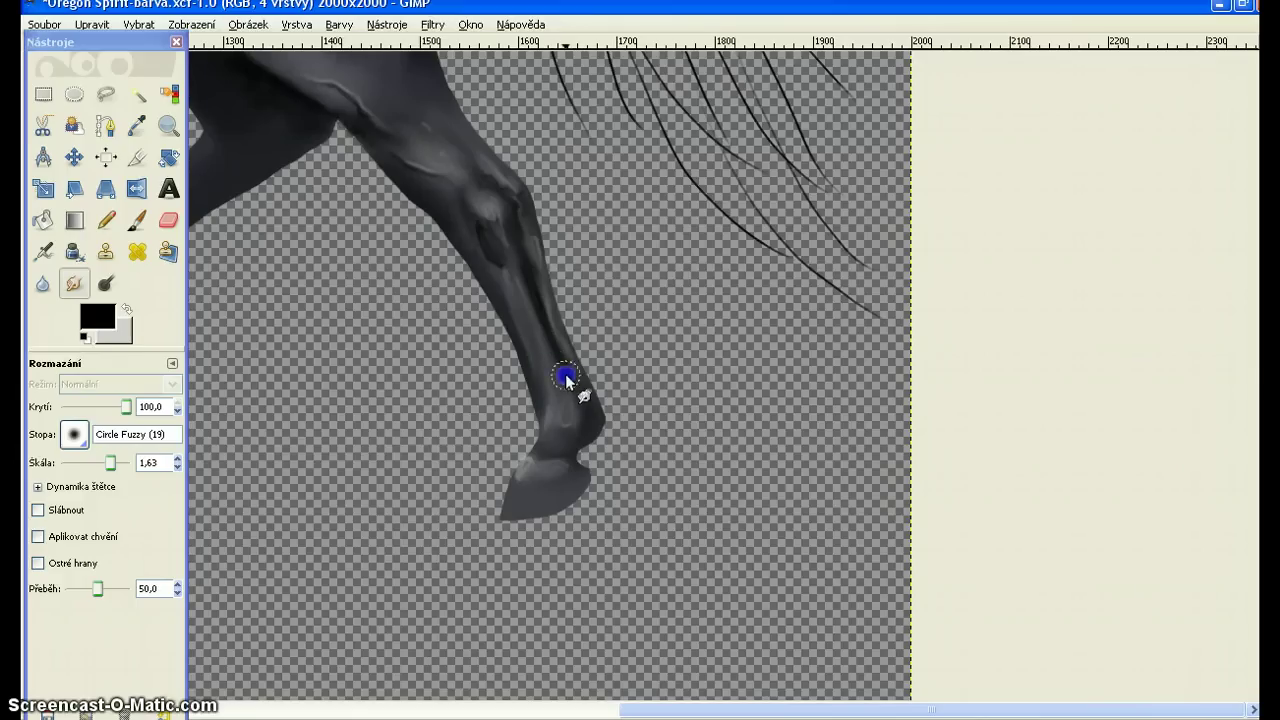
Burn the midtones behind the trailing fetlock and pastern at scale 3.81, and smudge the fetlock and the area below the hock.
click(106, 283)
click(600, 385)
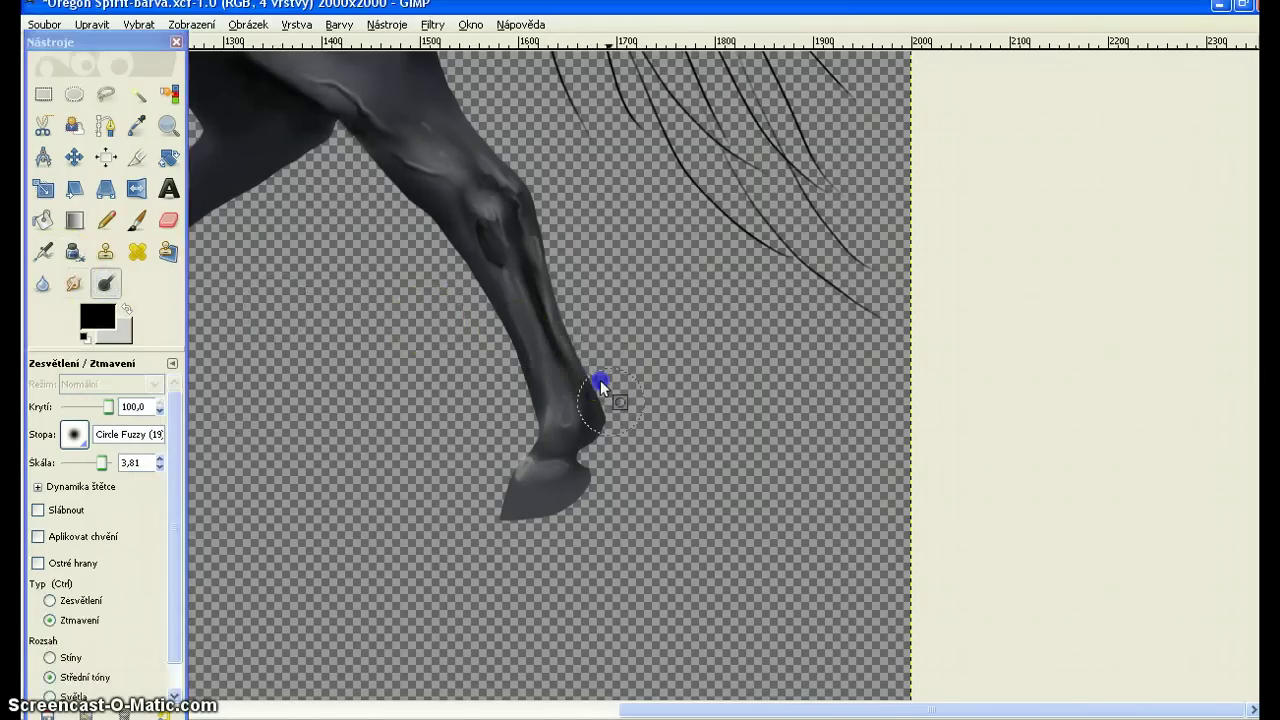
drag(598, 438, 605, 406)
drag(570, 446, 594, 455)
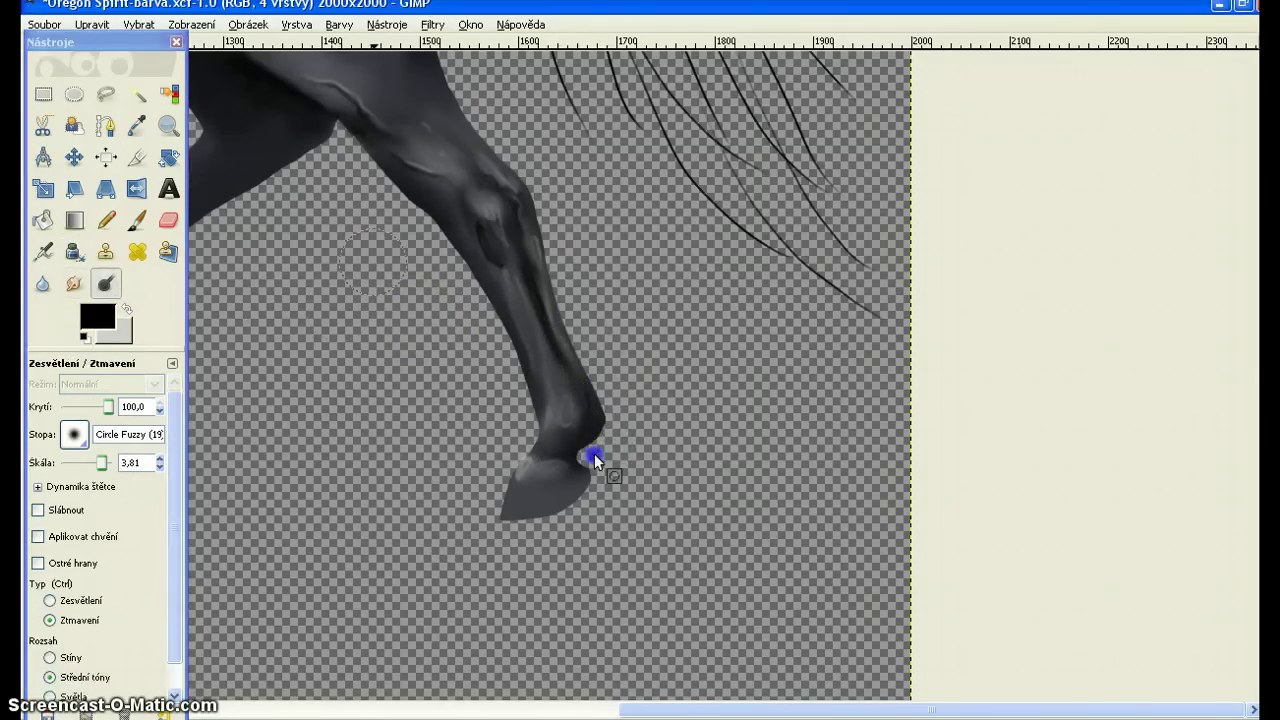
drag(356, 226, 423, 344)
click(74, 285)
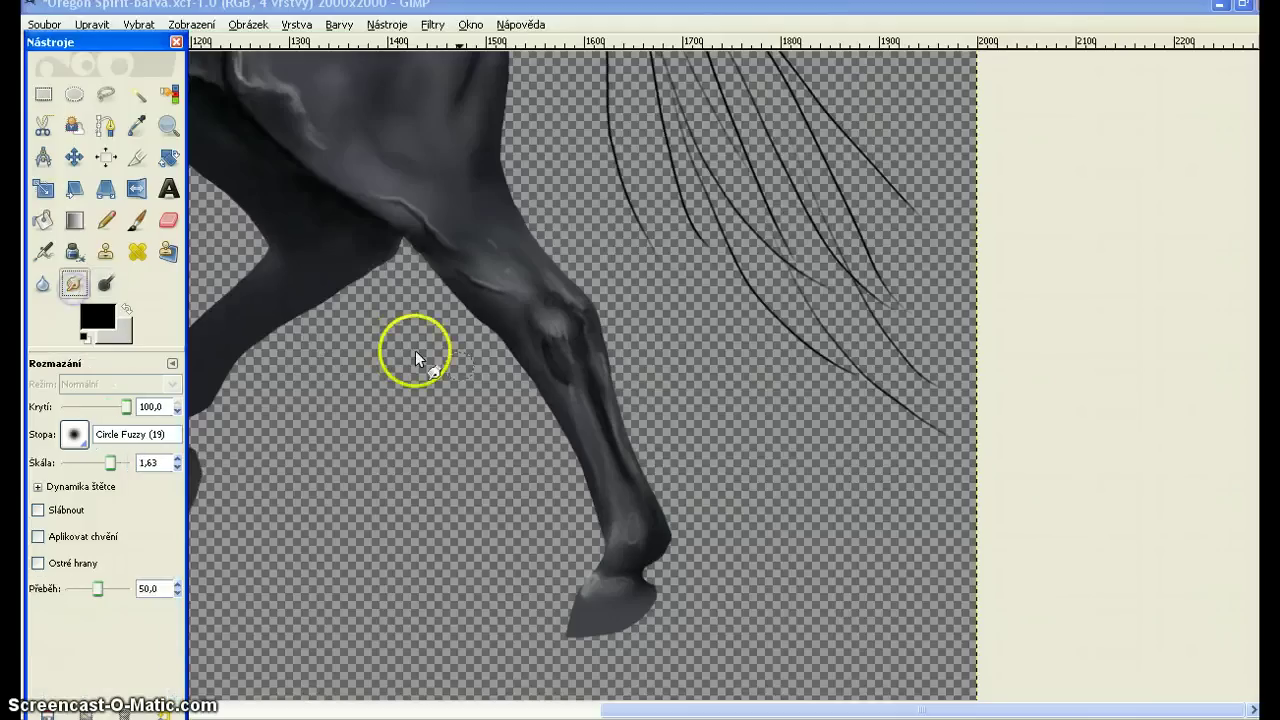
drag(649, 518, 633, 572)
mouse_move(560, 342)
mouse_down()
mouse_move(554, 368)
mouse_move(539, 349)
mouse_move(569, 391)
mouse_up()
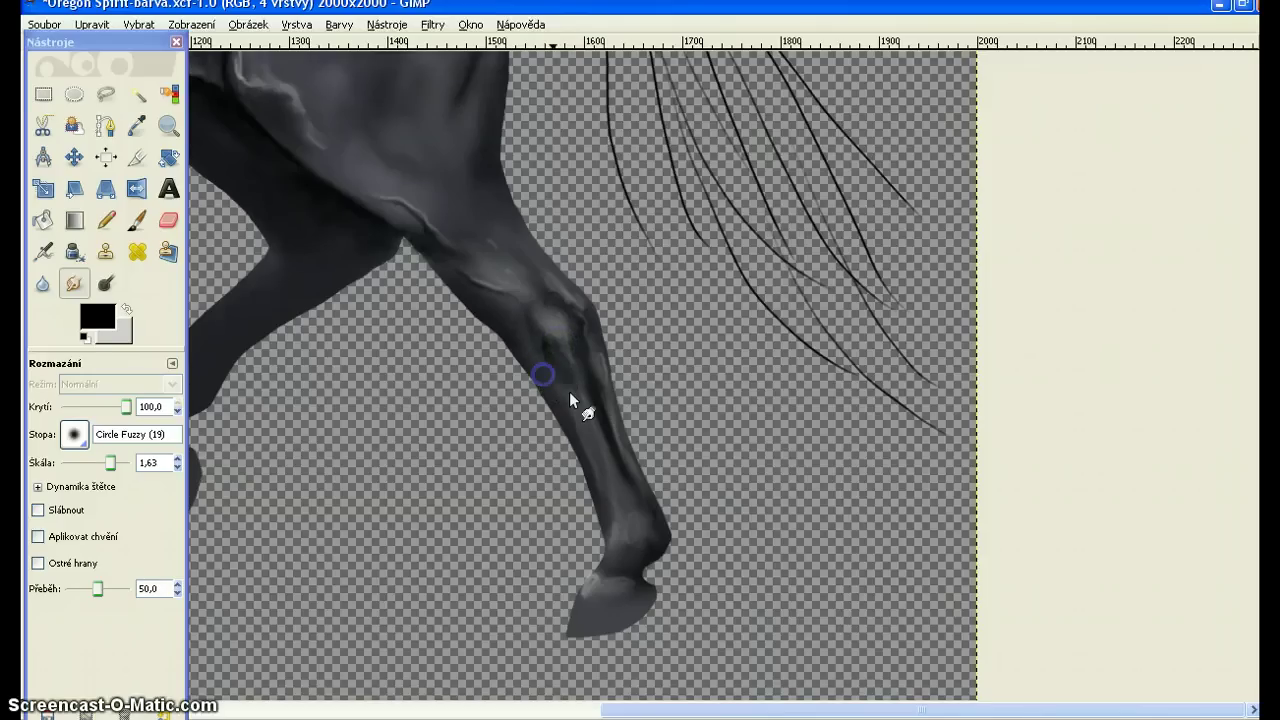
Paint light grey vein-like highlights on the front of the trailing leg below the hock and blend them with the Smudge tool.
click(133, 226)
click(126, 309)
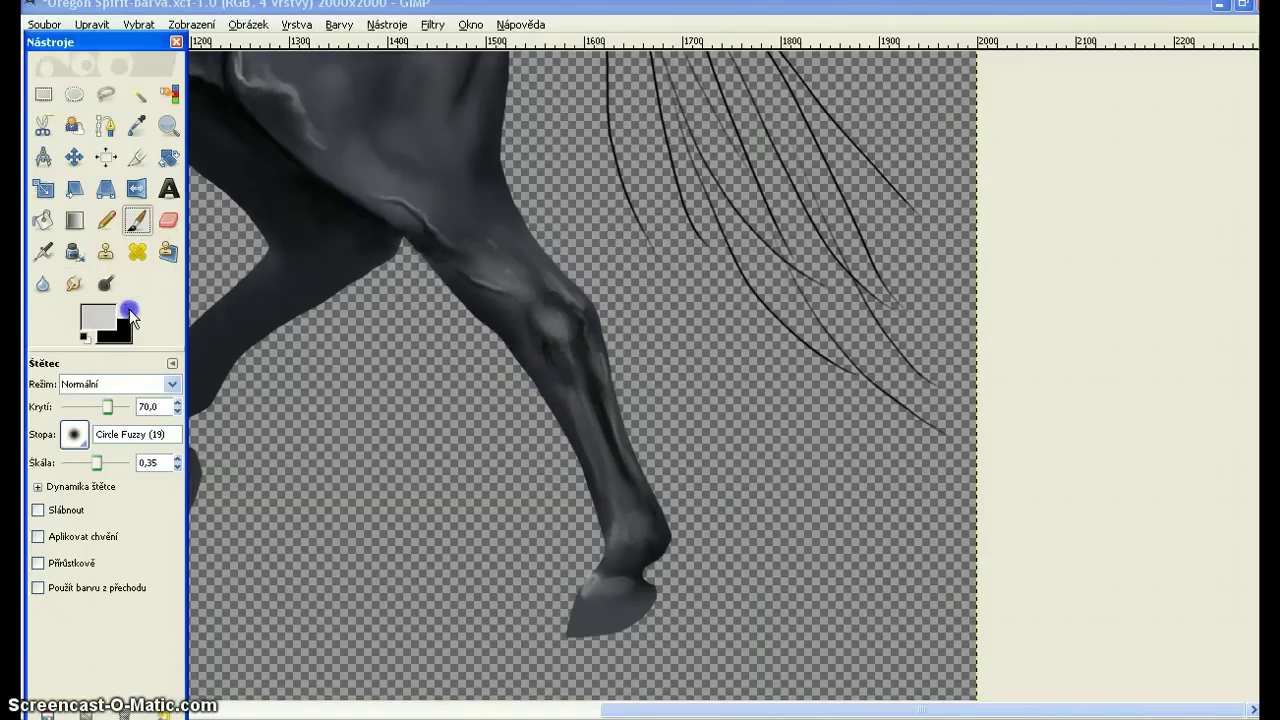
click(533, 357)
drag(527, 360, 558, 392)
click(168, 220)
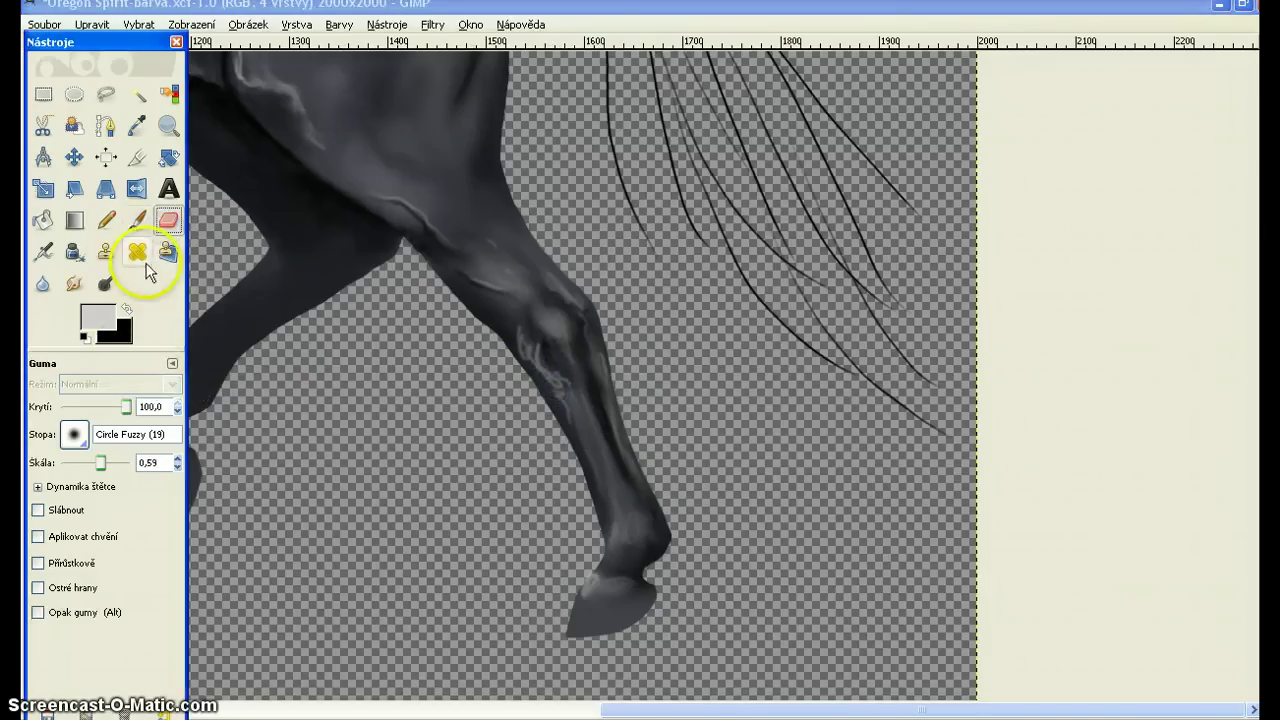
click(75, 284)
click(541, 352)
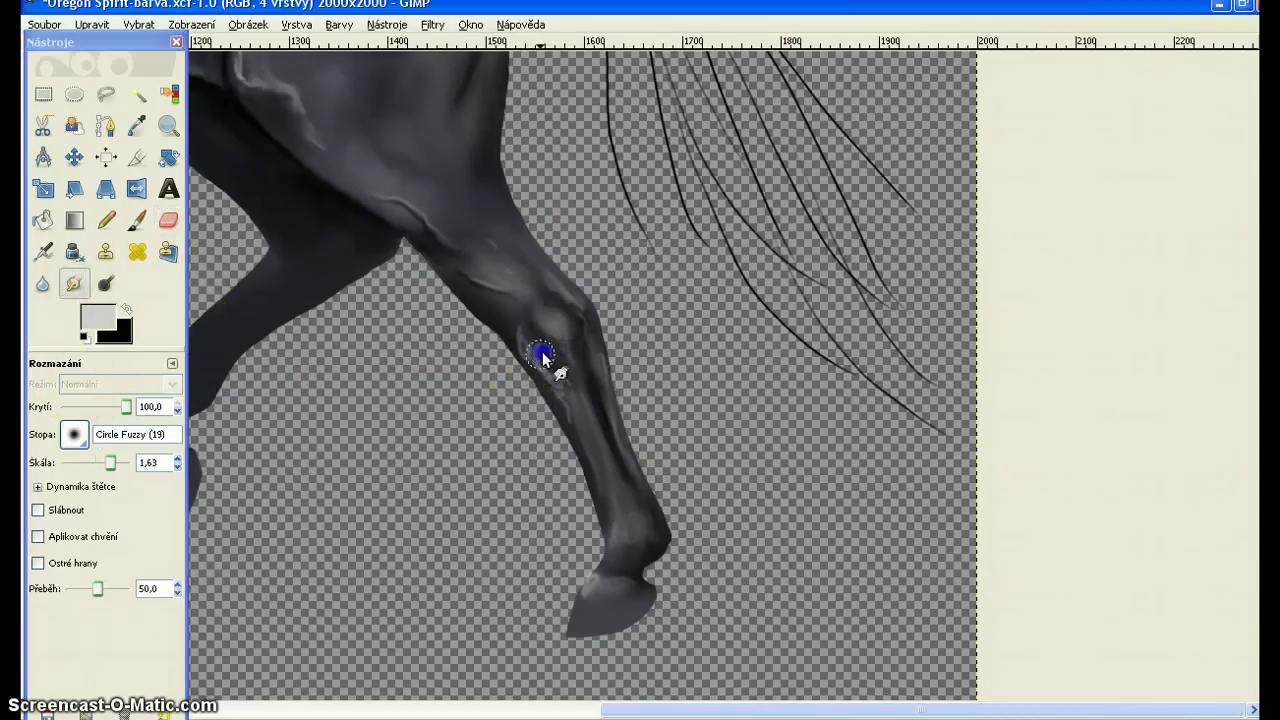
mouse_move(542, 352)
mouse_down()
mouse_move(517, 333)
mouse_move(570, 393)
mouse_move(531, 329)
mouse_up()
mouse_move(558, 388)
mouse_down()
mouse_move(572, 422)
mouse_move(550, 382)
mouse_up()
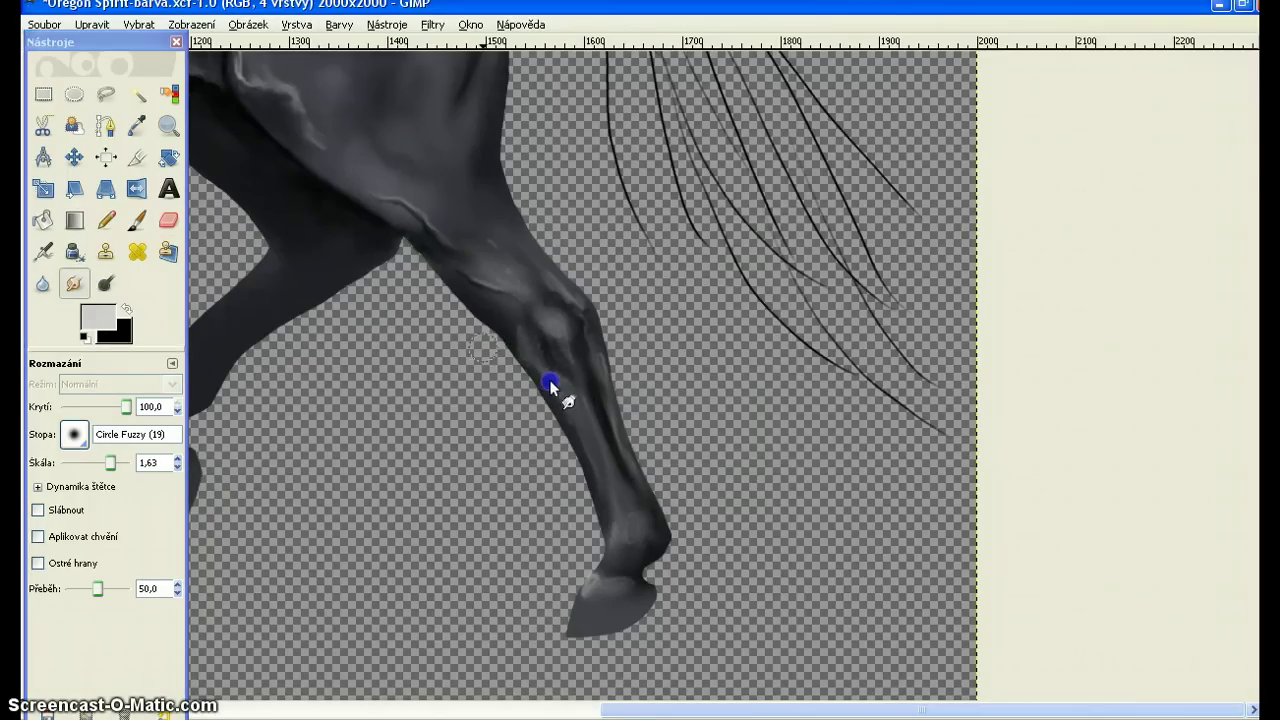
Clean up the front outline of the trailing leg below the hock with the Eraser at scale 0.30.
click(168, 125)
click(500, 362)
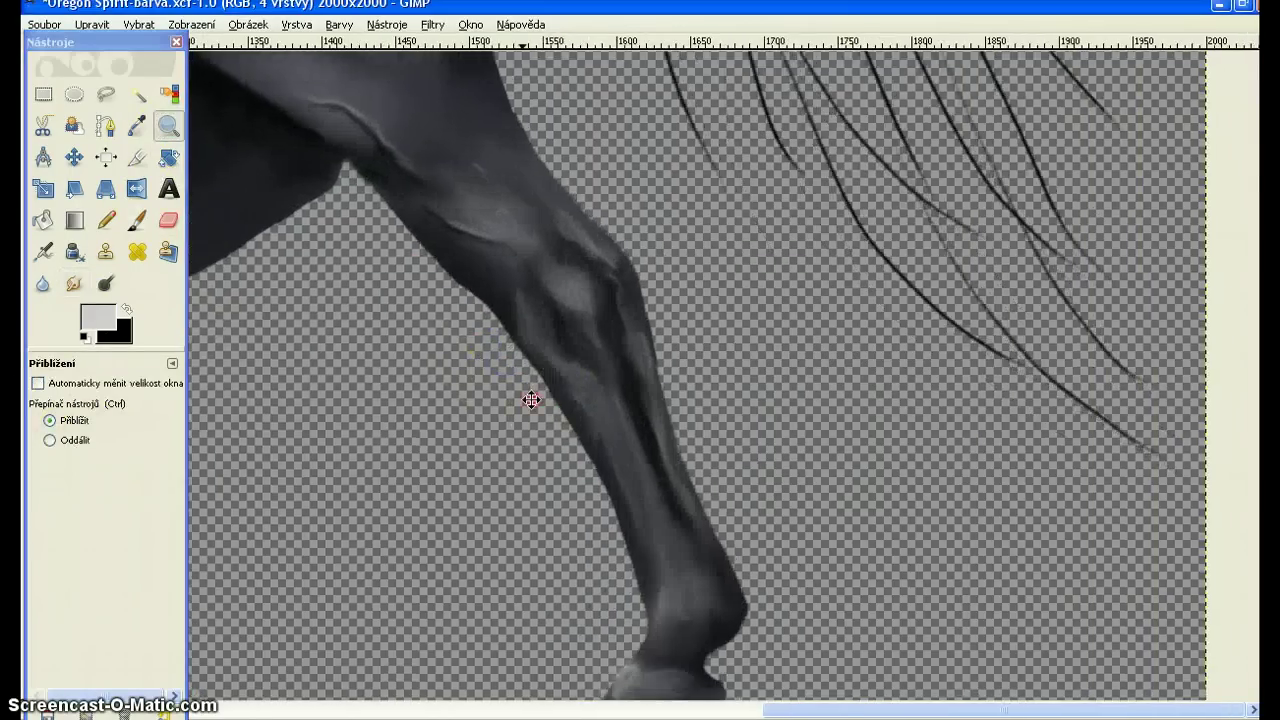
click(429, 326)
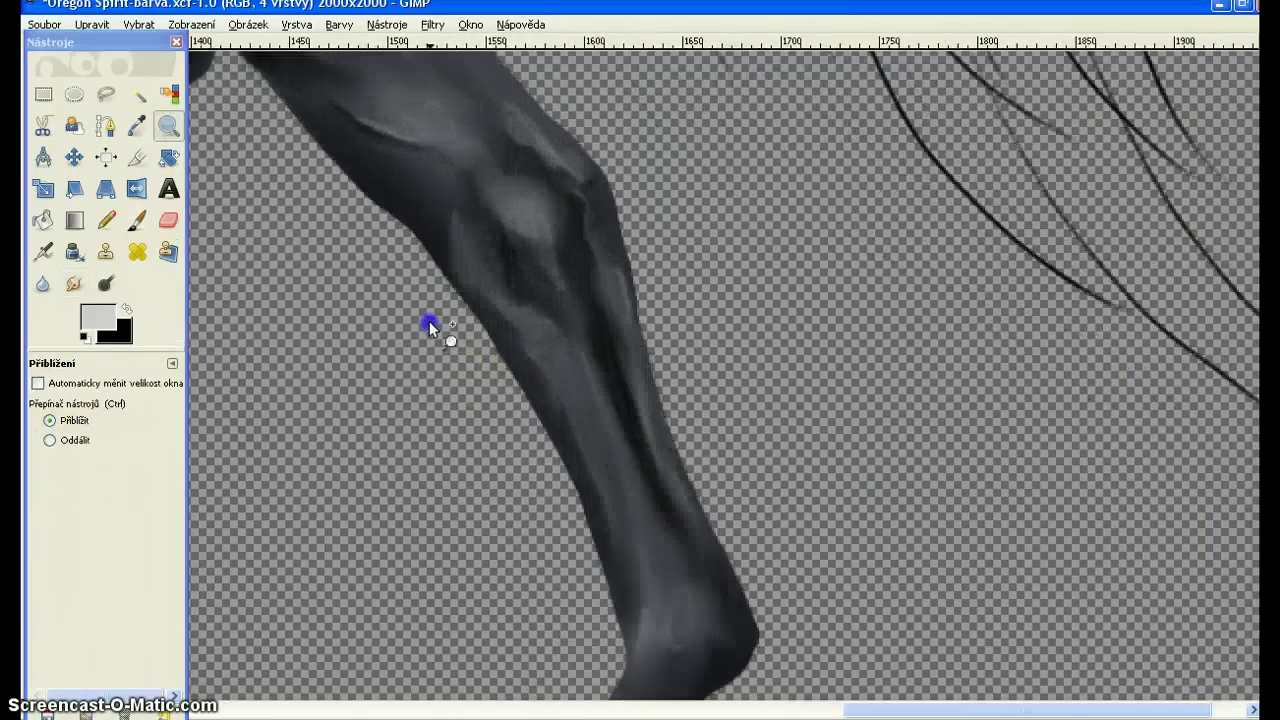
click(168, 220)
drag(99, 464, 98, 462)
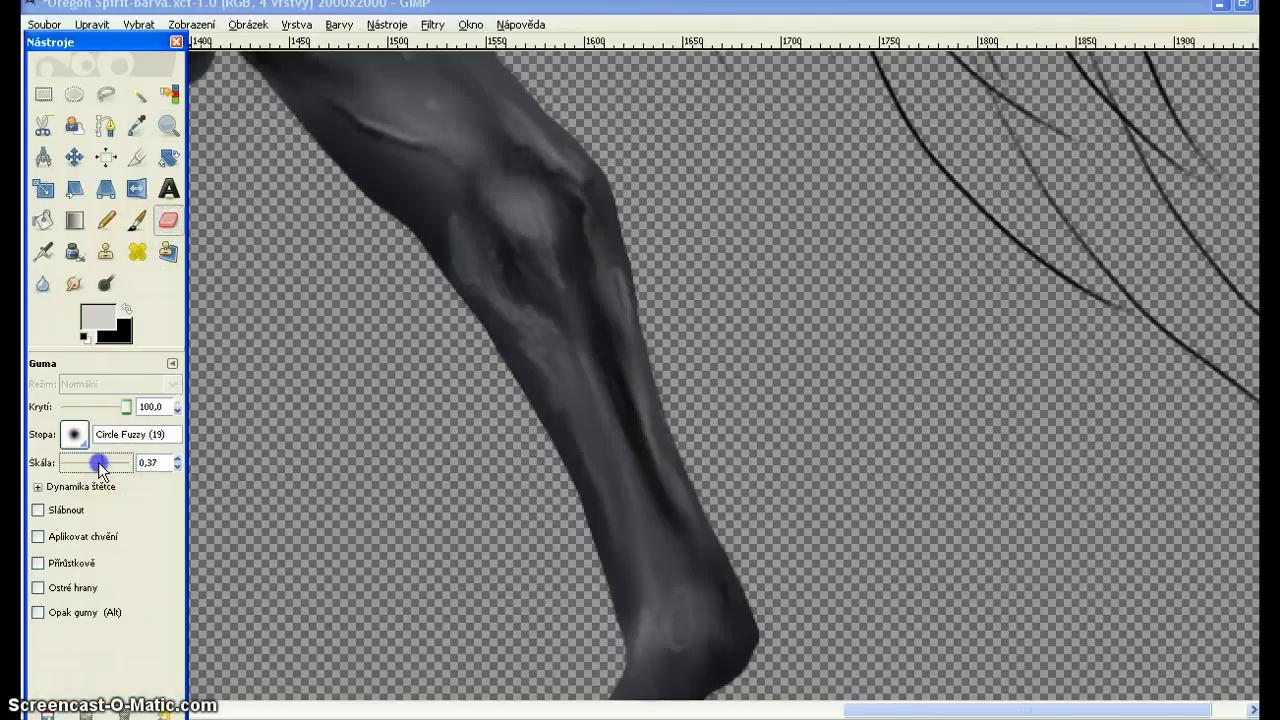
click(471, 312)
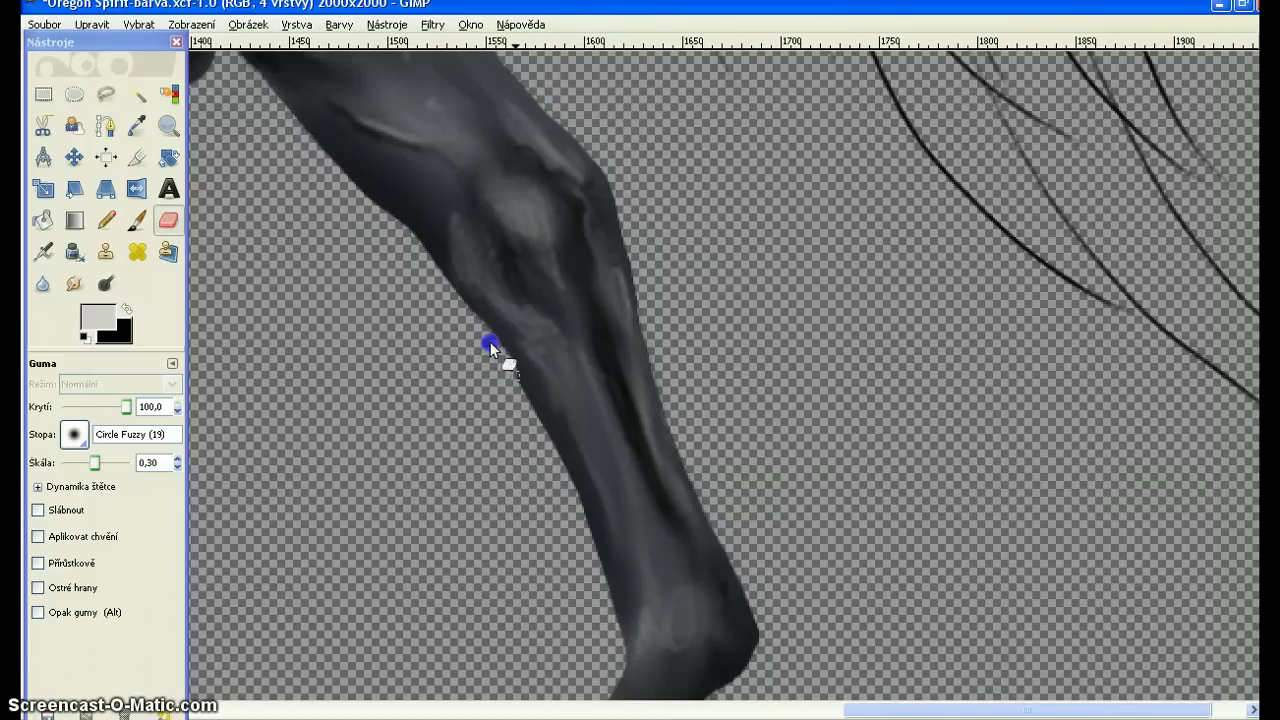
drag(490, 341, 550, 455)
click(477, 322)
click(513, 366)
click(532, 408)
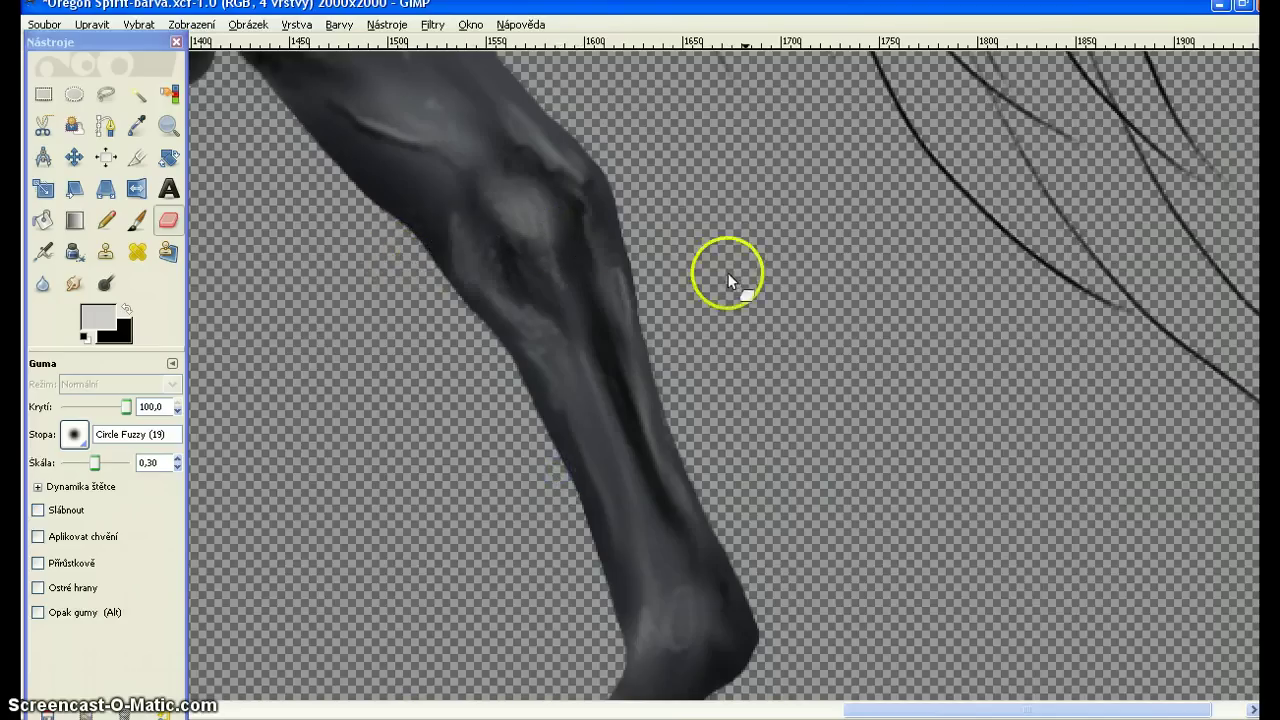
Sample the leg's dark grey and touch up the rear edge of the trailing cannon and the hock with the Paintbrush.
drag(747, 371, 760, 420)
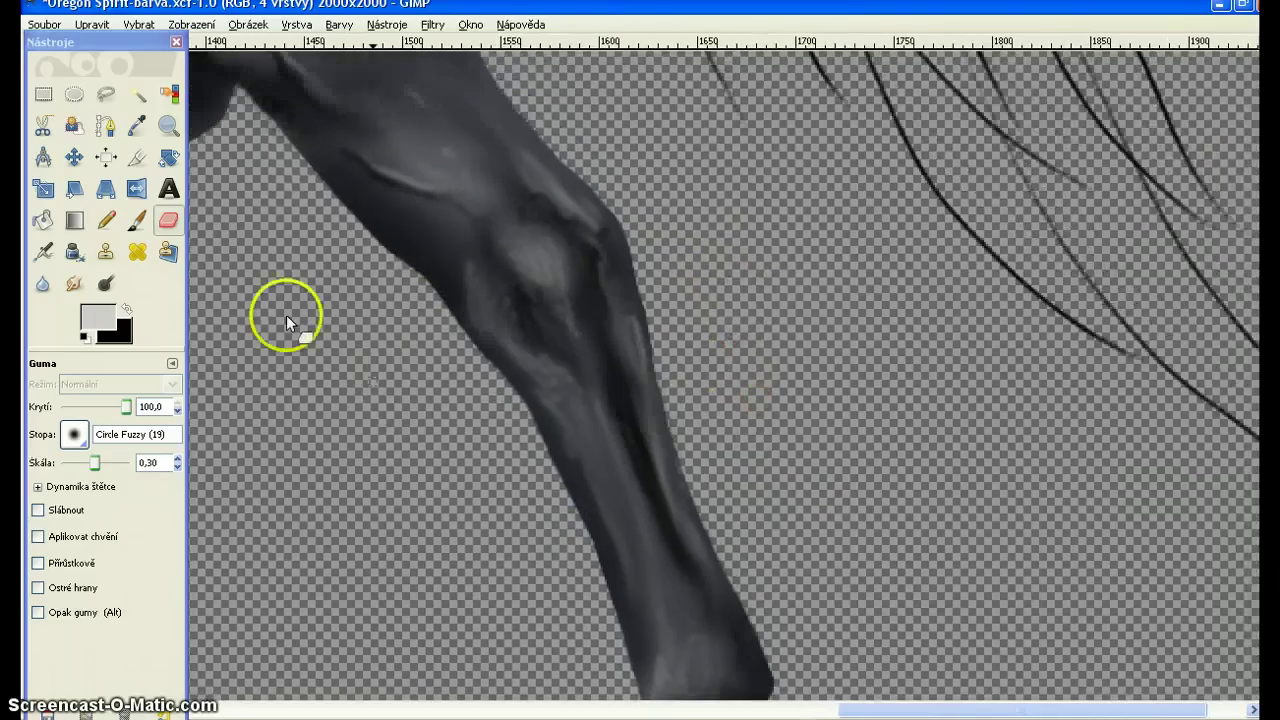
click(137, 126)
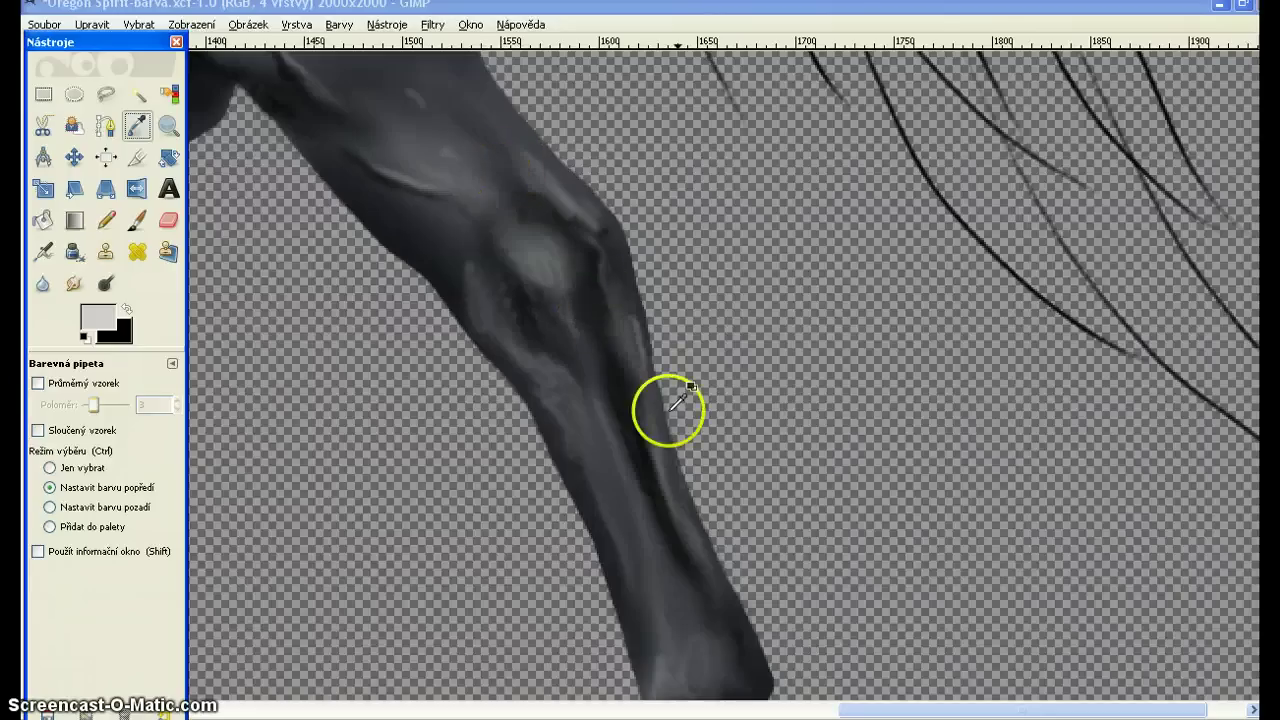
click(631, 290)
click(137, 220)
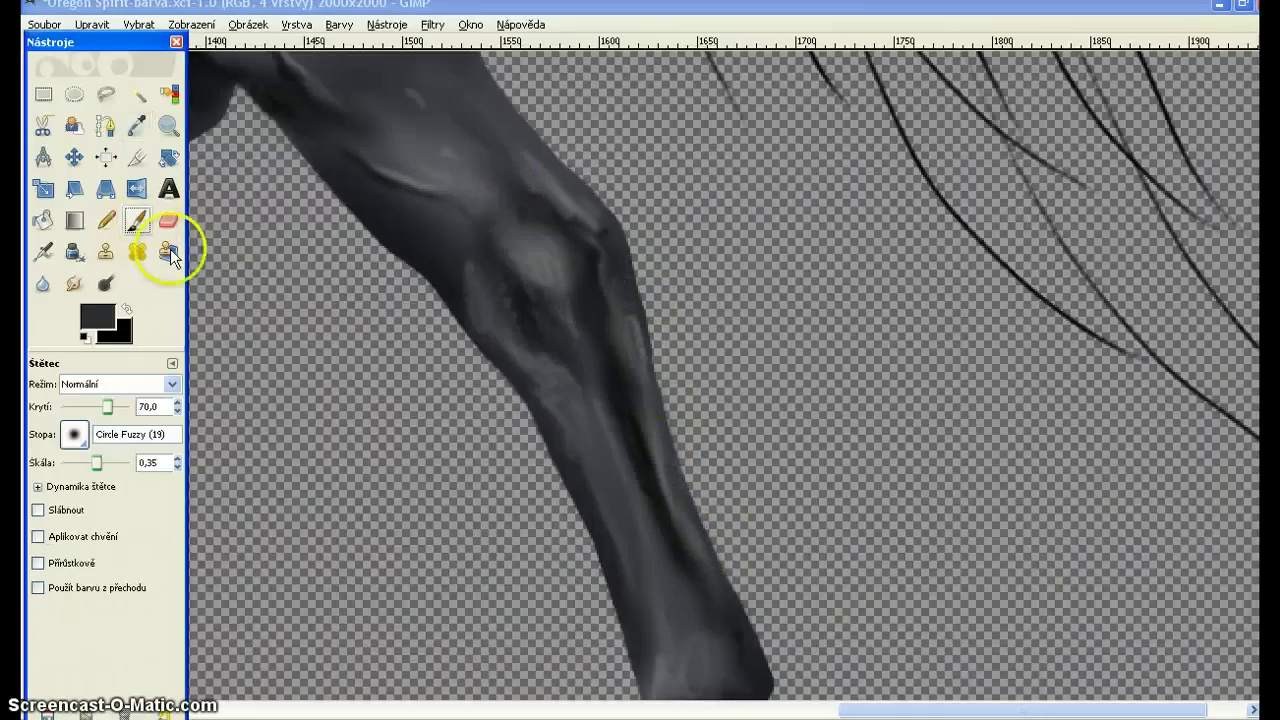
mouse_move(684, 480)
mouse_down()
mouse_move(677, 457)
mouse_move(684, 524)
mouse_up()
mouse_move(645, 427)
mouse_down()
mouse_move(682, 527)
mouse_move(643, 410)
mouse_up()
drag(524, 211, 528, 215)
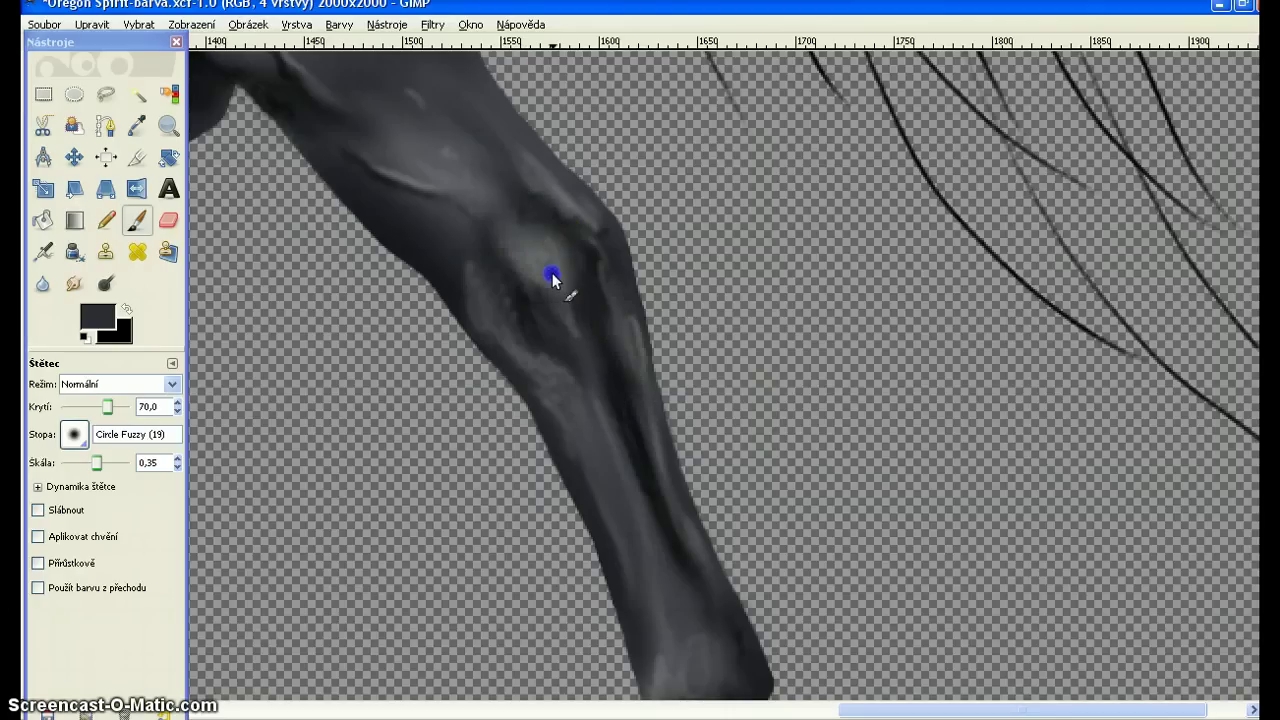
Set the foreground colour to a saved light grey and paint highlights along the rear edges of the trailing gaskin and thigh.
drag(568, 284, 634, 431)
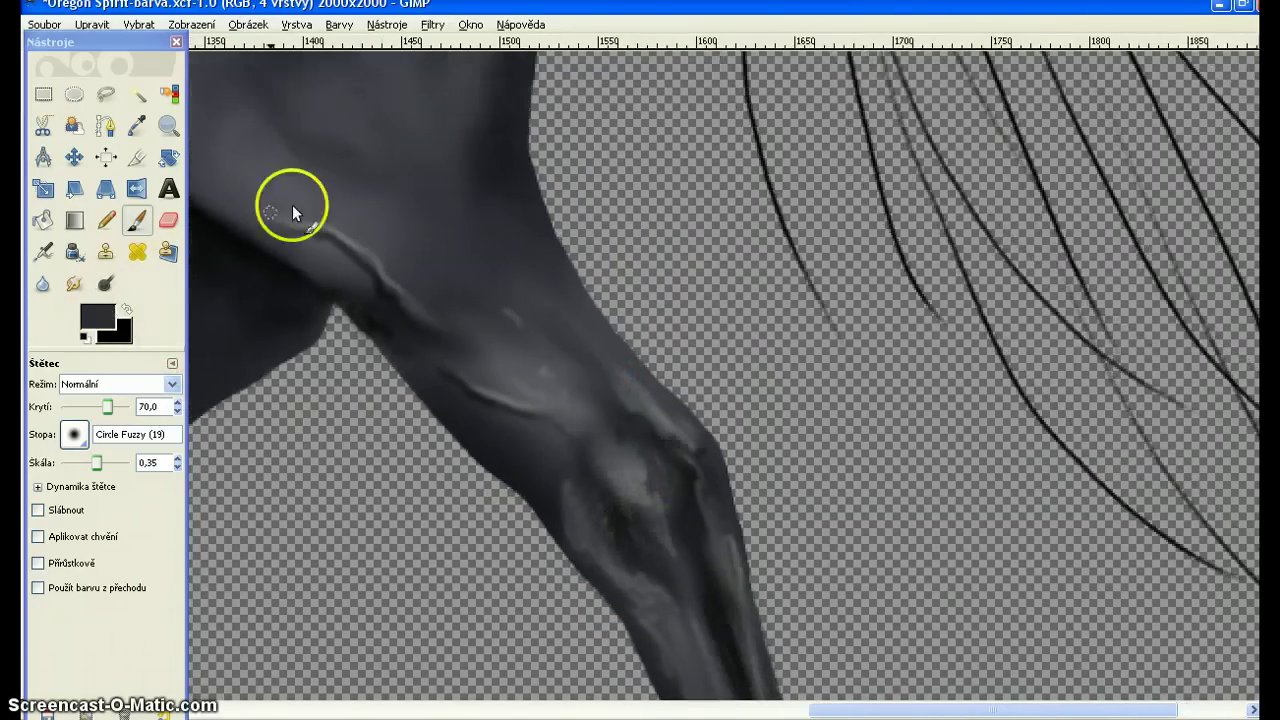
click(107, 315)
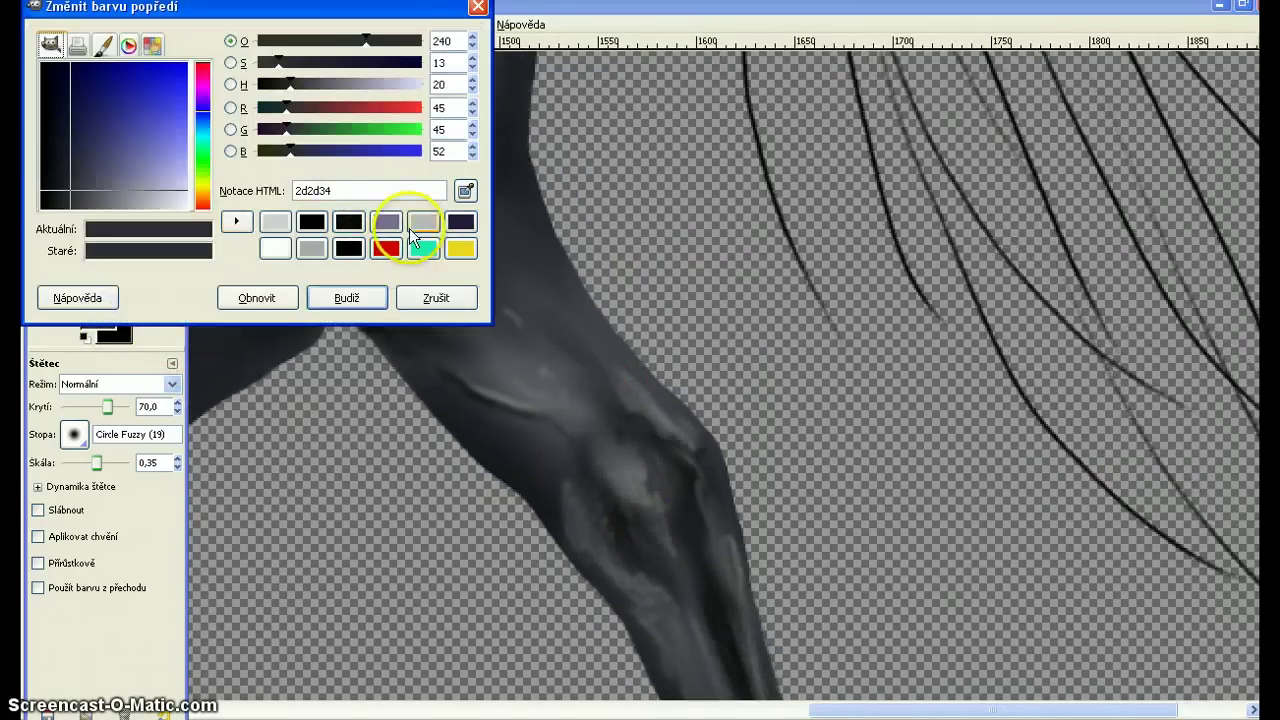
click(412, 224)
click(369, 312)
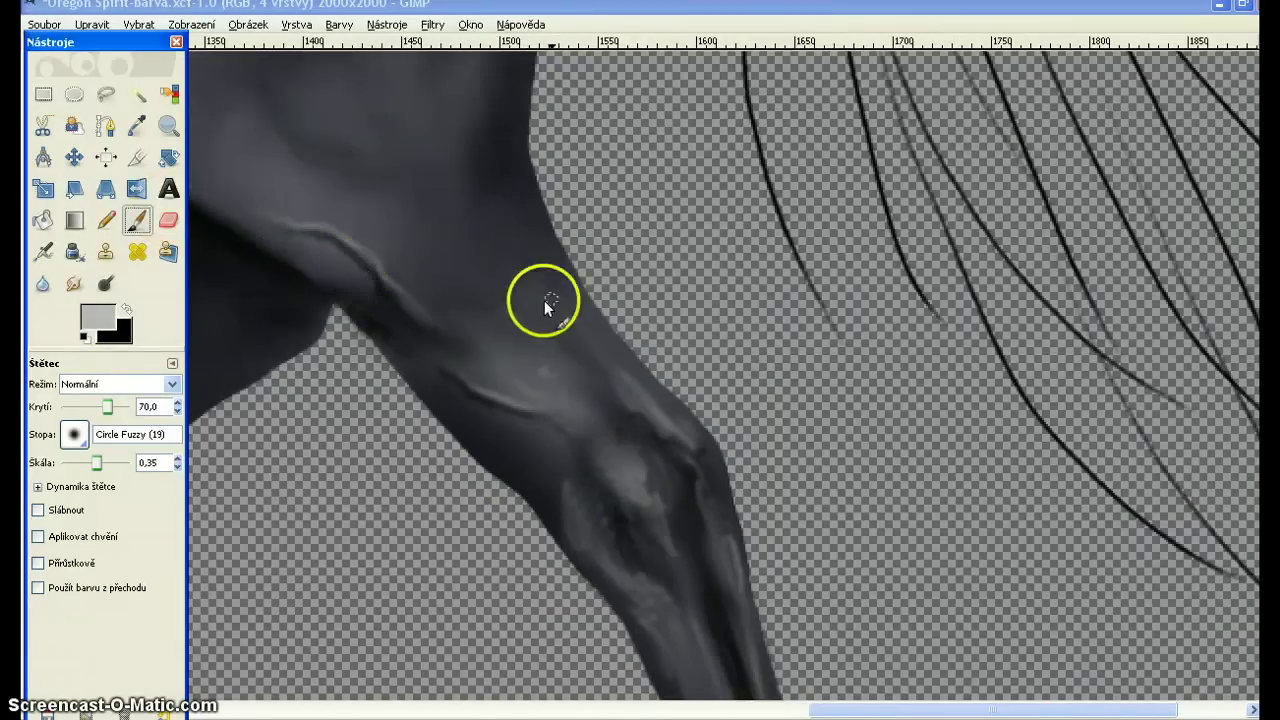
mouse_move(550, 258)
mouse_down()
mouse_move(620, 364)
mouse_move(530, 228)
mouse_move(649, 398)
mouse_move(695, 526)
mouse_up()
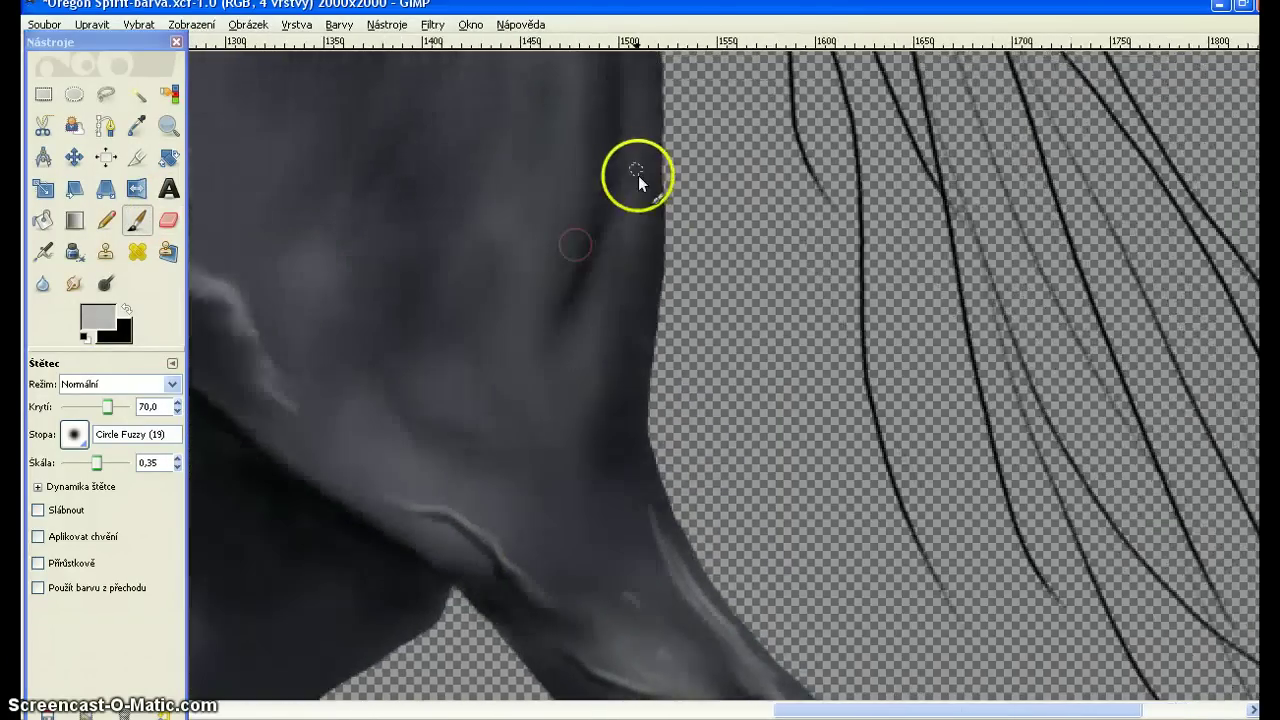
mouse_move(638, 175)
mouse_down()
mouse_move(628, 270)
mouse_move(627, 232)
mouse_up()
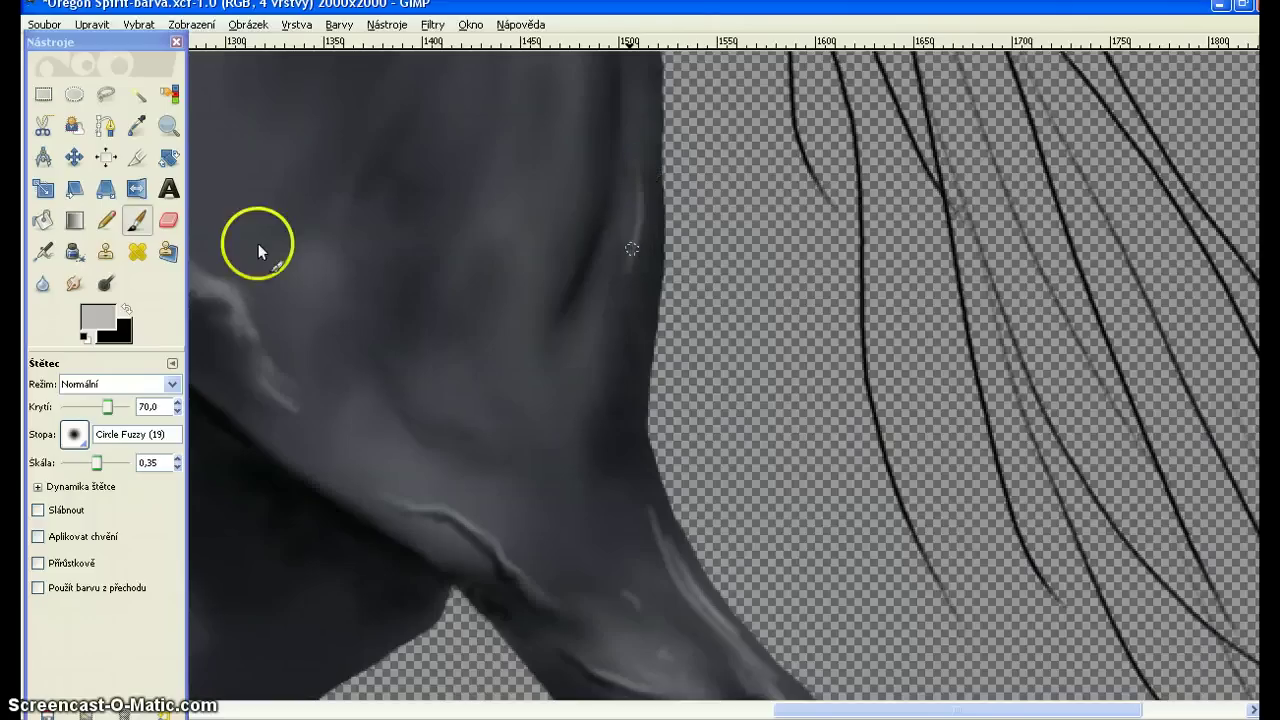
Blend the light grey highlights on the rear edges of the trailing thigh and gaskin with the Smudge tool at scale 1.63.
click(168, 157)
click(168, 127)
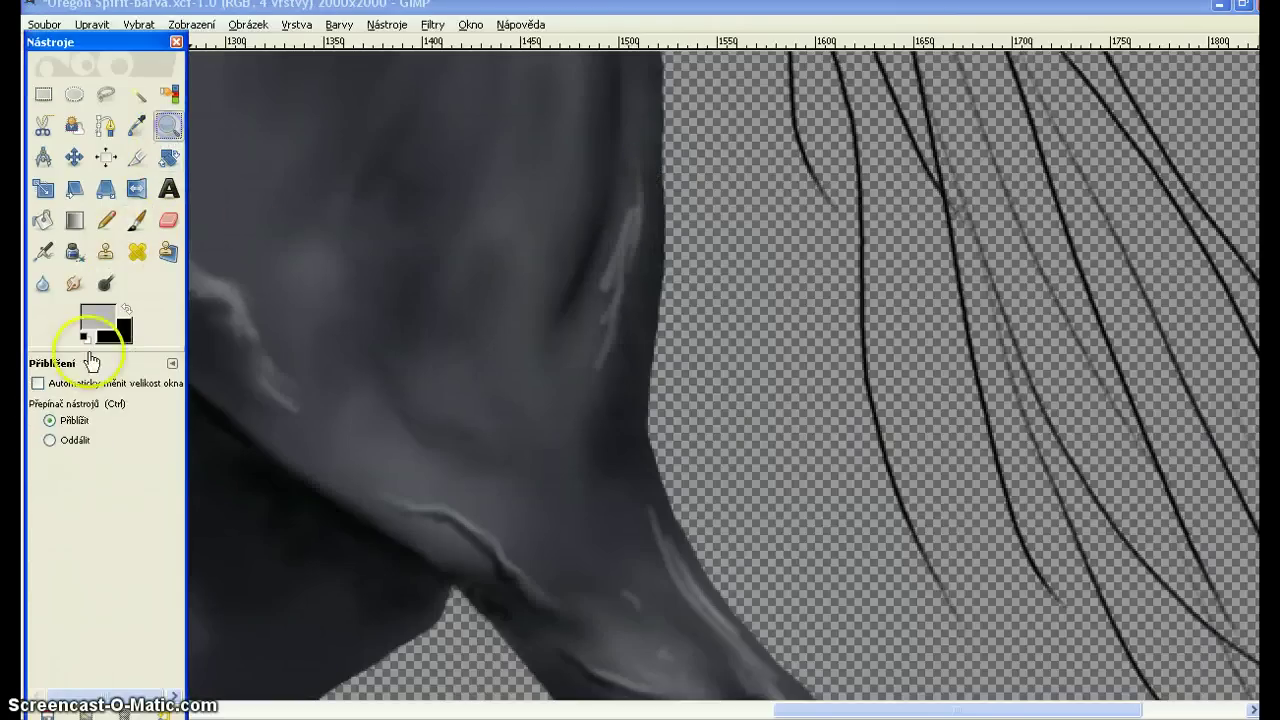
click(80, 440)
click(264, 362)
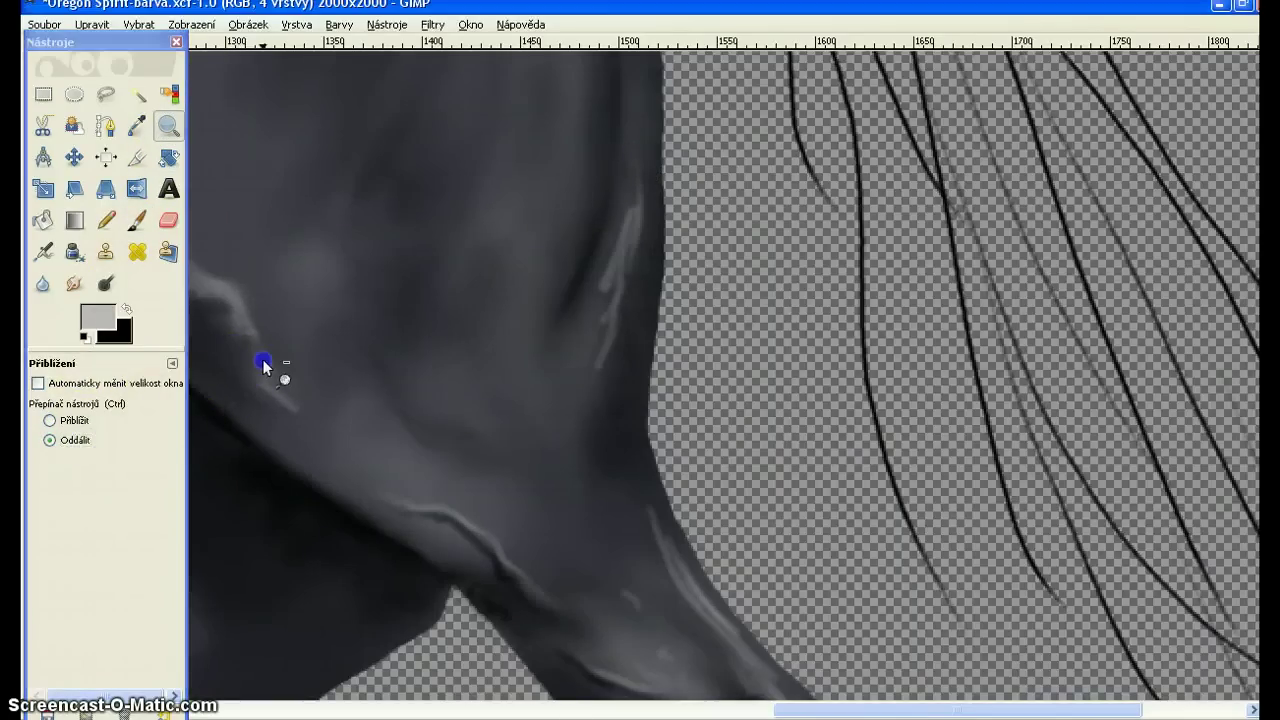
click(239, 352)
click(68, 285)
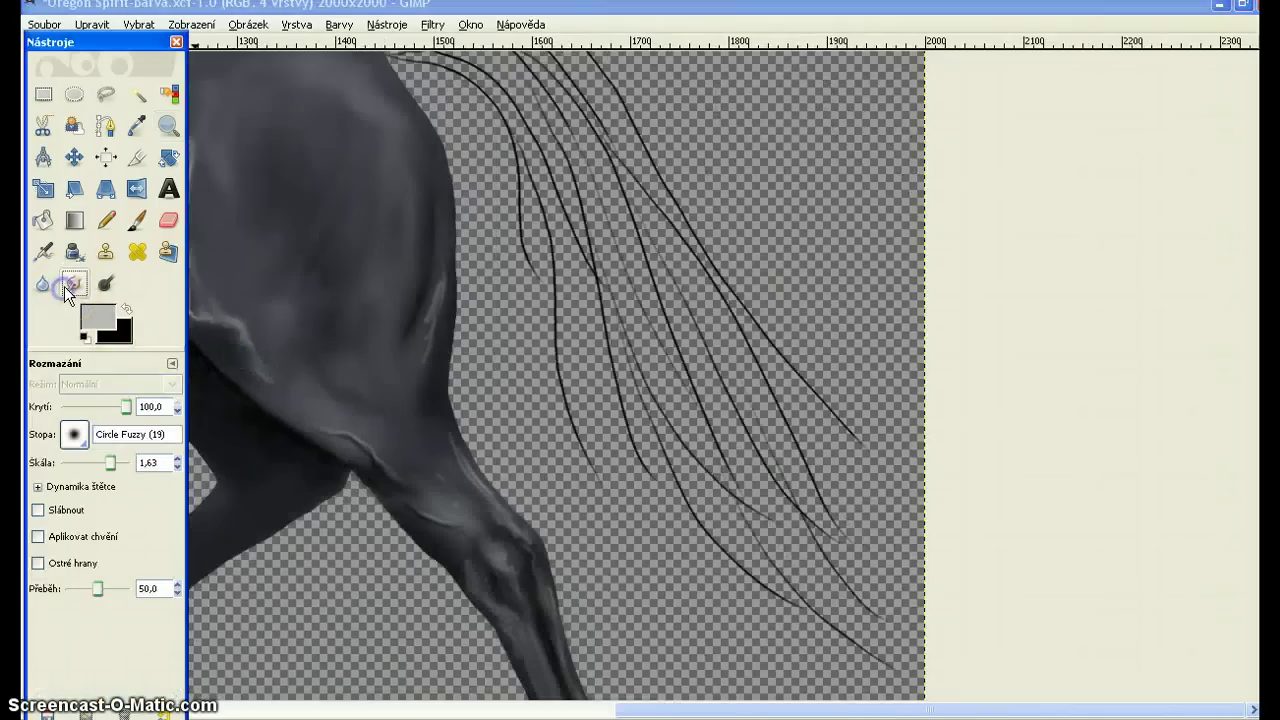
click(426, 328)
drag(426, 328, 420, 368)
drag(480, 472, 437, 431)
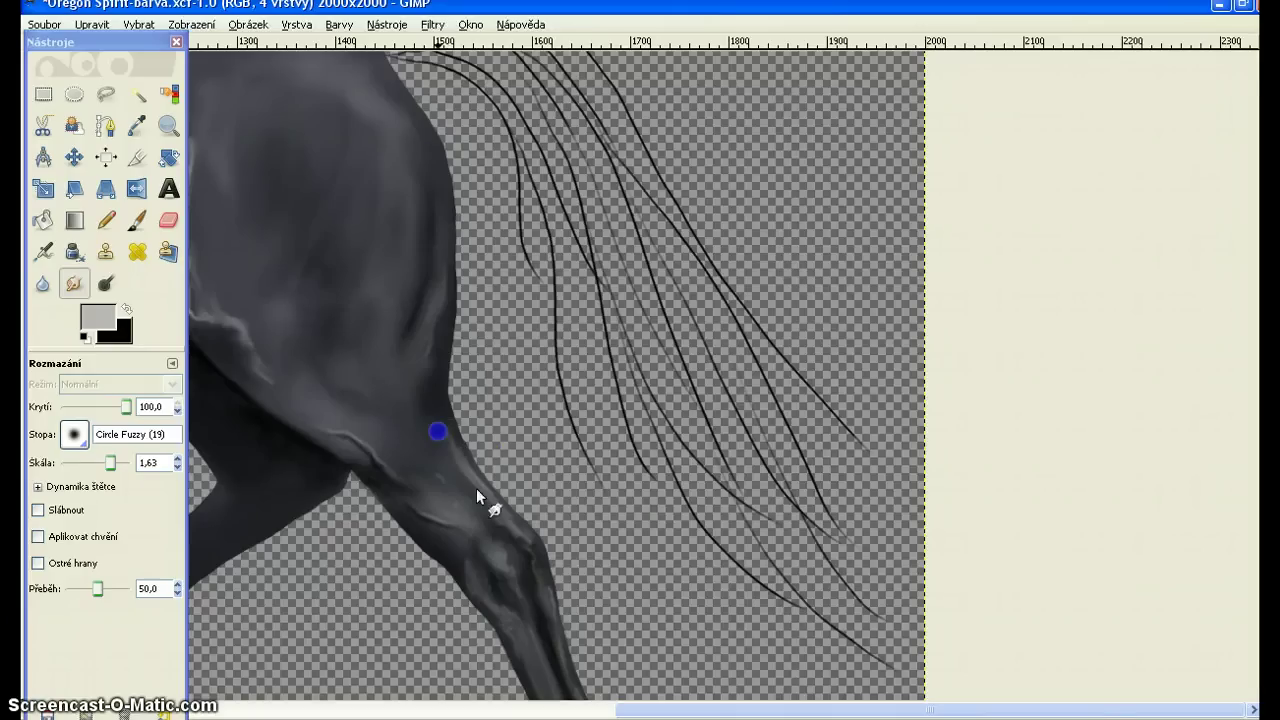
Smudge the trailing gaskin's rear highlight, and paint and blend a small black shadow where the thigh meets the gaskin.
drag(484, 493, 430, 420)
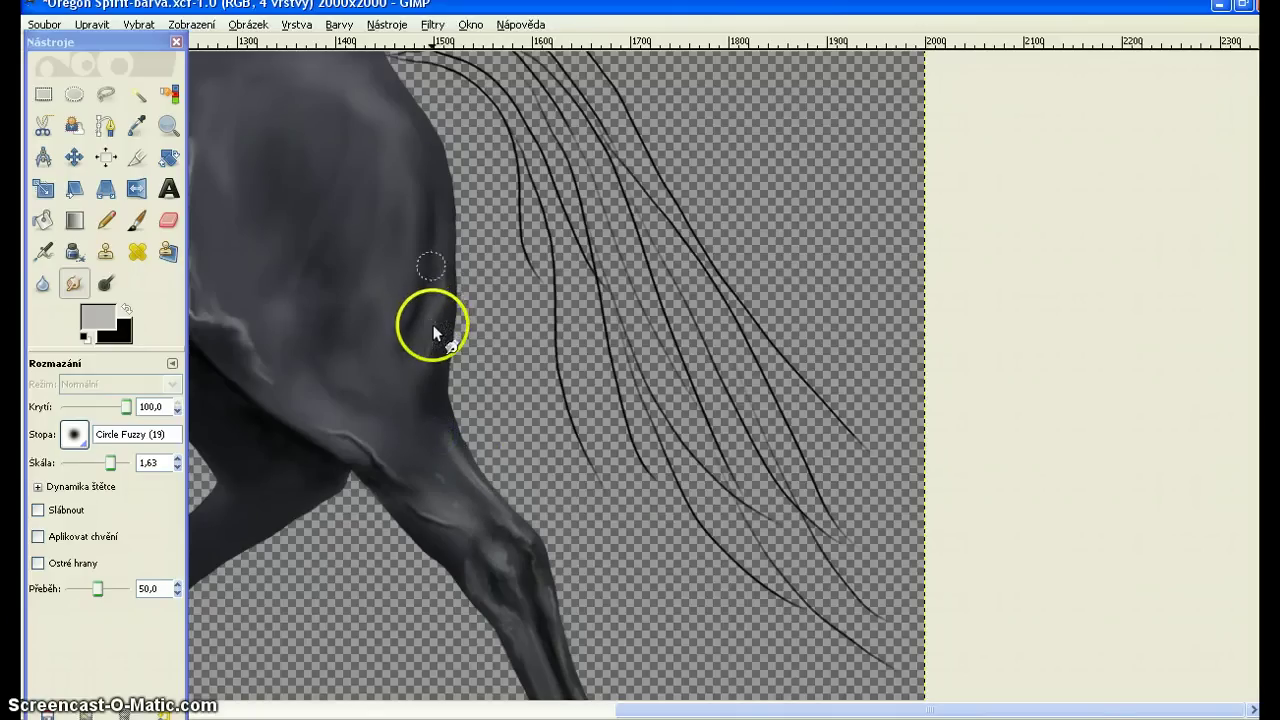
click(126, 309)
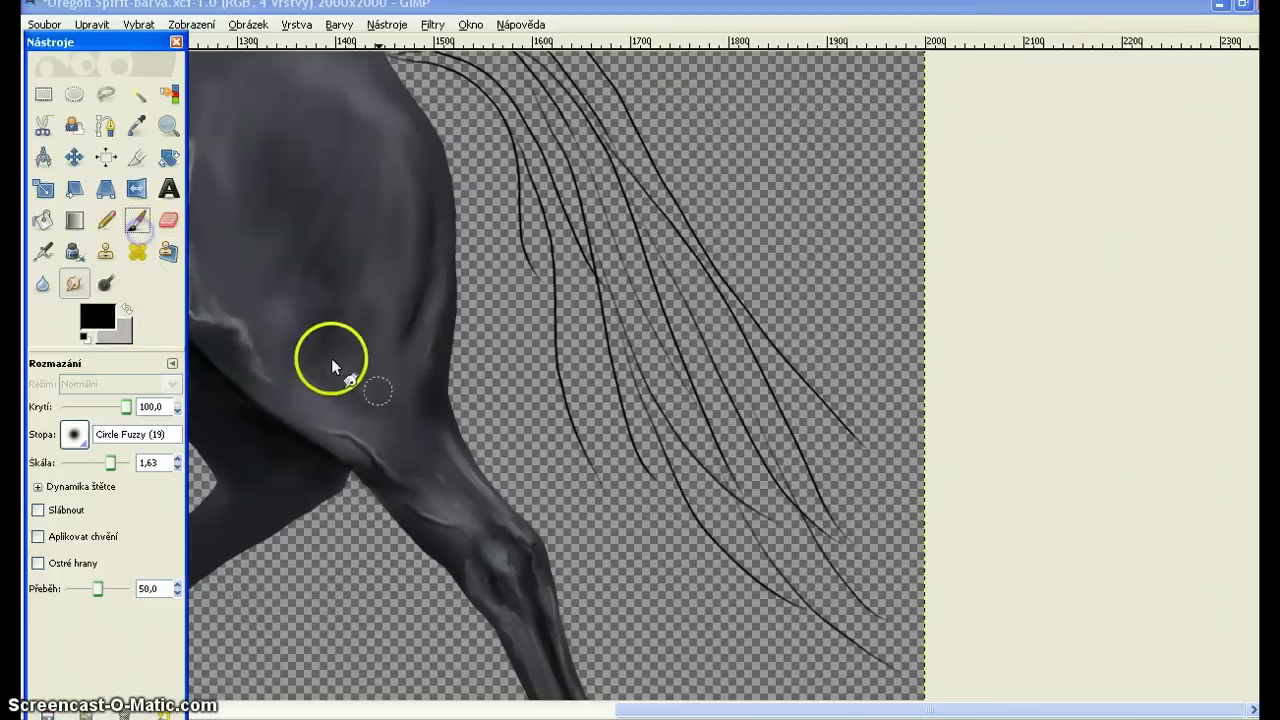
click(137, 220)
mouse_move(431, 428)
mouse_down()
mouse_move(457, 481)
mouse_move(430, 412)
mouse_move(426, 433)
mouse_up()
click(74, 283)
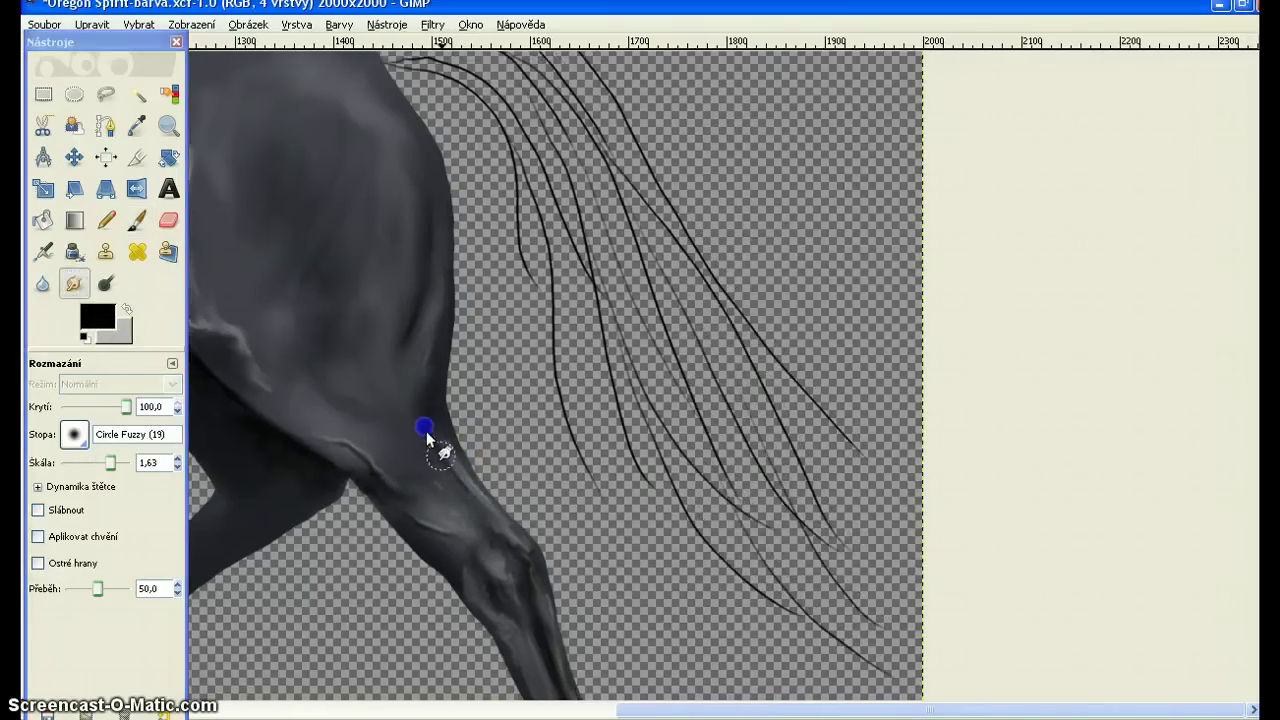
Swap back to the light grey foreground and paint highlight squiggles across the upper croup with the Paintbrush at scale 0.35.
mouse_move(374, 368)
mouse_down()
mouse_move(551, 466)
mouse_move(650, 476)
mouse_up()
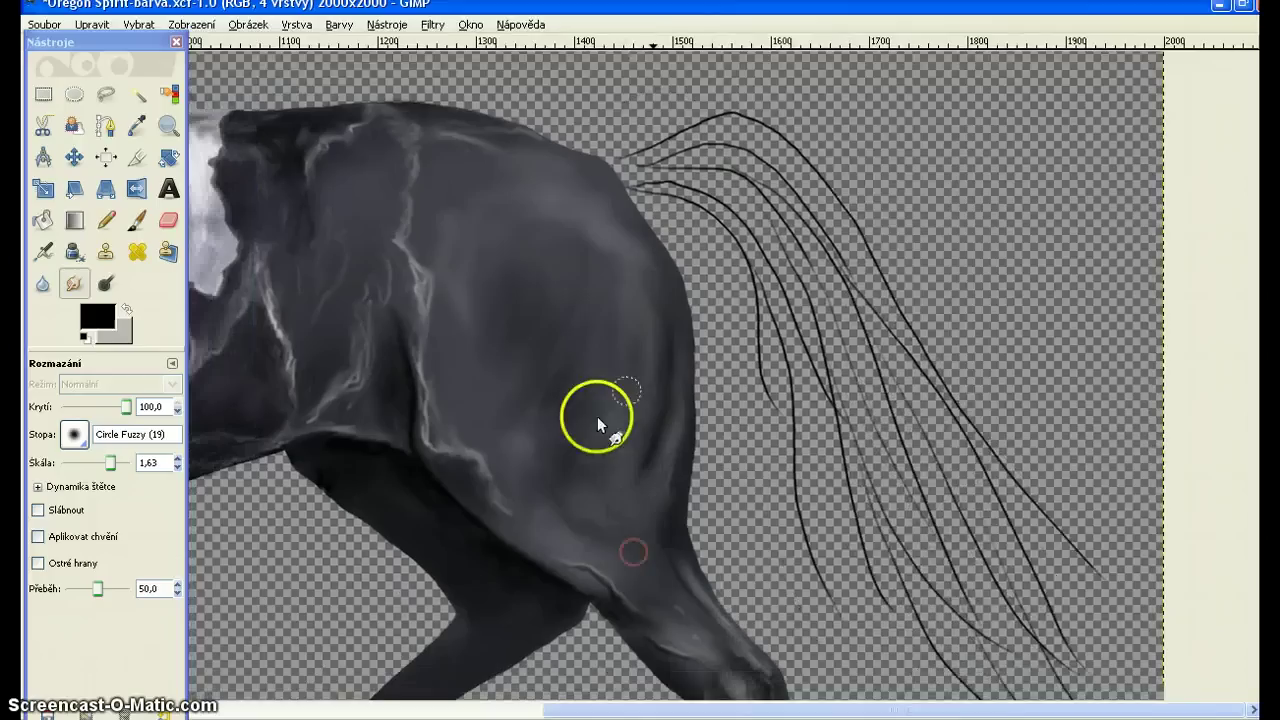
click(133, 219)
click(126, 310)
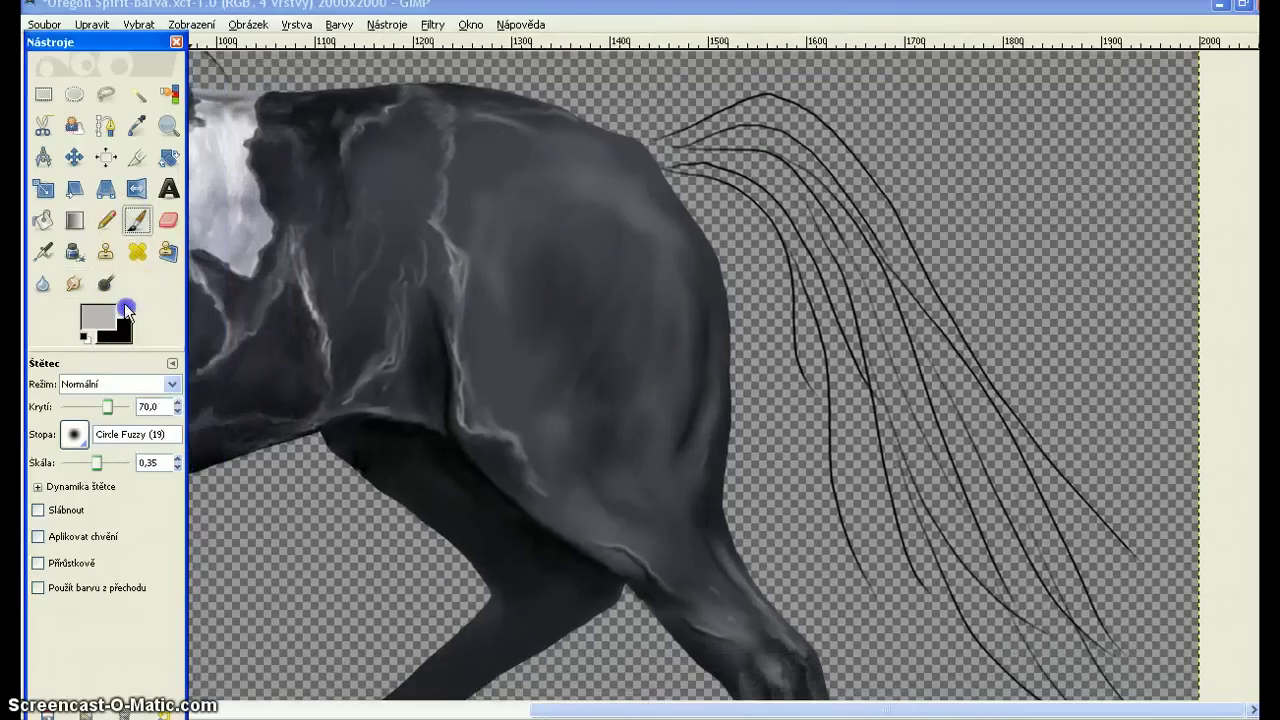
click(583, 143)
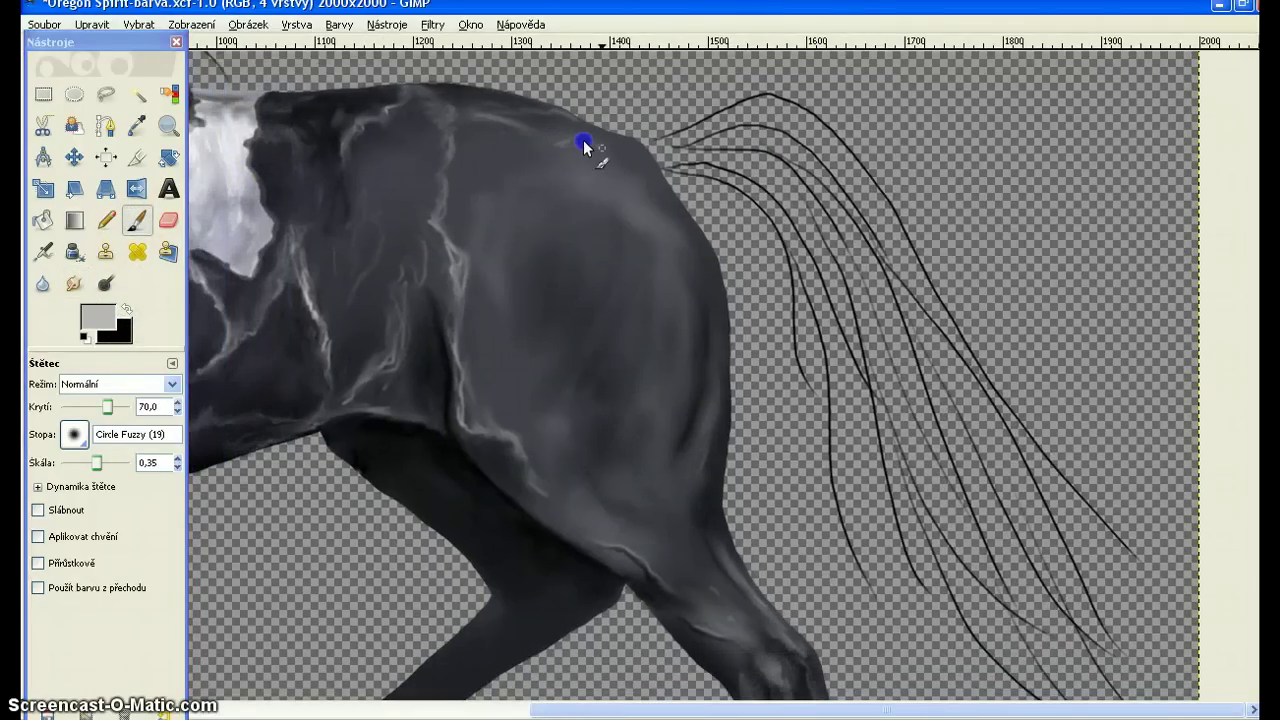
mouse_move(586, 147)
mouse_down()
mouse_move(530, 157)
mouse_move(525, 145)
mouse_move(580, 166)
mouse_up()
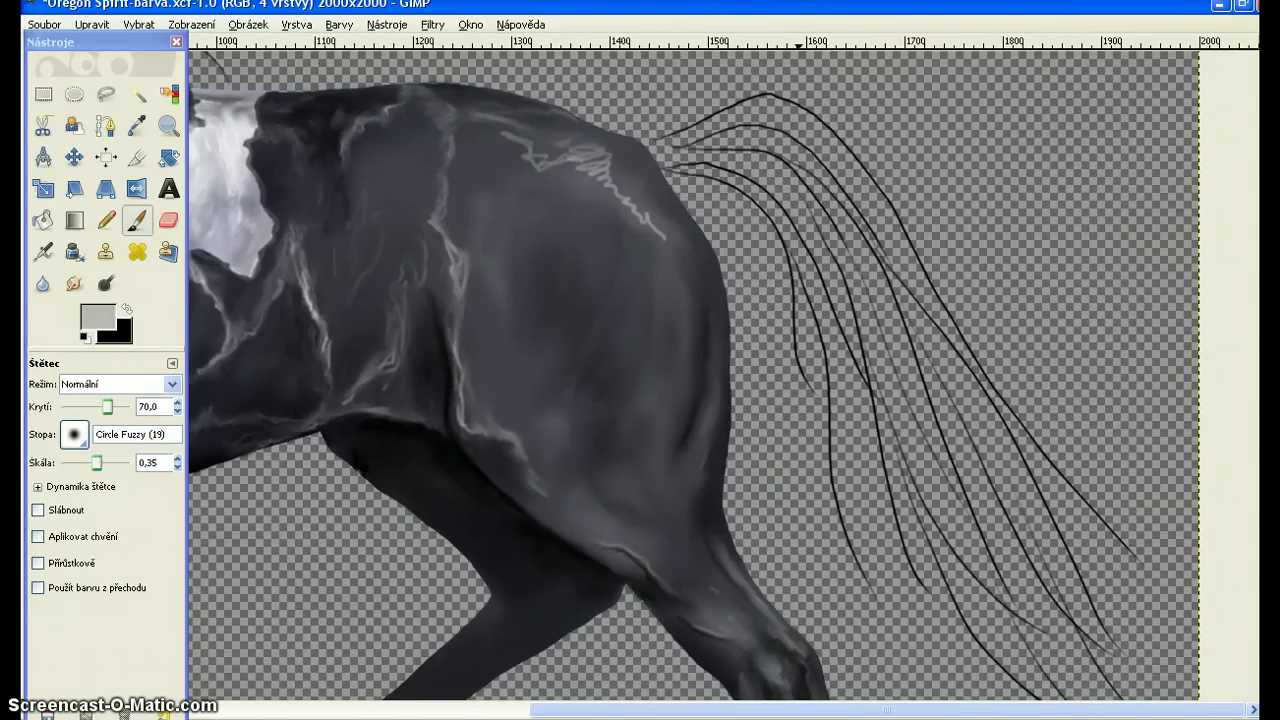
Switch to the Notepad note and replace its text with "Takže takhle se asi zhruba stínuje.. V dalším díle pokrač.".
key(alt+Tab)
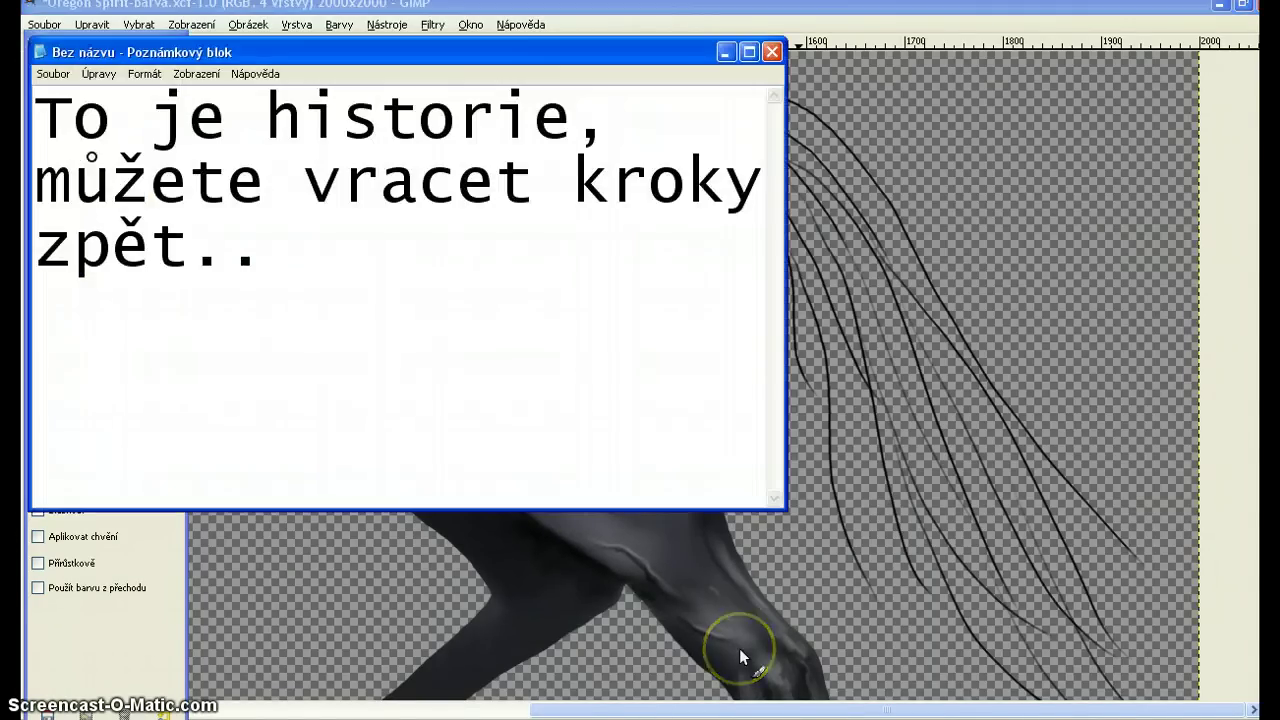
key(BackSpace)
key(BackSpace)
key(BackSpace)
key(BackSpace)
key(BackSpace)
key(BackSpace)
key(BackSpace)
key(BackSpace)
key(BackSpace)
key(BackSpace)
key(BackSpace)
key(BackSpace)
key(BackSpace)
key(BackSpace)
key(BackSpace)
key(BackSpace)
key(BackSpace)
key(BackSpace)
key(BackSpace)
key(BackSpace)
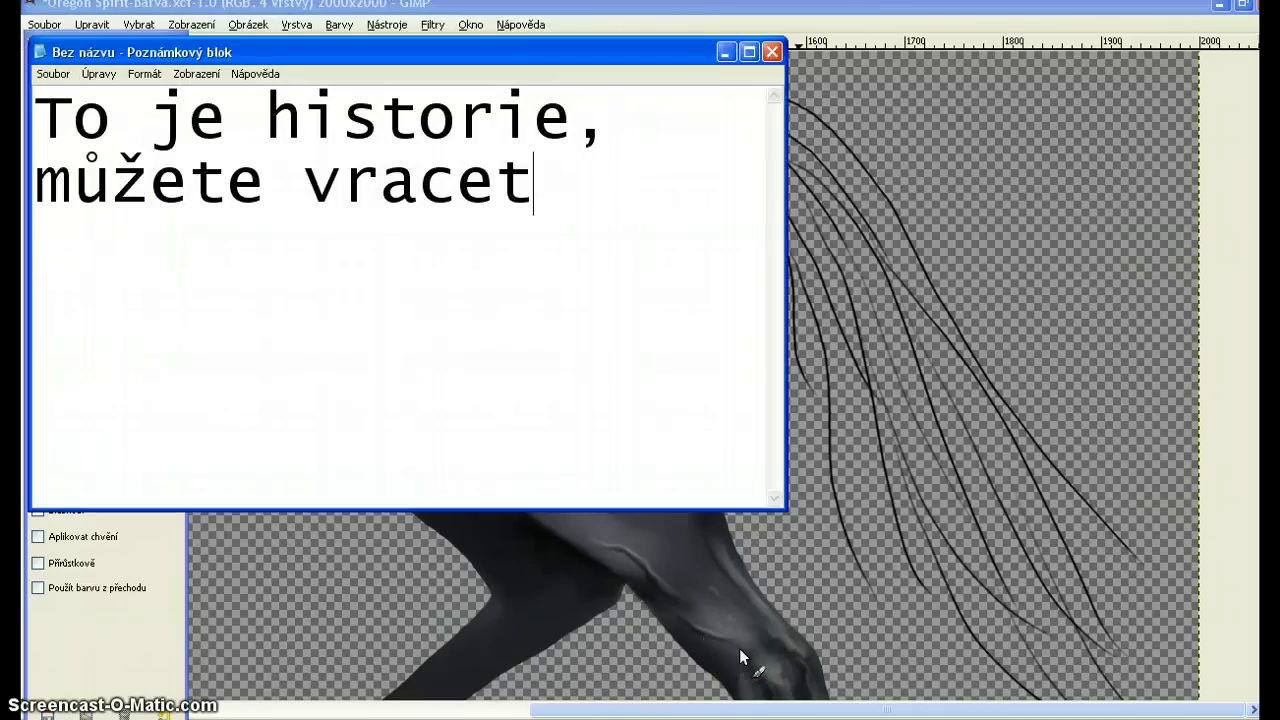
text(akže takhle )
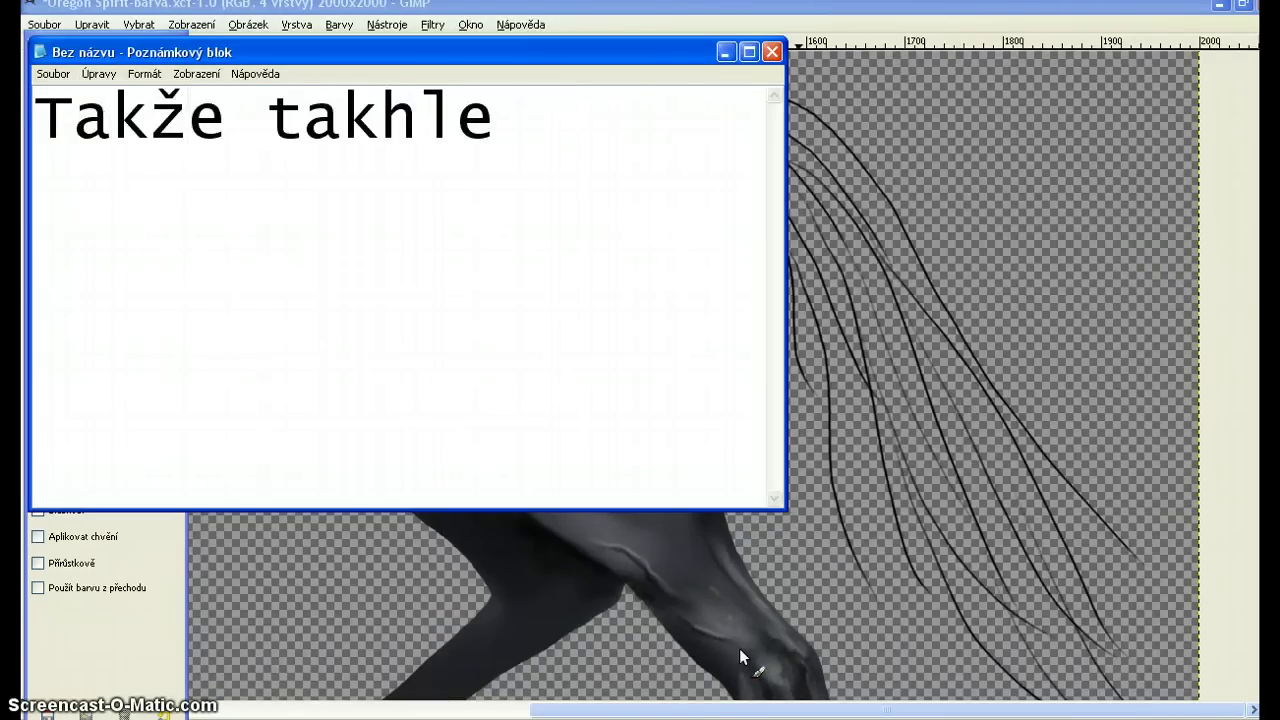
text(se asi)
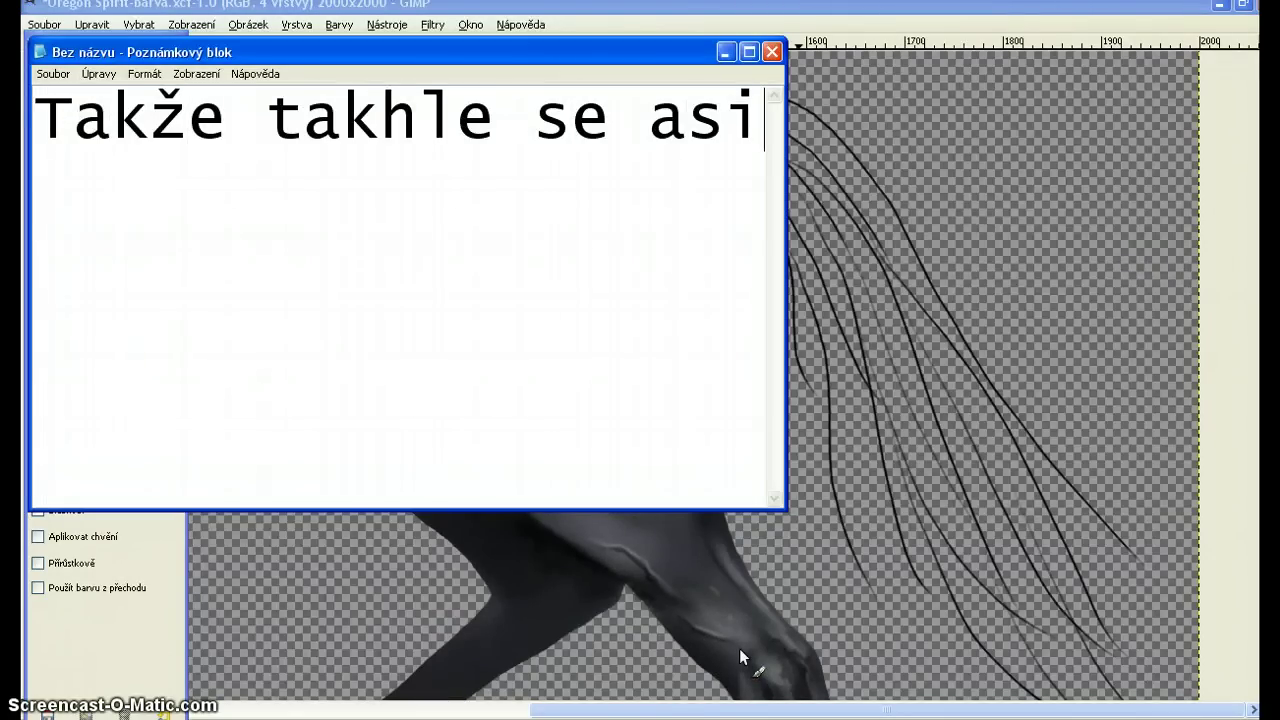
text( zhruba stínuje)
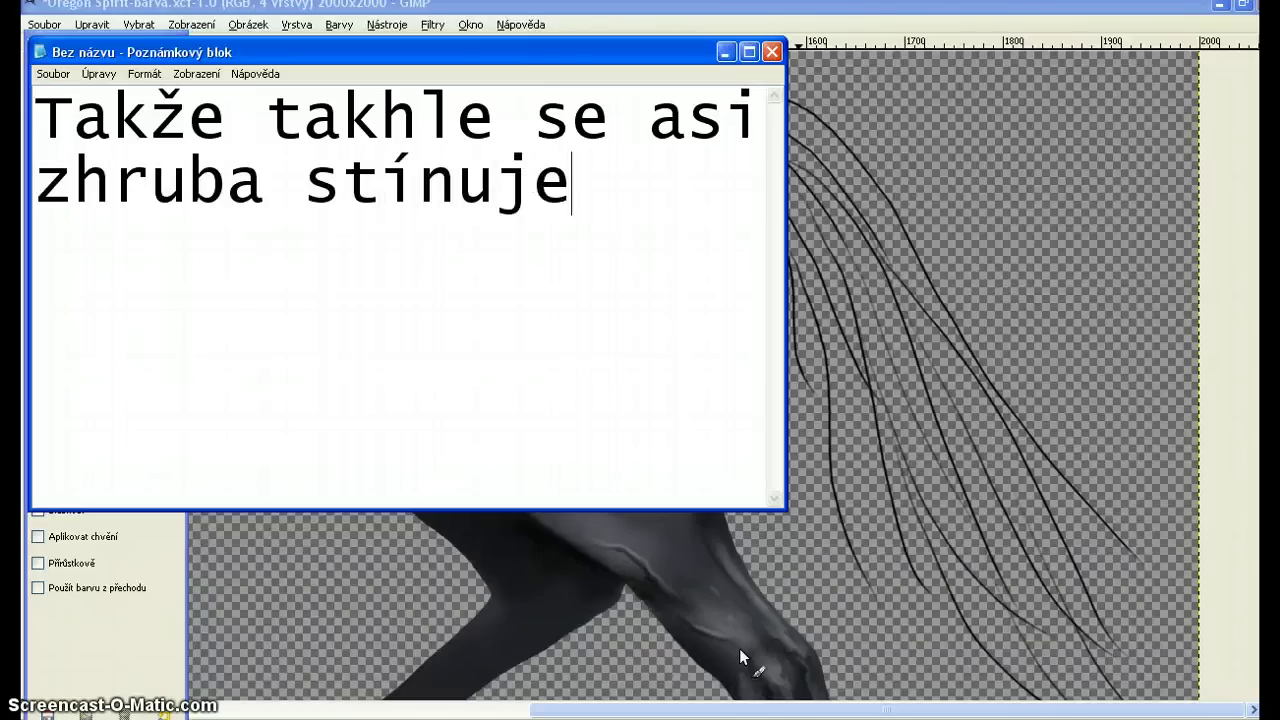
text(.. V dalším díle)
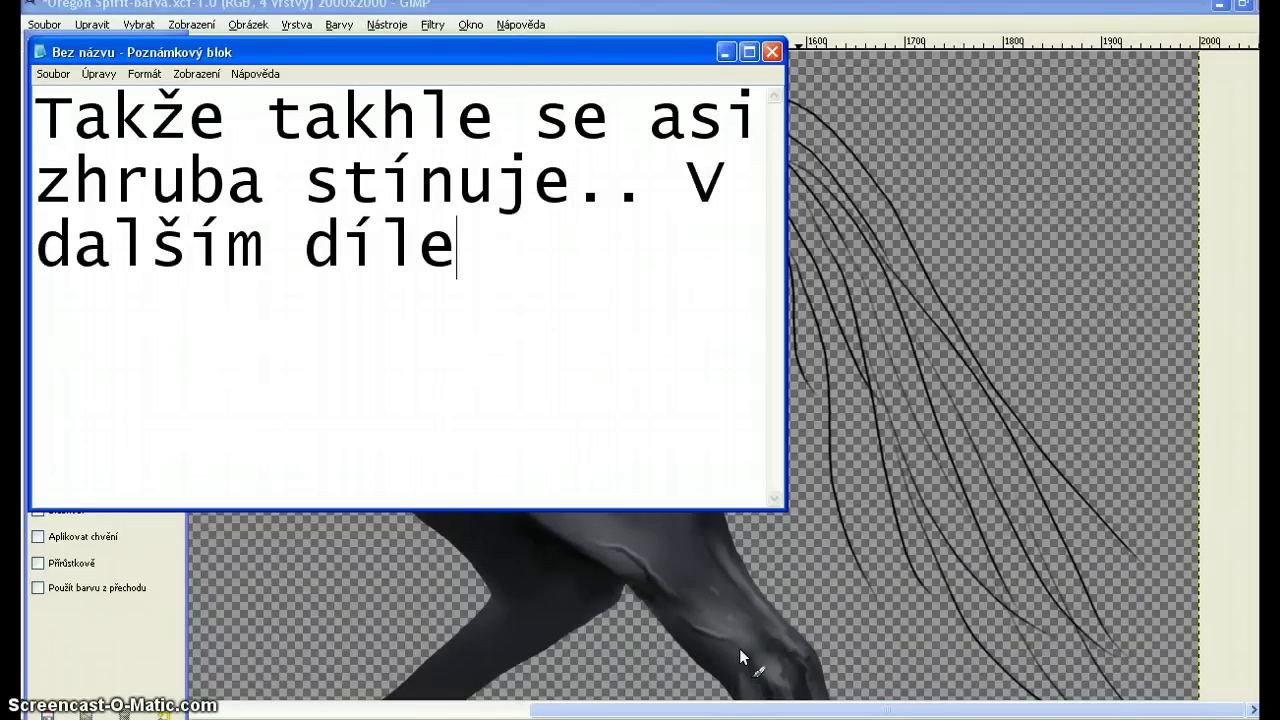
text( pokrač.)
key(Return)
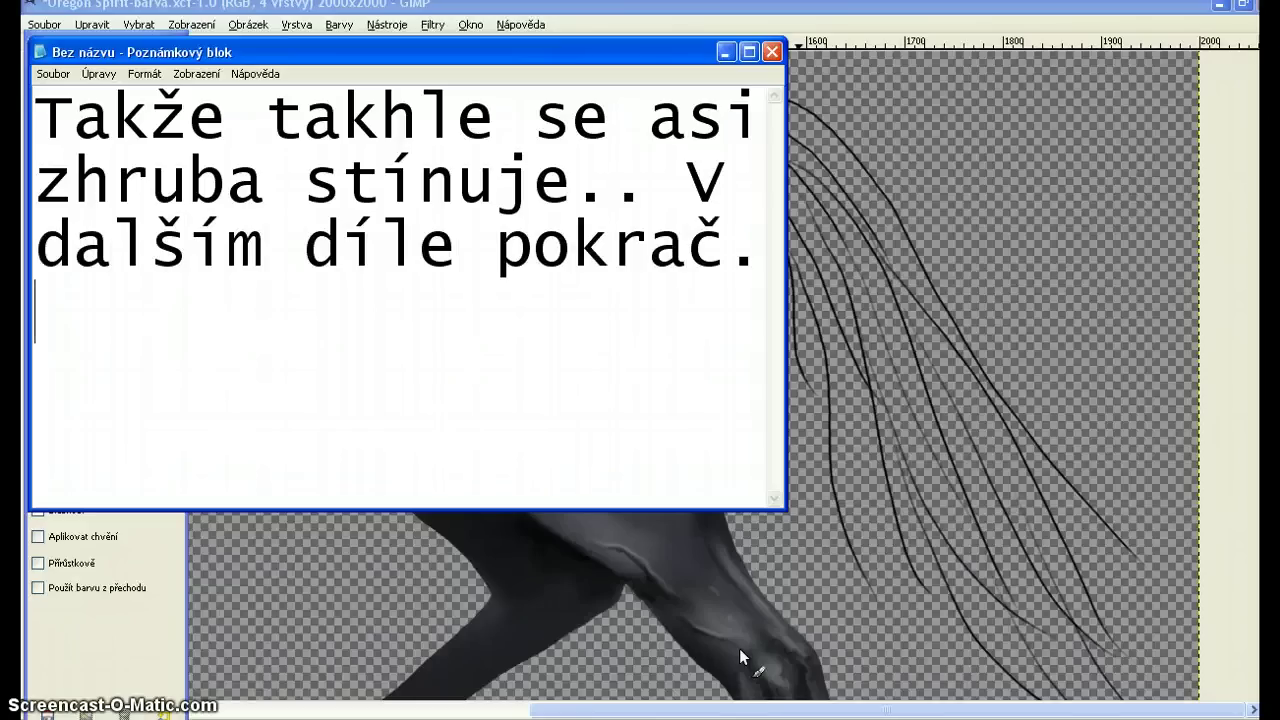